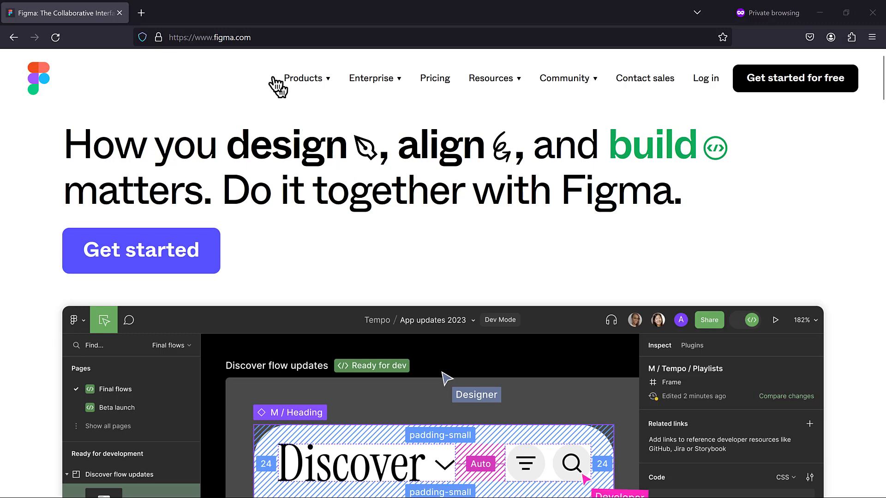
Open the 'Figma for education' footer link in a new browser tab
click(270, 31)
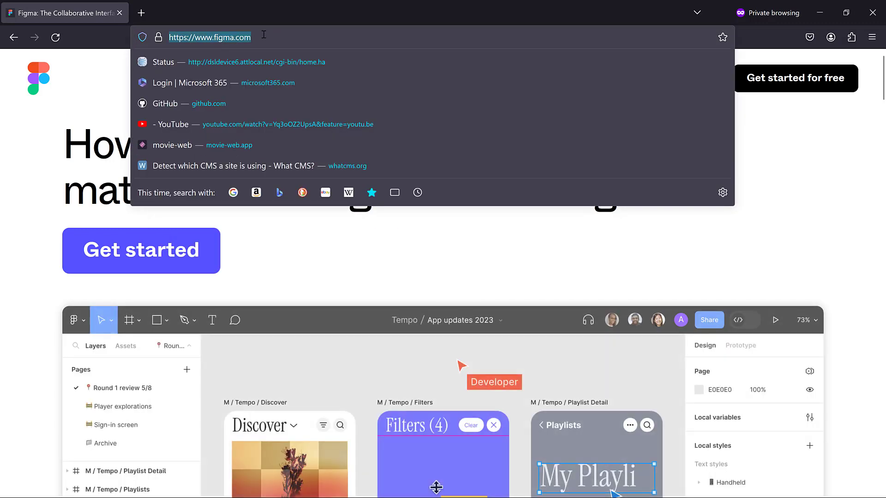
click(119, 87)
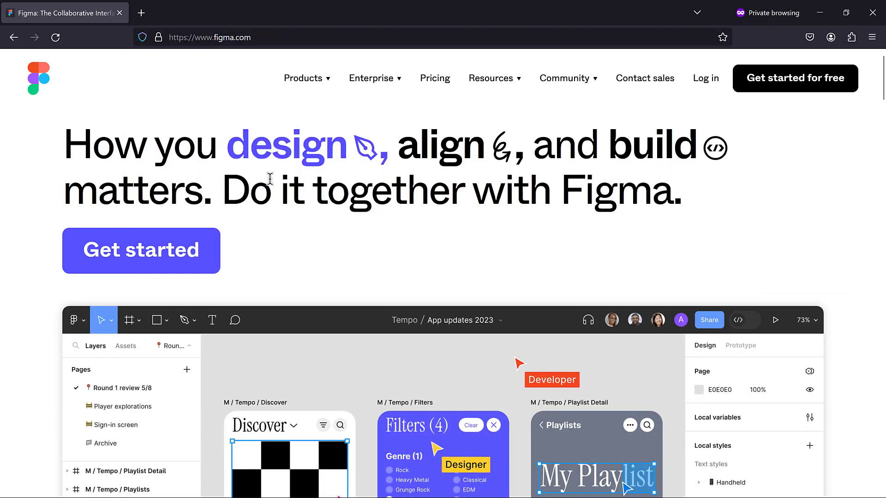
scroll(270, 179, down, 3)
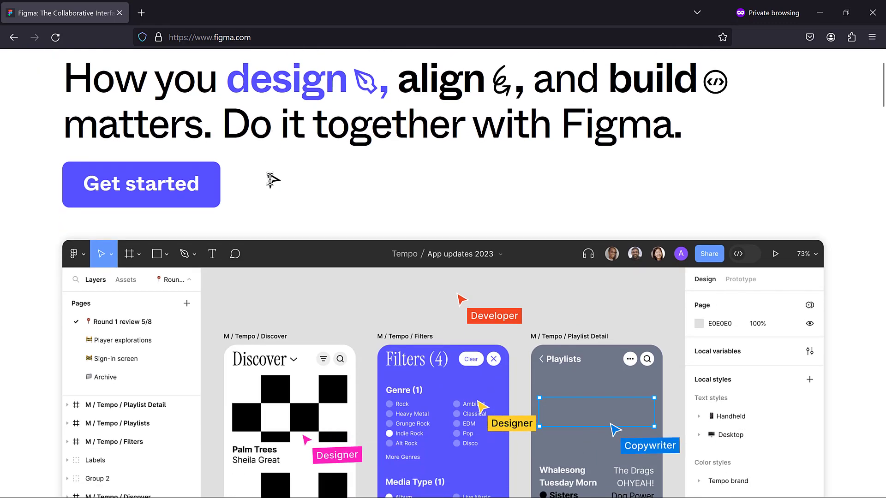
scroll(270, 179, down, 15)
scroll(272, 180, down, 20)
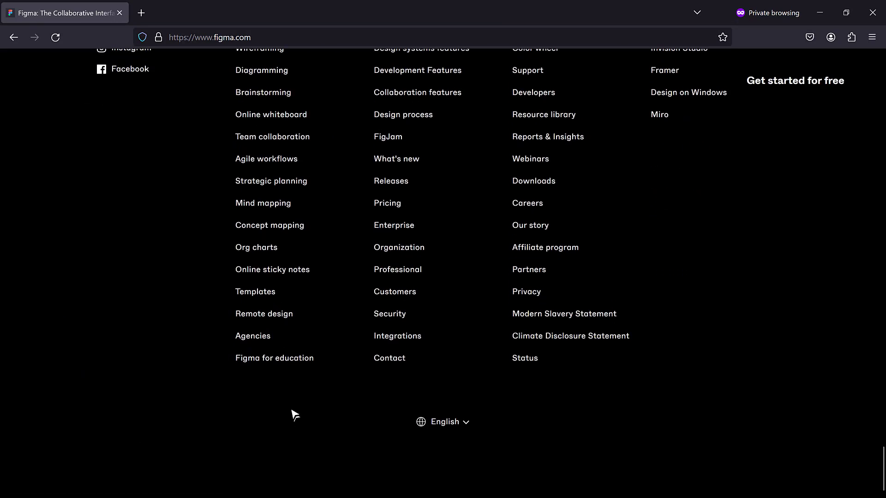
right_click(290, 359)
click(365, 190)
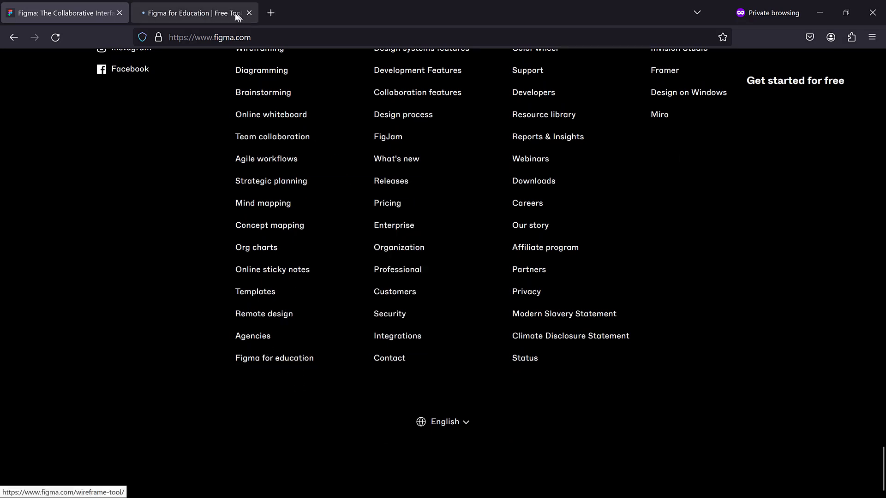
Look over the education page, then go back to the figma.com homepage at the top
click(236, 15)
scroll(252, 310, down, 3)
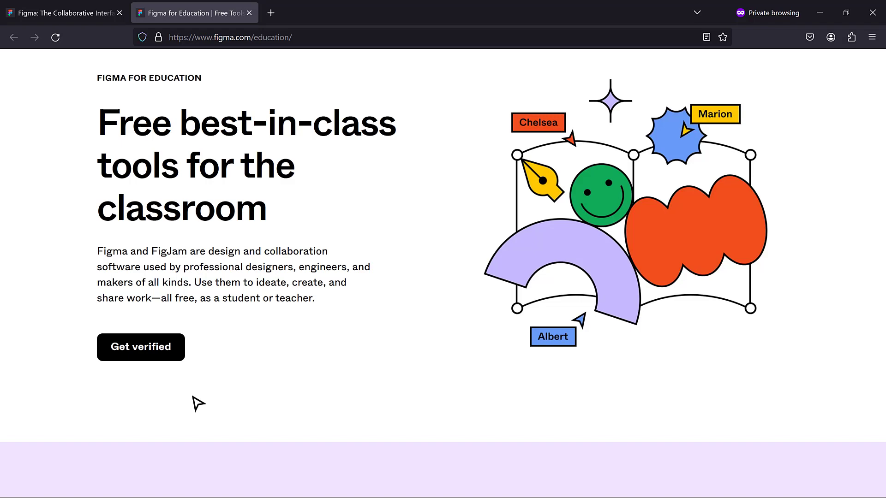
click(78, 14)
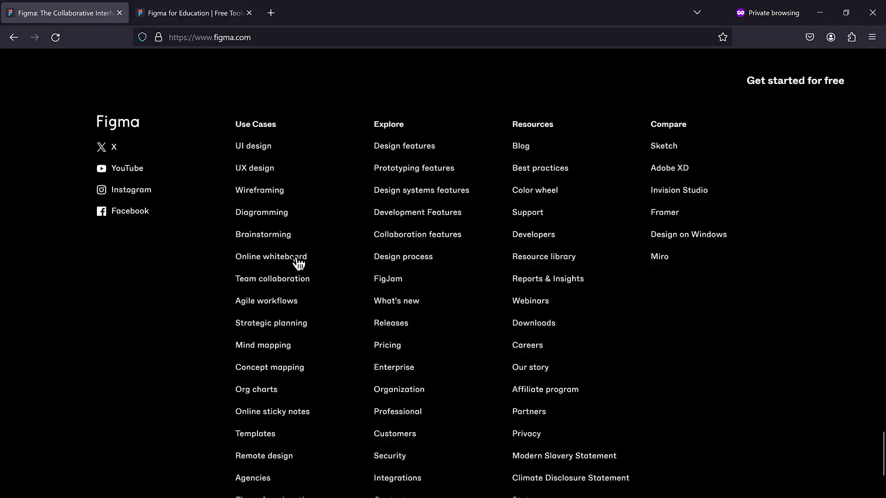
scroll(299, 263, up, 20)
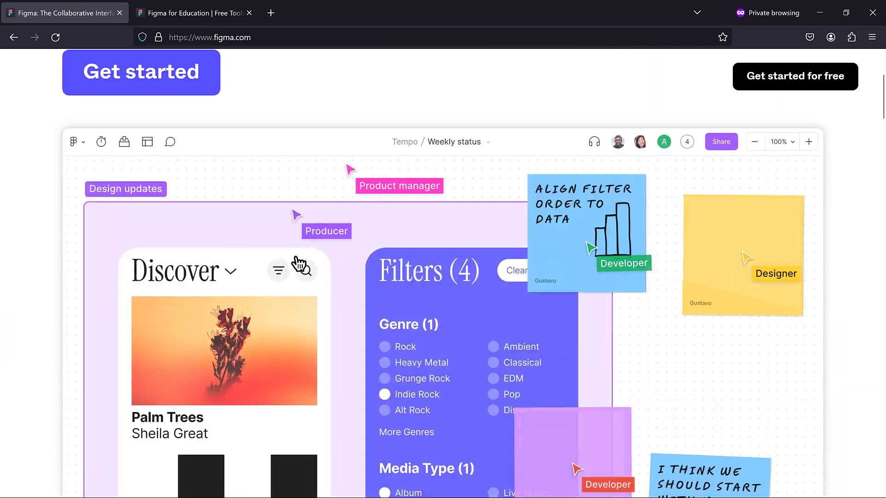
scroll(299, 264, up, 4)
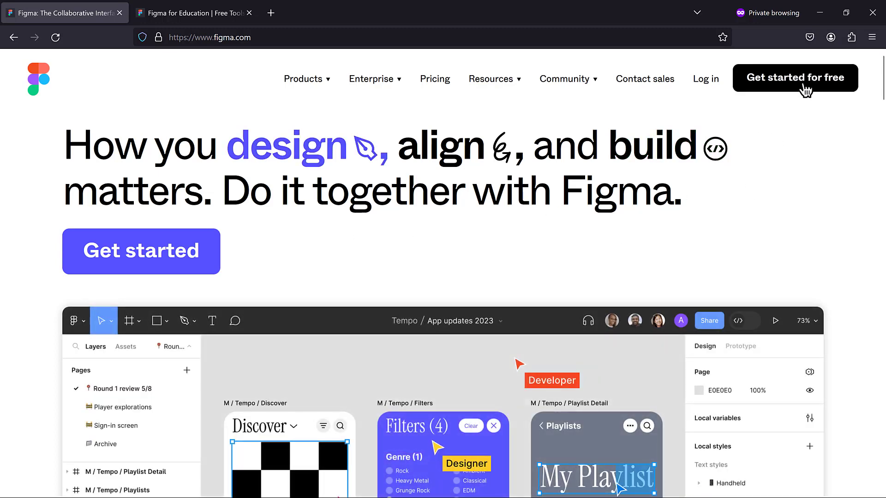
Create a free Figma account using the Gmail address and a password
click(805, 90)
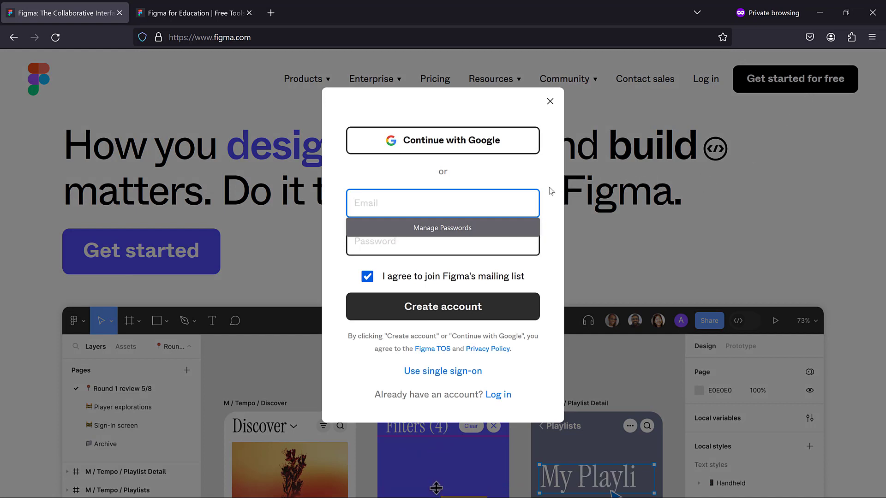
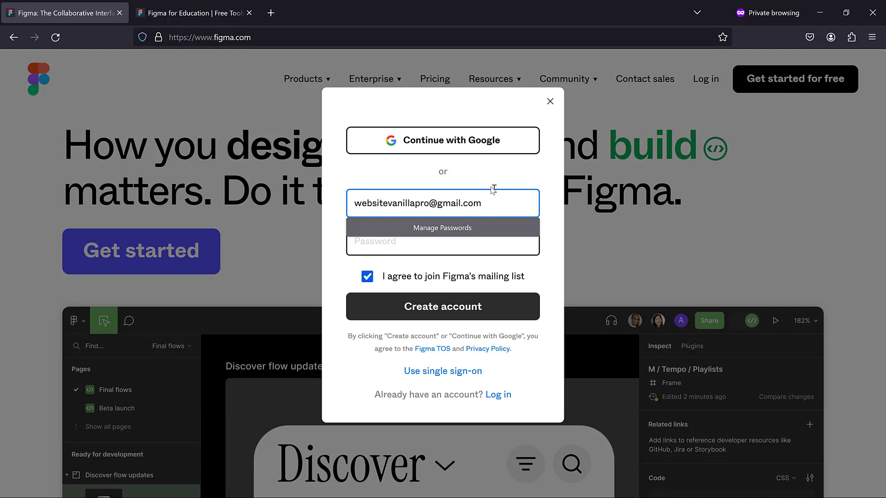
click(386, 241)
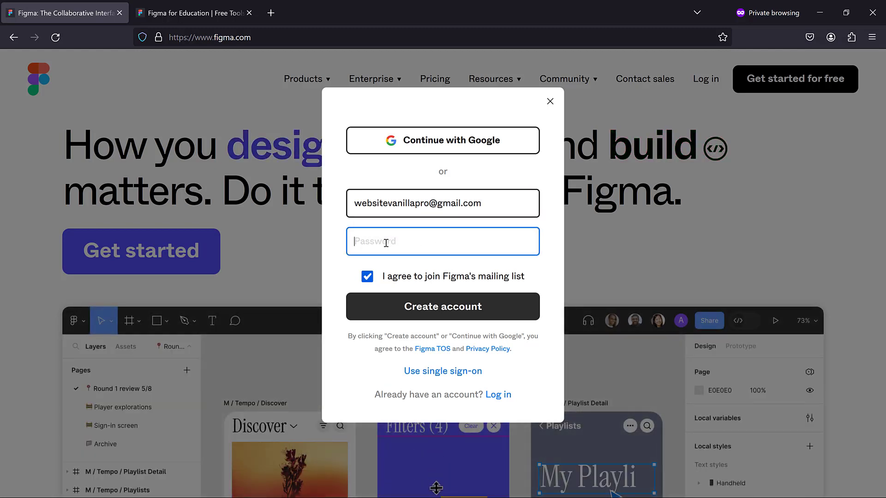
text(••••)
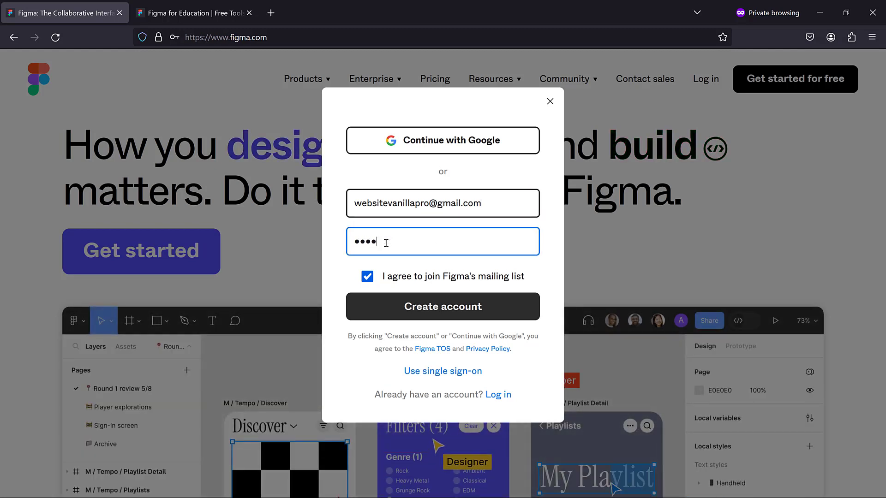
text(••••)
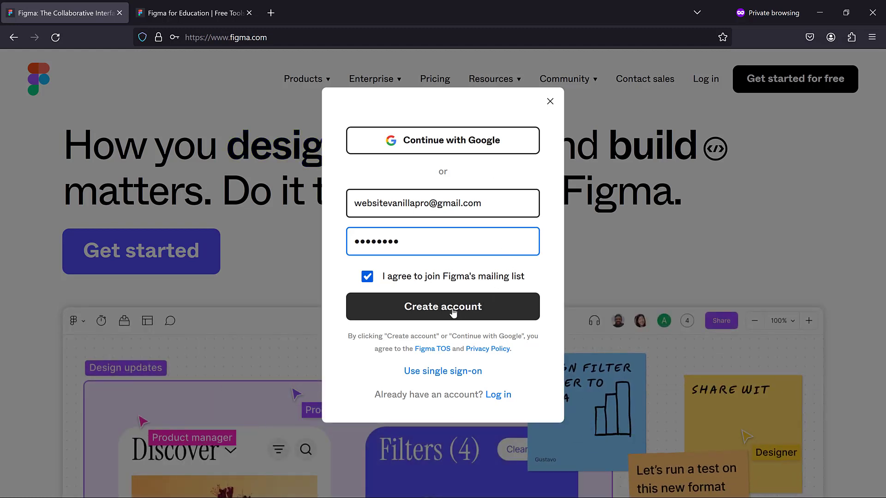
click(452, 313)
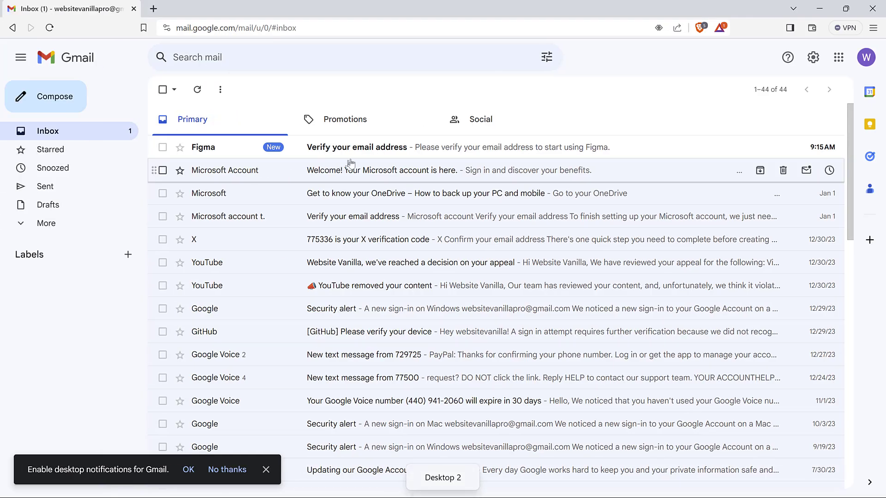
Open Figma's 'Verify your email address' message in Gmail and follow its Verify email link
click(351, 146)
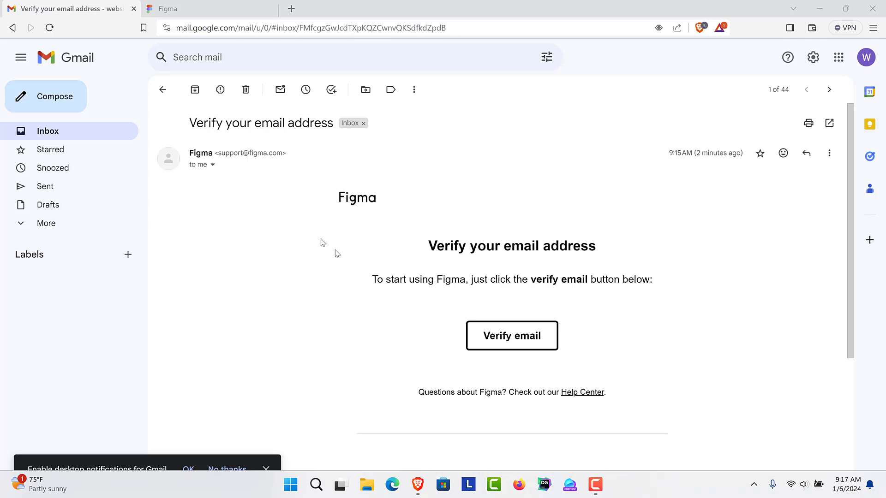
click(513, 342)
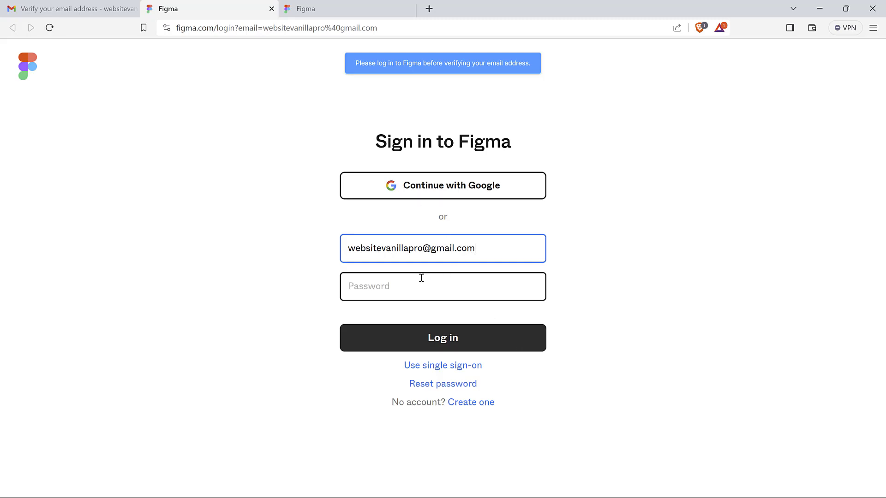
Log in to the new Figma account with its password
click(420, 278)
text(•)
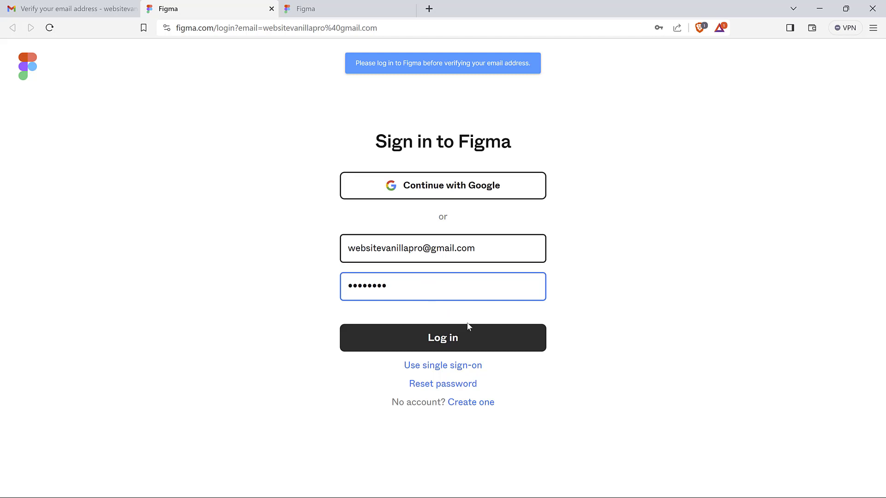
click(465, 344)
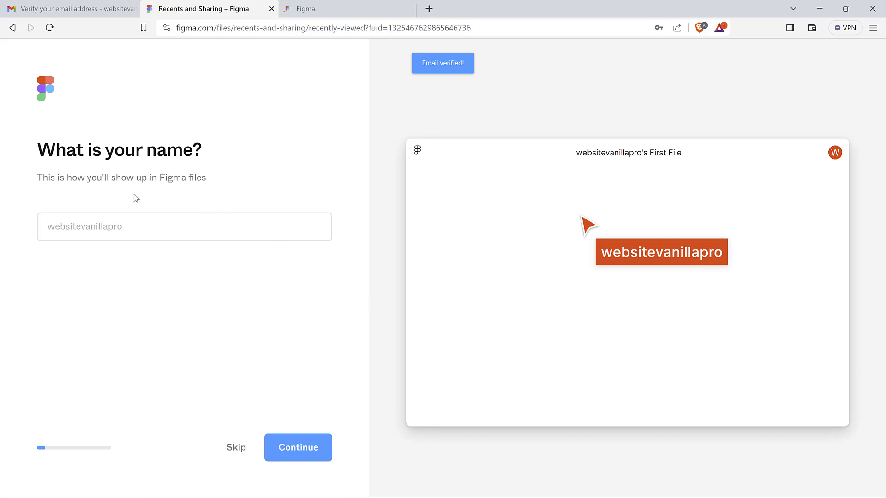
Set the onboarding display name to 'Website Vanilla'
click(81, 239)
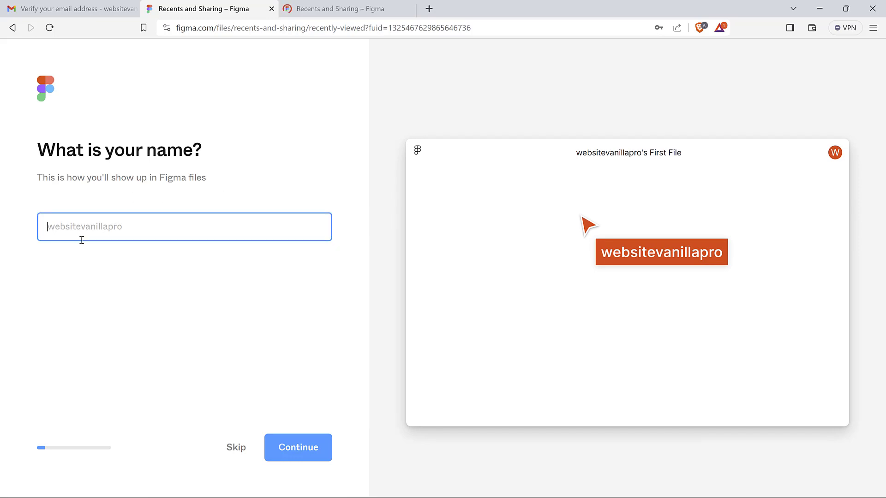
text(Website )
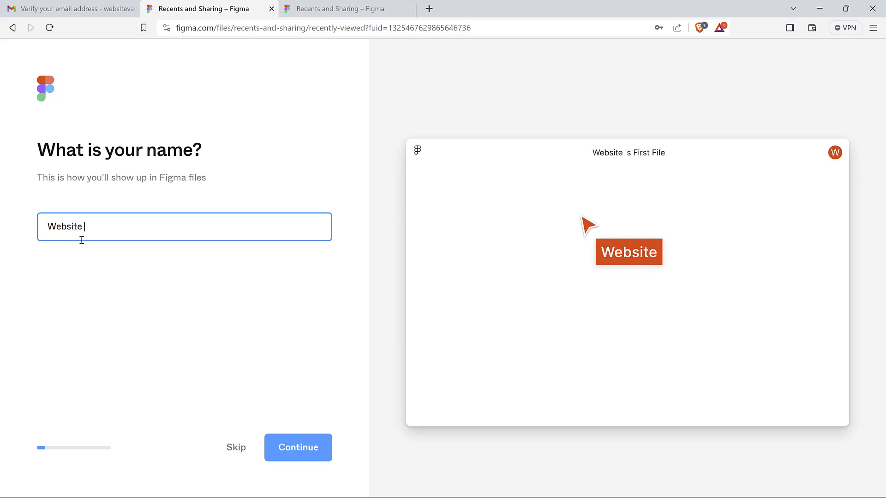
text(Vanilla)
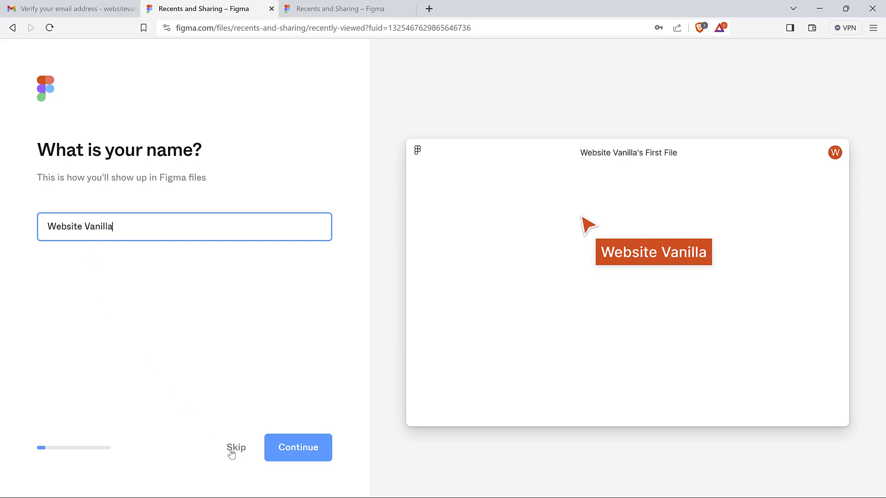
click(300, 447)
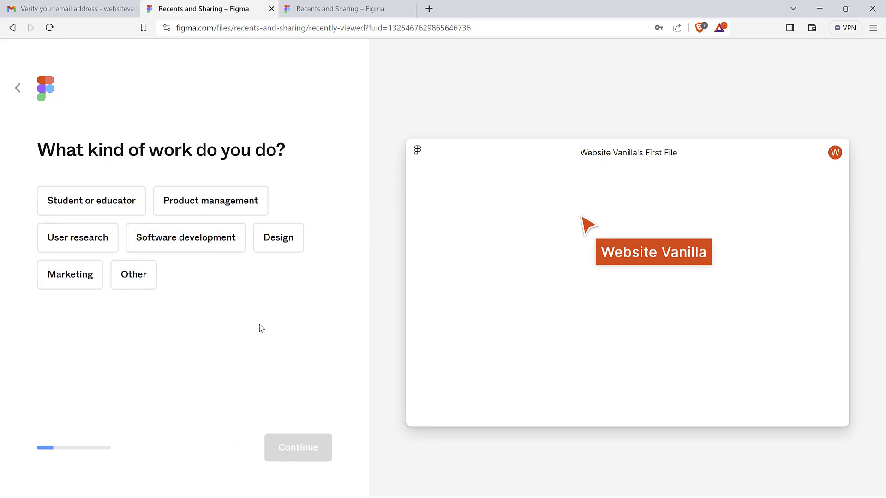
Answer the onboarding questions with Design work, Founder role, and collaborating with nobody
click(285, 245)
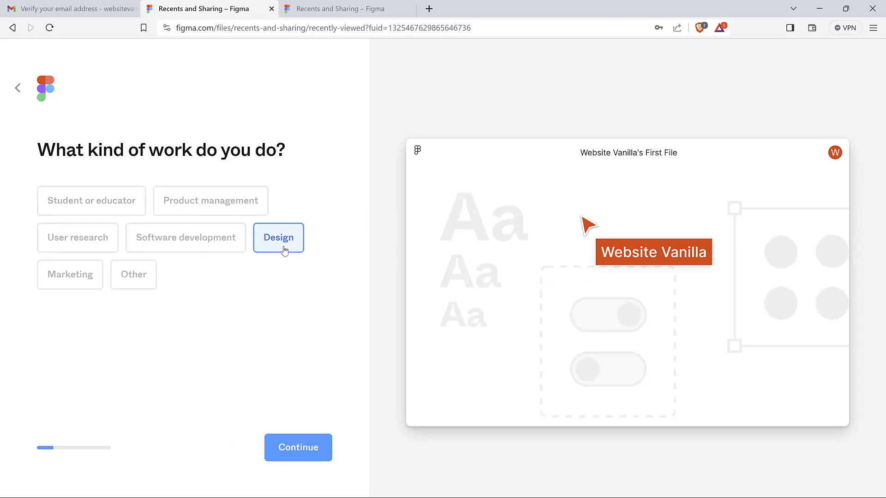
click(290, 451)
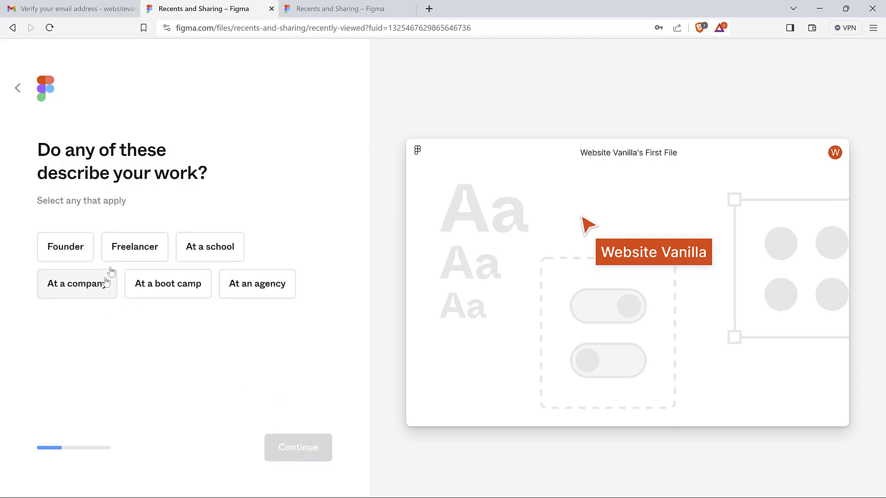
click(72, 253)
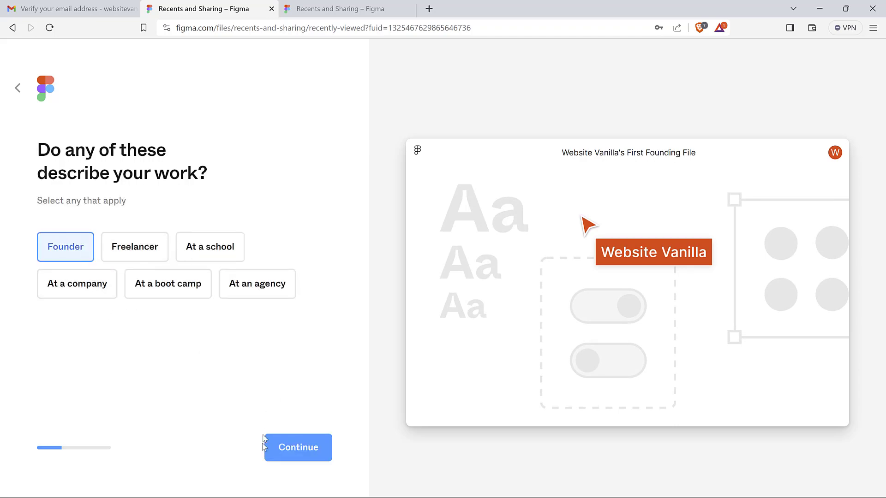
click(298, 461)
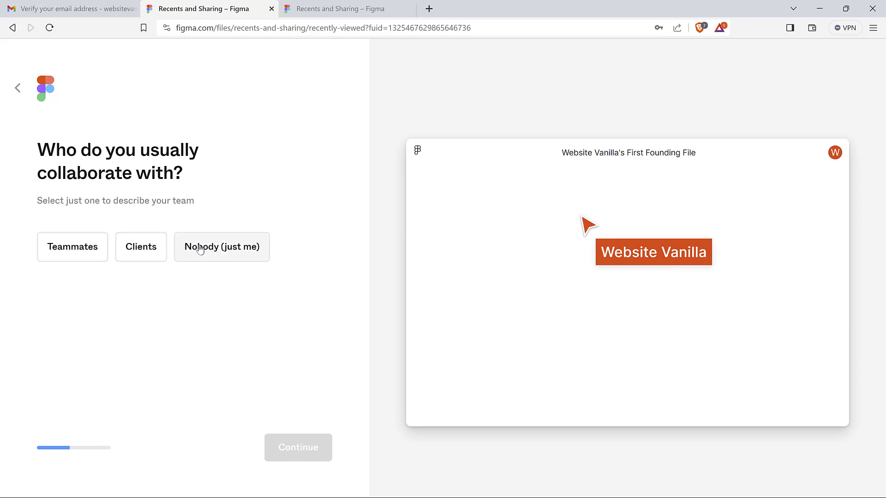
click(228, 258)
click(293, 453)
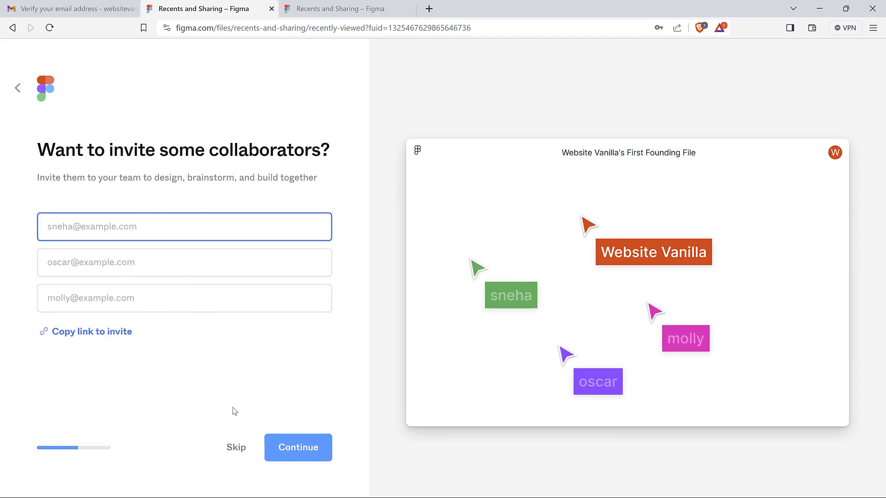
Skip inviting collaborators and answer 'Using it for fun' and 'Yes, many times'
click(236, 449)
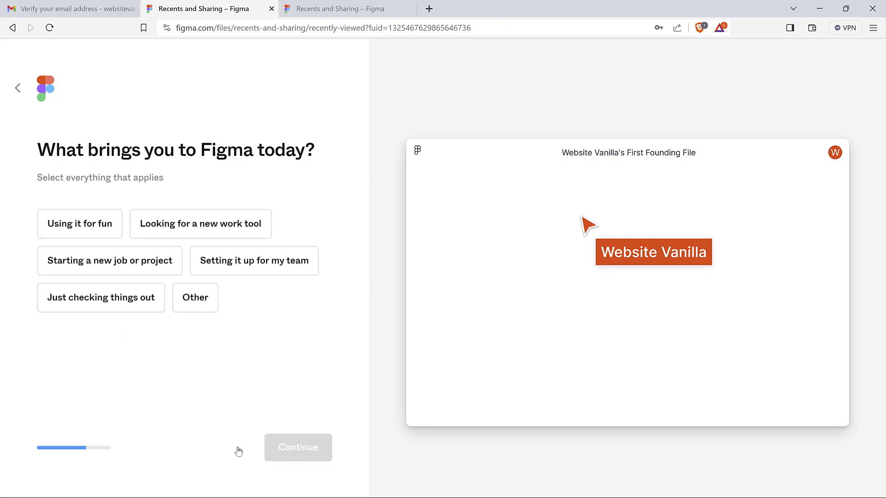
click(77, 224)
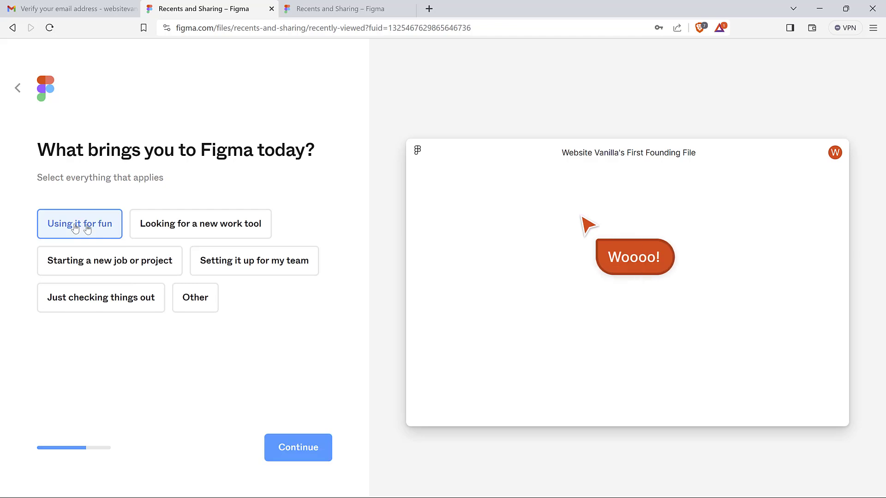
click(304, 455)
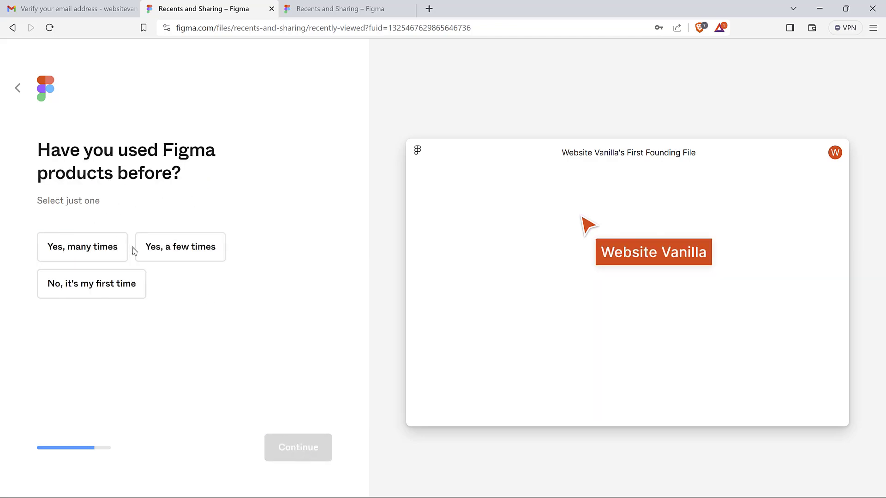
click(103, 250)
click(293, 453)
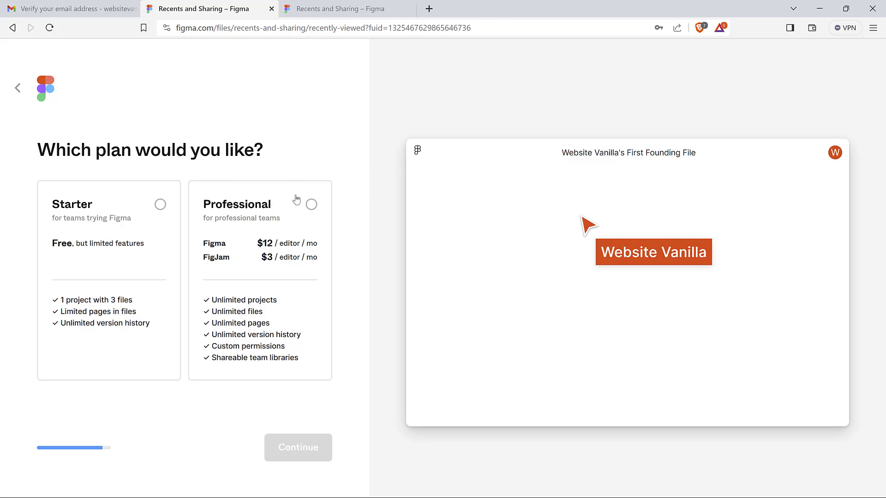
Pick the free Starter plan and 'Design with Figma', then finish onboarding
click(120, 224)
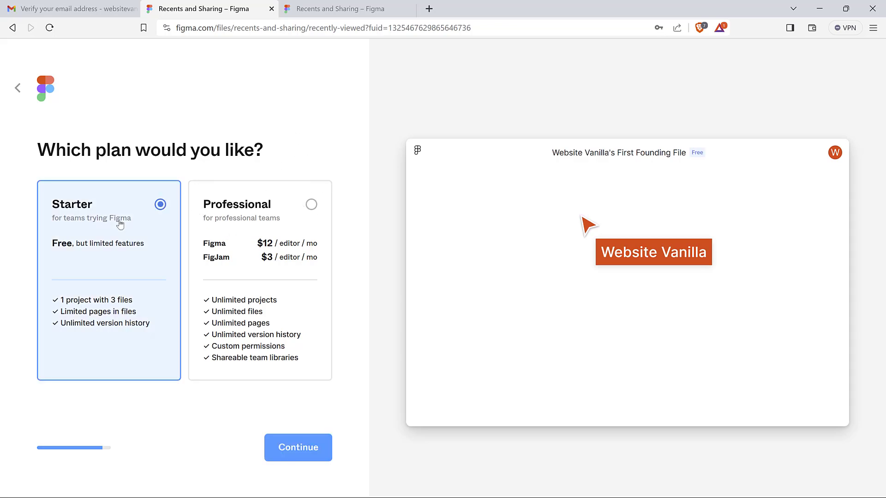
click(299, 456)
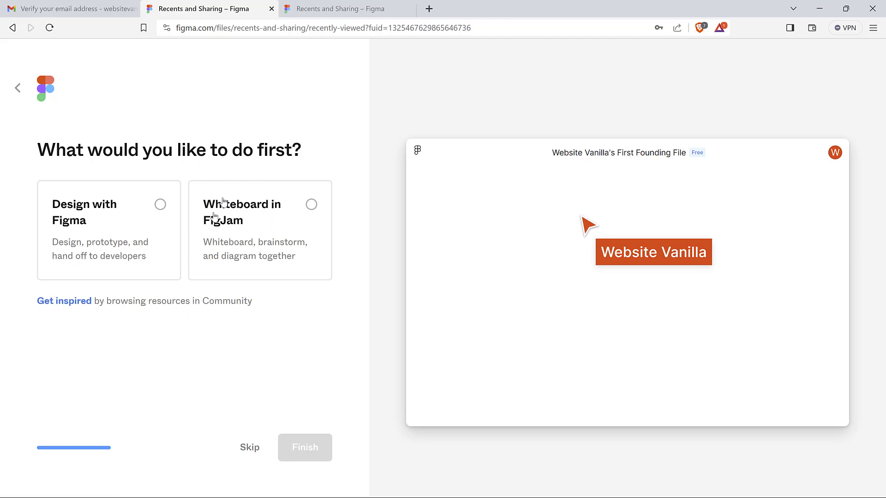
click(122, 220)
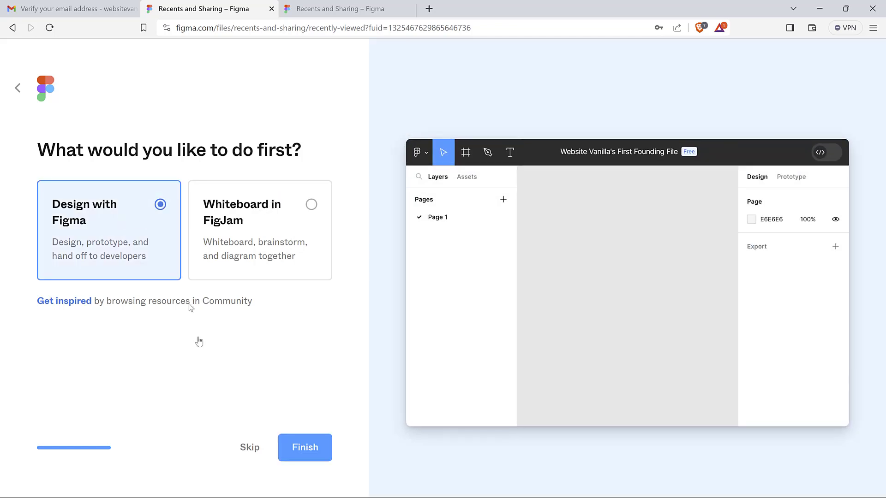
click(305, 448)
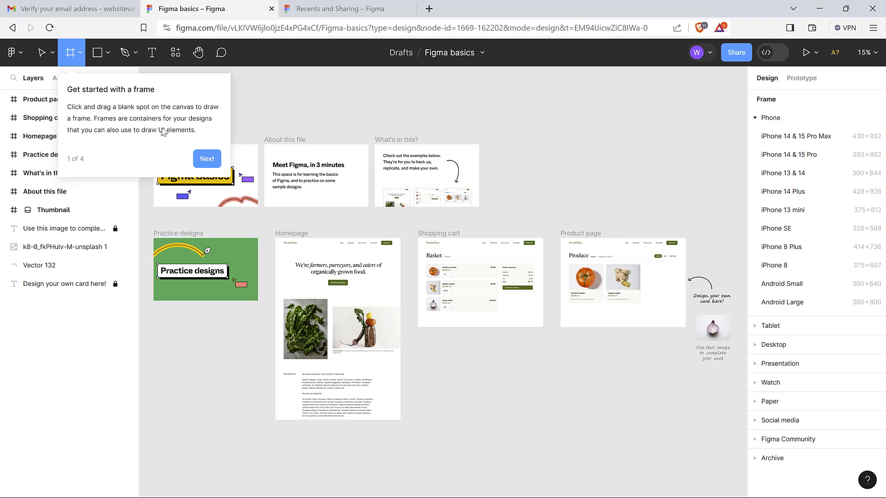
Advance through all four tips of the tour to the 'You're all set!' message
click(207, 159)
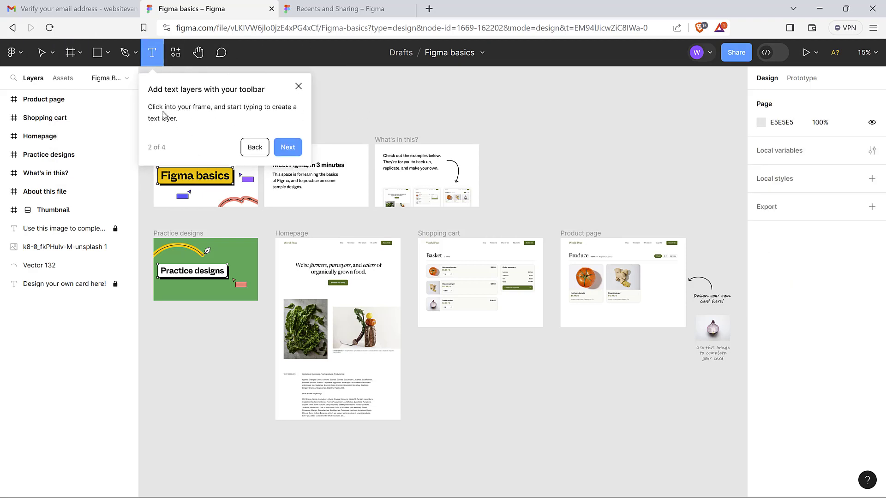
click(294, 148)
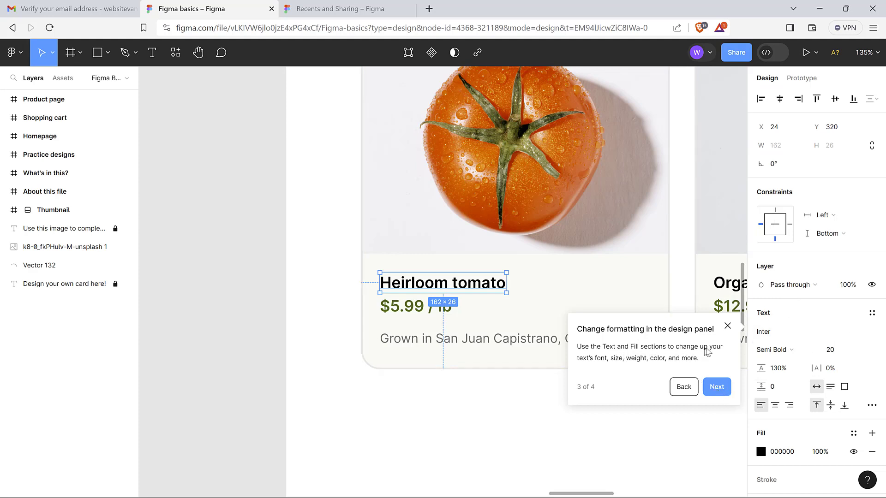
click(717, 387)
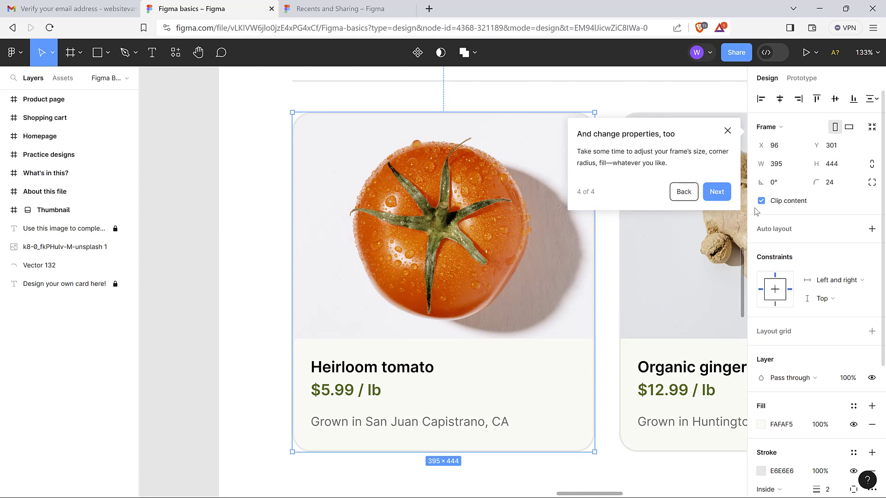
click(716, 192)
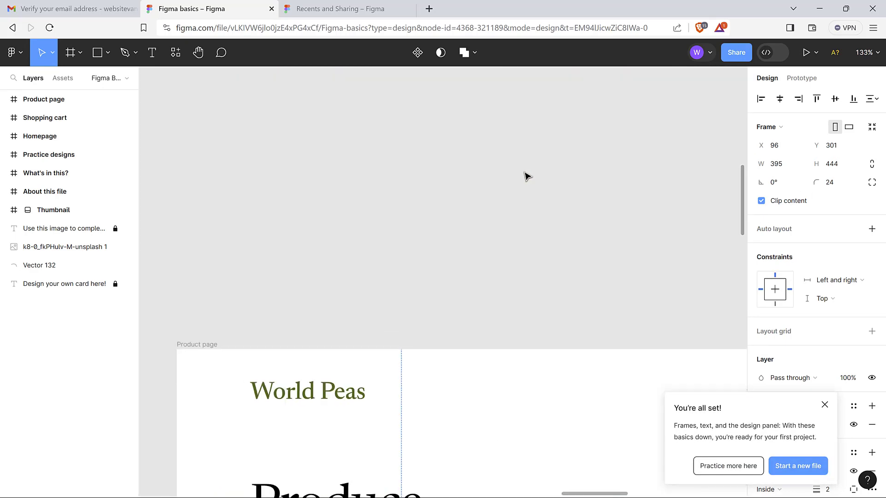
Scroll around the sample frames, then use Zoom to fit to show them all
scroll(528, 177, right, 4)
scroll(527, 177, down, 7)
scroll(527, 177, down, 8)
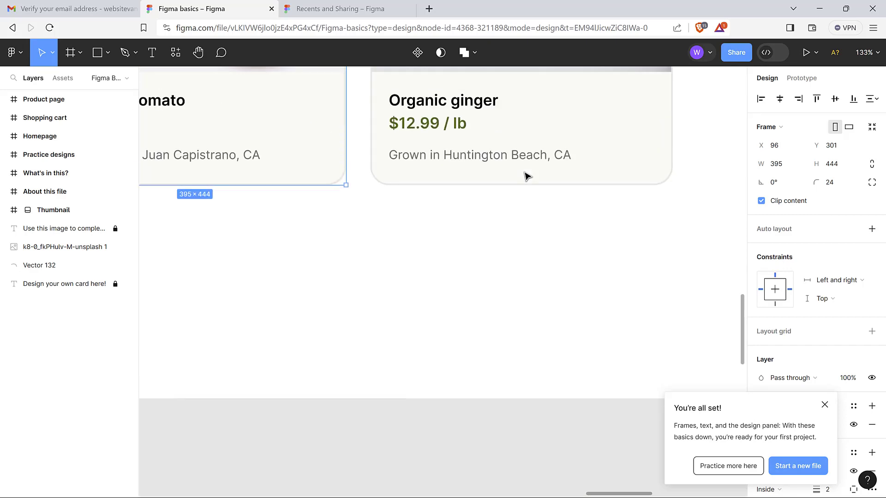
scroll(527, 177, up, 9)
scroll(527, 177, down, 5)
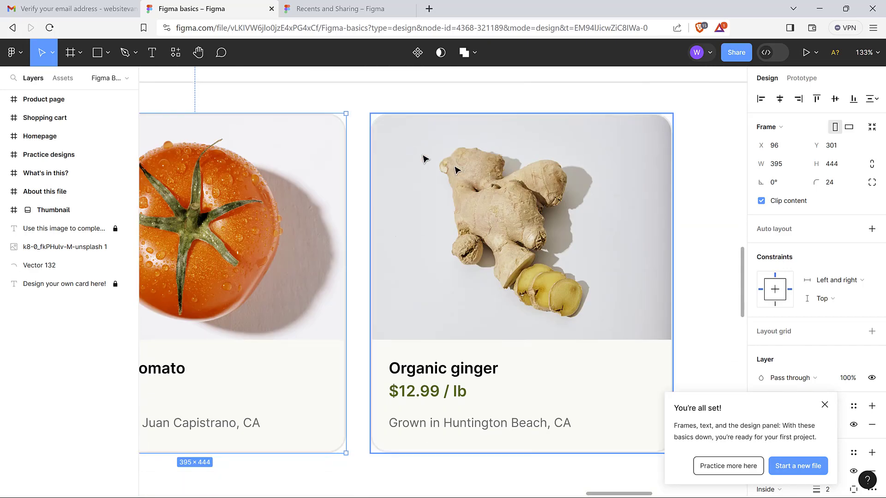
scroll(423, 220, right, 2)
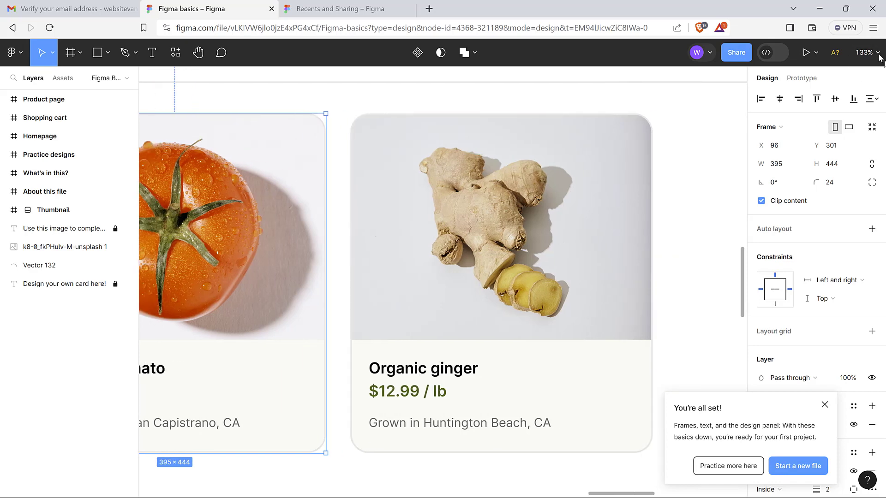
click(879, 55)
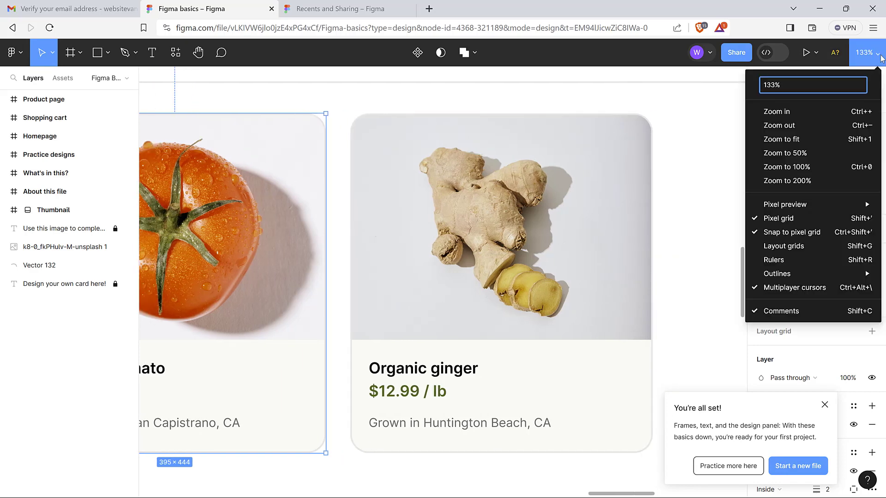
click(811, 143)
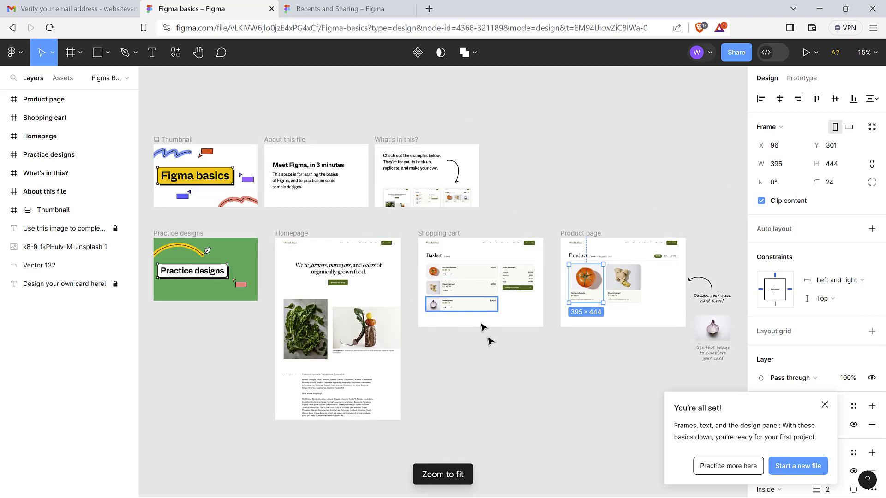
Zoom the canvas to 50%, pan around the sample designs, and bring up the main menu
click(867, 52)
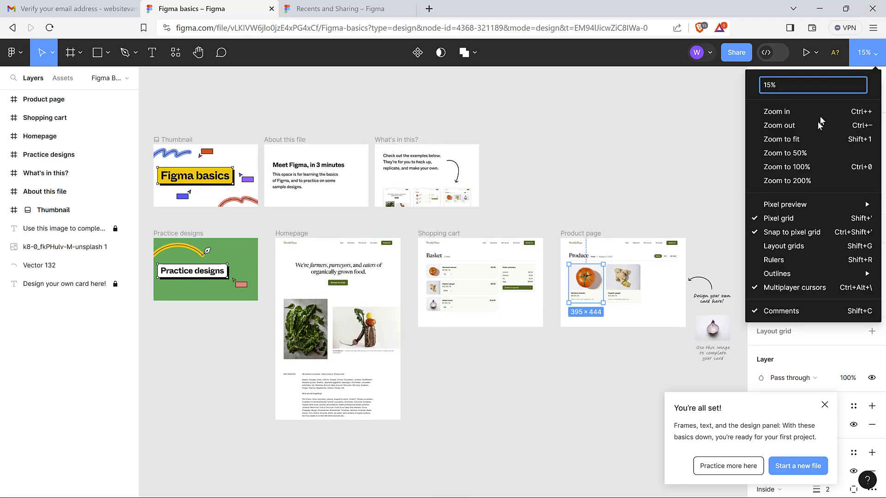
click(808, 151)
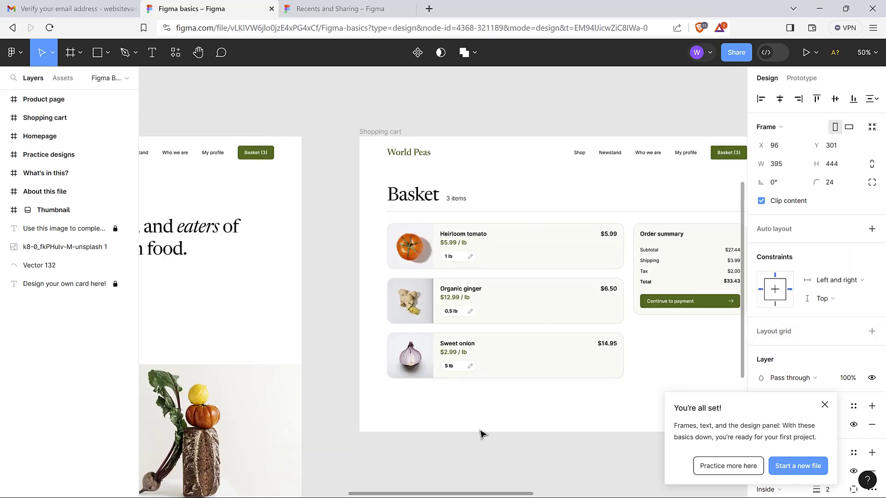
drag(422, 495, 318, 486)
scroll(372, 382, down, 10)
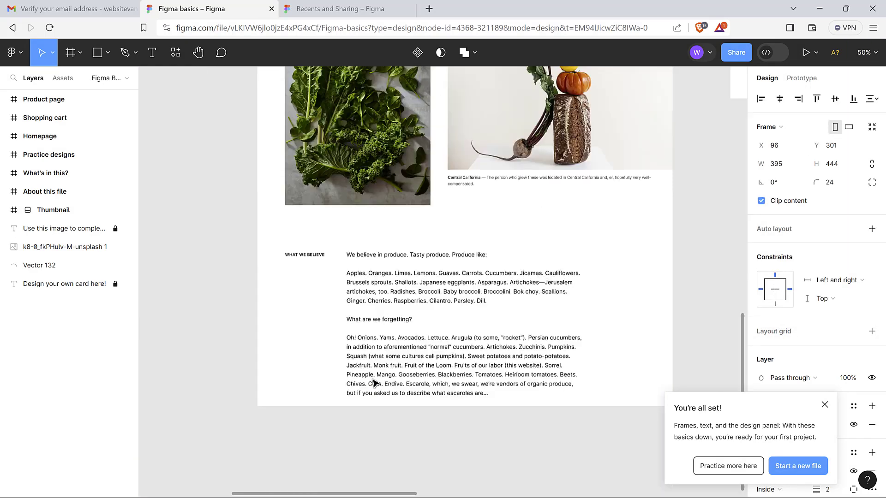
scroll(373, 383, up, 15)
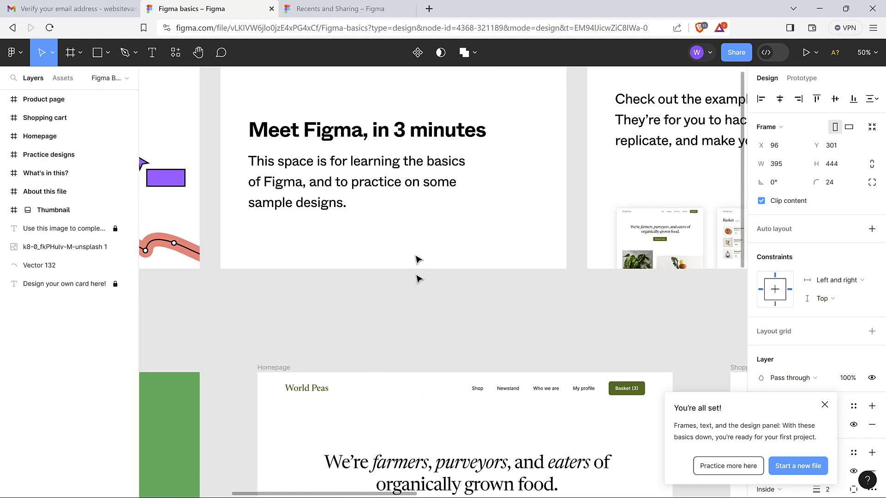
scroll(411, 326, right, 8)
scroll(411, 326, left, 10)
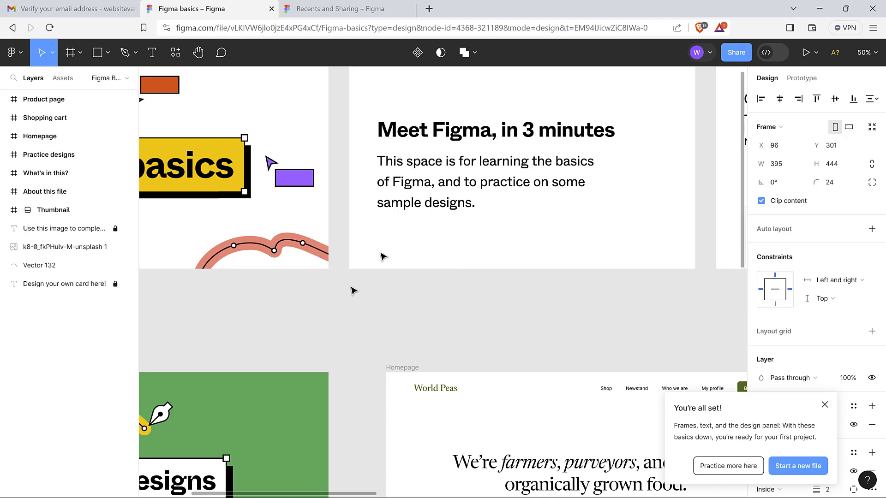
scroll(393, 173, up, 12)
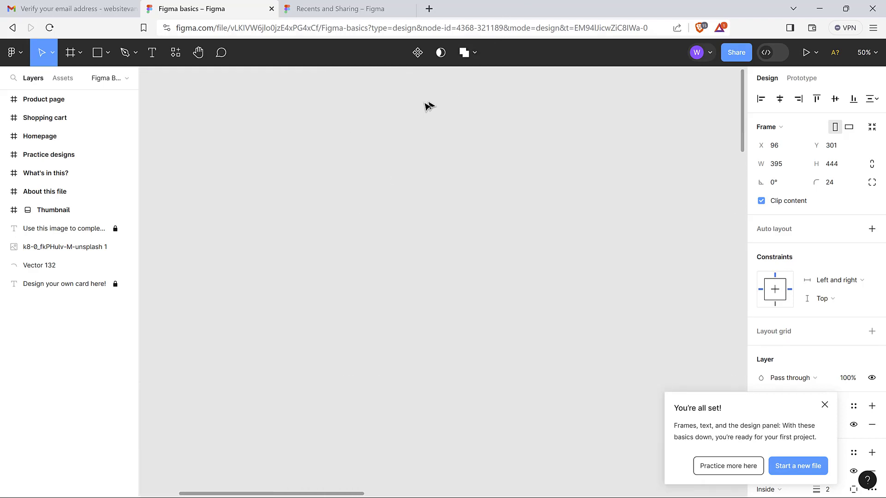
click(20, 58)
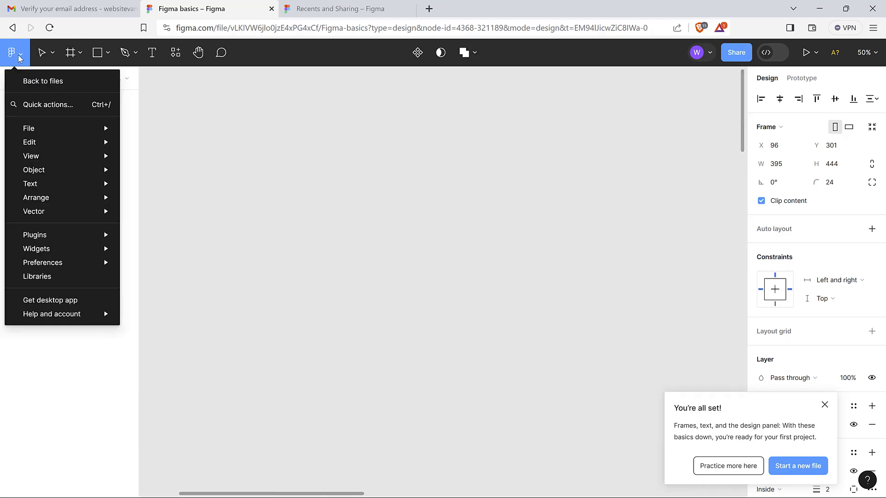
Go back to the file browser and create a new blank design file in Drafts
click(46, 82)
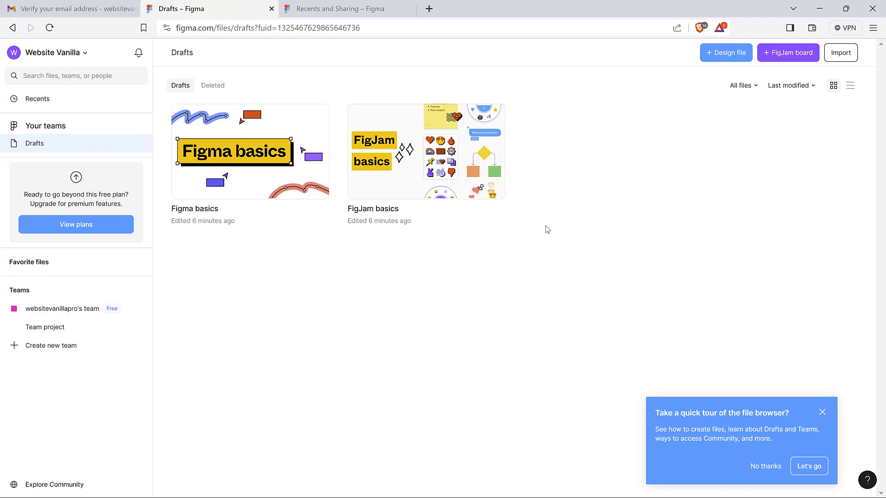
click(733, 55)
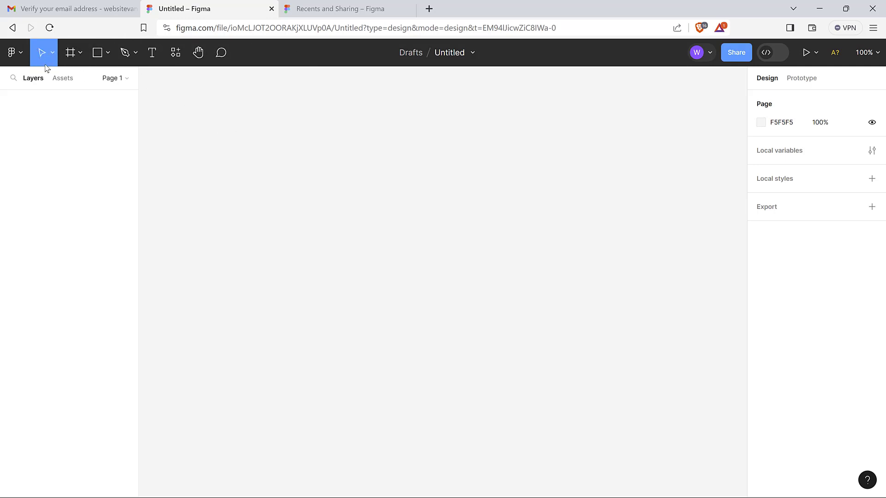
Draw Frame 1 on the canvas with the Frame tool and nudge it up and left
click(71, 54)
click(81, 54)
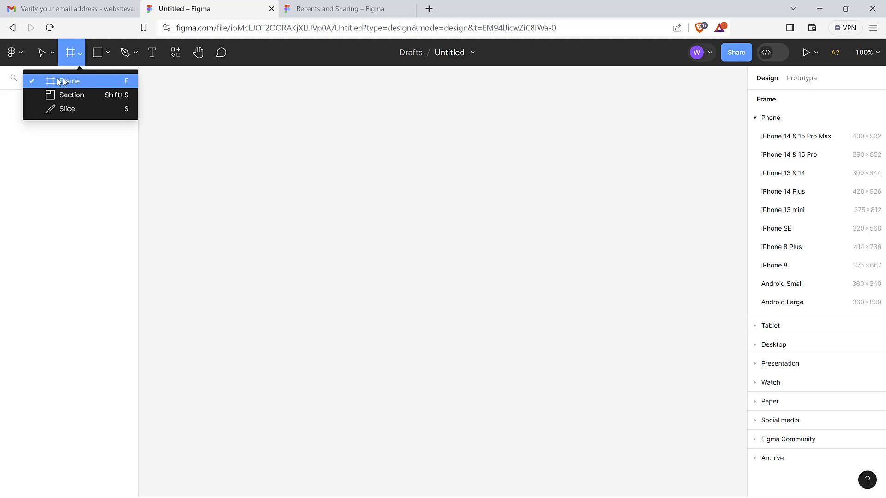
click(69, 53)
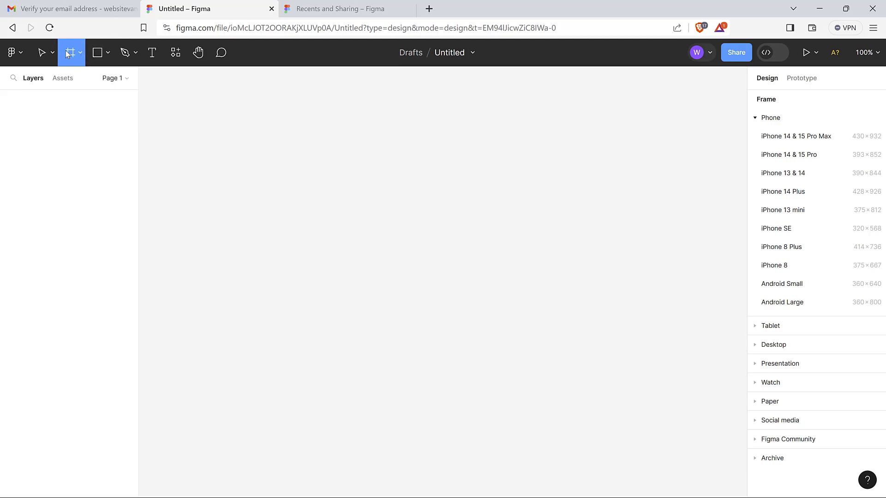
drag(204, 115, 722, 348)
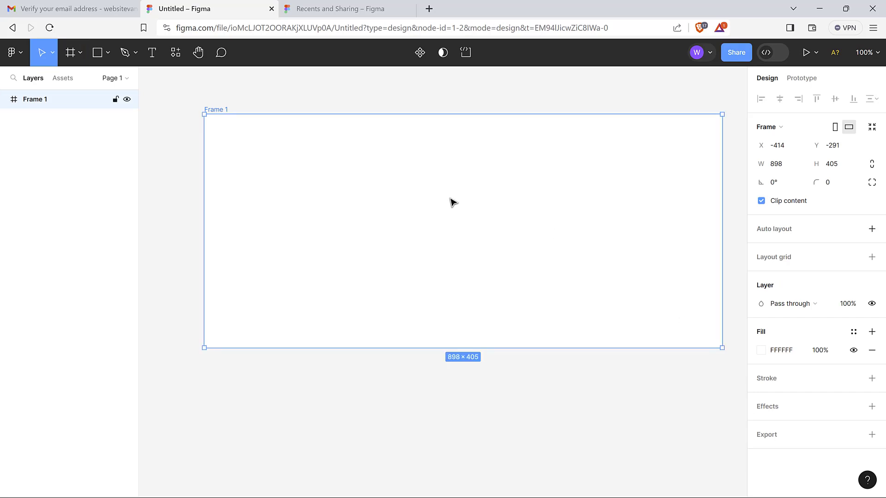
drag(429, 190, 393, 178)
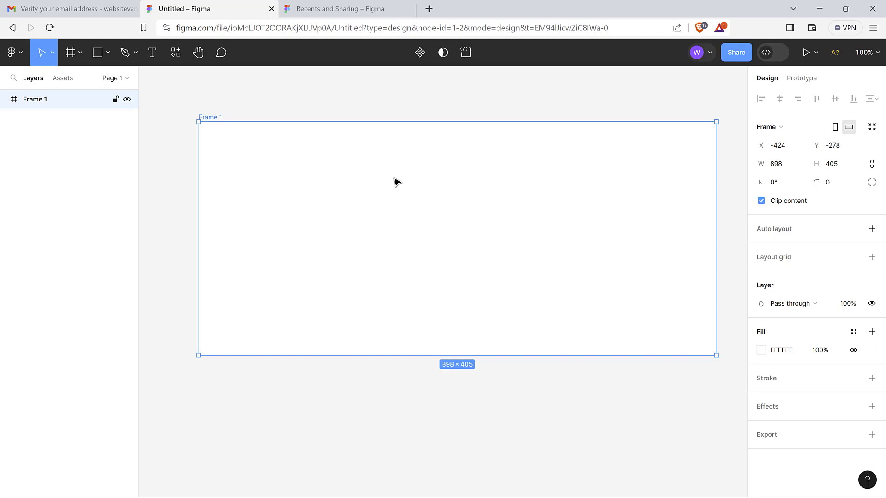
mouse_move(452, 196)
mouse_down()
mouse_move(443, 176)
mouse_move(448, 189)
mouse_up()
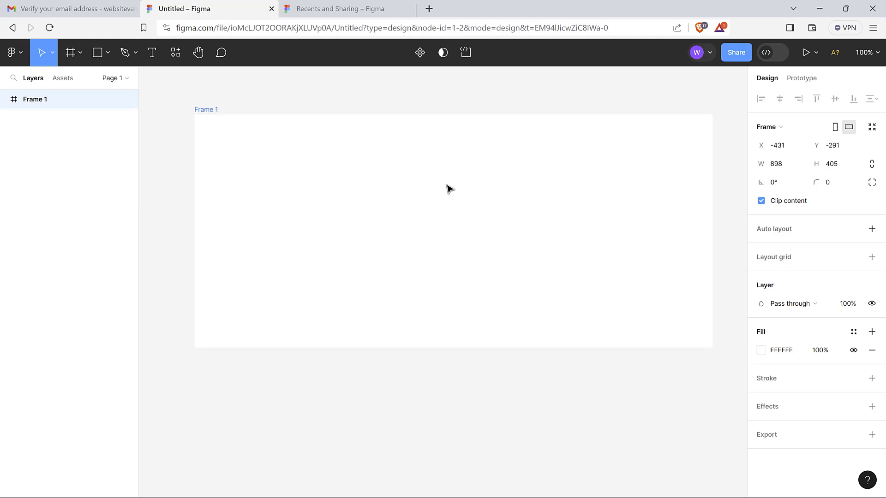
Set Frame 1 to the MacBook Air preset, 1280 × 832
click(298, 90)
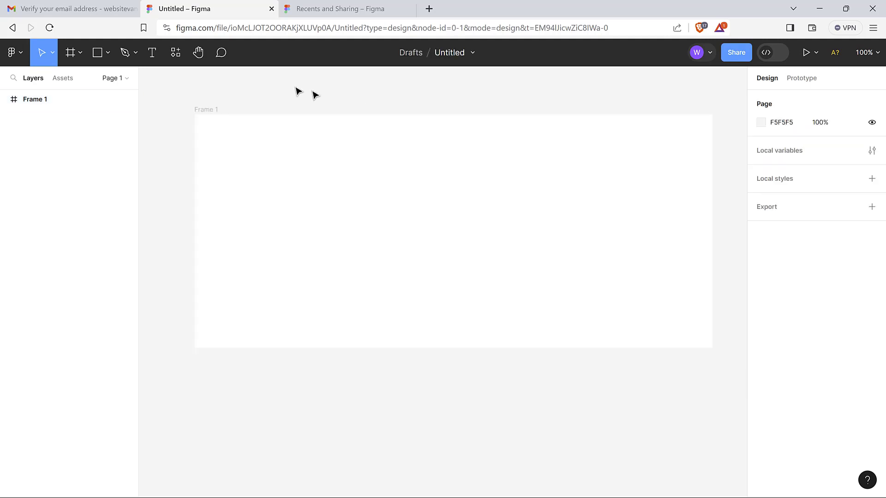
click(210, 116)
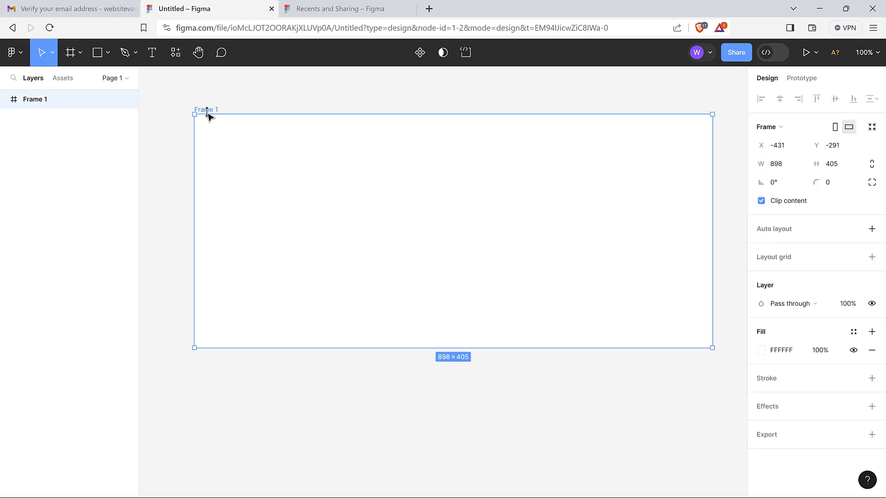
click(814, 129)
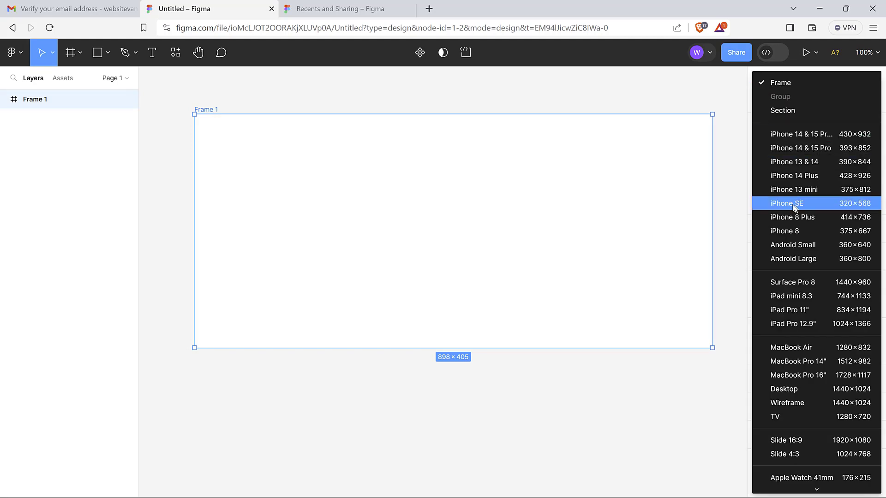
click(817, 347)
Move the frame left and resize it to the Letter preset, 612×792
drag(480, 133, 429, 136)
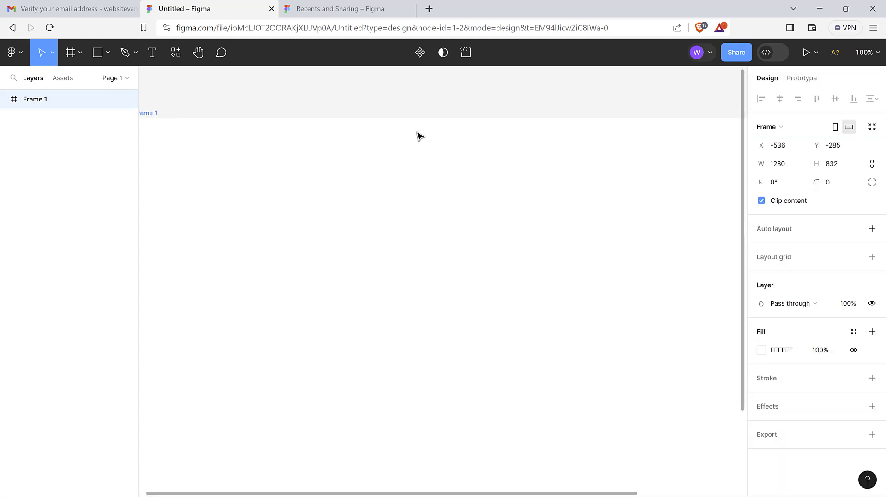
click(790, 137)
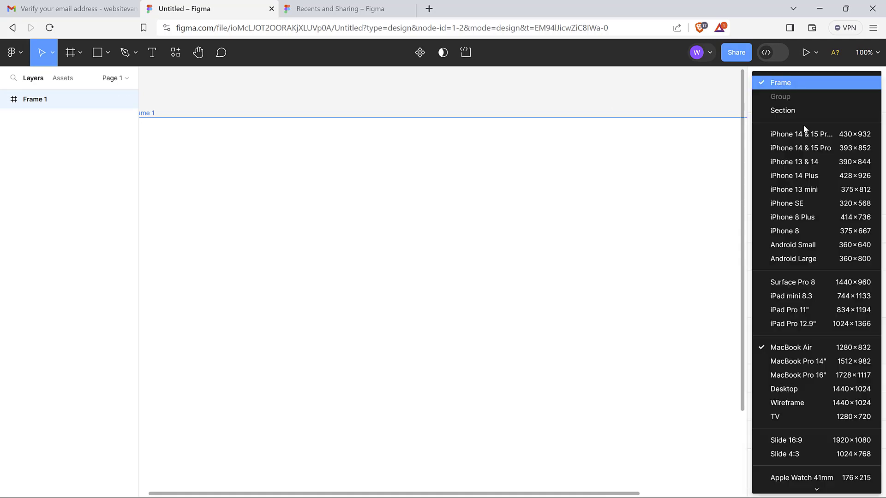
scroll(795, 326, down, 3)
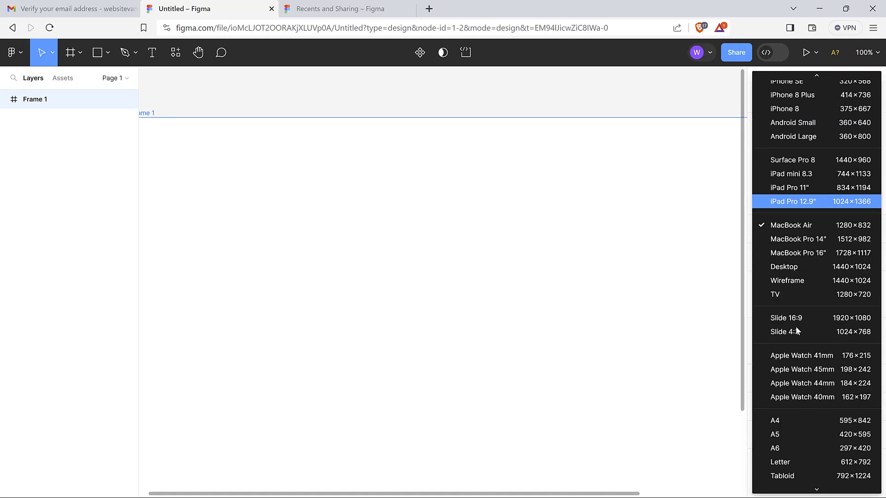
scroll(803, 353, down, 6)
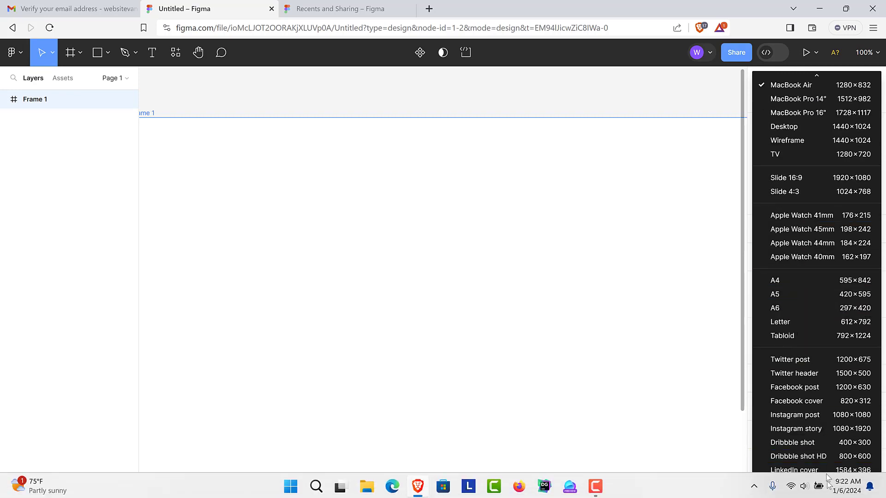
click(809, 325)
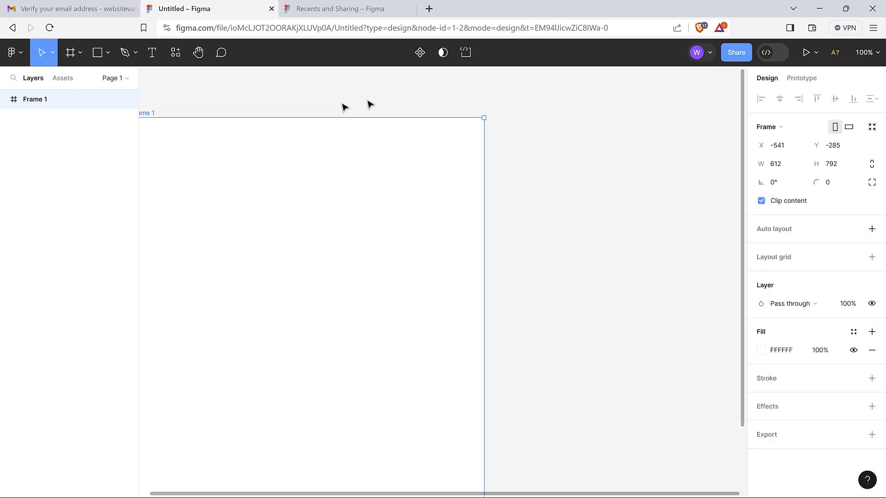
scroll(299, 93, left, 7)
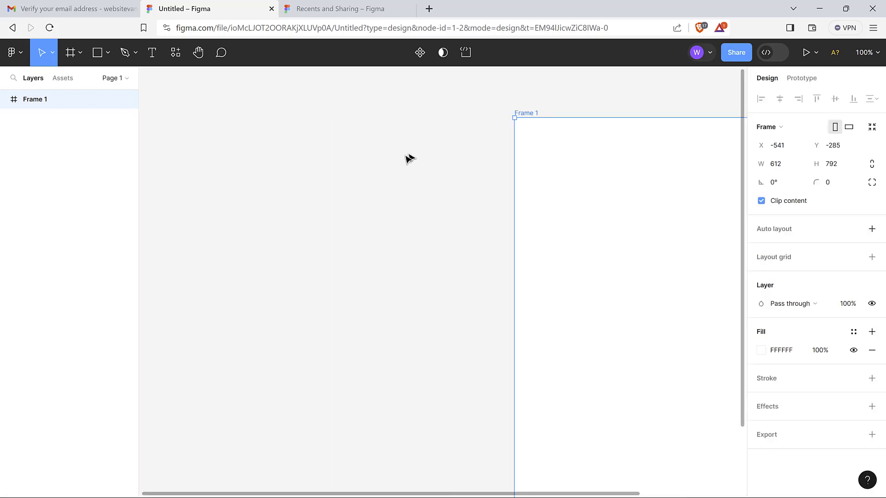
scroll(532, 187, right, 4)
scroll(532, 187, right, 2)
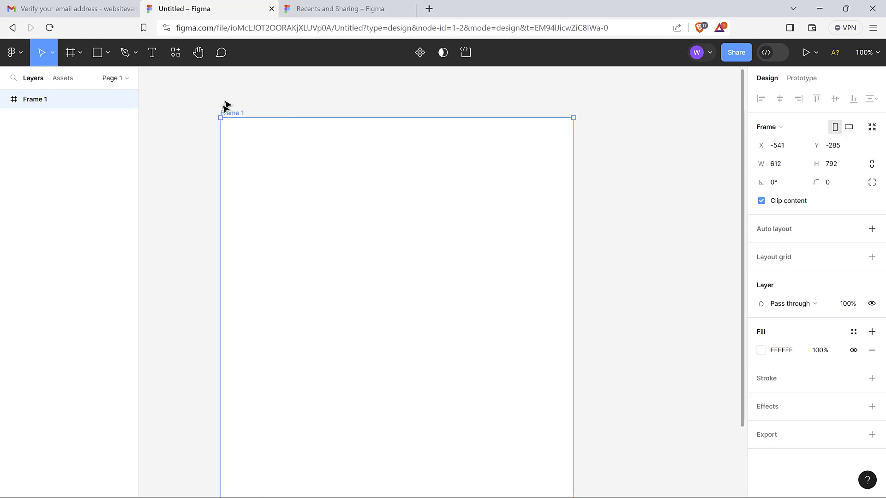
Rename the frame to 'Resume'
double_click(230, 113)
text(Resume)
click(292, 108)
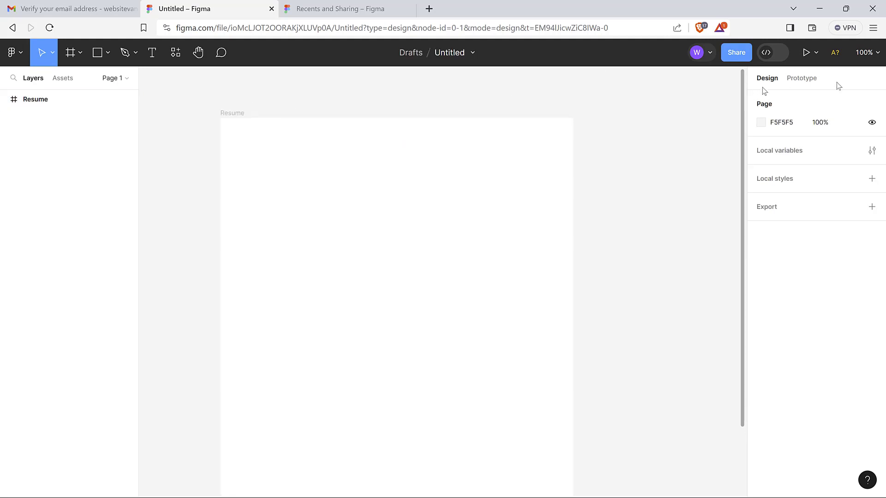
Zoom in, then Zoom to fit so the whole 612×792 Resume frame shows, and select it
click(876, 52)
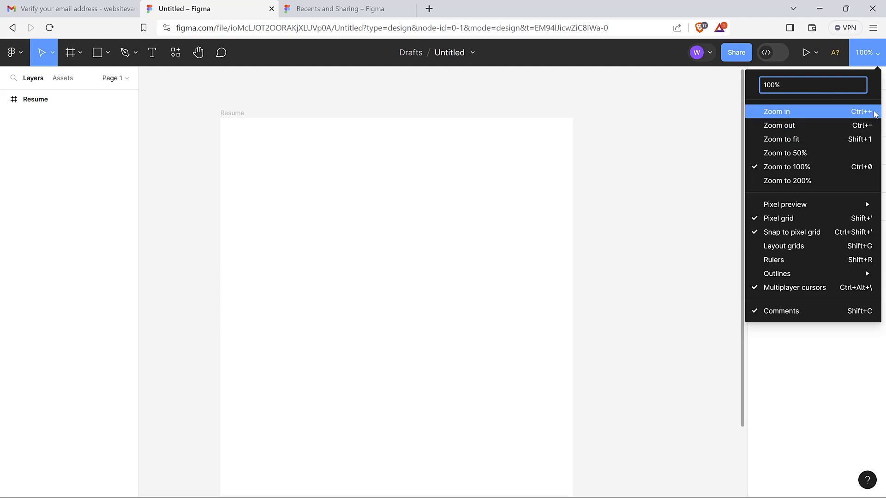
click(674, 162)
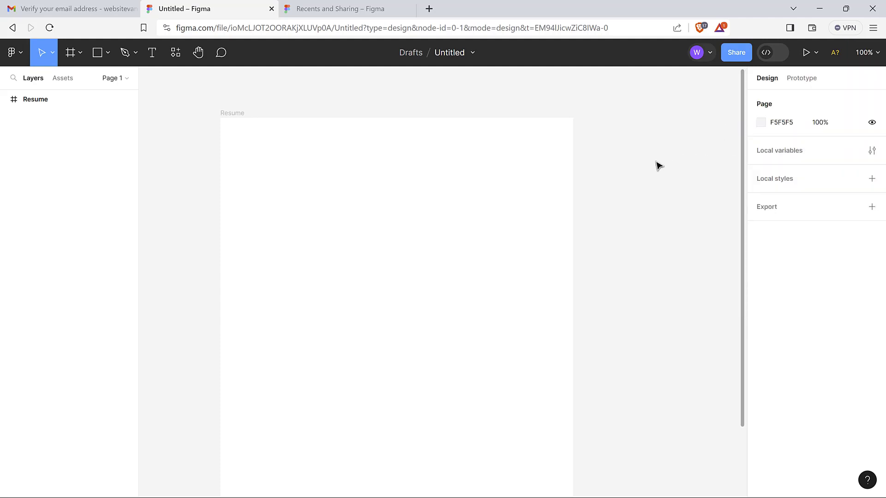
key(ctrl+plus)
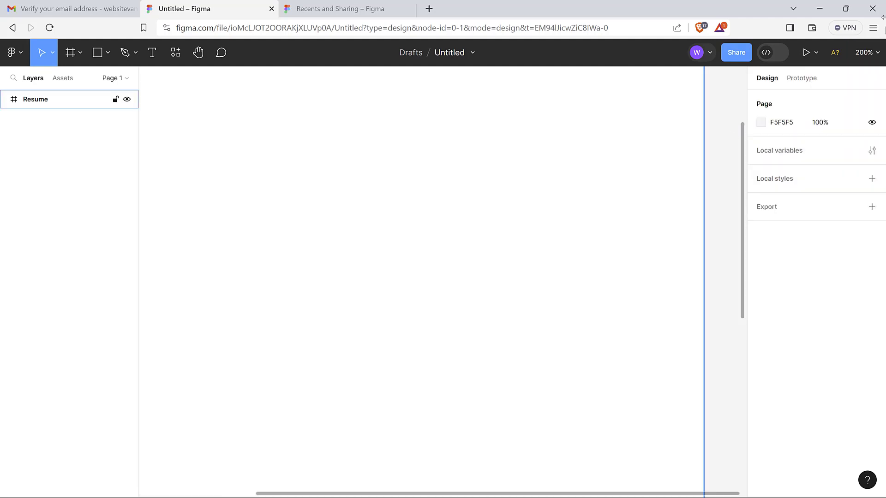
click(879, 54)
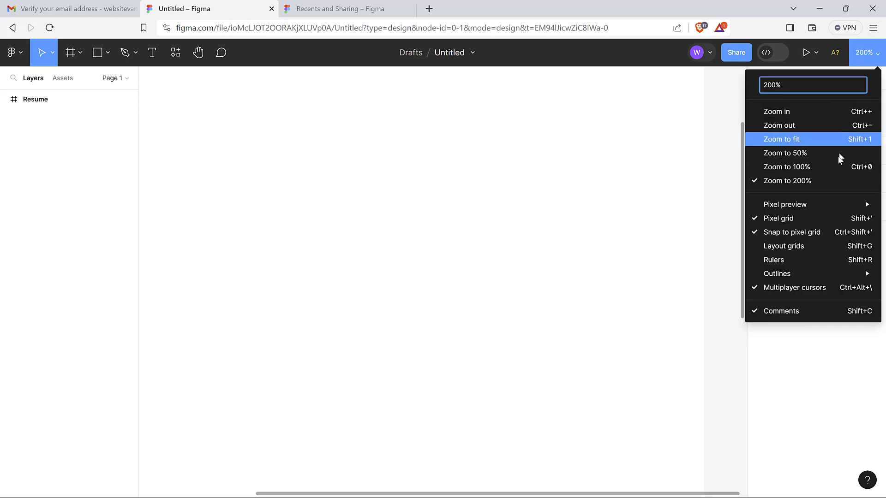
click(818, 140)
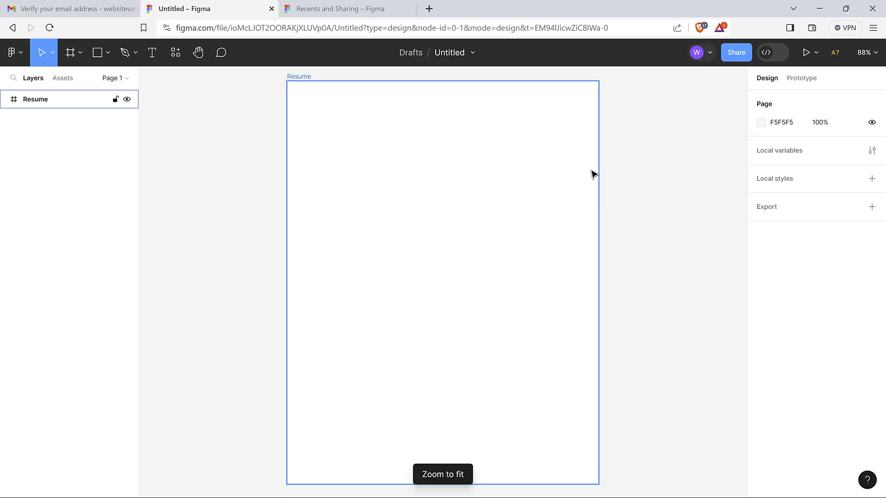
scroll(642, 140, up, 3)
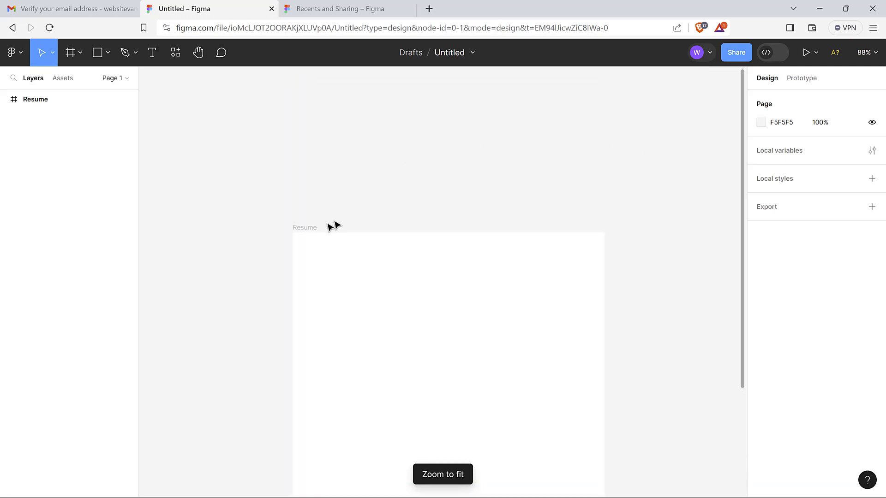
click(311, 228)
scroll(348, 199, down, 7)
scroll(350, 199, up, 5)
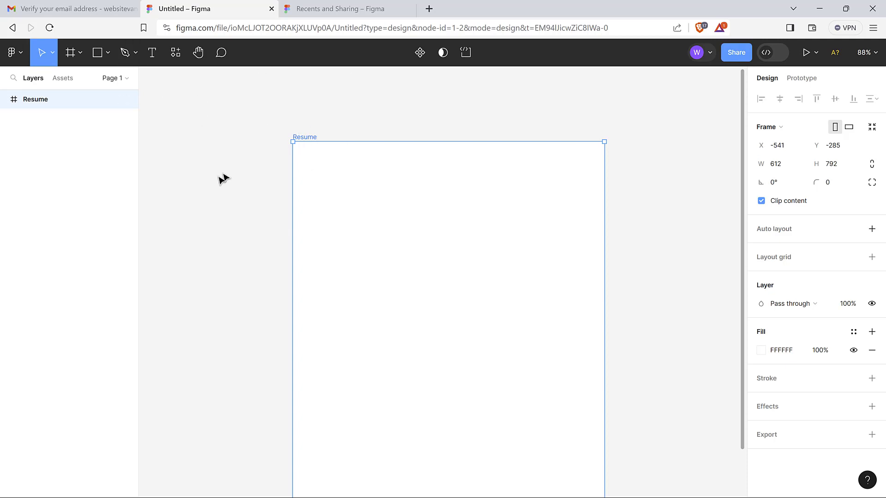
Add a placeholder text box near the frame's top-left and set its font size to 18
click(152, 52)
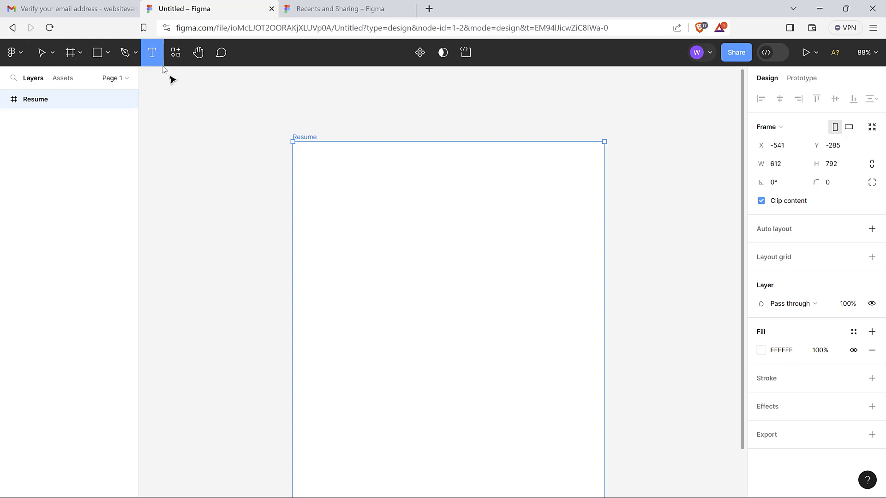
click(316, 171)
text(hgdsjhsdjdsjkdkjkjds)
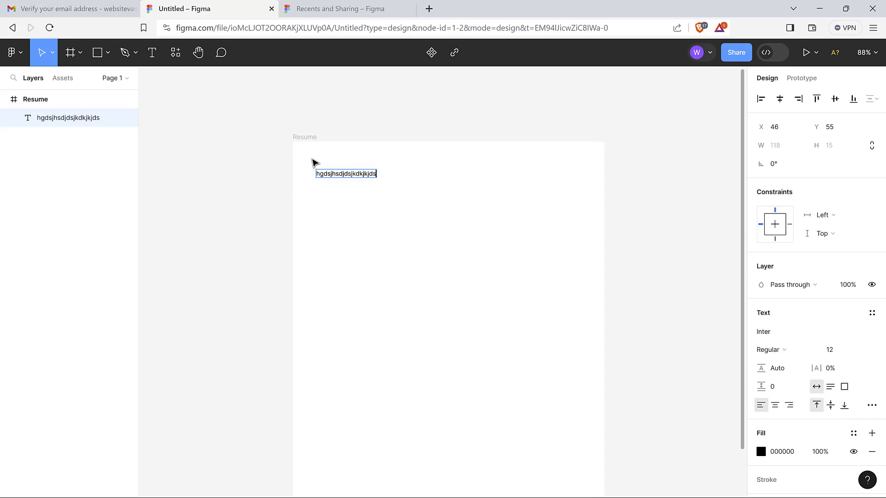
key(Escape)
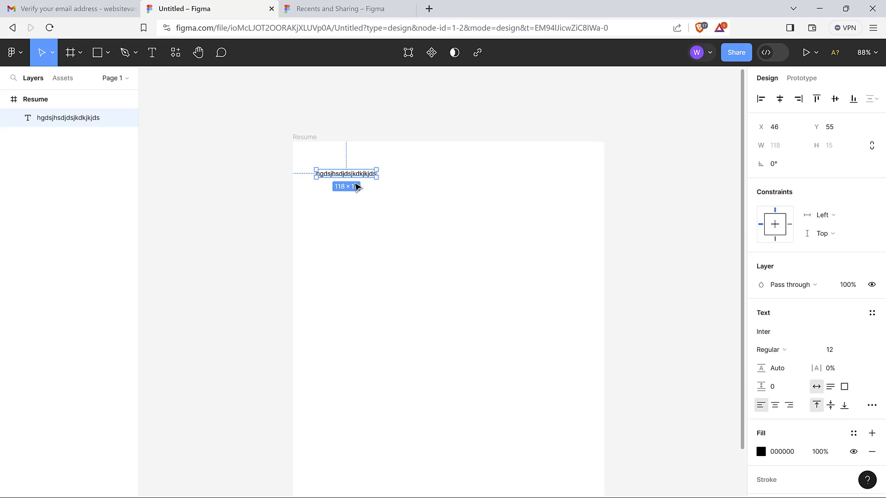
double_click(349, 176)
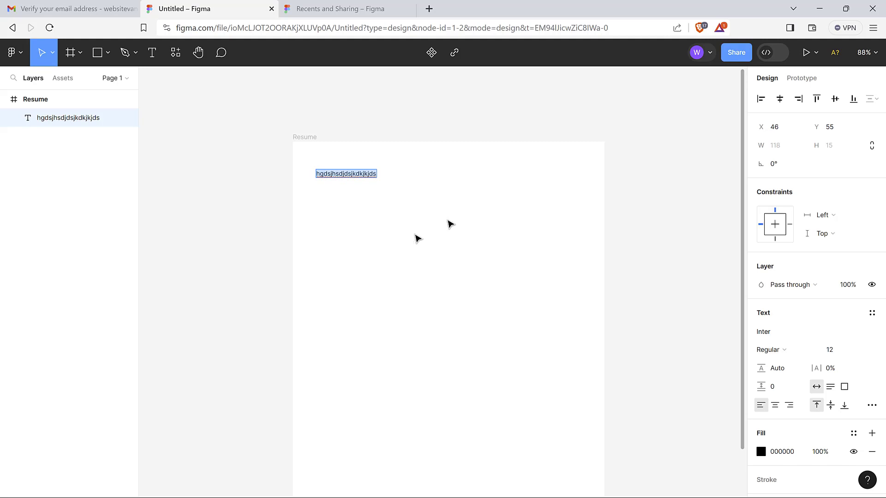
key(Escape)
double_click(358, 176)
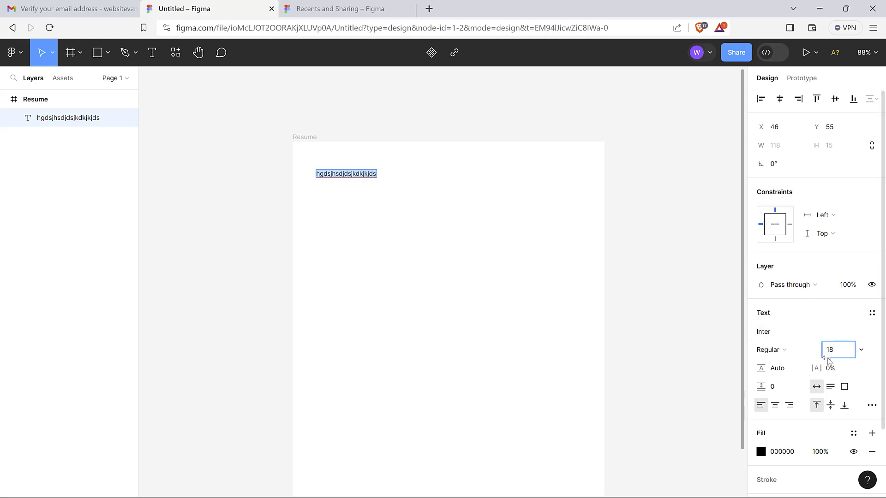
key(Return)
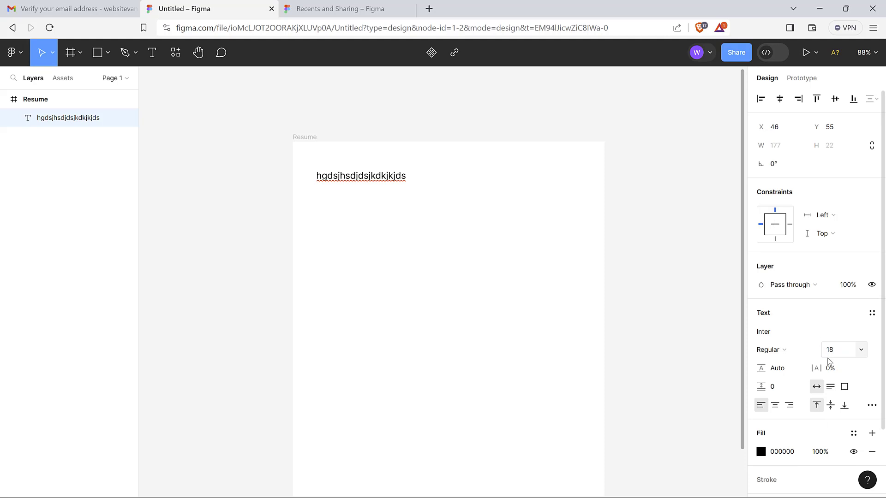
Move the Resume frame up-left and retype the placeholder as 'Website Vanilla'
double_click(374, 177)
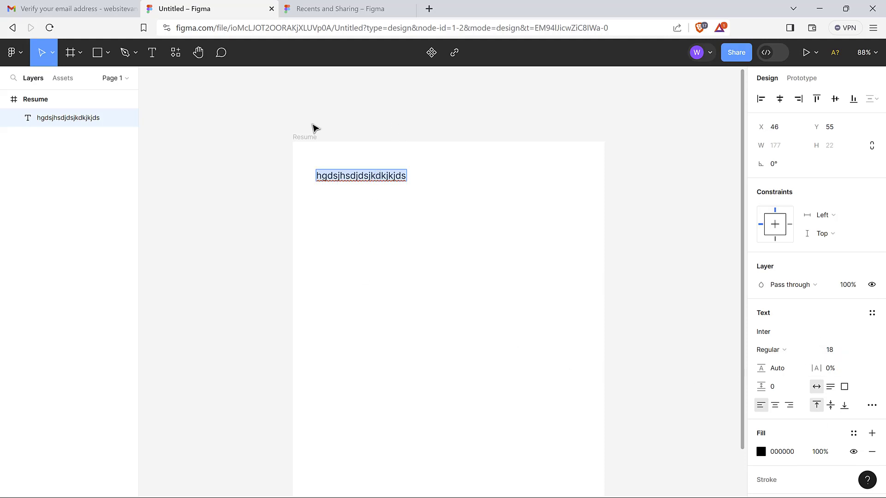
key(Escape)
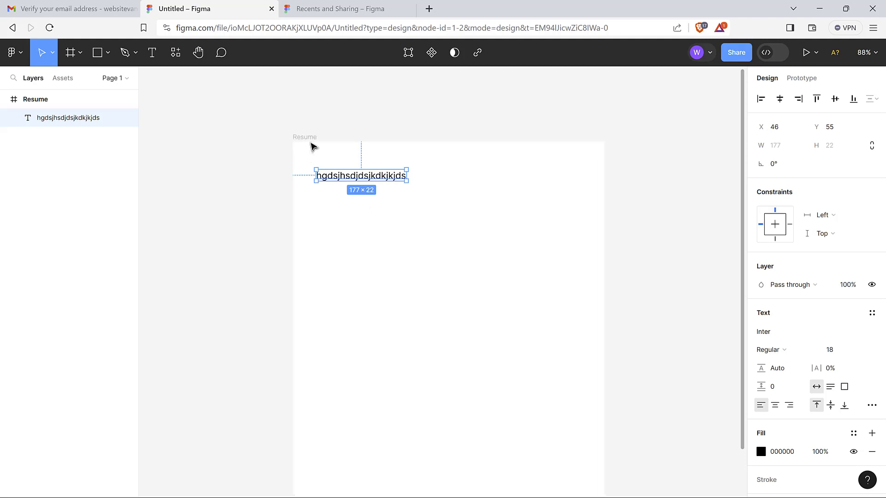
click(300, 110)
click(308, 143)
drag(308, 143, 236, 106)
double_click(279, 140)
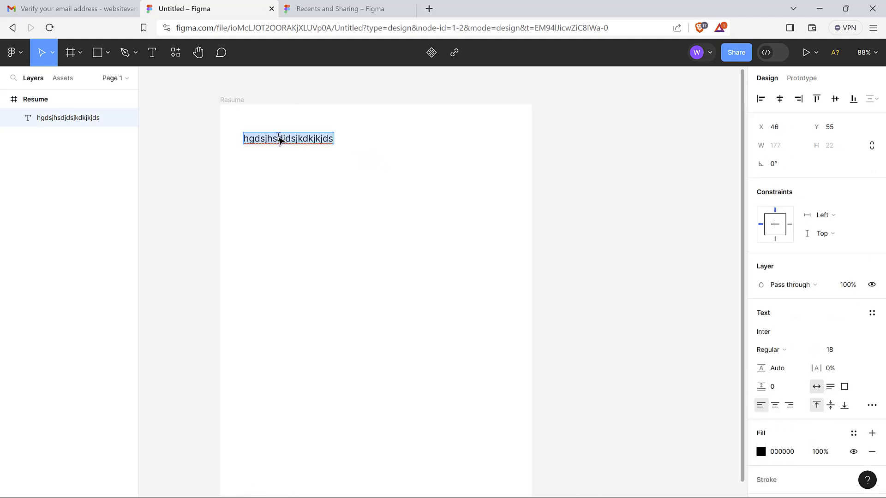
text(Website)
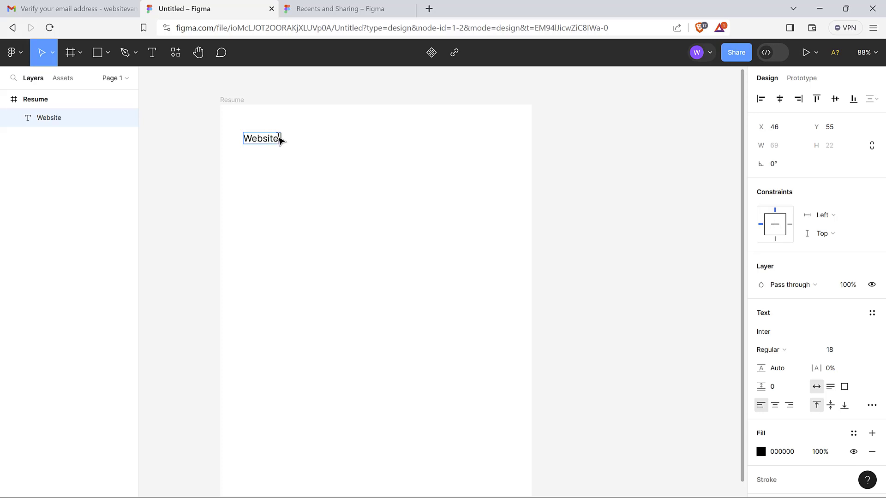
text( Vanilla)
key(Escape)
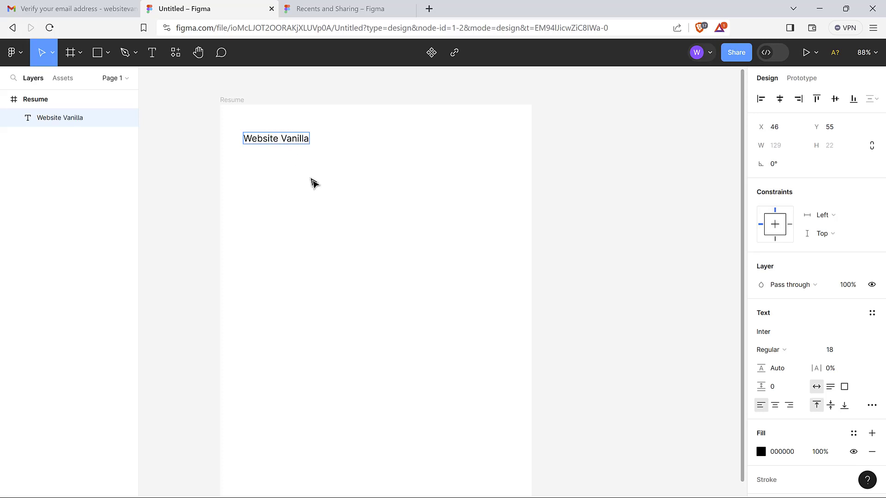
click(351, 154)
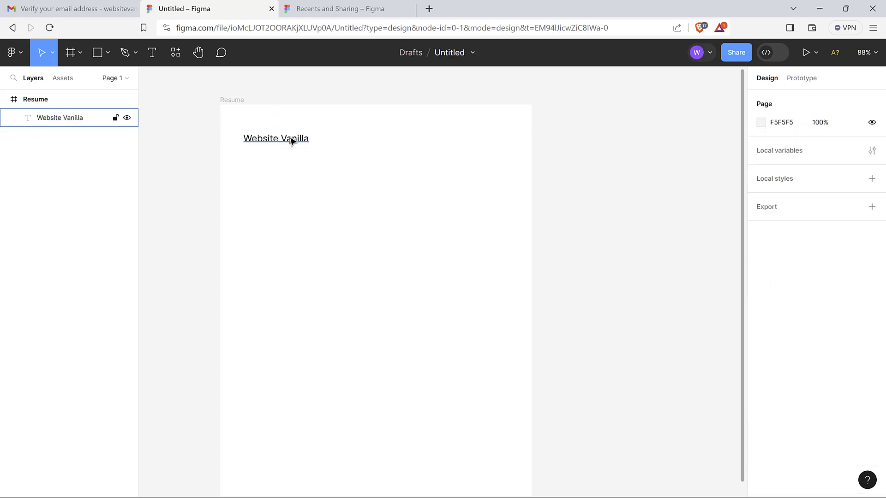
Drag the Website Vanilla heading up toward the frame's top-left corner
mouse_move(291, 141)
mouse_down()
mouse_move(303, 131)
mouse_move(310, 140)
mouse_move(290, 128)
mouse_up()
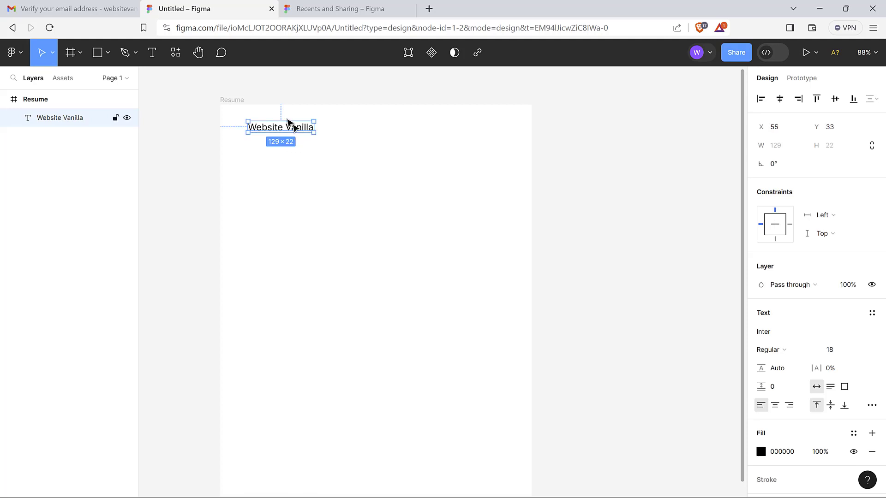
click(235, 107)
click(311, 134)
click(343, 176)
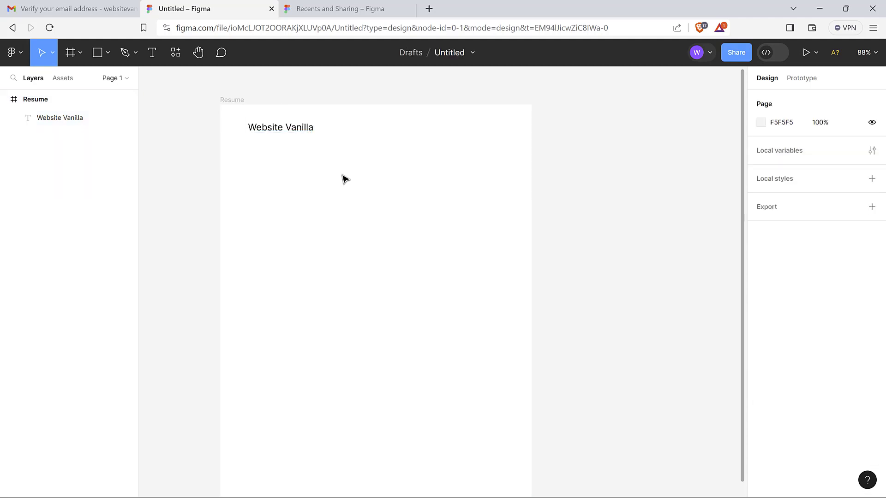
click(311, 135)
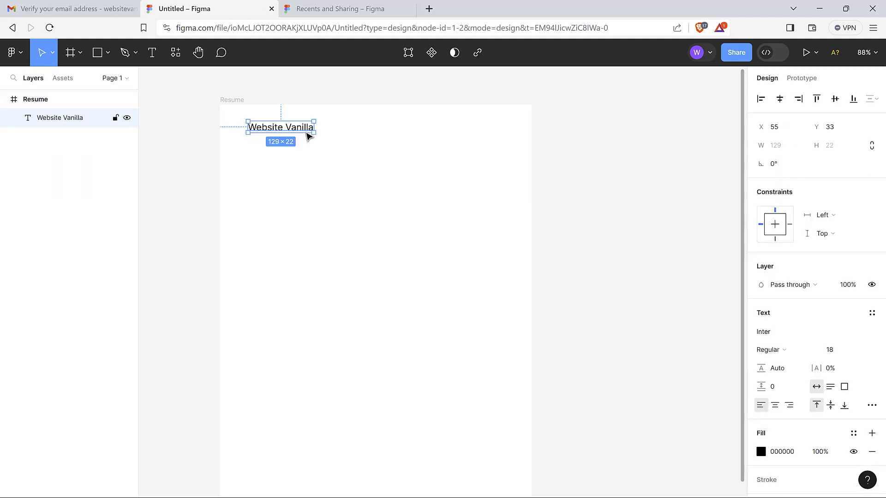
click(355, 147)
click(296, 129)
click(338, 182)
click(301, 129)
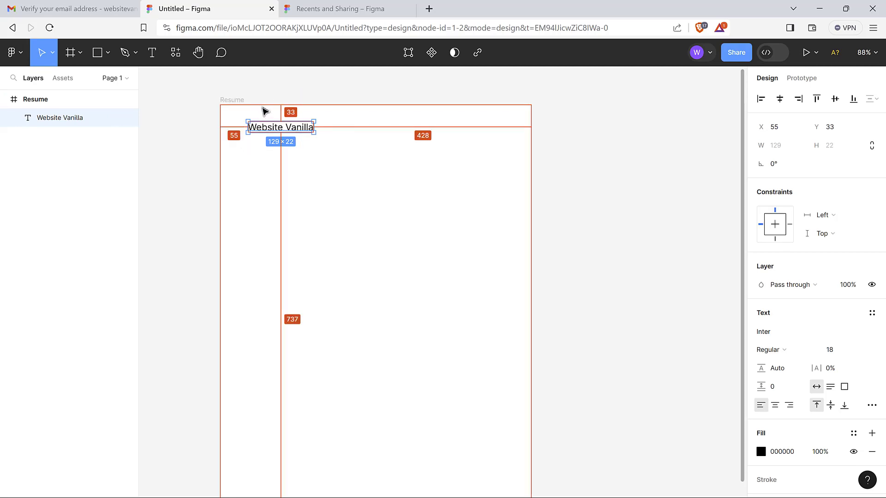
Nudge the heading with arrow keys until it sits at X 32, Y 32
drag(290, 132, 284, 130)
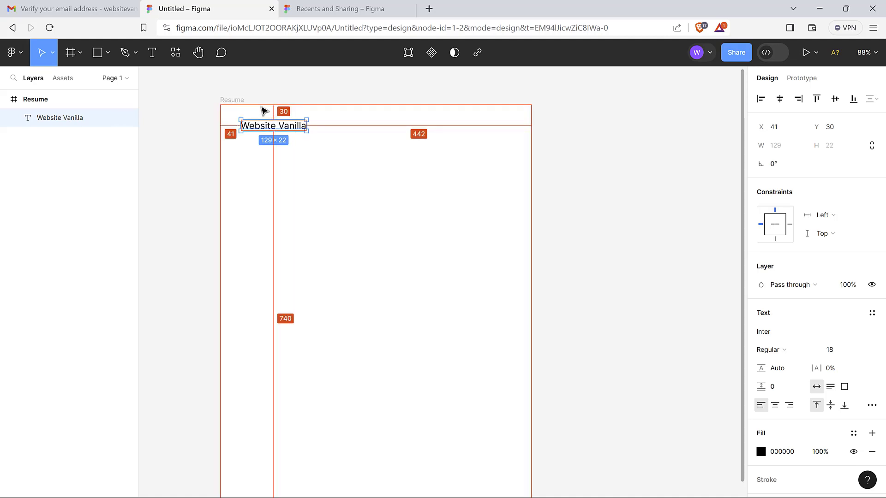
key(Down)
key(Down)
key(Down)
key(Down)
key(Down)
key(Down)
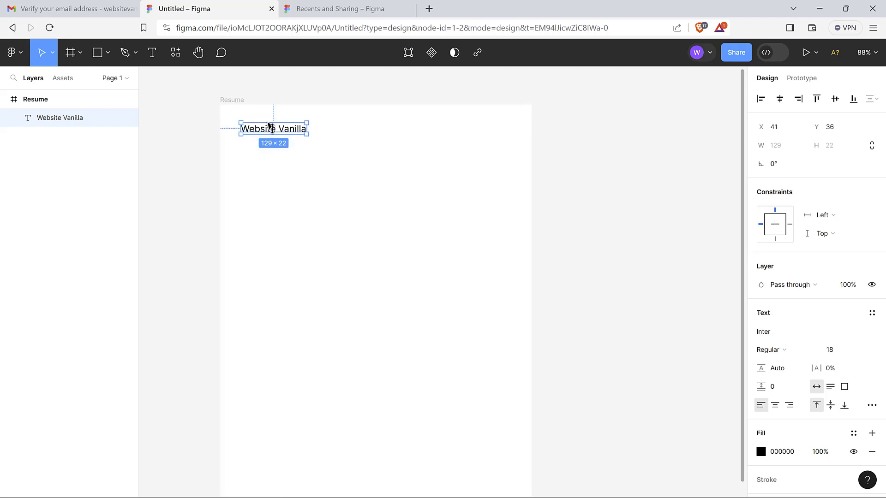
key(alt)
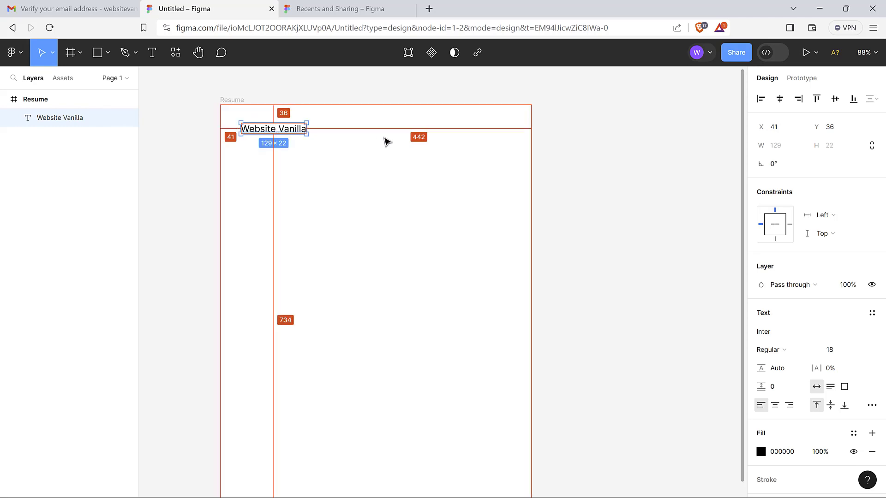
key(Up)
key(Up)
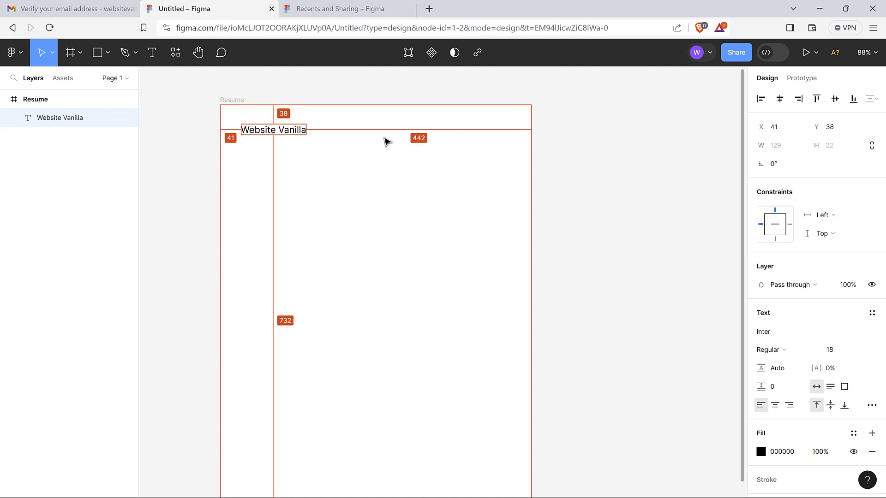
key(Up)
key(Up)
key(Up)
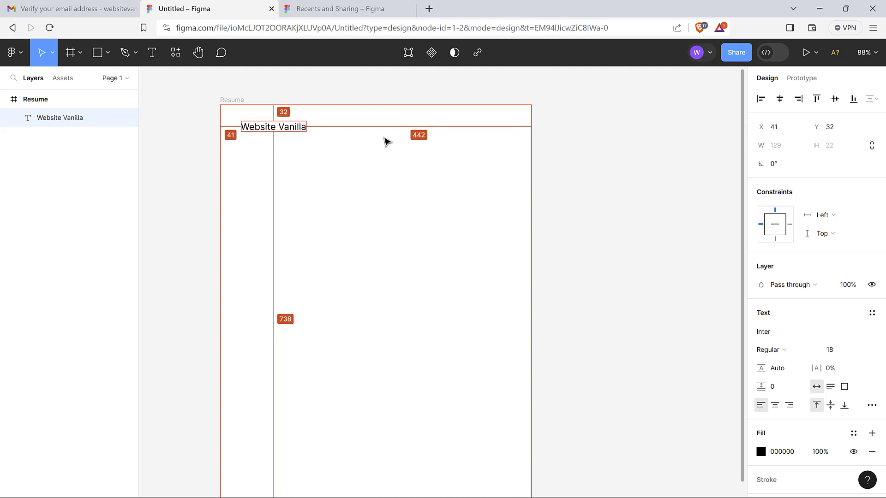
key(Left)
key(Left)
key(Left)
key(Left)
key(Left)
key(Left)
key(Left)
key(Left)
key(Left)
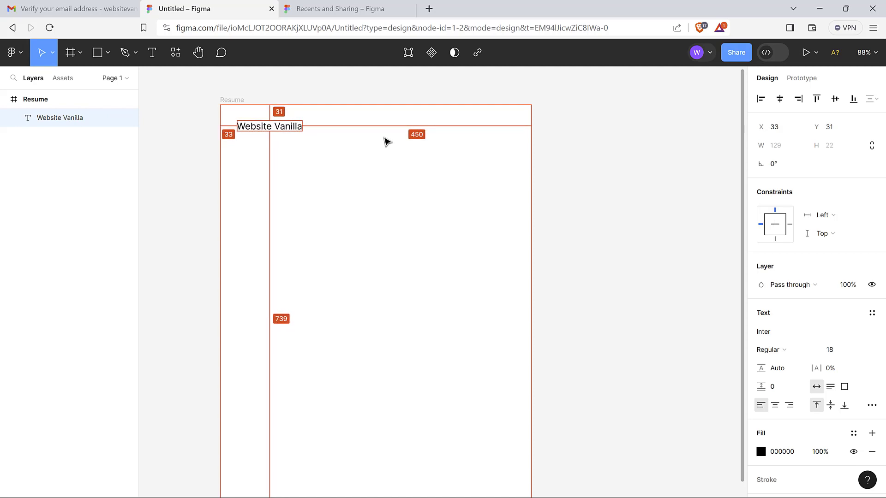
key(Down)
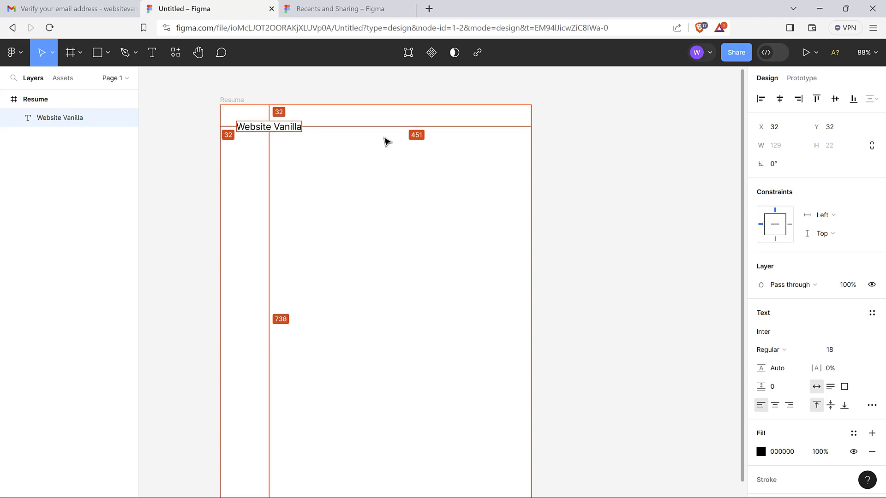
click(347, 146)
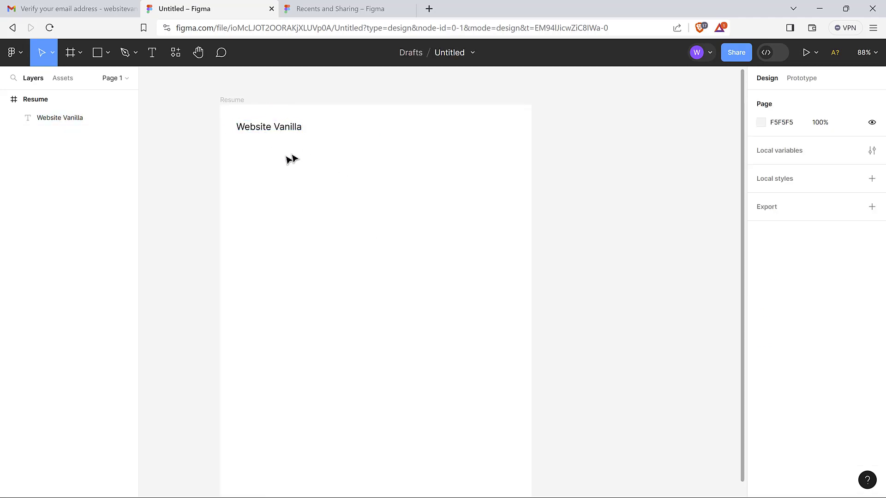
Change the Website Vanilla heading's weight to Inter Bold
click(291, 132)
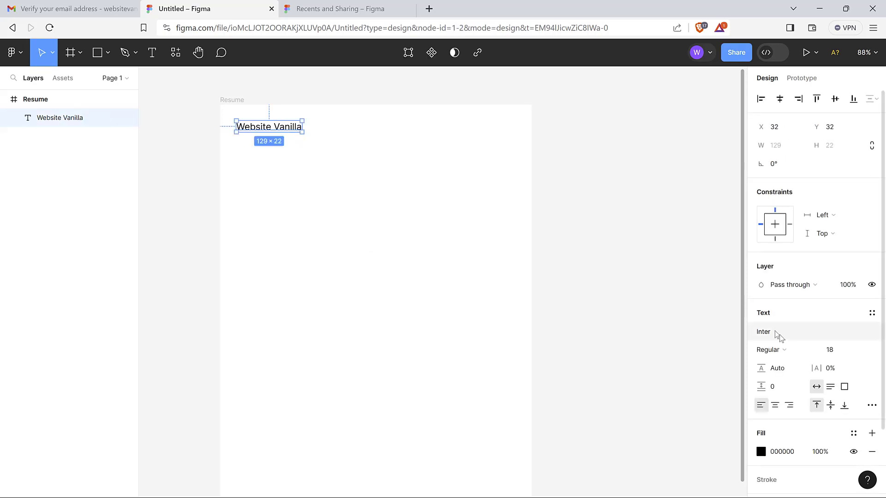
click(815, 352)
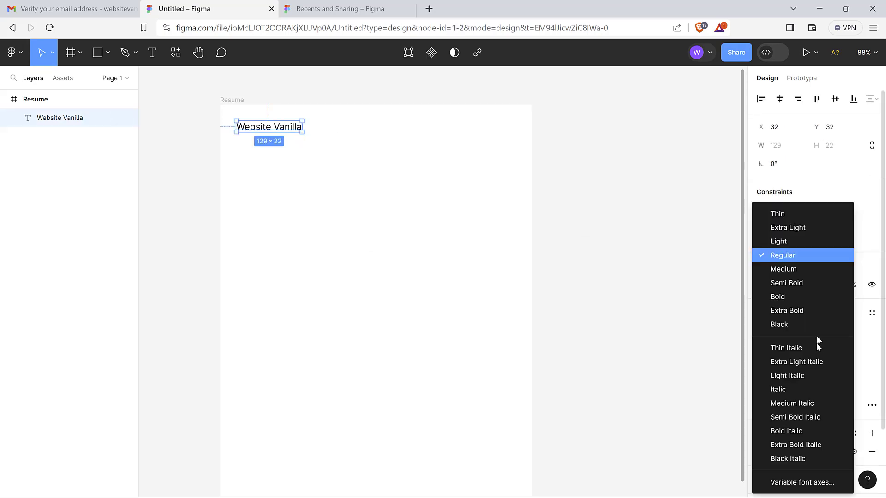
click(815, 301)
click(467, 240)
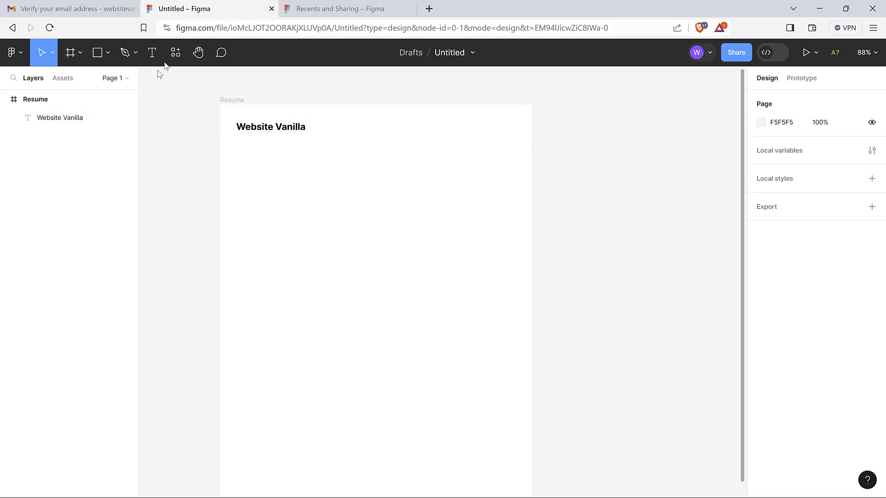
Draw a horizontal line beneath the Website Vanilla heading with the Line tool
click(108, 54)
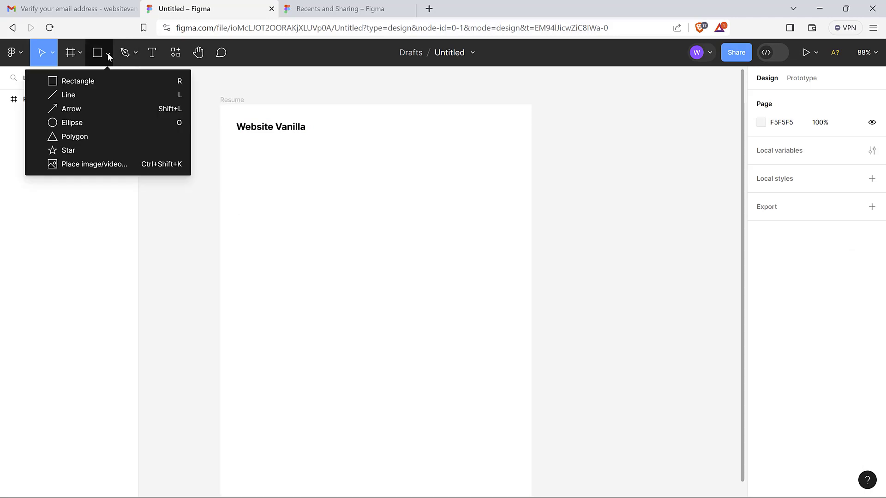
click(80, 99)
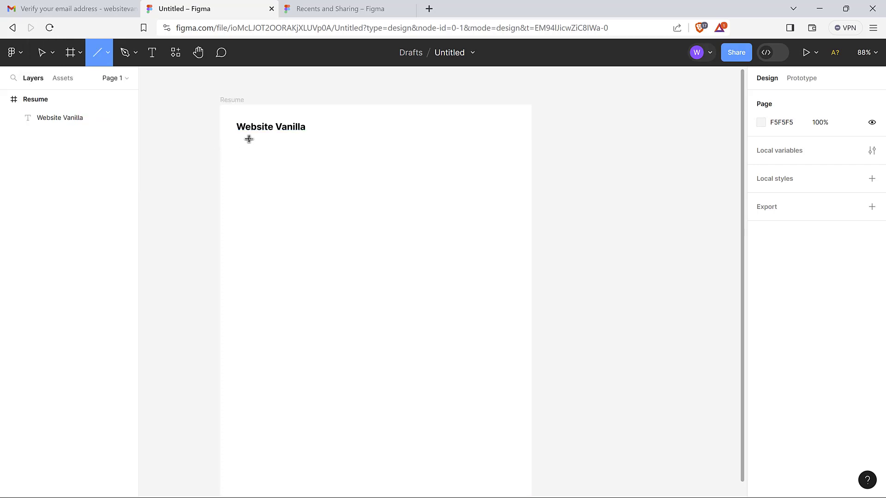
drag(242, 136, 501, 137)
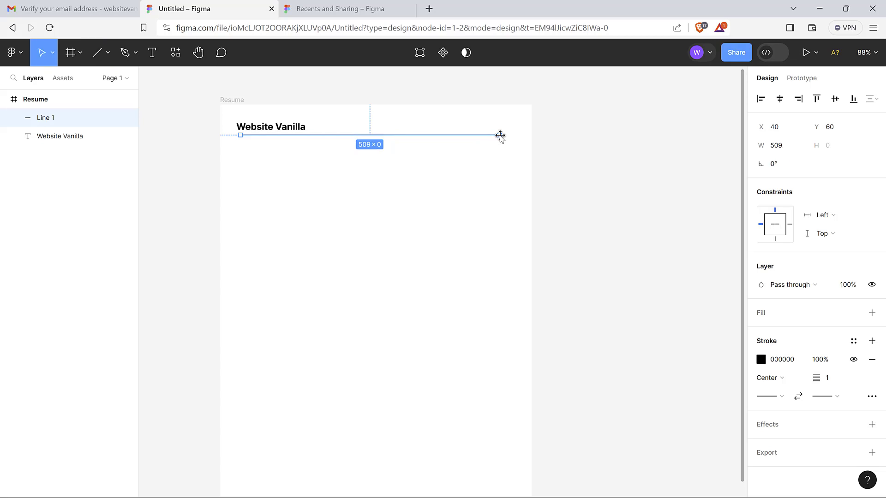
click(472, 159)
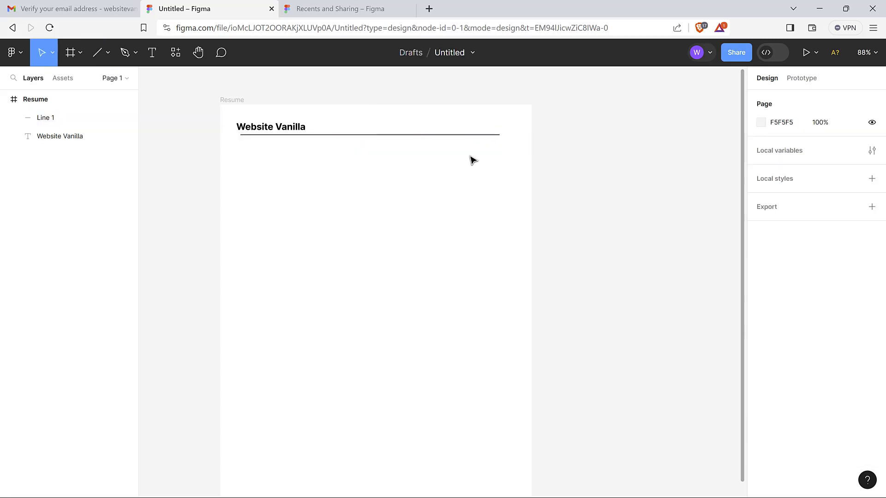
click(488, 138)
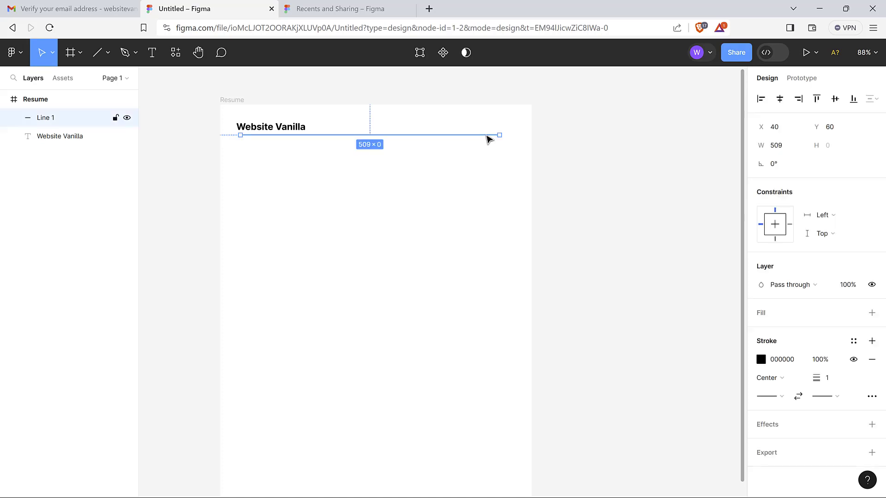
Set the line's width to 500 px, correcting a mistyped 5000
click(789, 146)
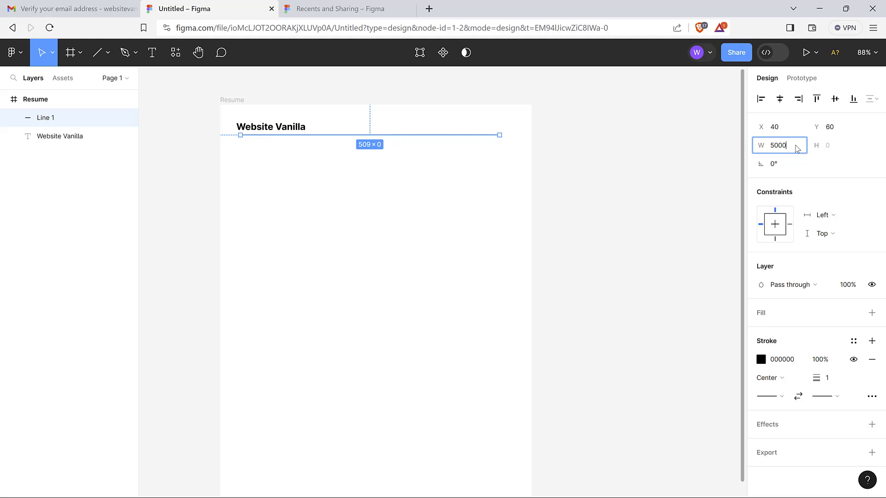
text(5000)
key(Return)
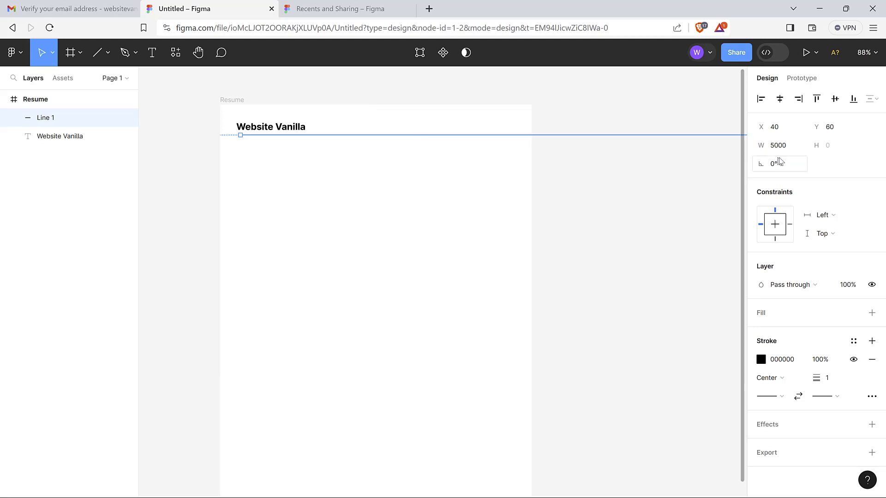
click(801, 150)
text(500)
key(Return)
click(343, 260)
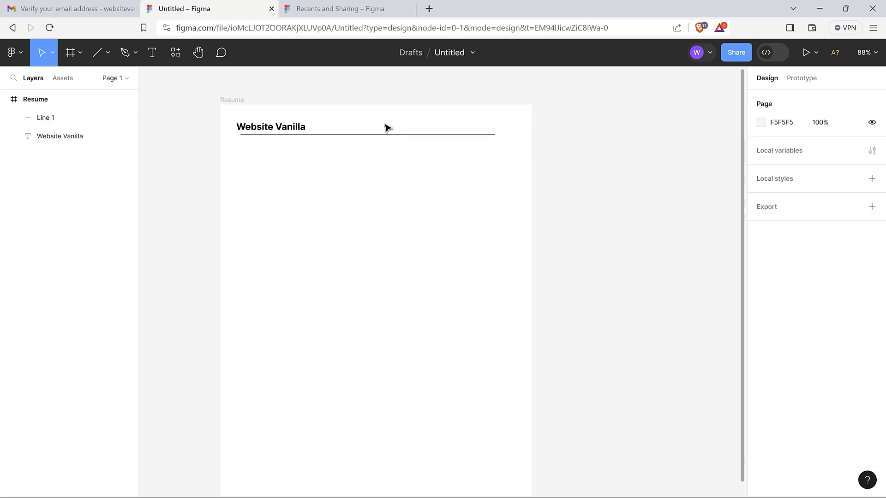
click(388, 136)
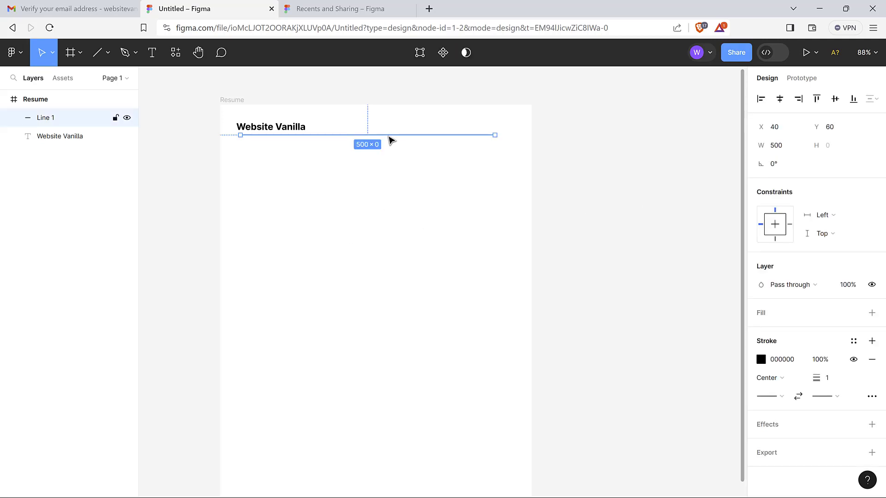
click(285, 170)
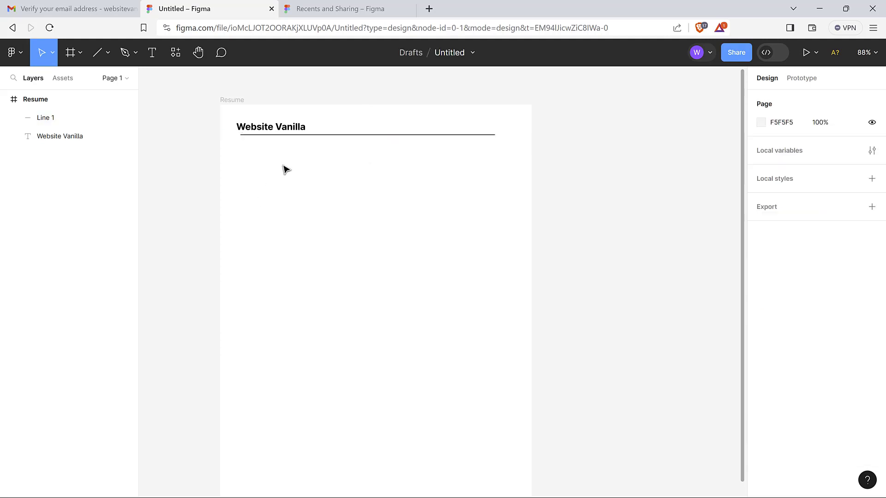
Nudge the rule left to align with the heading's left edge
click(285, 137)
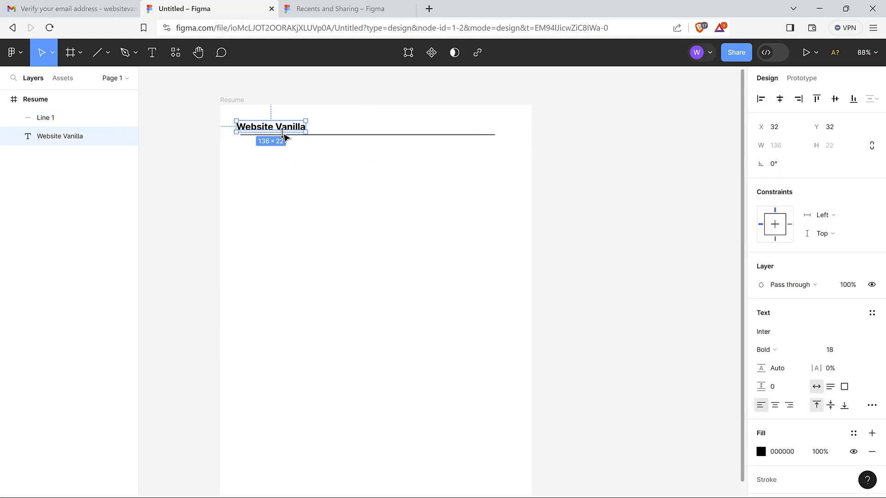
click(348, 146)
click(351, 136)
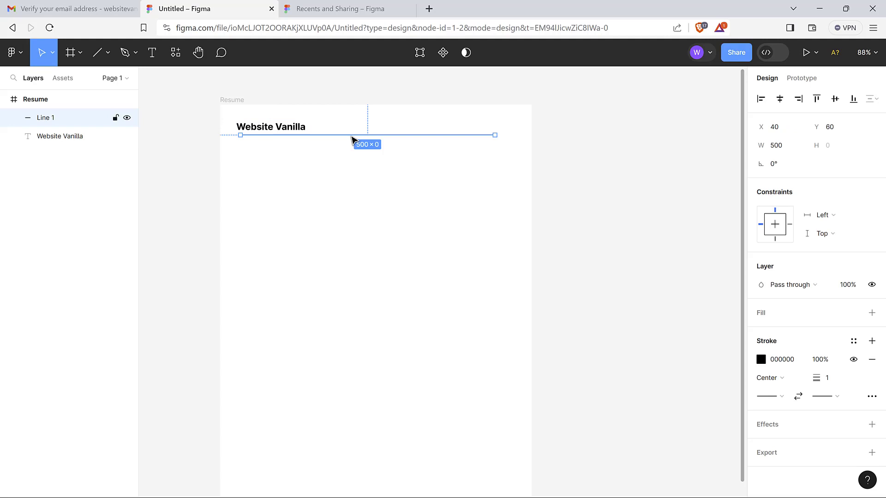
key(alt)
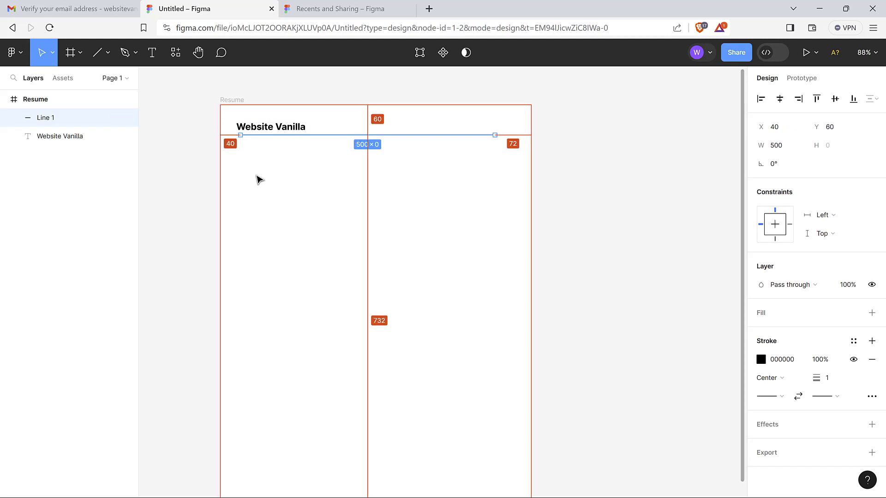
key(Left)
key(Left)
key(Left)
key(Left)
key(Left)
key(Left)
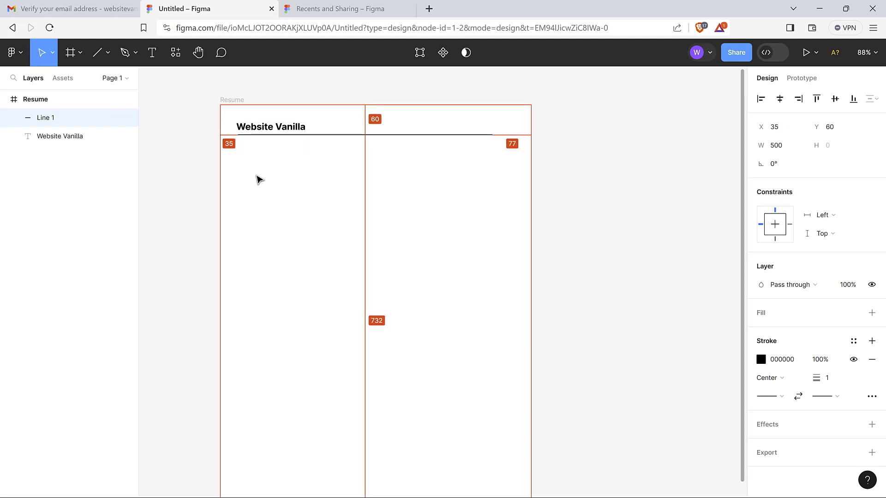
key(Left)
key(Left)
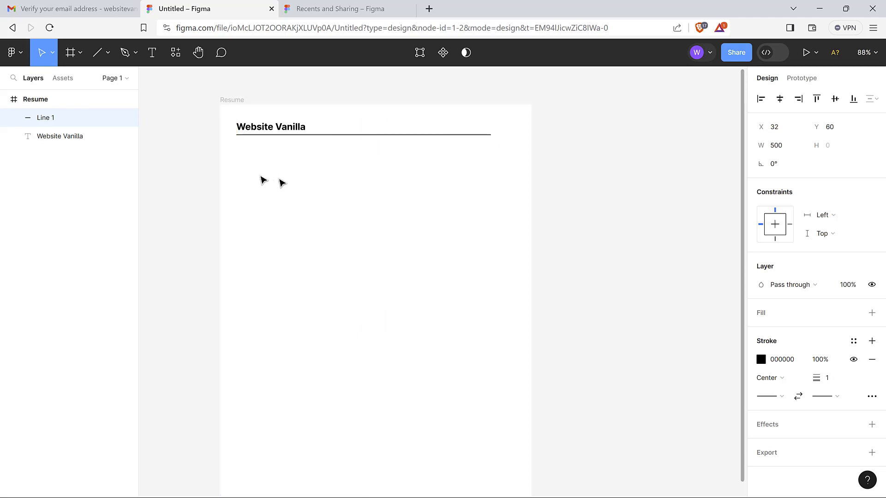
Move the rule up 2 px toward the heading
click(308, 182)
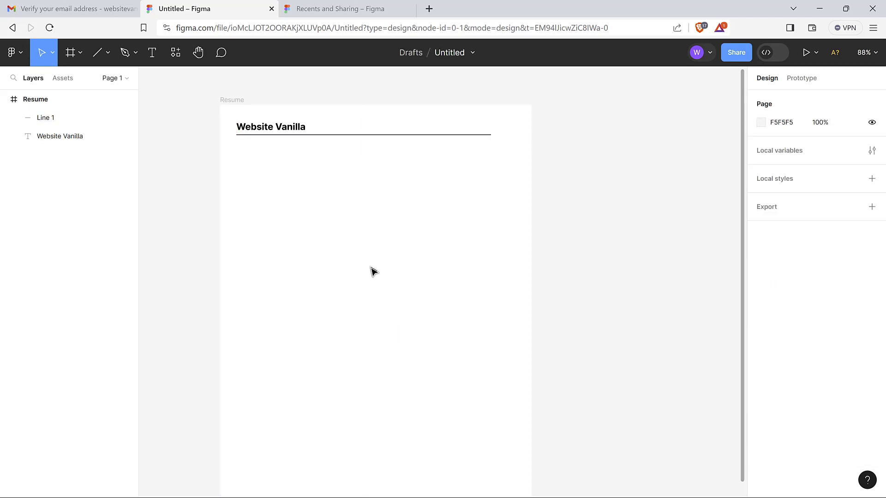
click(354, 136)
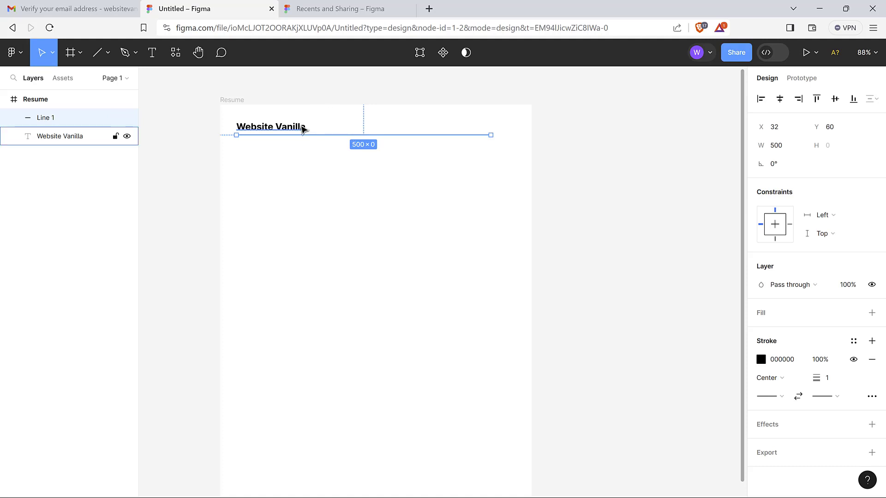
key(alt)
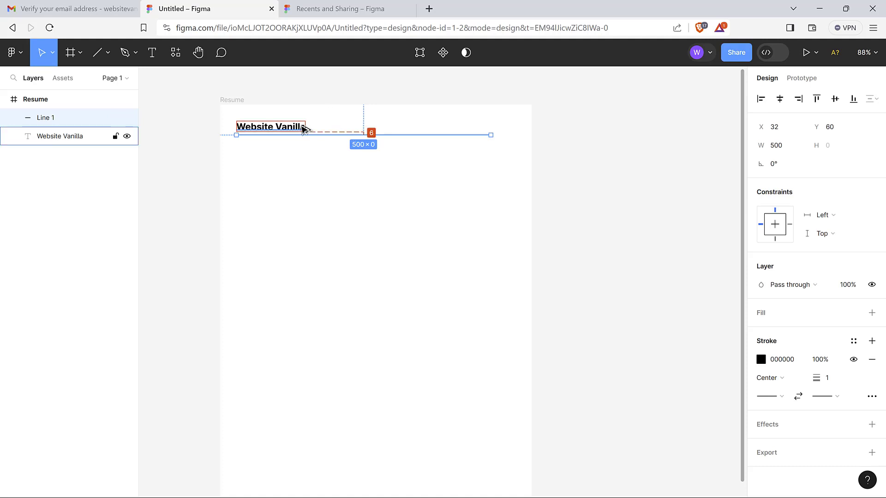
key(alt)
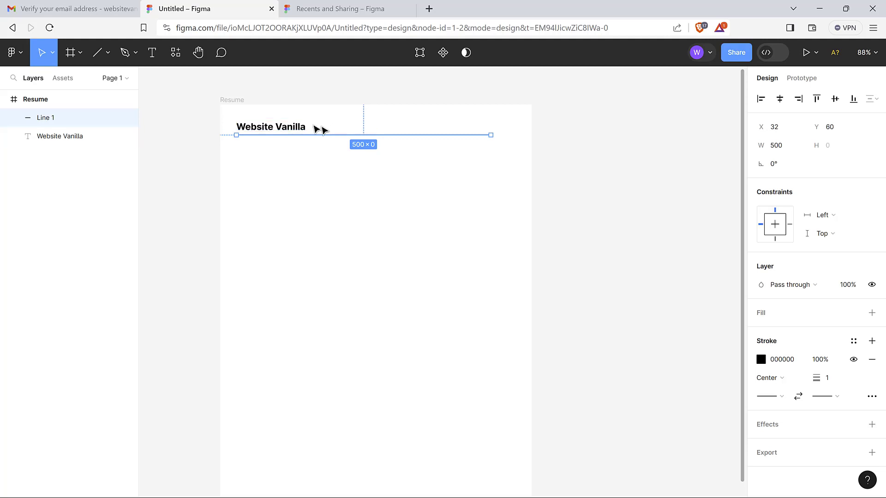
key(Up)
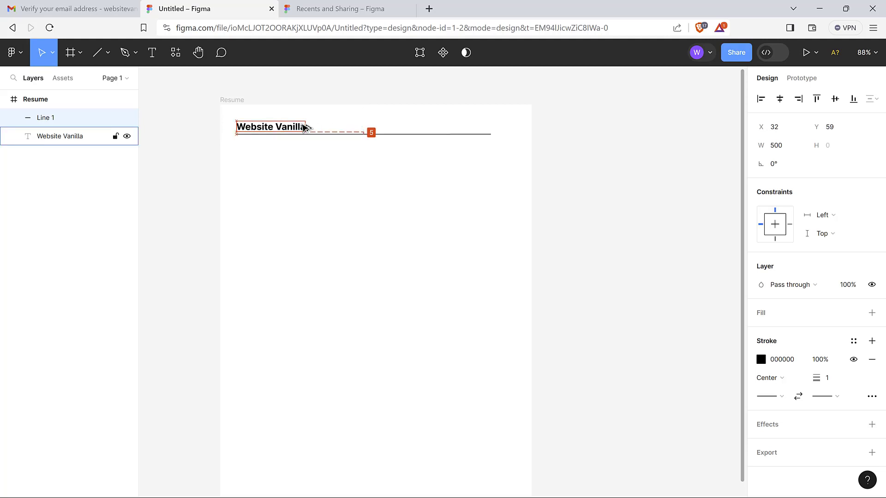
key(Up)
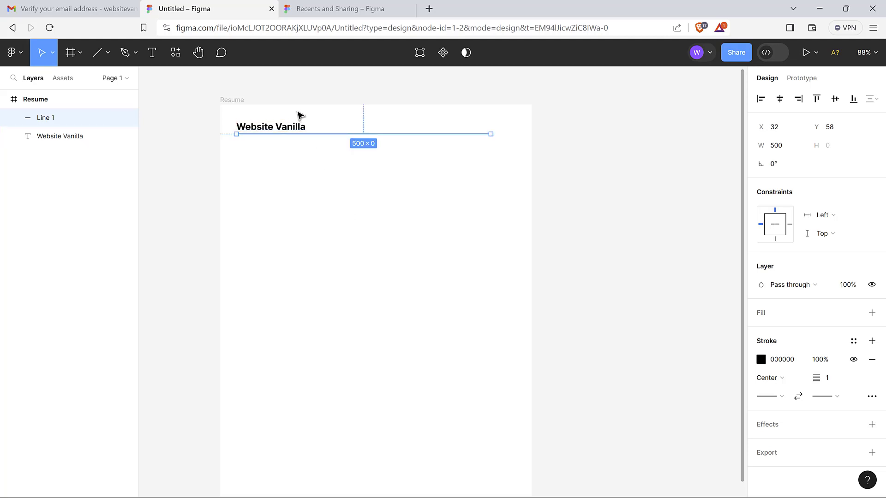
Set the rule's width to 520 px
click(313, 177)
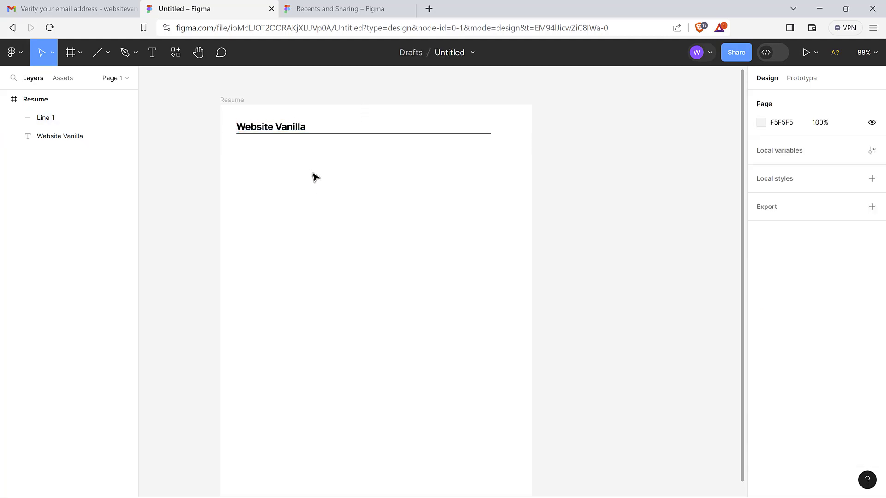
click(400, 134)
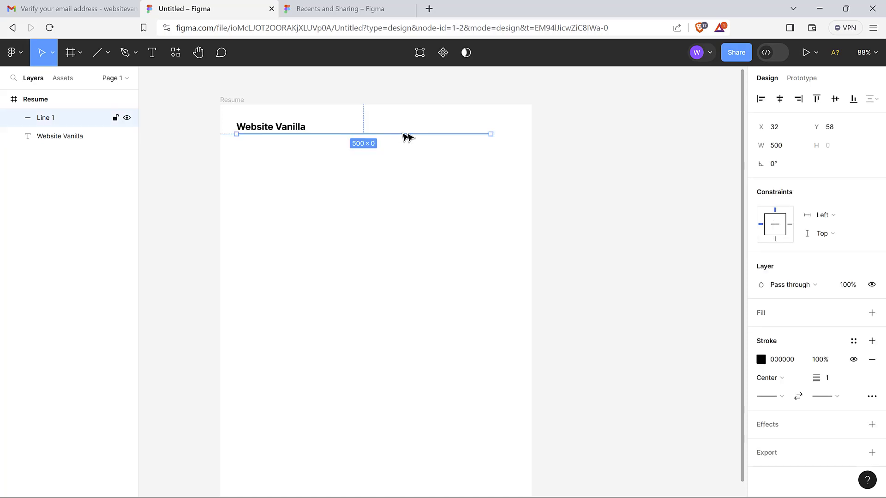
click(794, 149)
key(Return)
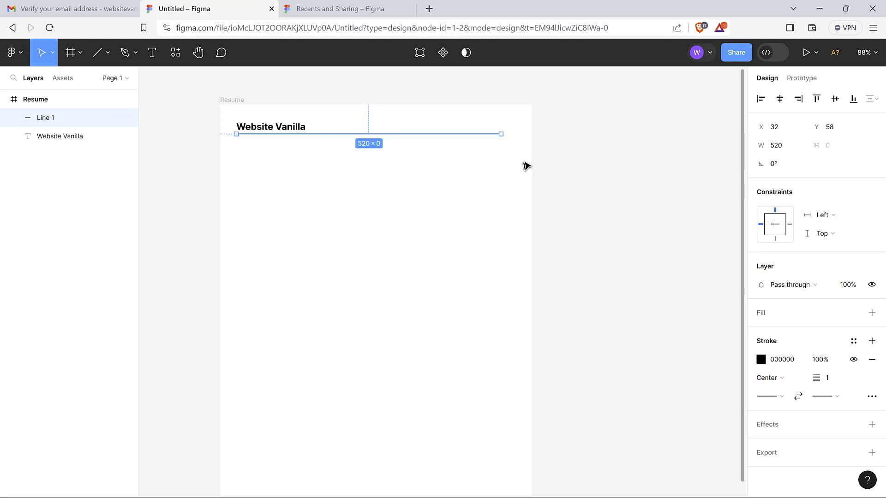
key(alt)
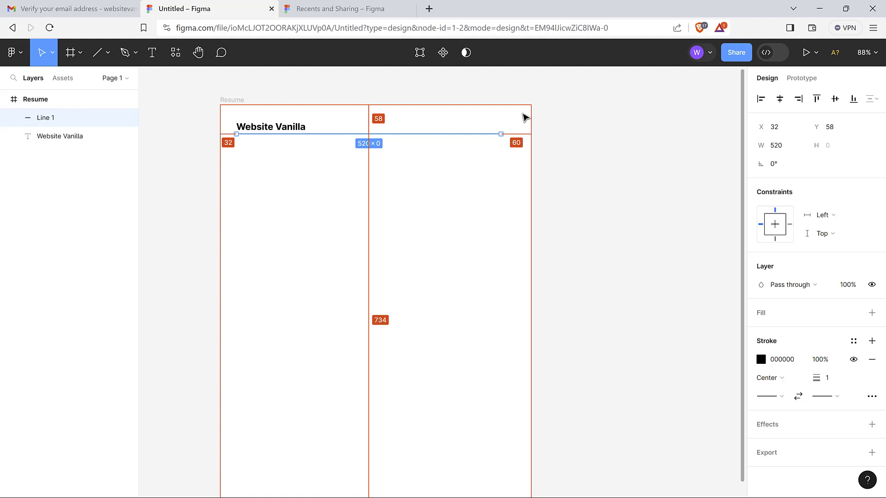
click(465, 214)
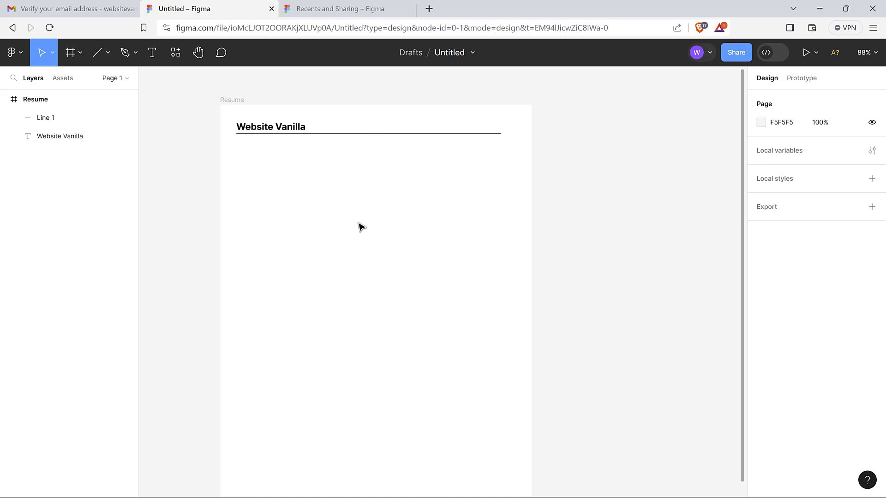
Type the contact e-mail address into a new text box in the frame
click(152, 54)
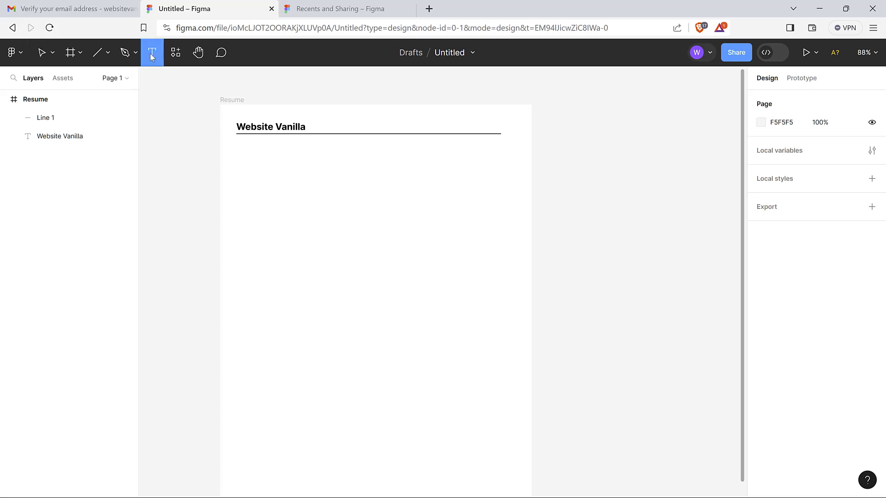
click(285, 179)
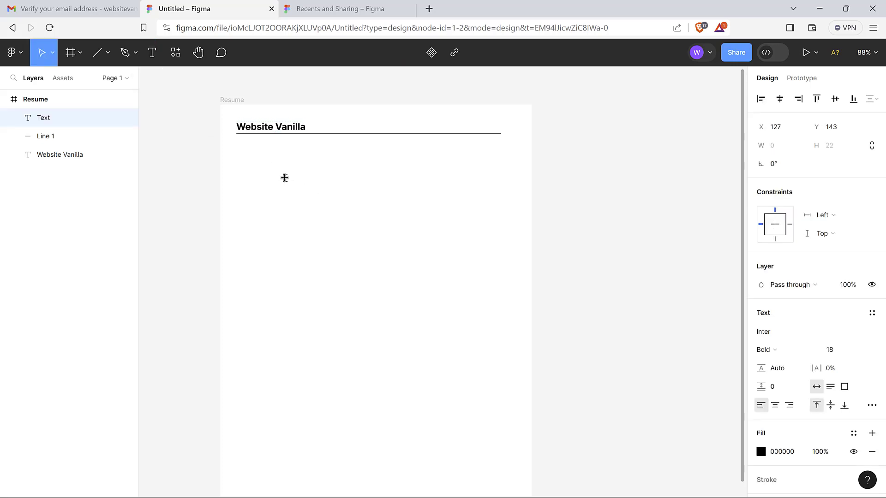
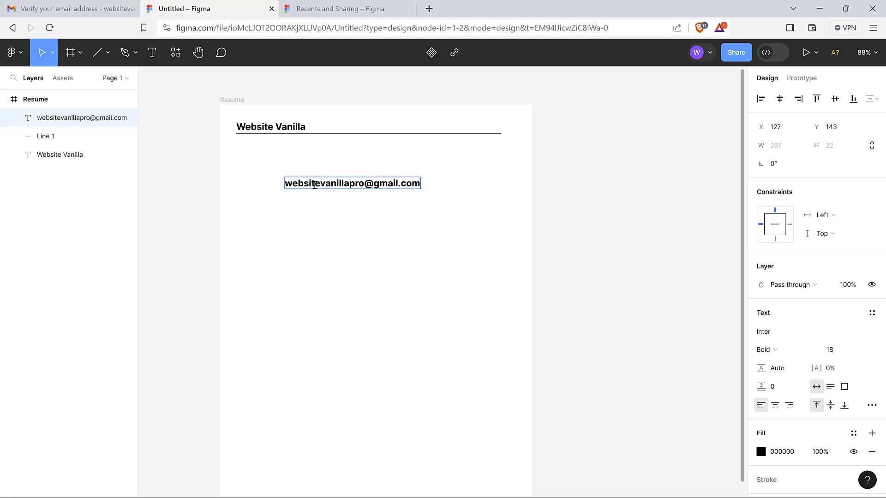
key(Escape)
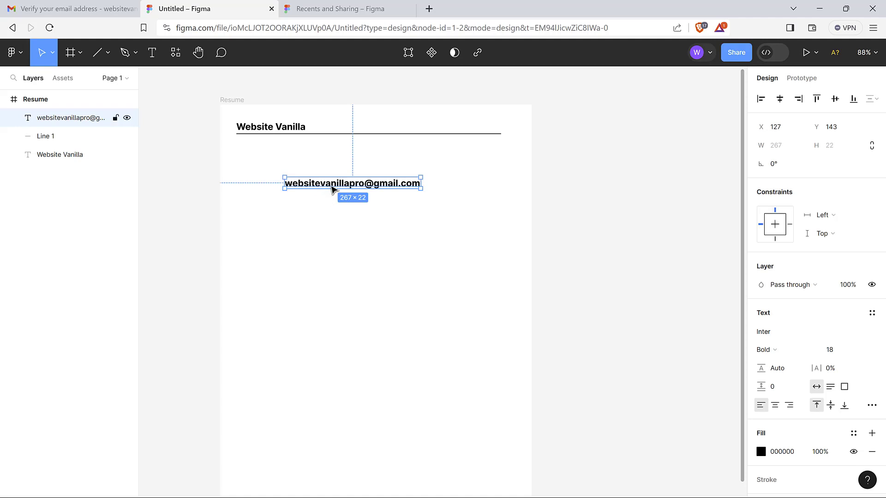
Set the e-mail text to 12 px Inter Regular
click(323, 246)
click(336, 187)
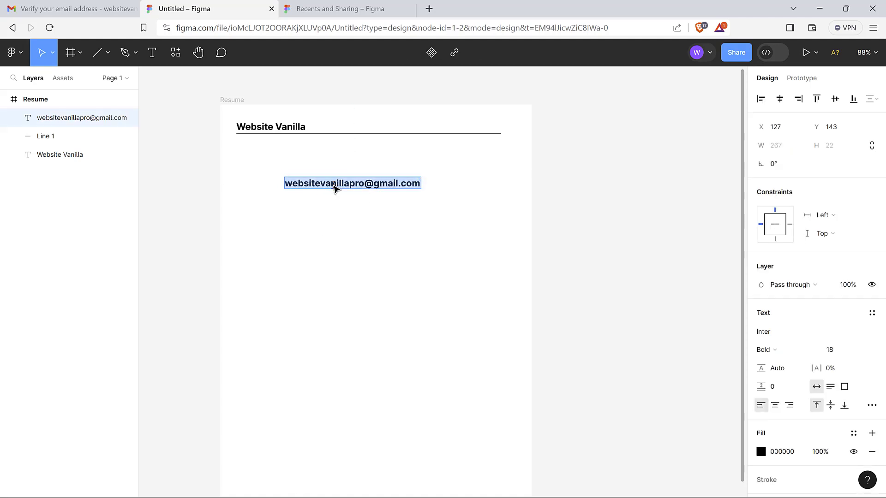
click(840, 353)
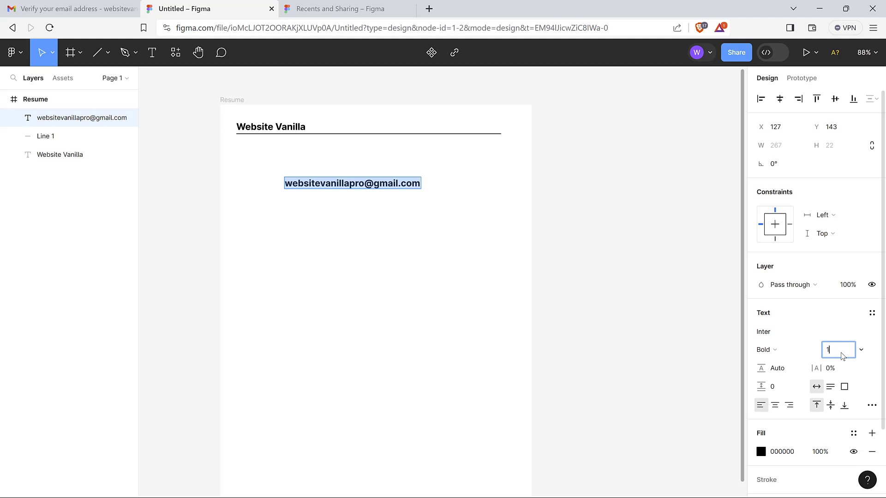
text(12)
key(Return)
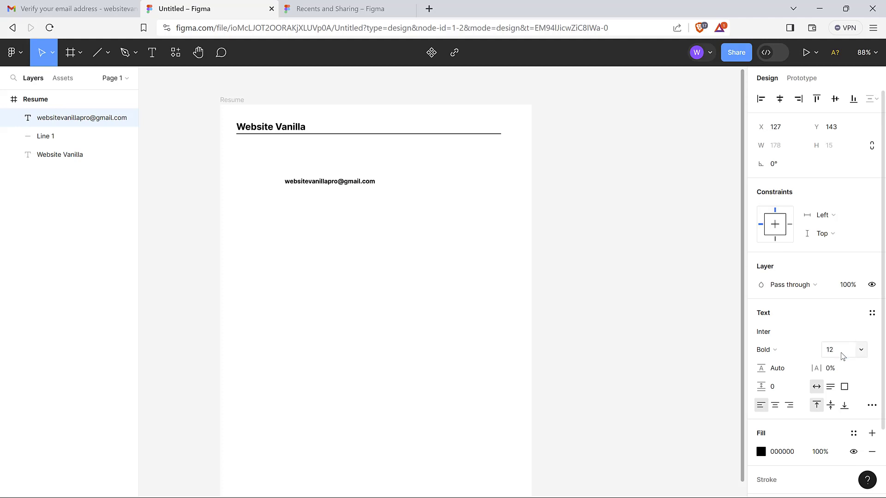
click(813, 347)
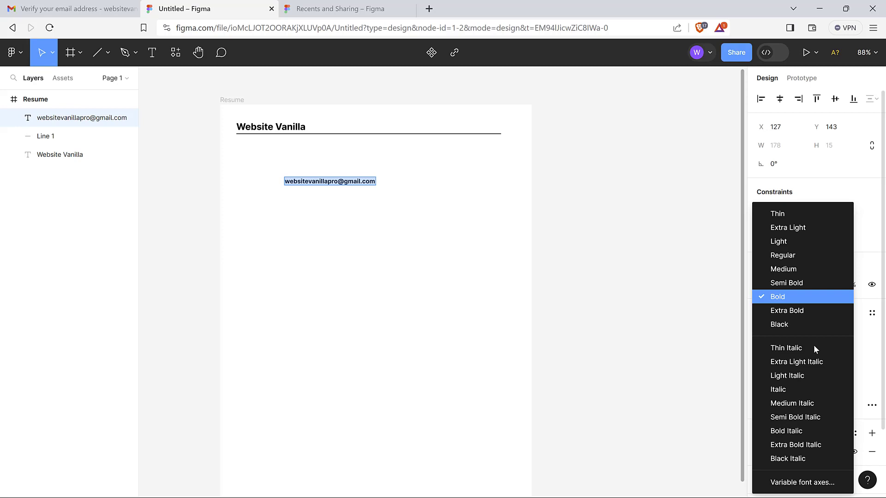
click(805, 256)
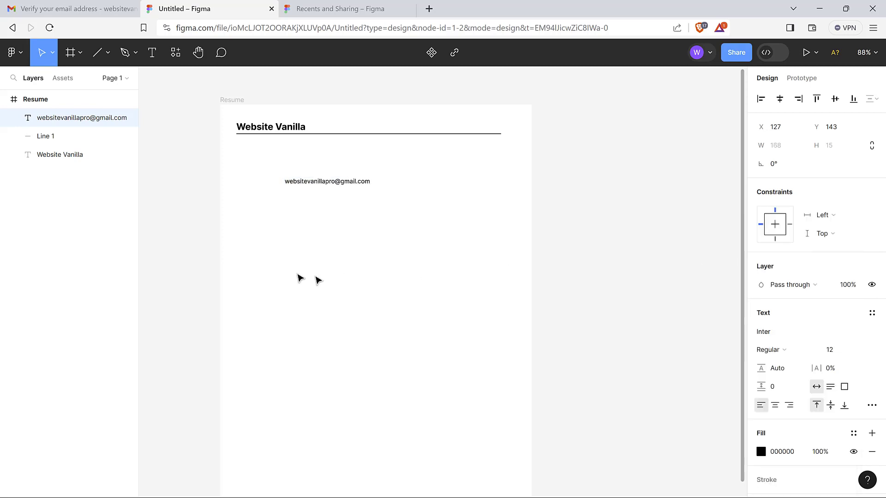
Drag the e-mail text to X 100, Y 62, 4 px below the rule
drag(347, 185, 331, 147)
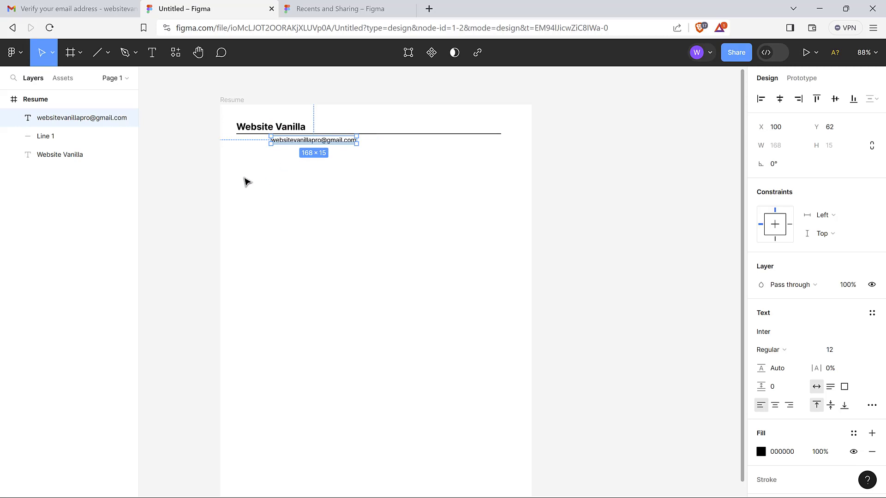
key(alt)
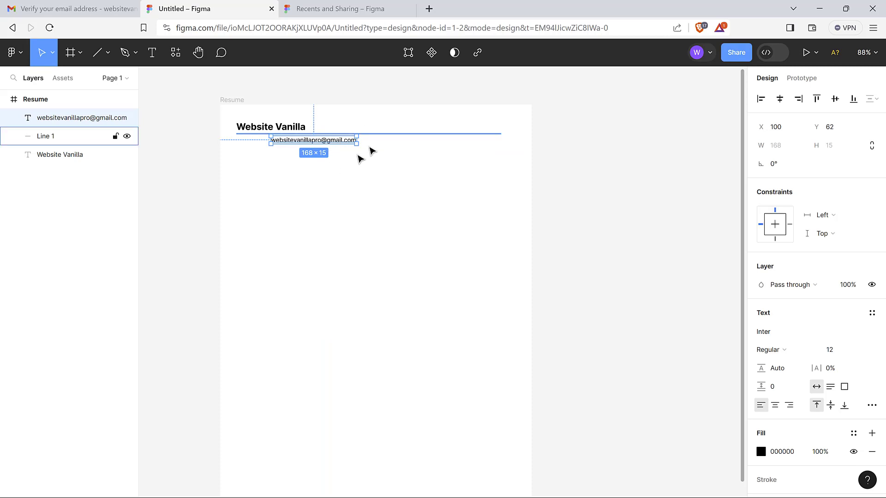
key(alt)
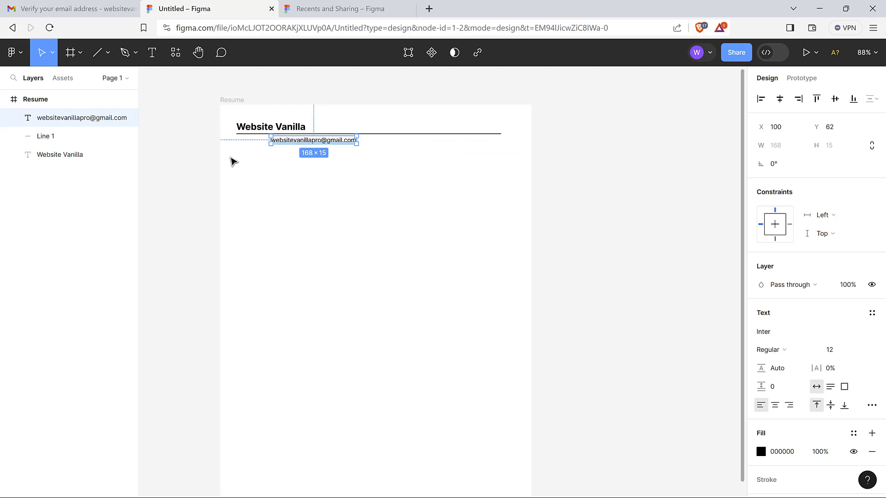
click(305, 194)
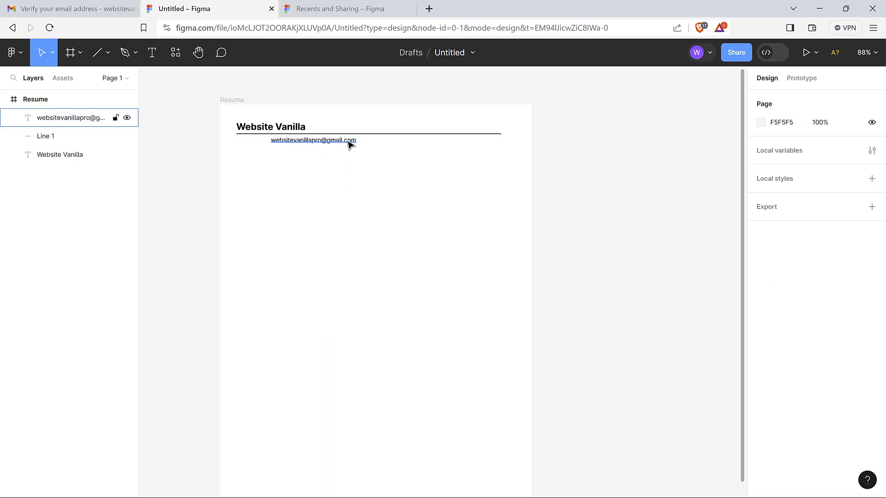
click(349, 145)
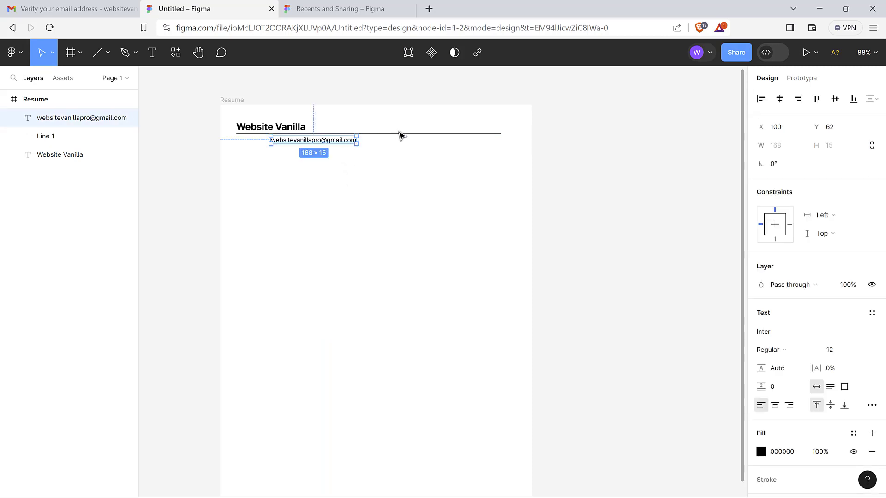
key(alt)
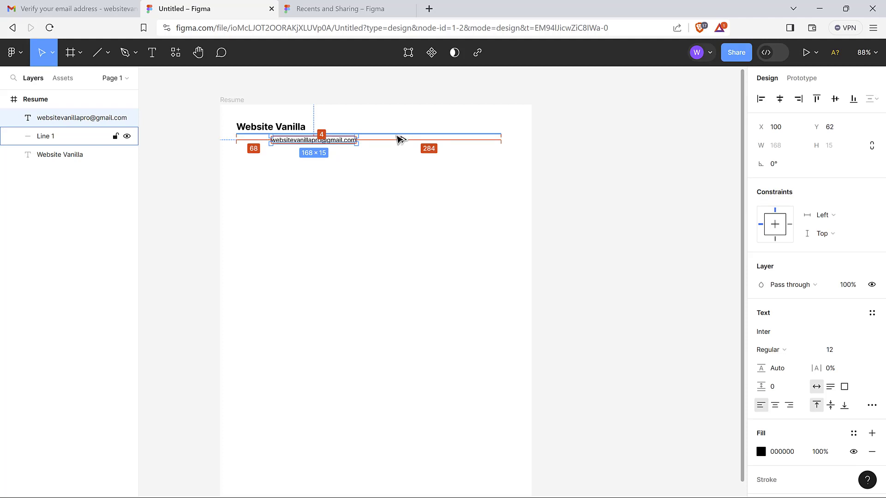
click(338, 179)
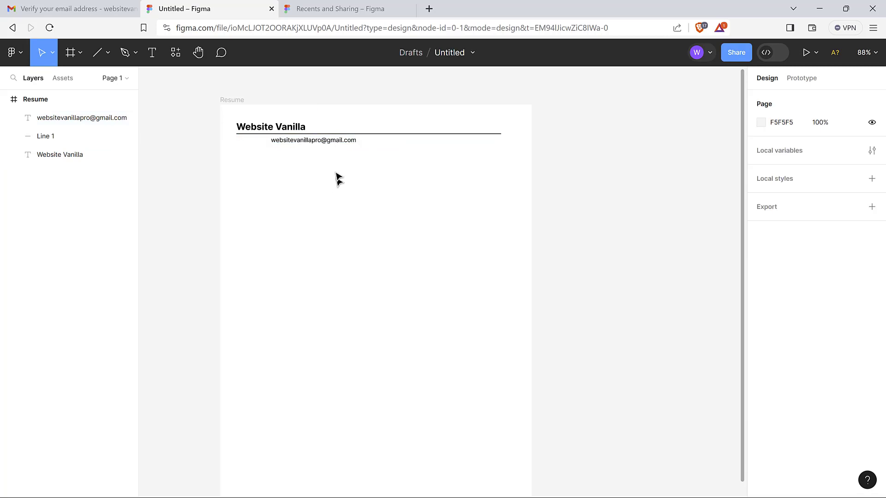
click(313, 145)
Add a new text box containing the contact phone number
click(295, 199)
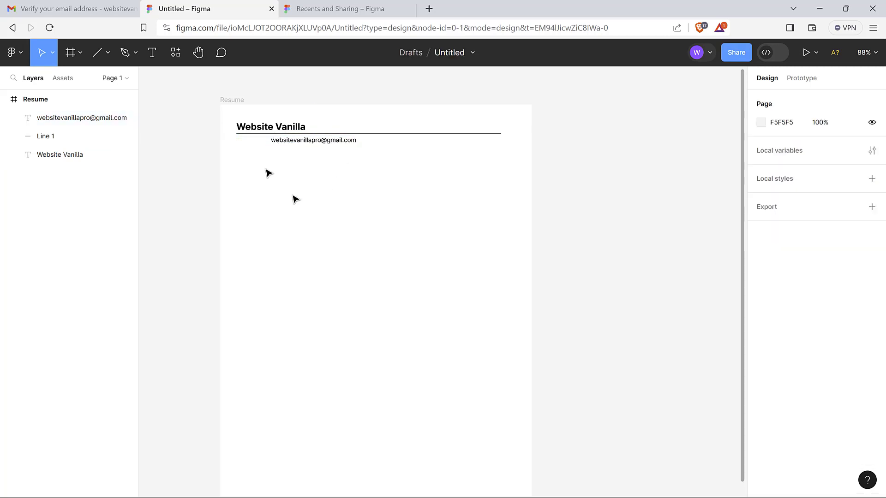
click(154, 60)
click(296, 208)
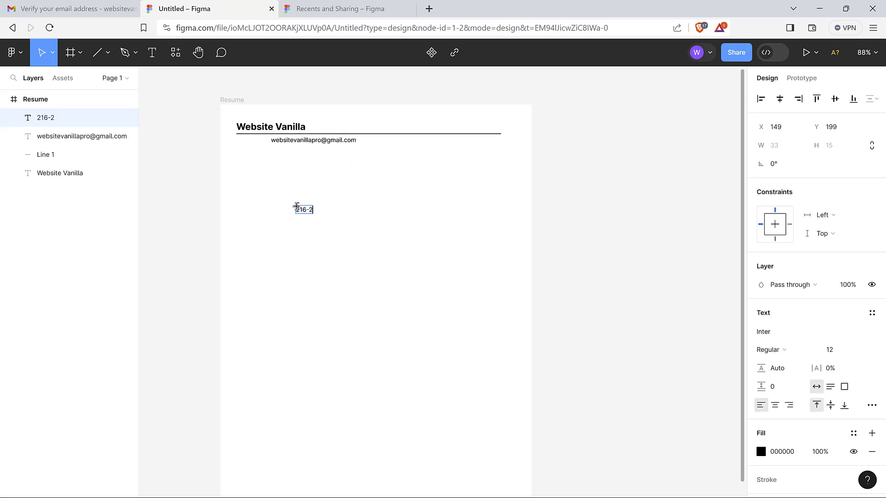
key(Escape)
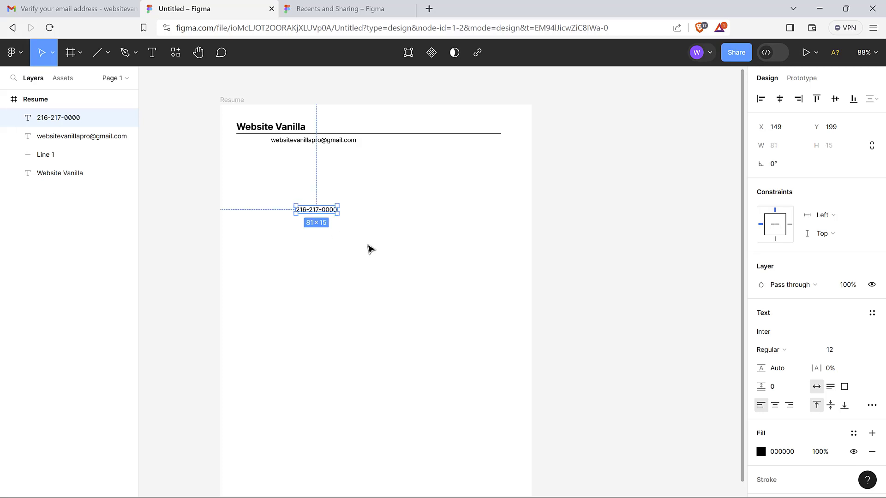
Duplicate the phone number text and move the copy just below the original
click(360, 217)
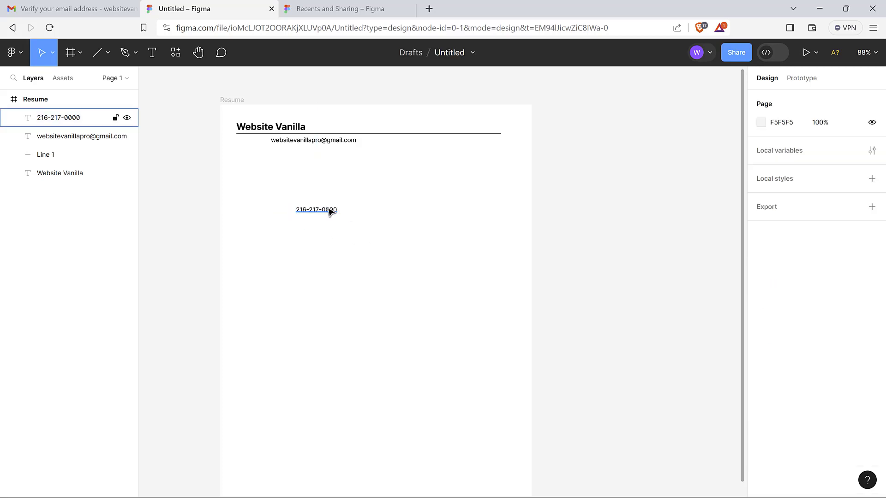
click(328, 209)
click(390, 256)
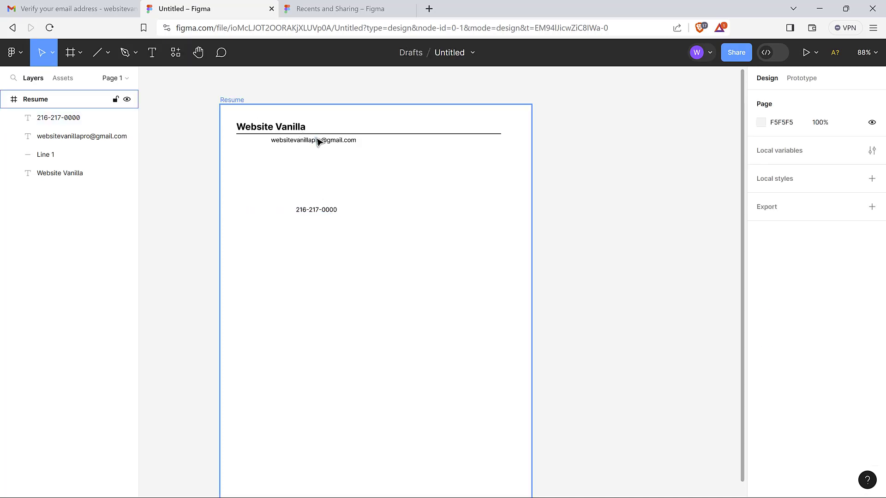
click(324, 211)
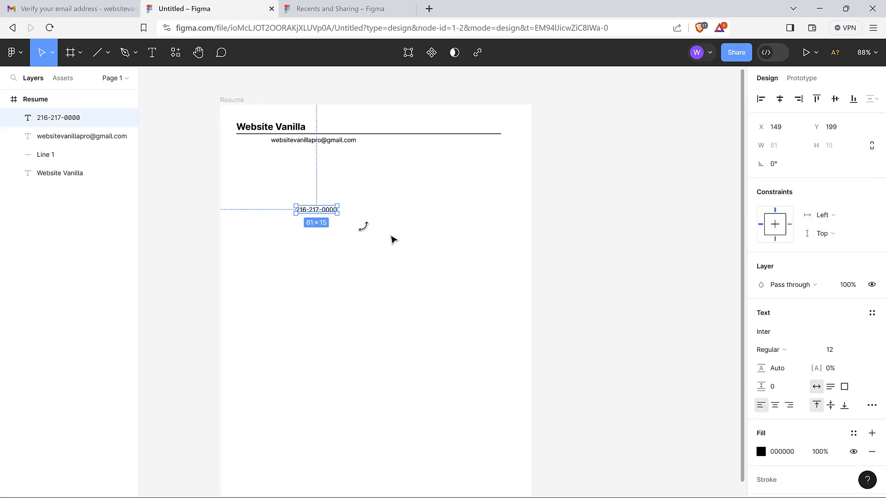
key(ctrl+d)
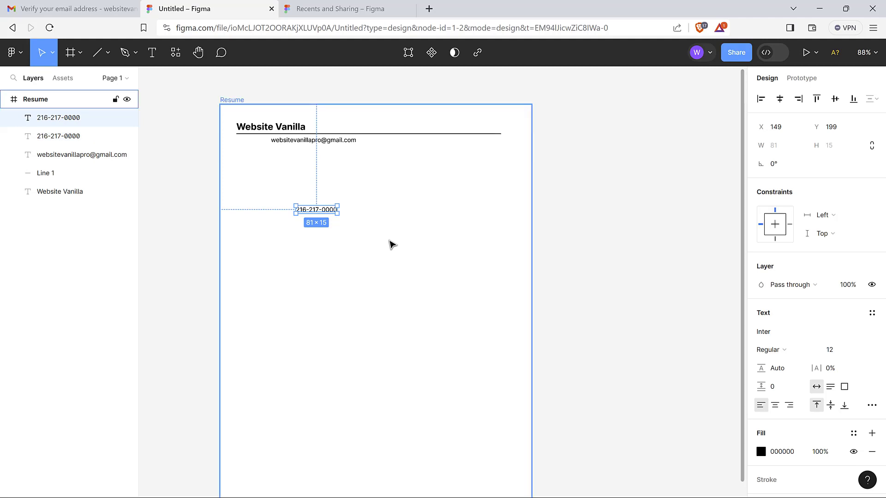
drag(326, 213, 331, 242)
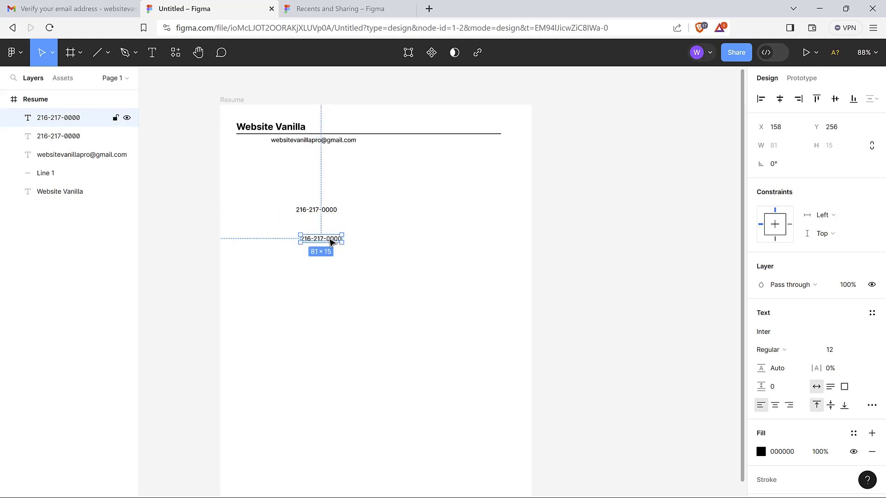
click(358, 259)
Browse the context and edit menus for the lower phone copy without applying any command
click(332, 242)
right_click(331, 240)
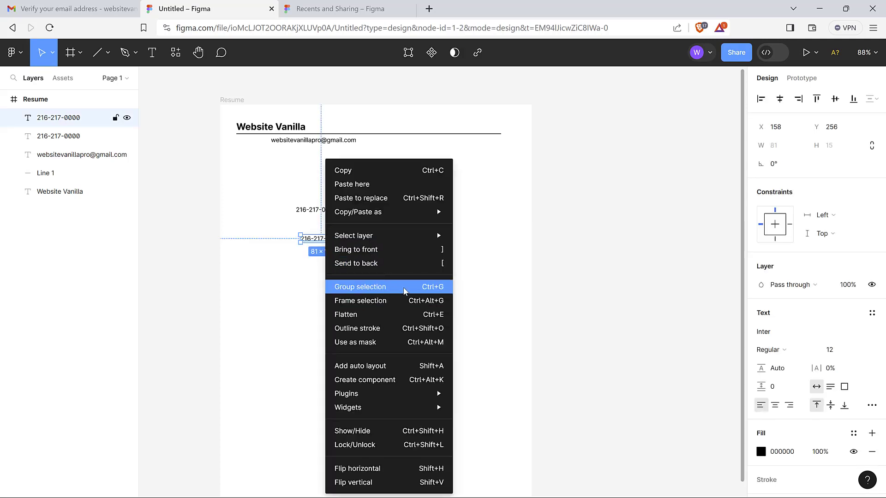
mouse_move(410, 206)
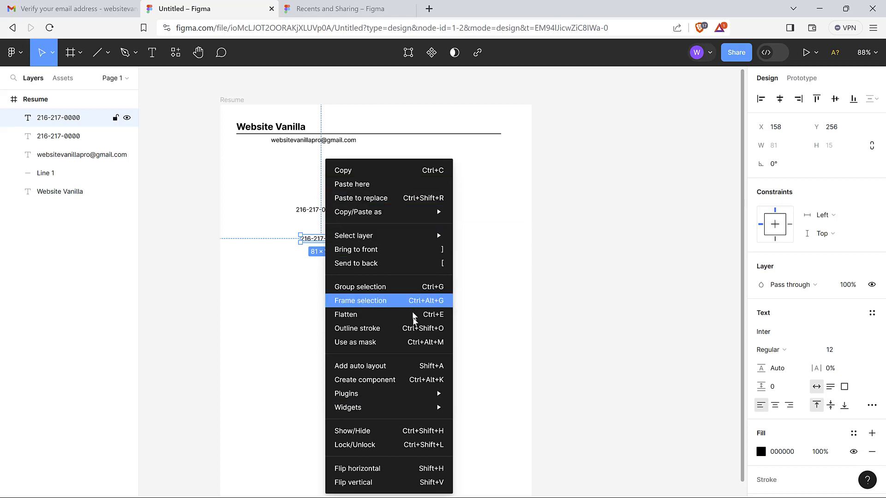
click(286, 296)
click(382, 265)
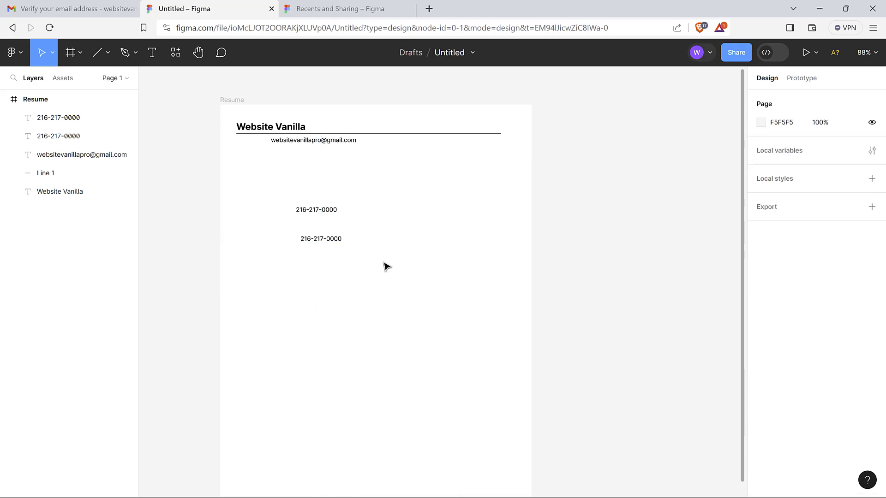
click(323, 239)
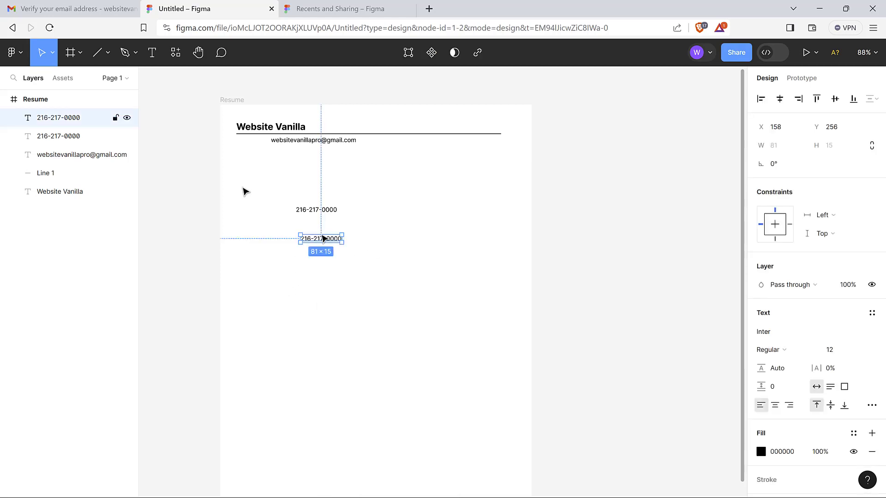
click(20, 53)
mouse_move(44, 142)
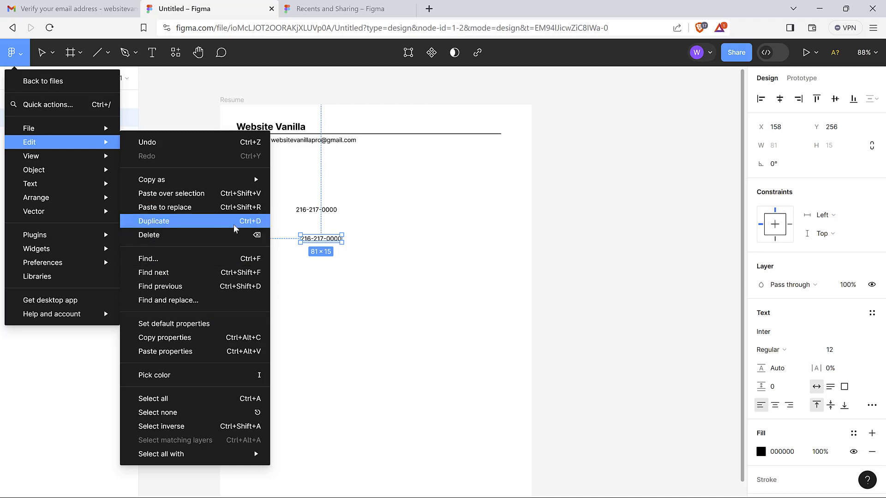
click(427, 329)
click(358, 224)
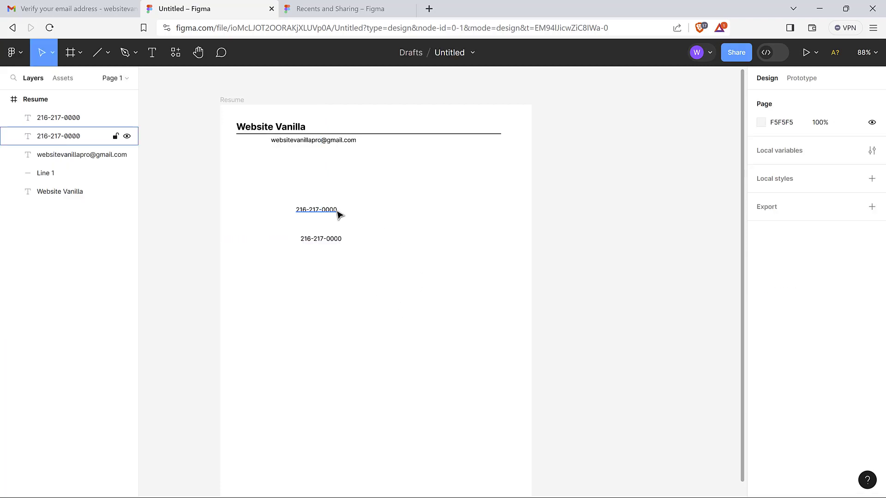
click(337, 212)
key(ctrl+d)
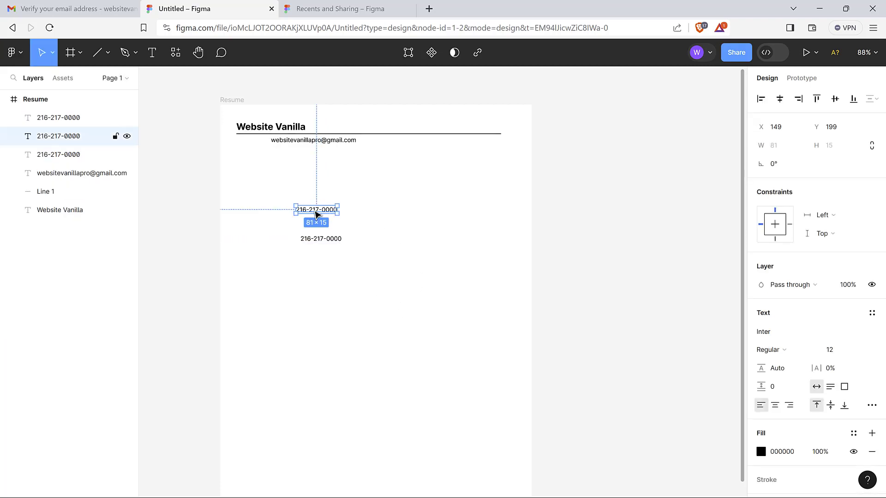
drag(323, 206, 357, 216)
click(369, 230)
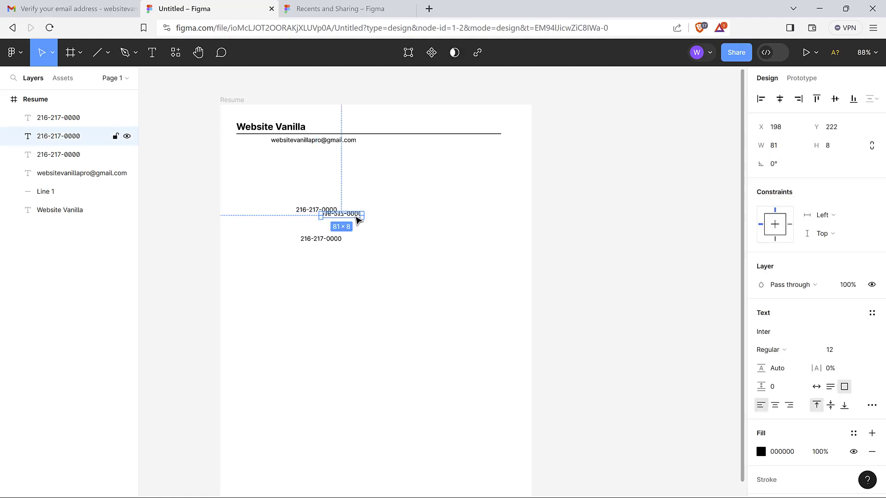
key(Delete)
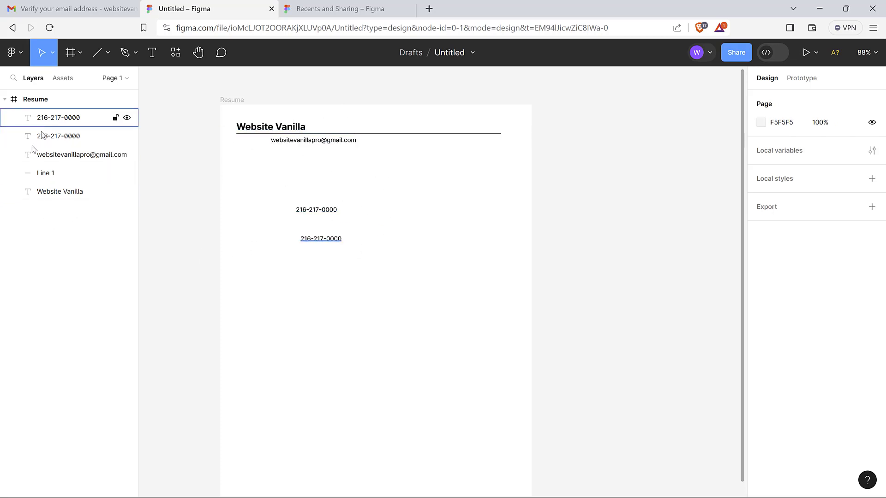
Inspect the header layers in the Layers panel, briefly hiding and re-showing the upper phone text
click(68, 121)
click(64, 143)
click(67, 156)
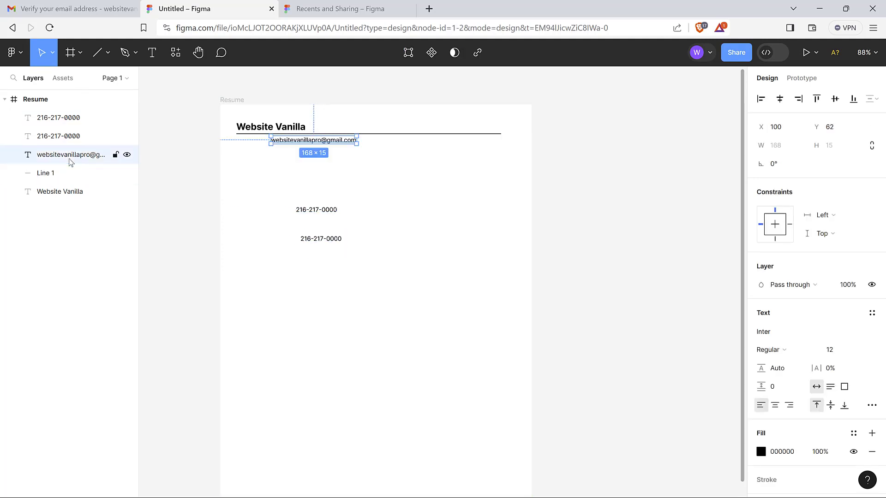
click(69, 176)
click(65, 193)
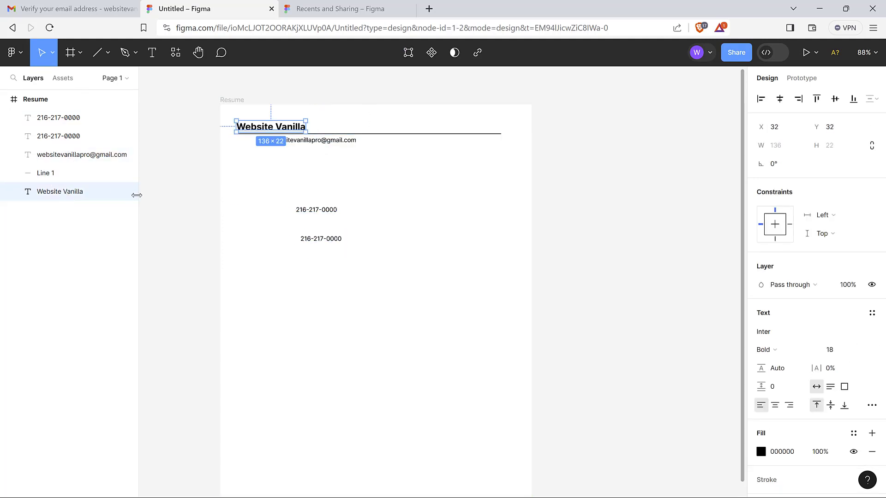
click(69, 136)
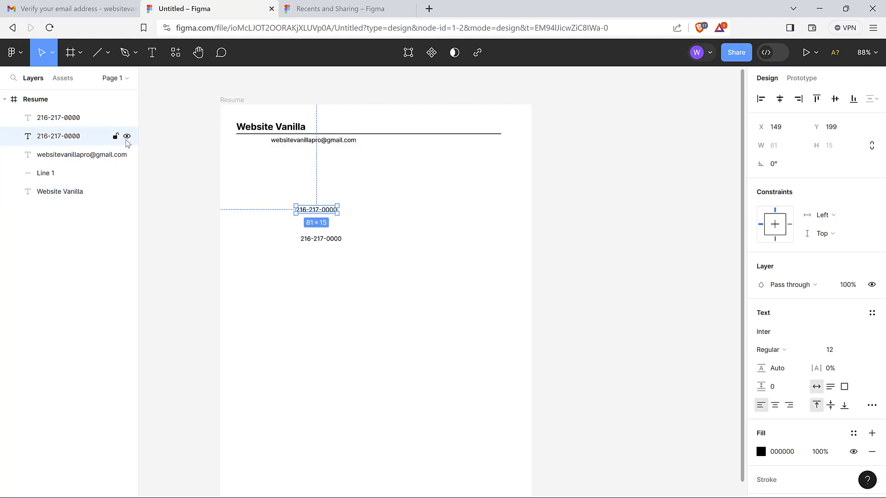
click(127, 137)
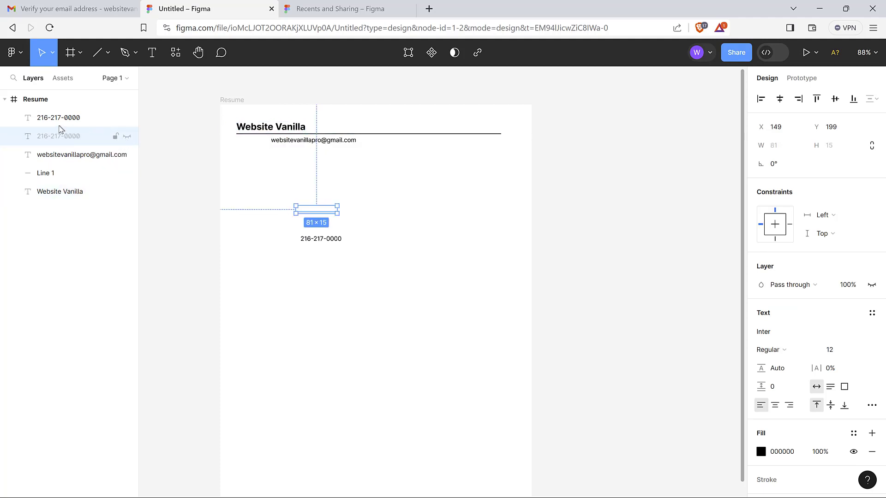
click(127, 137)
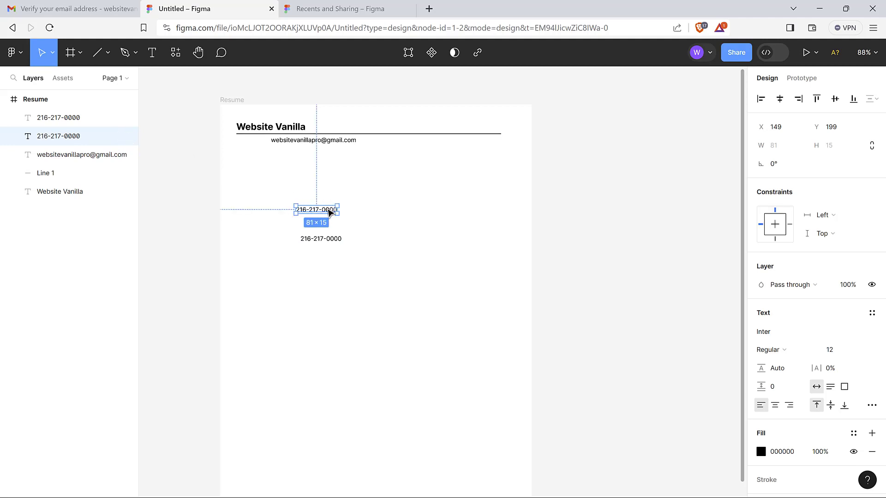
click(372, 208)
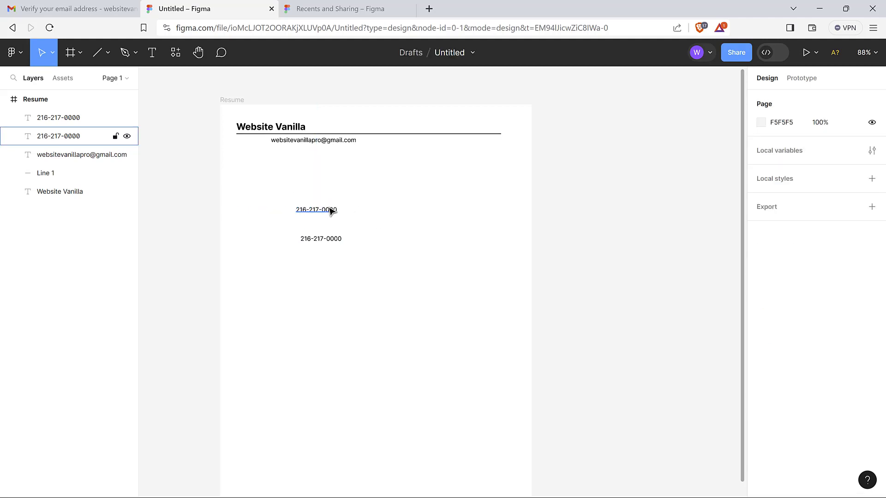
drag(330, 212, 306, 157)
click(373, 214)
click(331, 188)
click(333, 180)
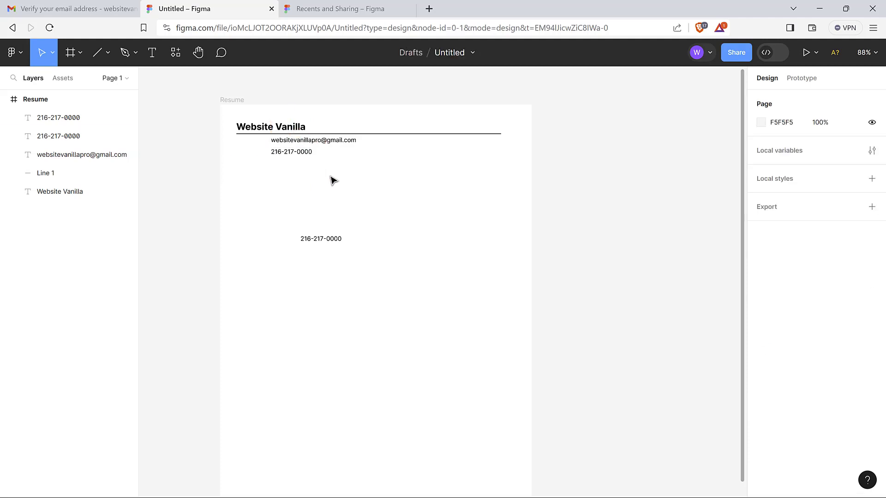
click(306, 144)
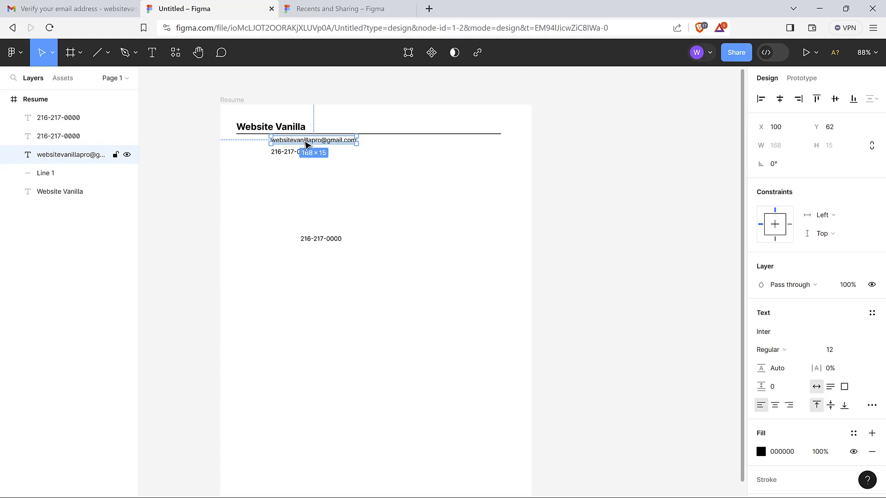
click(292, 152)
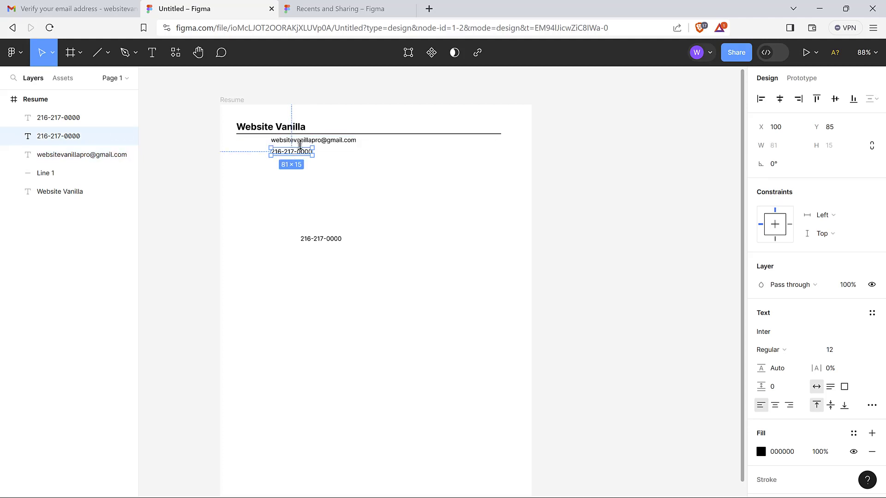
click(345, 170)
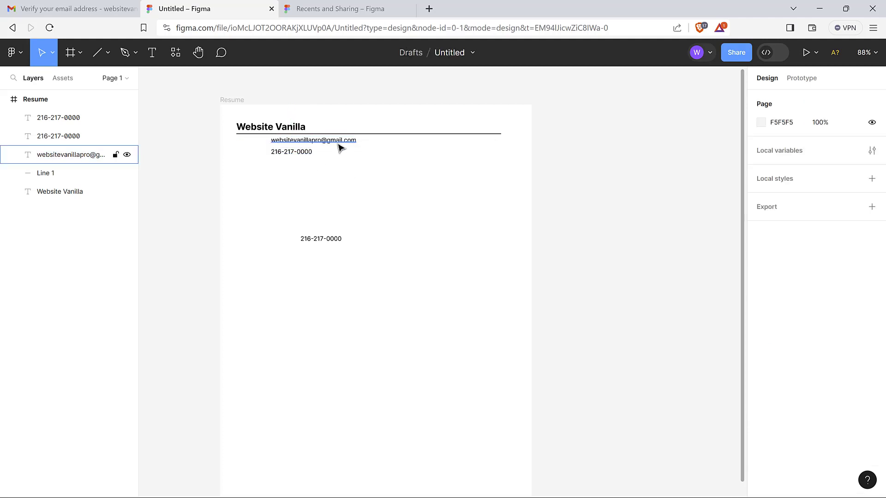
click(301, 154)
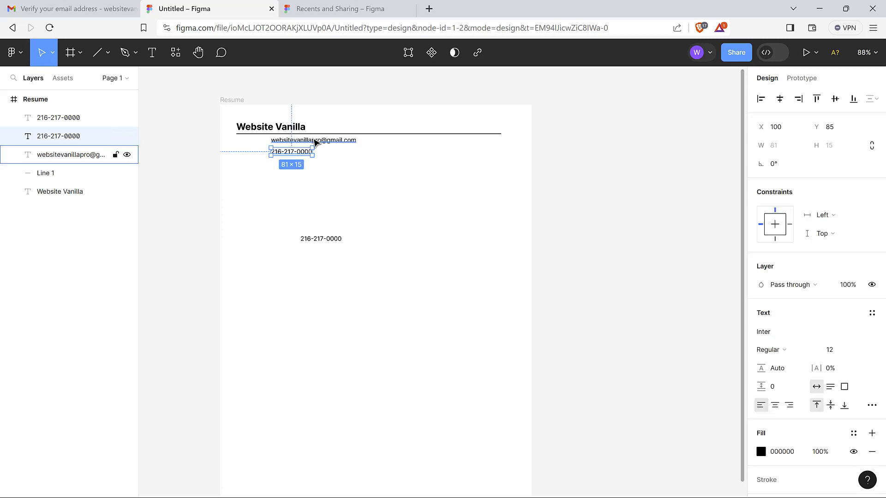
key(alt)
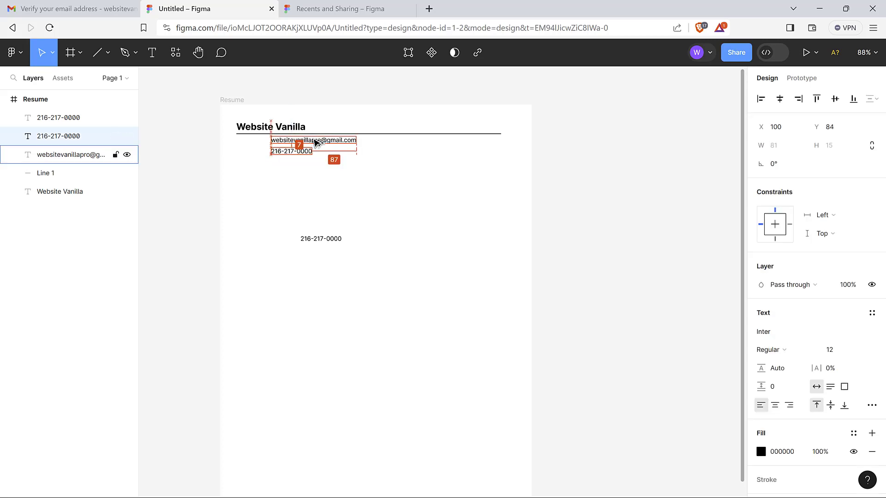
key(Up)
key(Up)
key(Up)
key(Up)
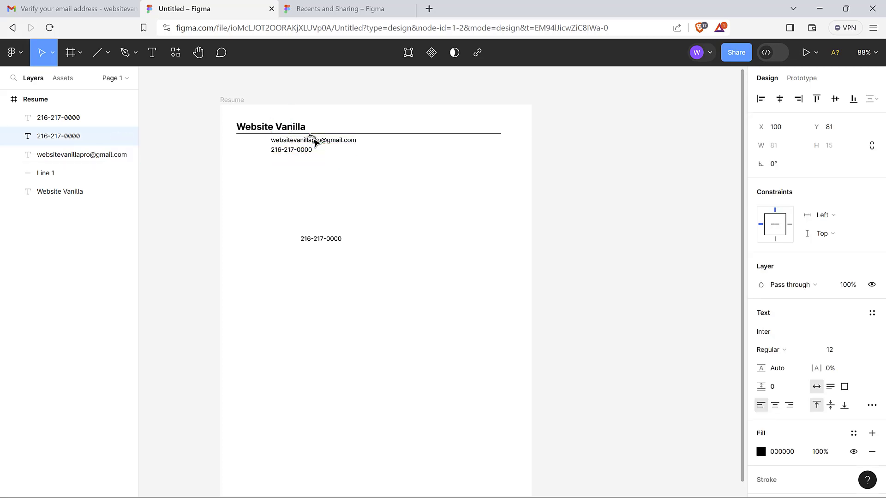
click(344, 183)
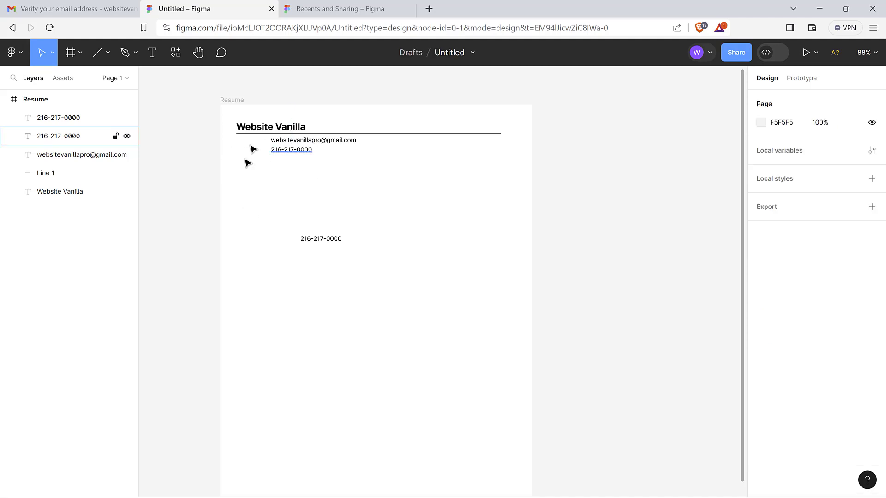
Change the lower phone copy's text to the youtube.com/websitevanilla link
click(332, 241)
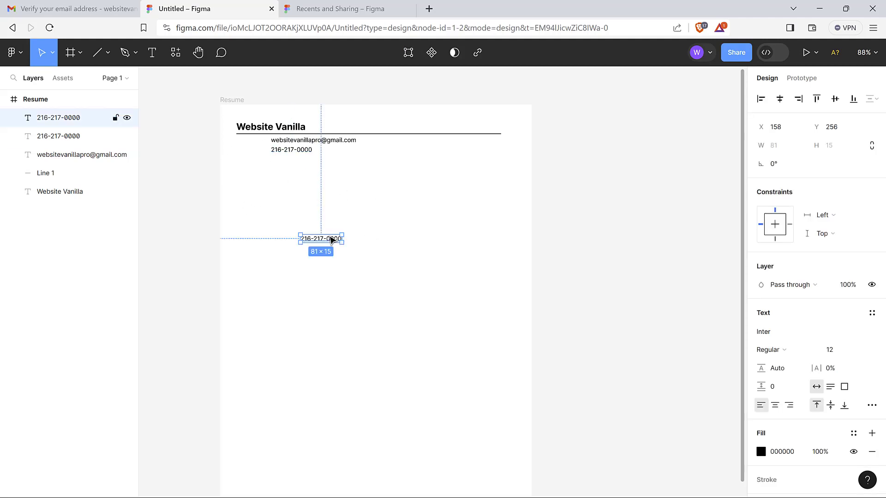
double_click(332, 240)
text(yo)
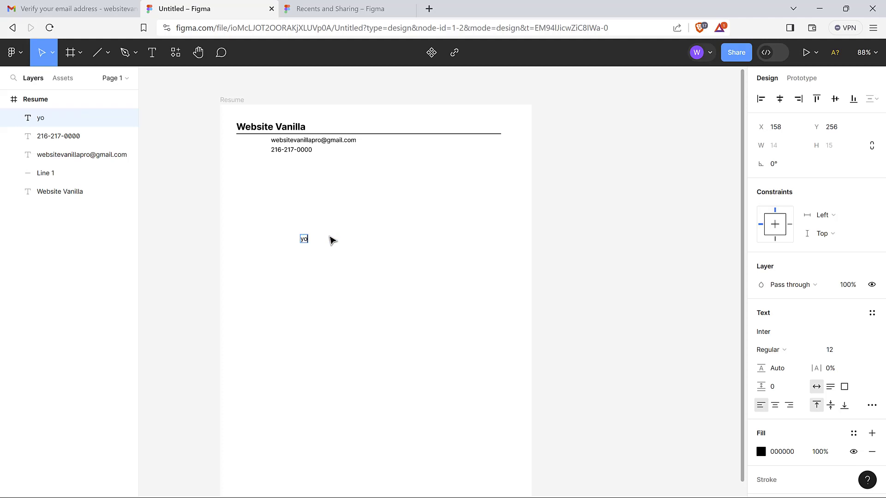
text(utube.com/w)
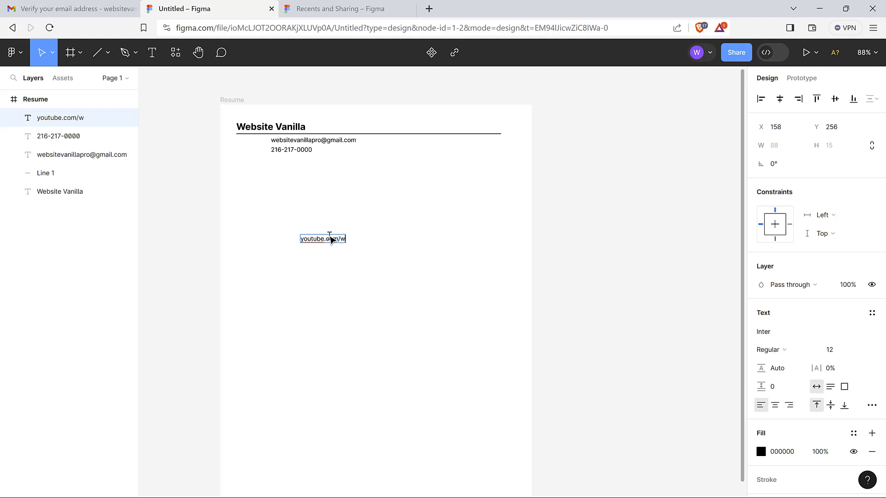
text(ebsitevanilla)
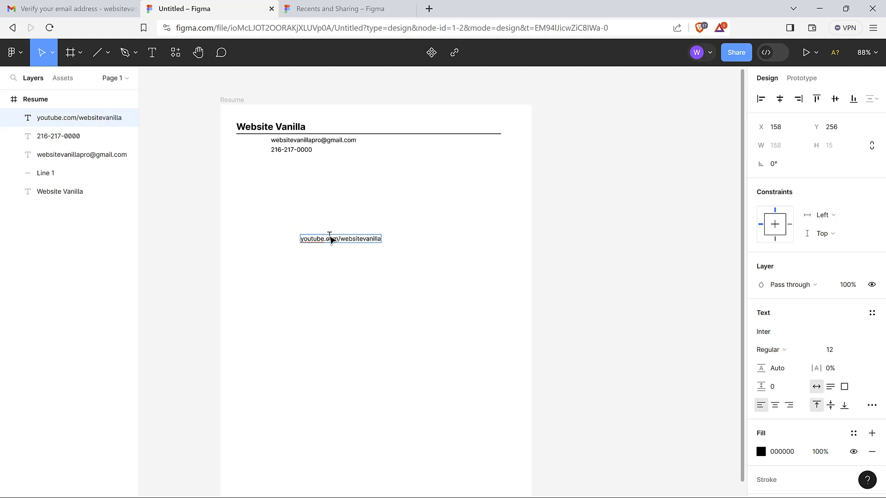
key(Escape)
Move the youtube line up beneath the phone number to X 100, Y 100
click(375, 275)
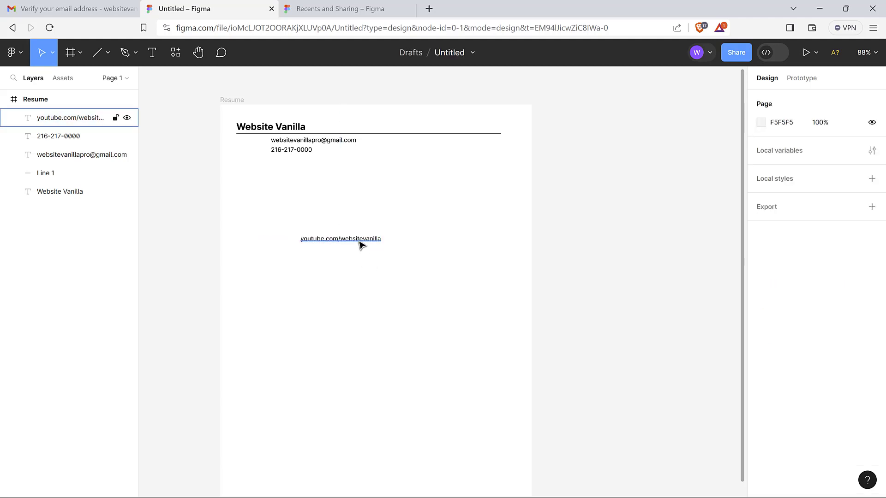
click(358, 240)
drag(353, 239, 325, 166)
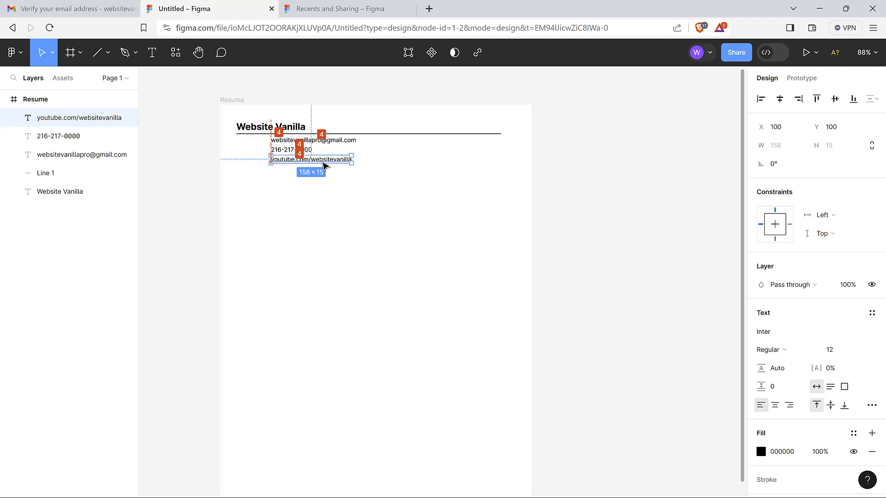
click(381, 193)
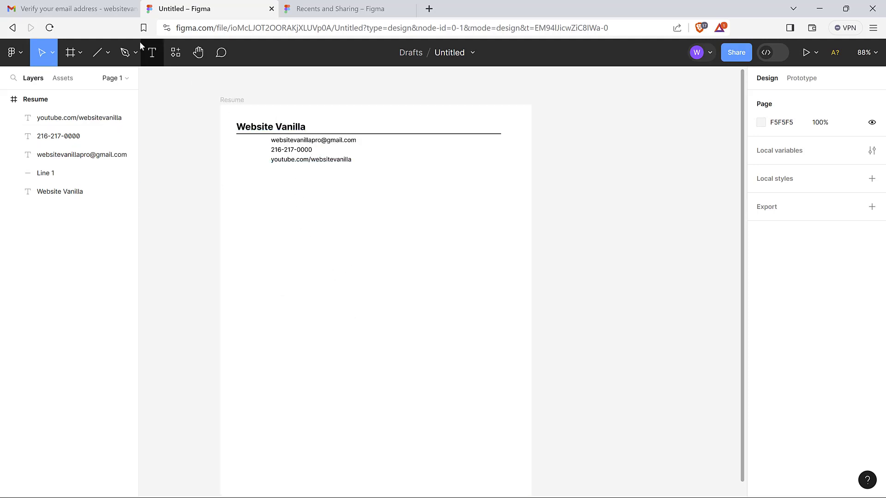
click(151, 53)
click(277, 250)
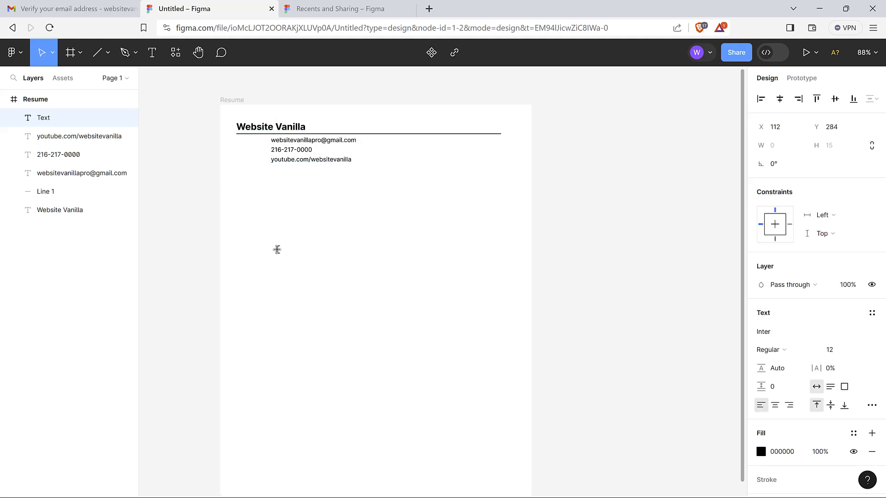
text(Work Experience)
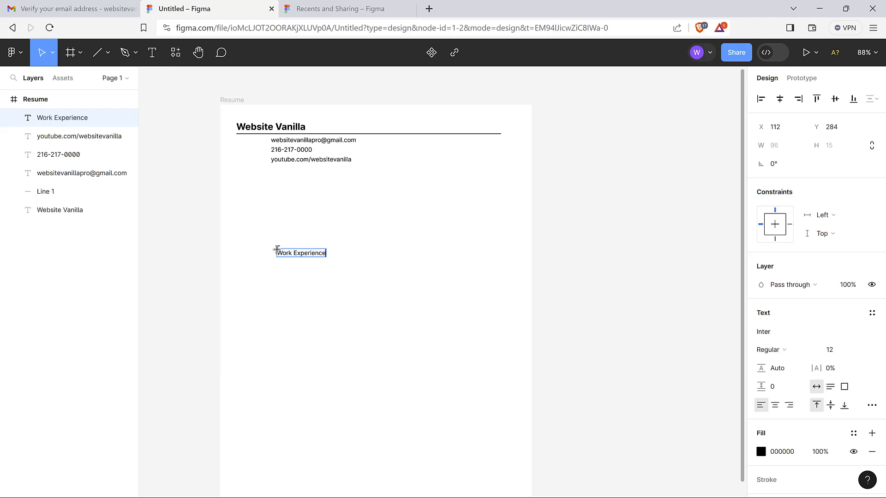
key(Escape)
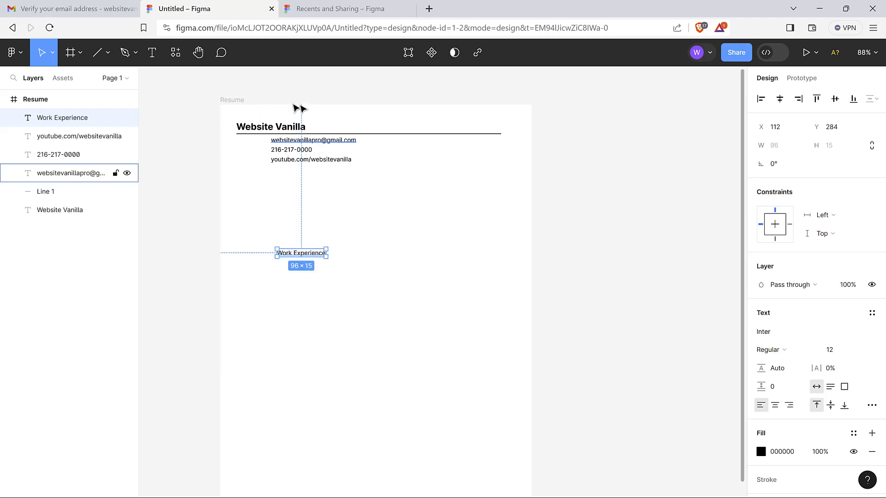
click(349, 280)
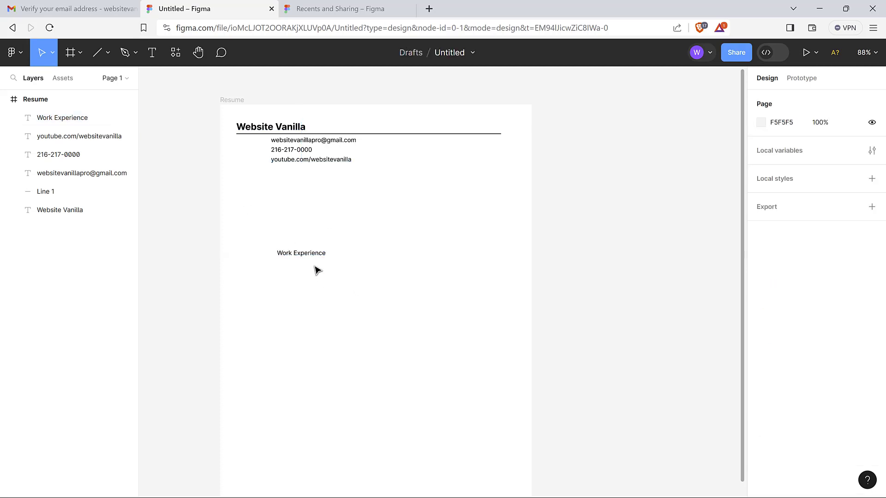
drag(316, 257, 331, 291)
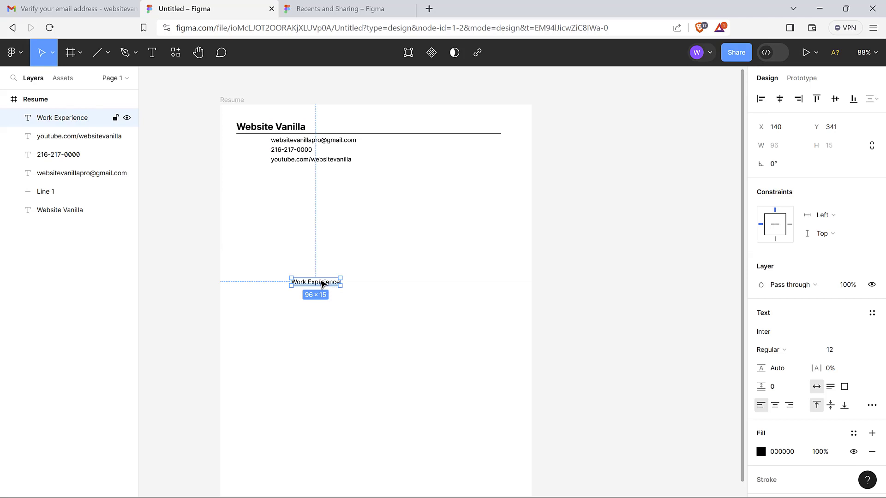
click(371, 331)
click(336, 287)
key(Delete)
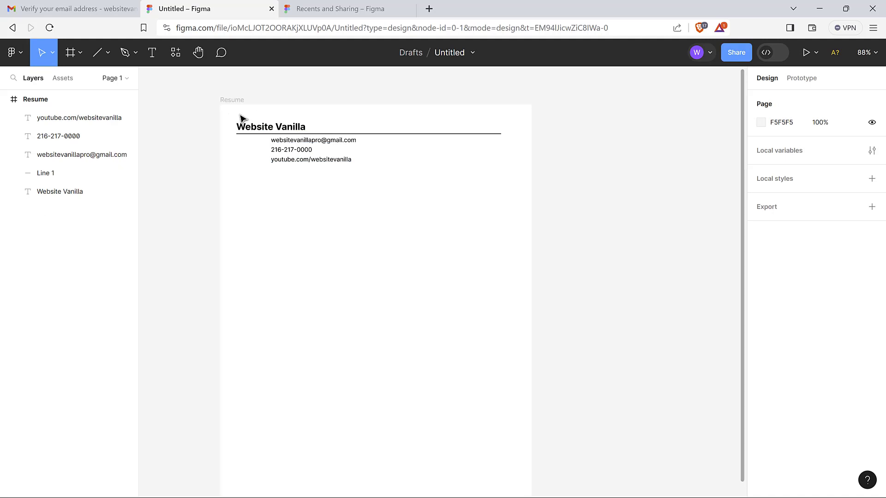
drag(231, 114, 405, 209)
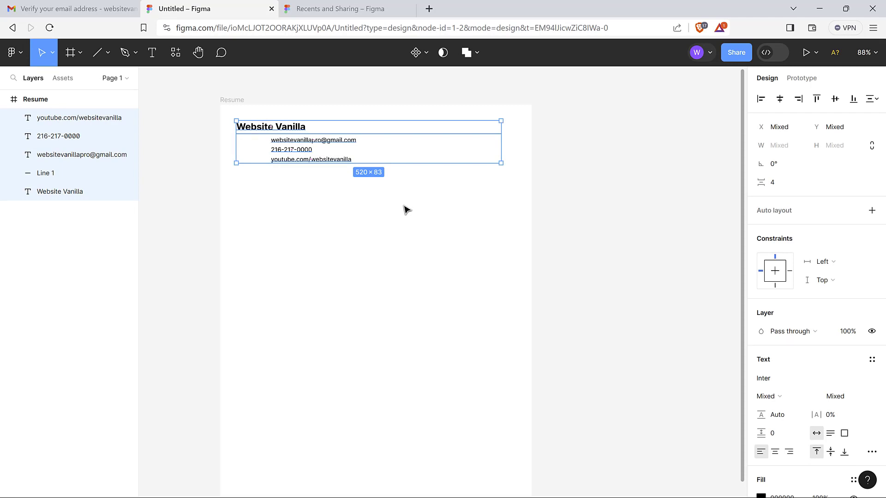
Duplicate the header with Ctrl+D and move it down, then delete that copy
key(ctrl+d)
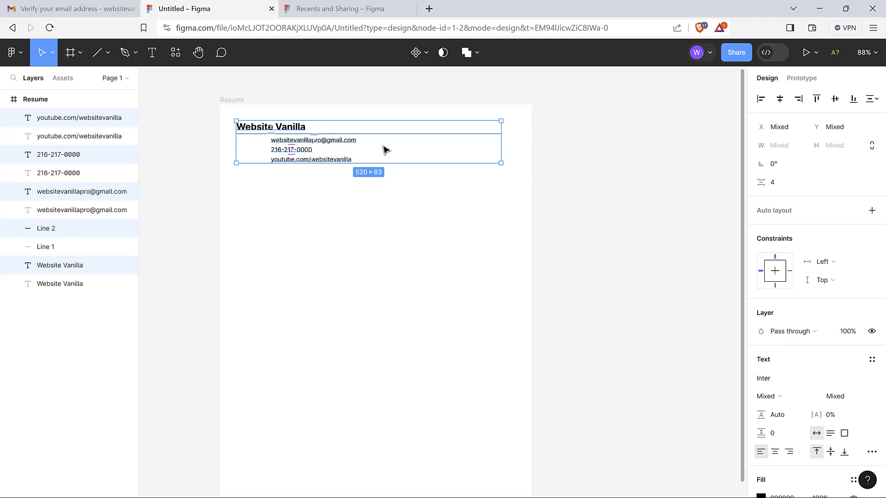
drag(386, 149, 387, 208)
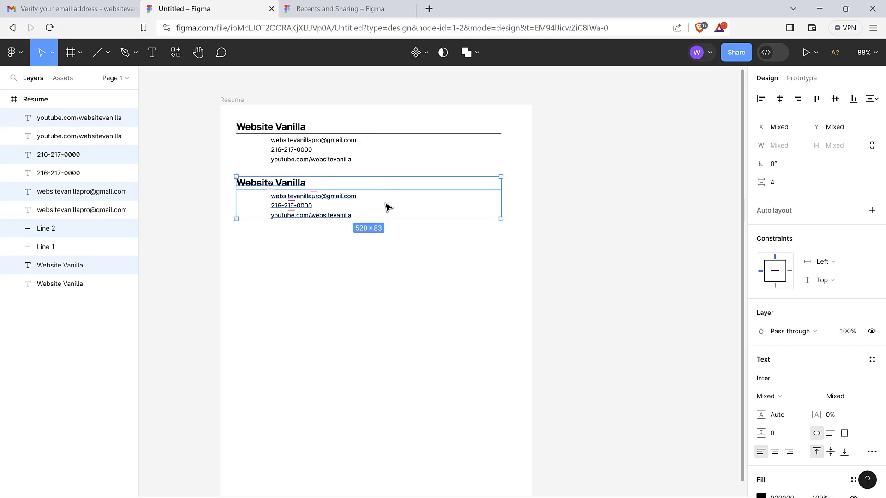
click(414, 305)
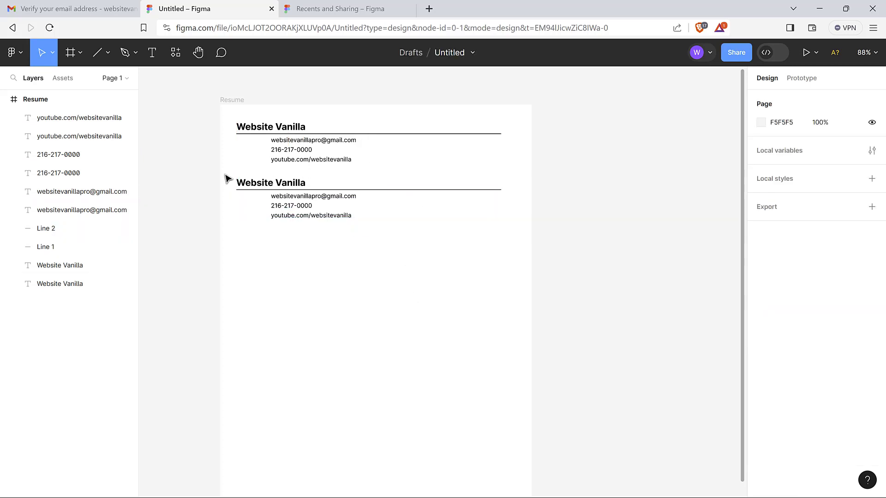
drag(223, 174, 353, 254)
key(Delete)
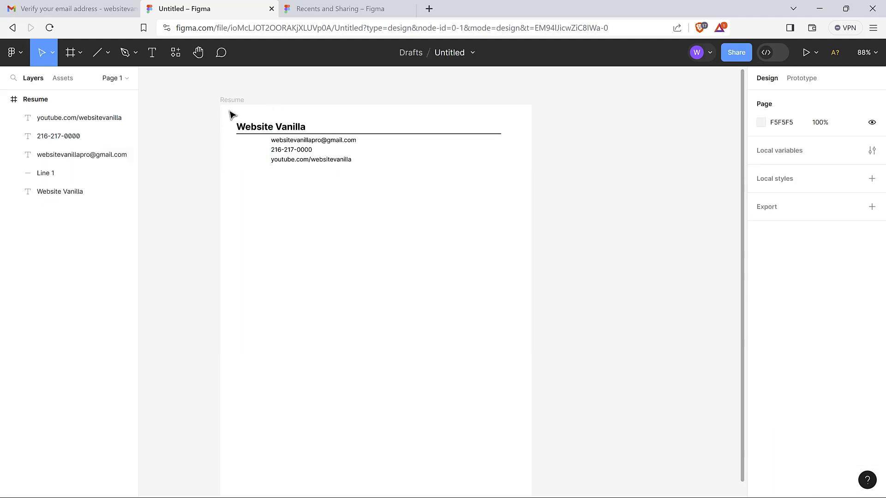
Try selecting the header layers by marquee and in the Layers panel, then clear the selection
drag(229, 111, 336, 198)
click(368, 247)
drag(232, 112, 426, 218)
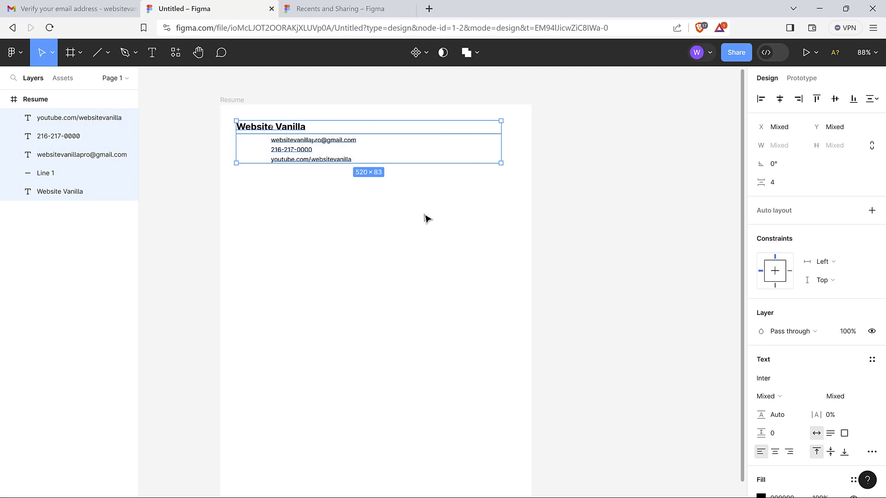
click(427, 219)
click(67, 120)
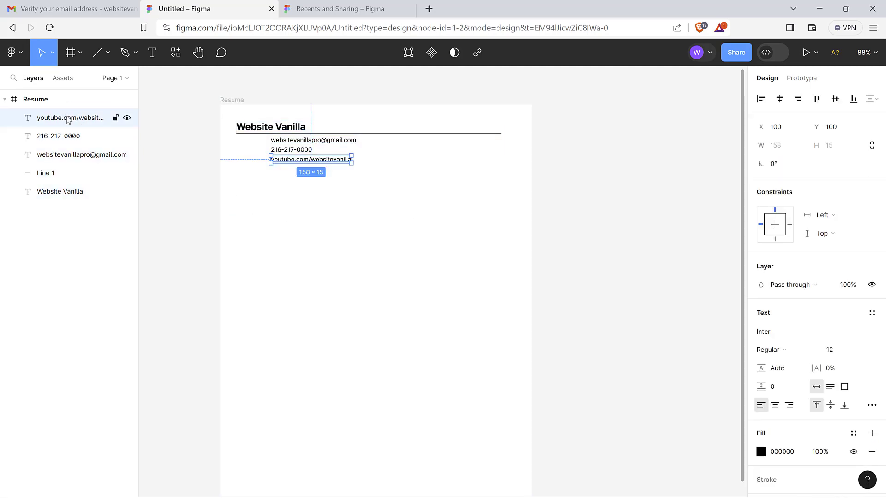
shift+click(77, 140)
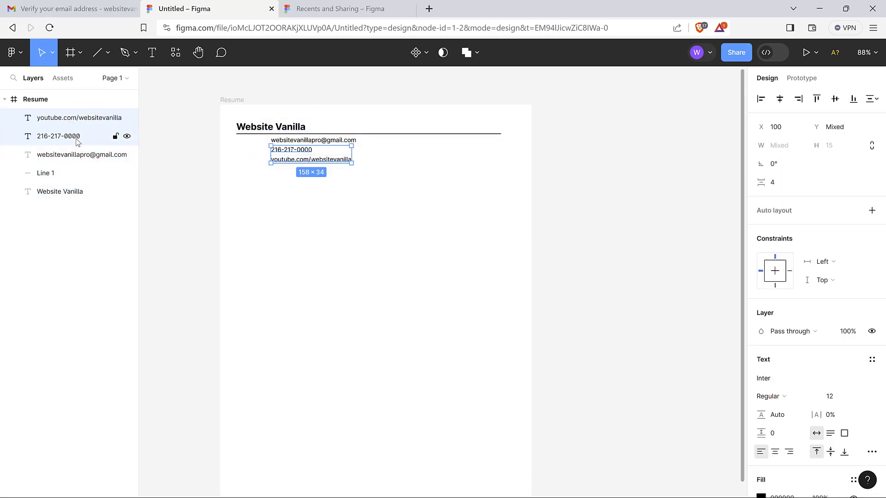
shift+click(75, 155)
shift+click(73, 174)
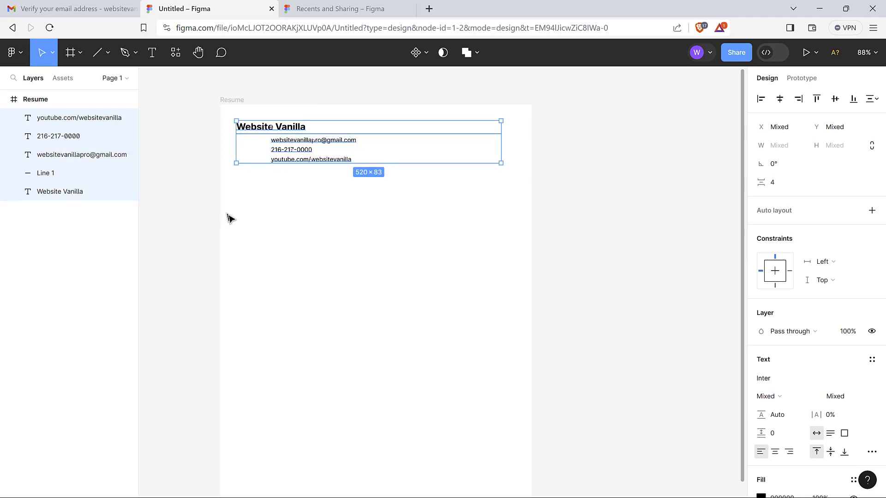
click(286, 240)
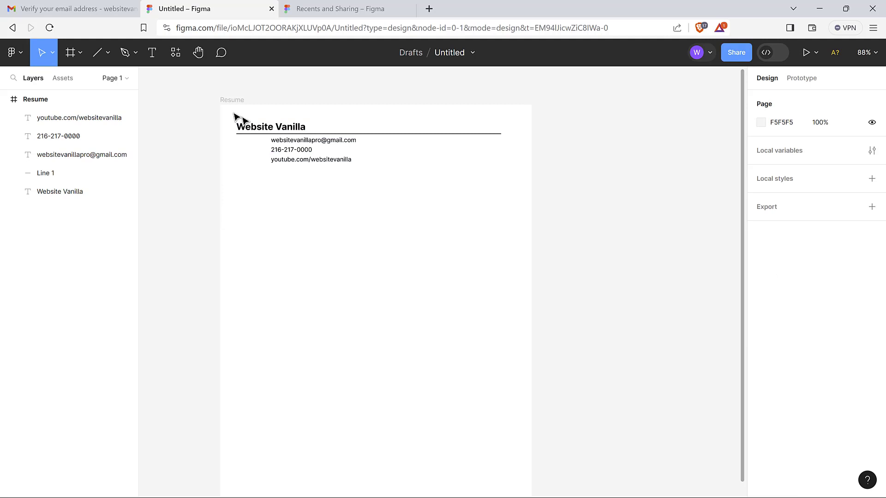
Alt-drag a copy of all five header layers to sit just below the original
drag(233, 112, 390, 217)
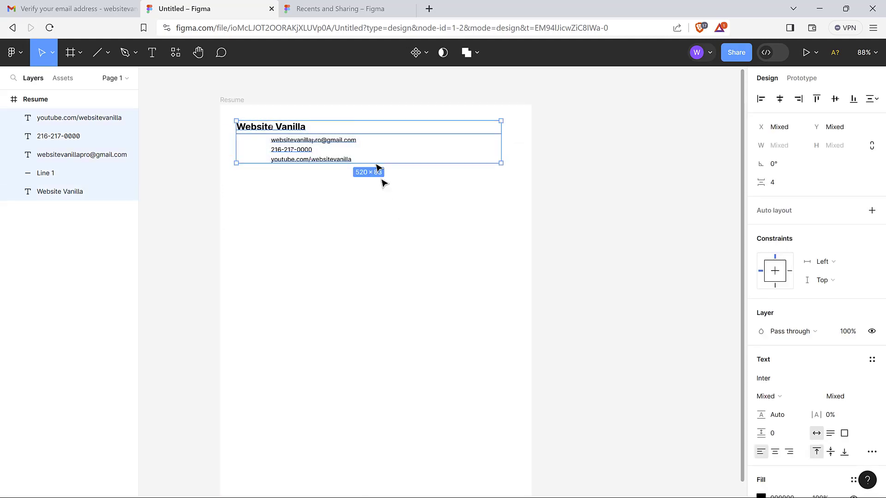
key(alt)
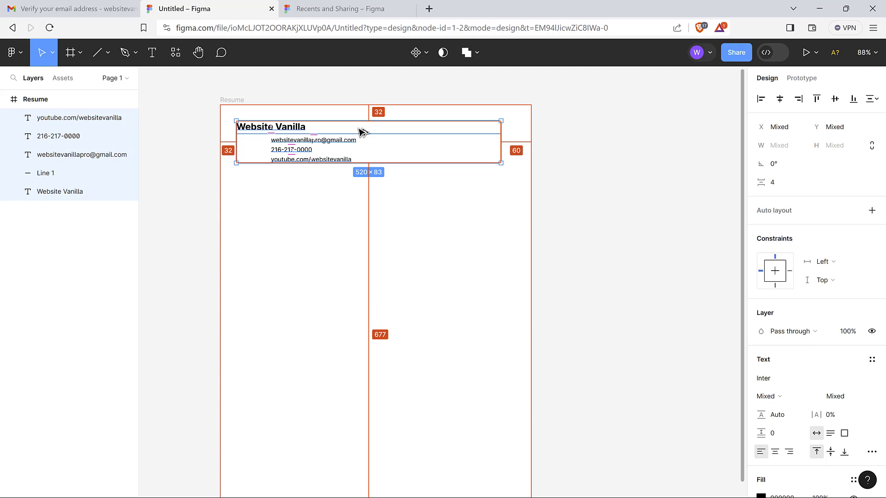
drag(364, 132, 363, 185)
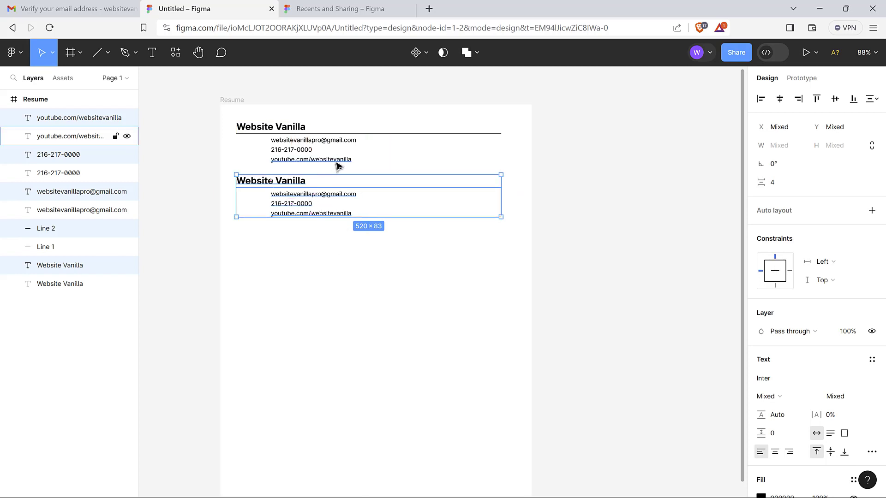
key(alt)
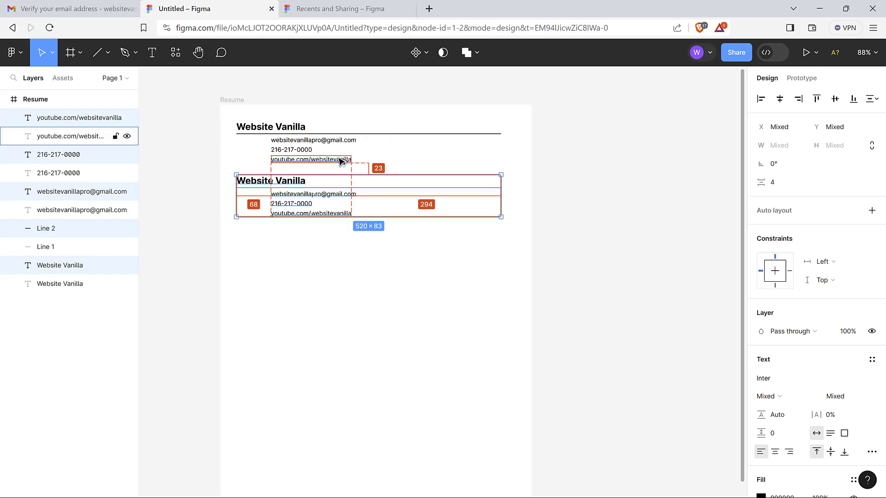
click(395, 306)
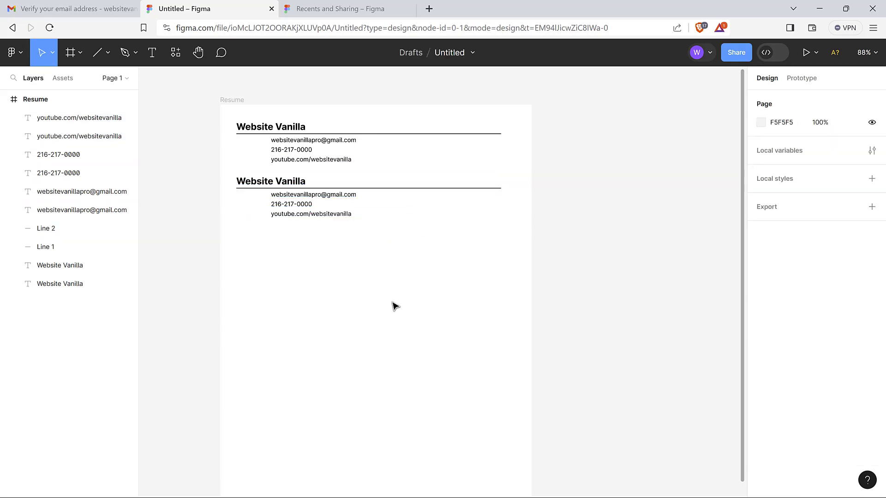
Retype the lower Website Vanilla heading as 'Work Experience', correcting a typo along the way
click(289, 182)
text(Work)
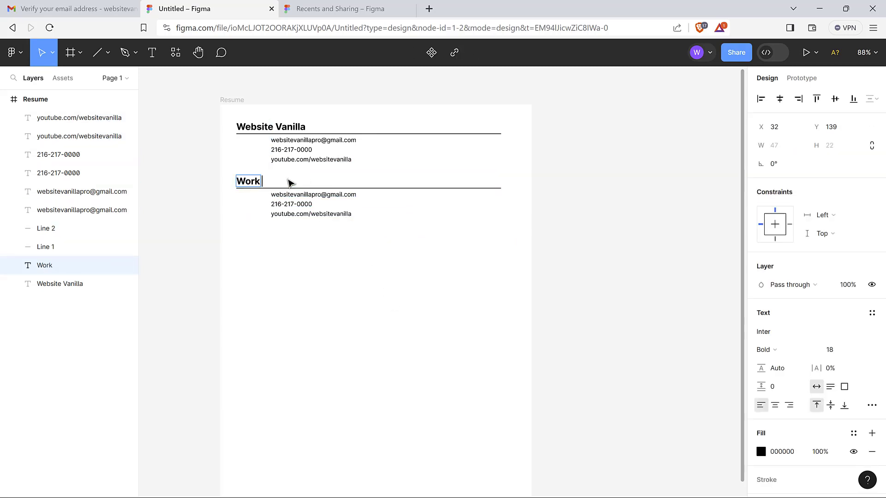
text( W)
key(BackSpace)
text(Experience)
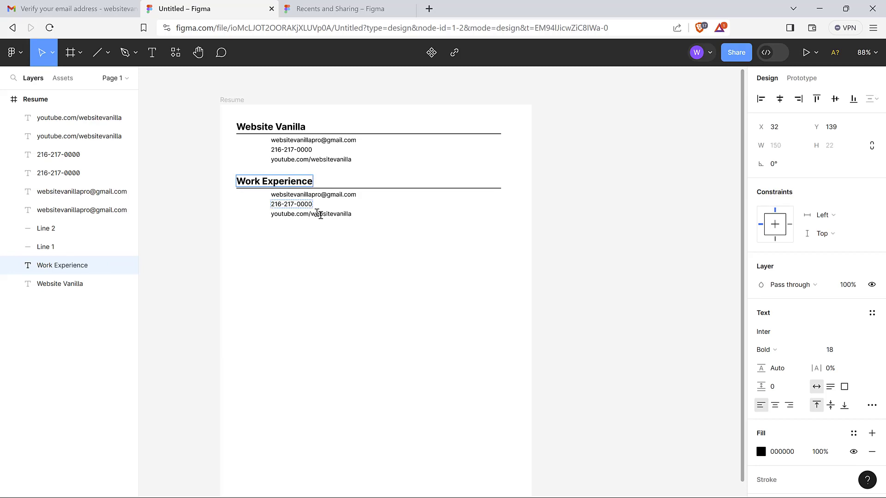
click(353, 263)
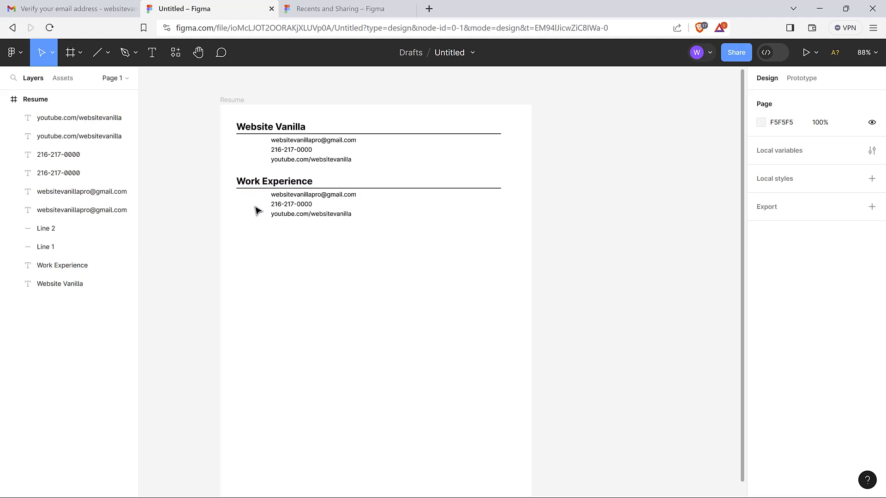
Nudge the three lines under Work Experience right to X 162
scroll(356, 251, right, 1)
scroll(356, 251, right, 5)
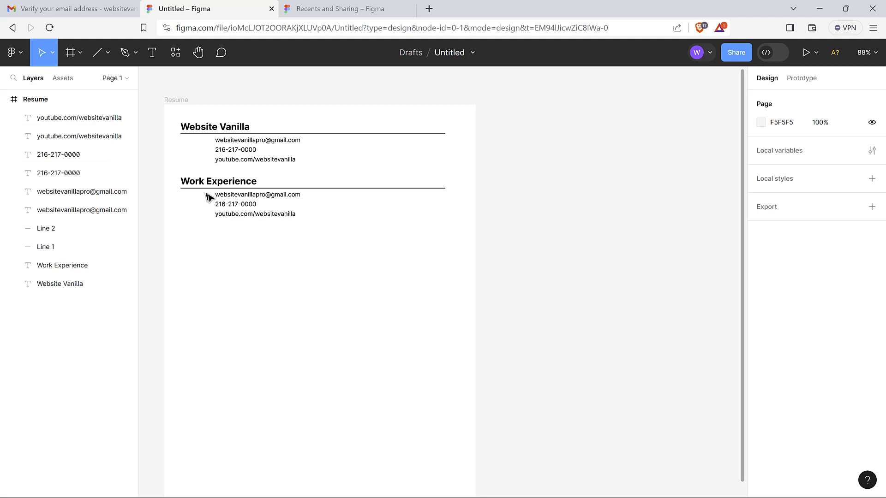
drag(206, 198, 294, 257)
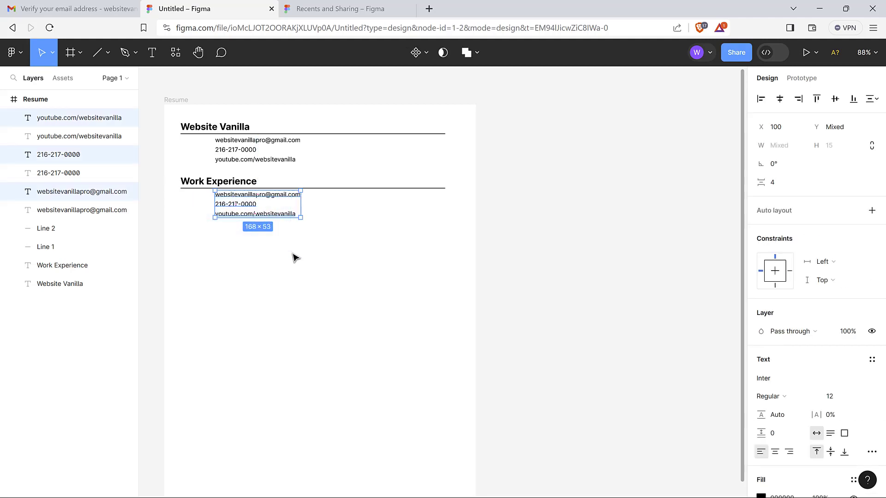
key(Right)
key(Right)
key(Right)
key(Right)
key(Right)
key(Right)
key(Right)
key(Right)
key(Right)
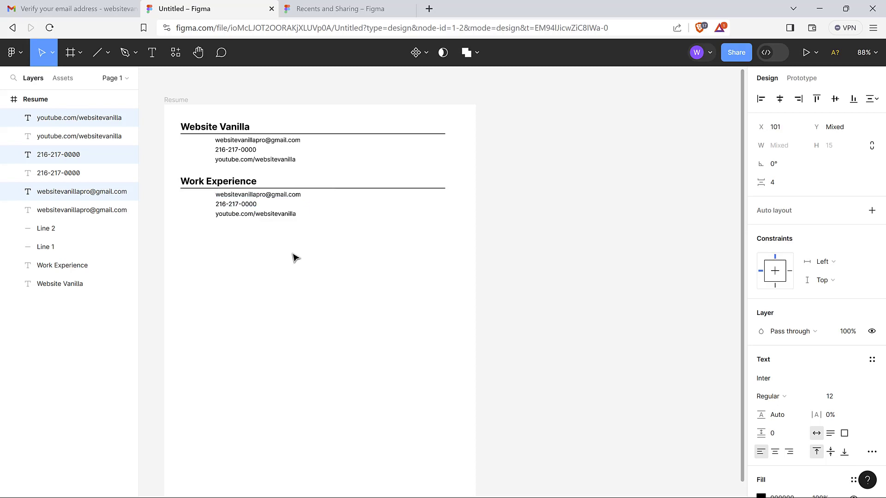
key(Right)
key(Right)
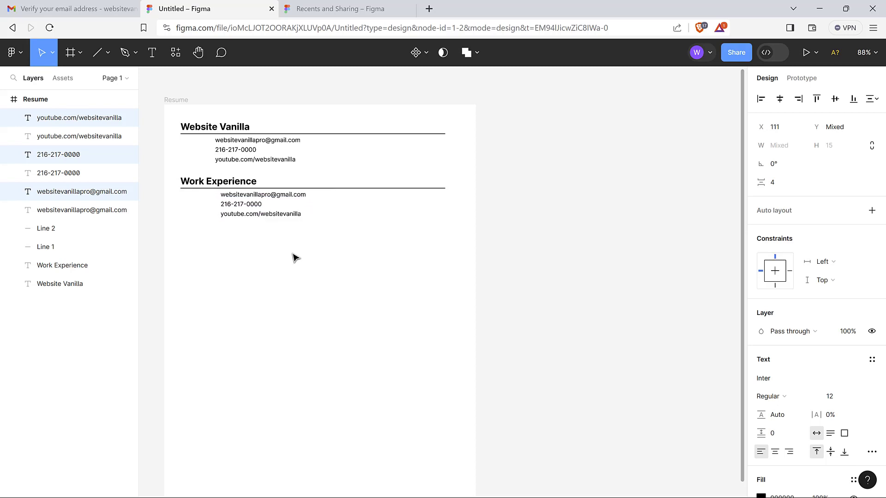
key(Right)
key(Right)
key(Right)
key(Right)
key(Right)
key(Right)
key(Right)
key(Right)
key(Right)
key(Right)
key(Right)
key(Right)
key(Right)
key(Right)
key(Right)
key(Right)
key(Right)
key(Right)
key(Right)
key(Right)
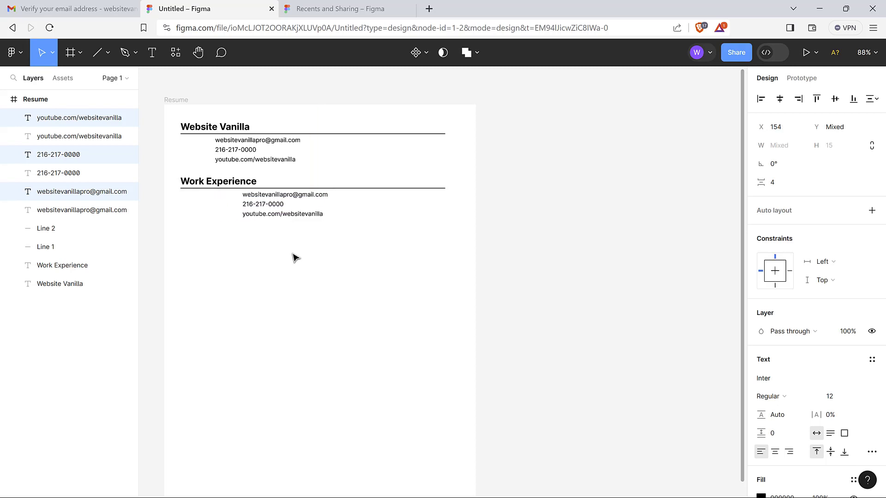
key(Right)
key(Right)
key(Right)
key(Right)
key(Right)
key(Right)
key(Right)
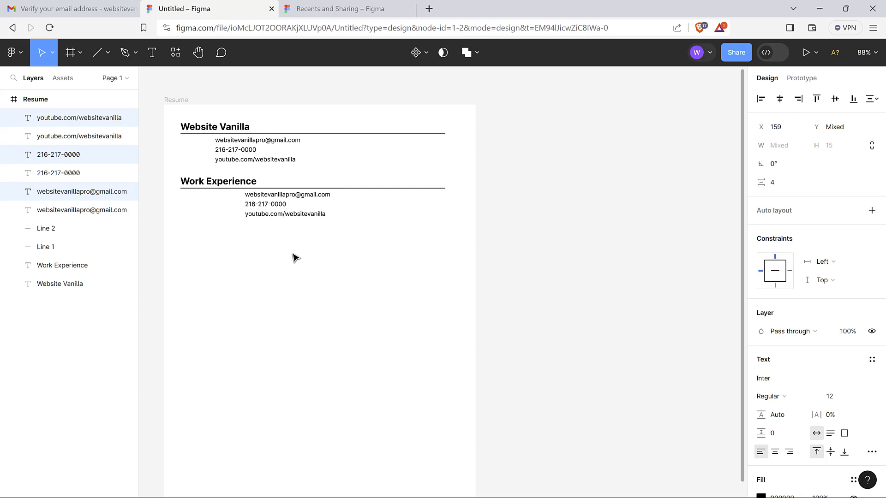
key(Right)
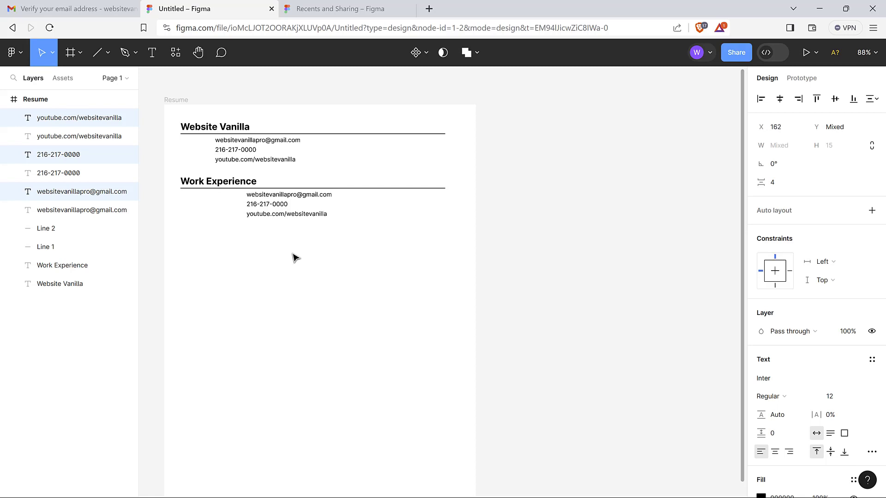
click(301, 257)
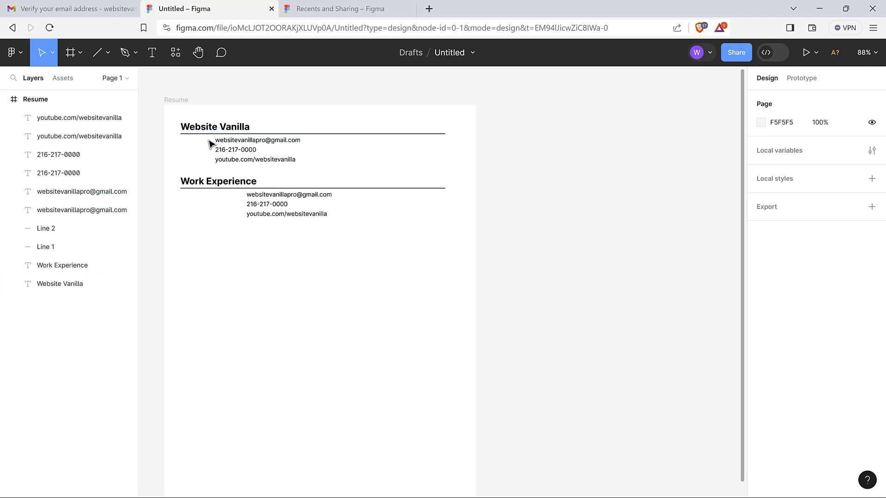
Nudge the three contact lines under the name to X 162, matching the lower block
drag(209, 143, 262, 176)
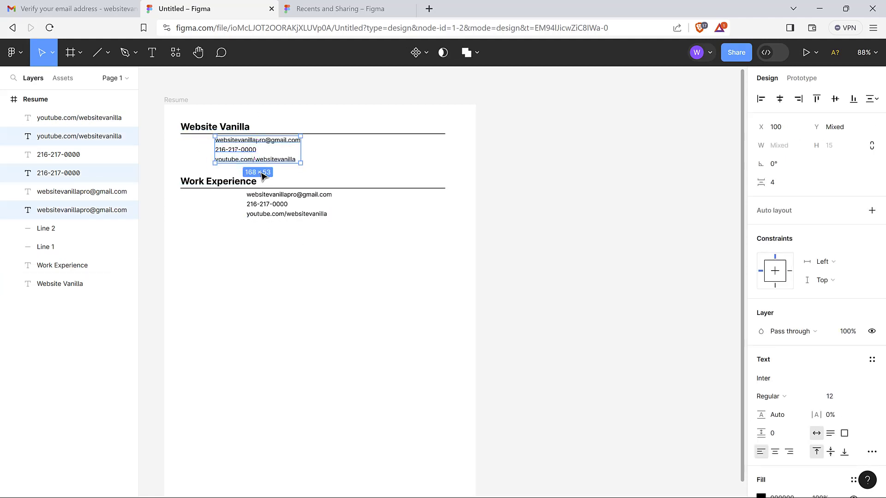
key(Right)
key(Right)
key(Right)
key(Right)
key(Right)
key(Right)
key(Right)
key(Right)
key(Right)
key(Right)
key(Right)
key(Right)
key(Right)
key(Right)
key(Right)
key(Right)
key(Right)
key(Right)
key(Right)
key(Right)
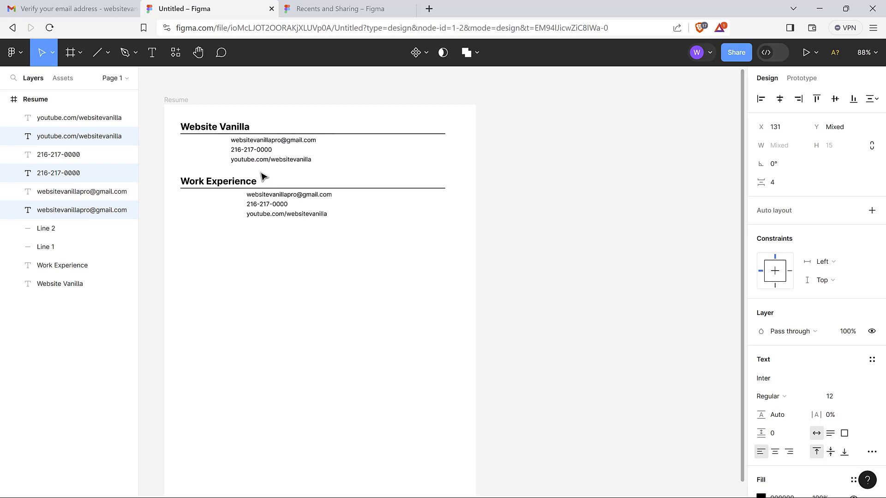
key(Right)
key(Right)
key(Right)
key(Right)
key(Right)
key(Right)
key(Right)
key(Right)
key(Right)
key(Right)
key(Right)
key(Right)
key(Right)
key(Right)
key(Right)
key(Right)
key(Right)
key(Right)
key(Right)
key(Right)
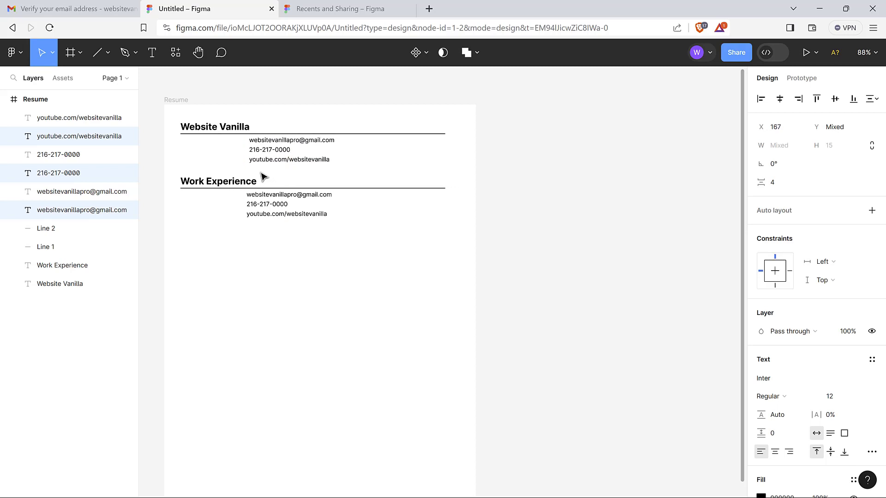
key(Left)
key(Left)
key(Left)
key(Left)
key(Left)
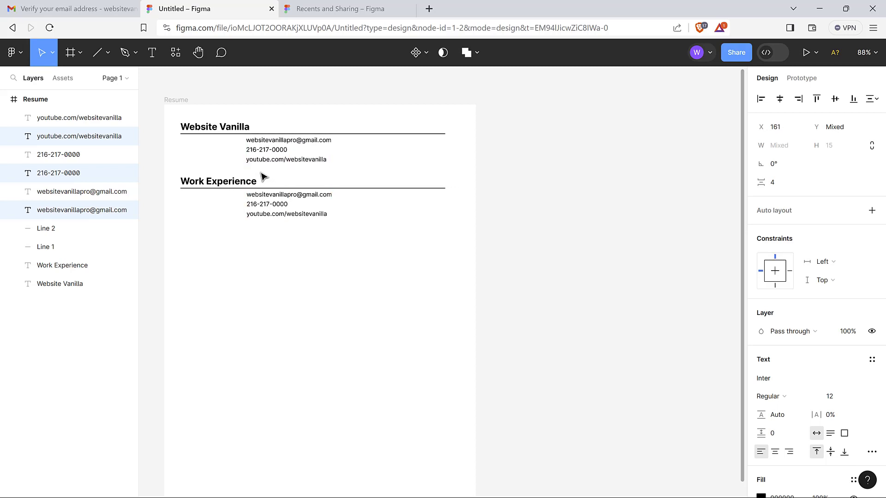
key(Left)
key(Right)
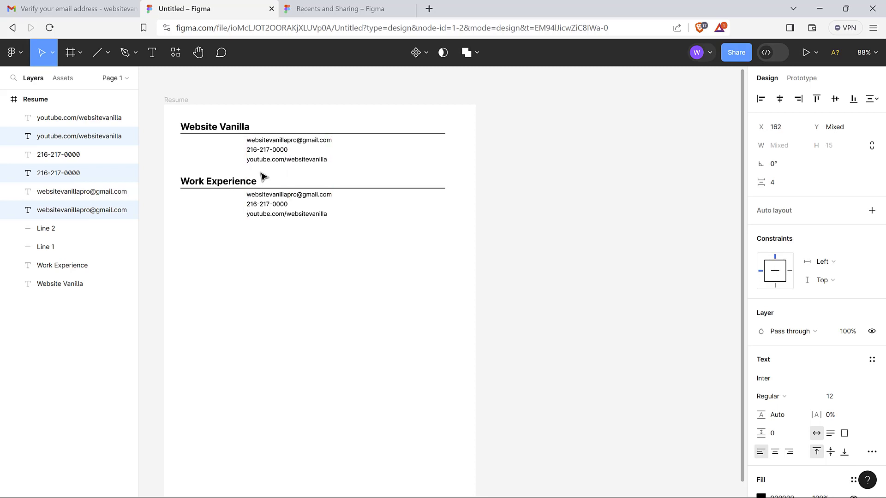
click(313, 278)
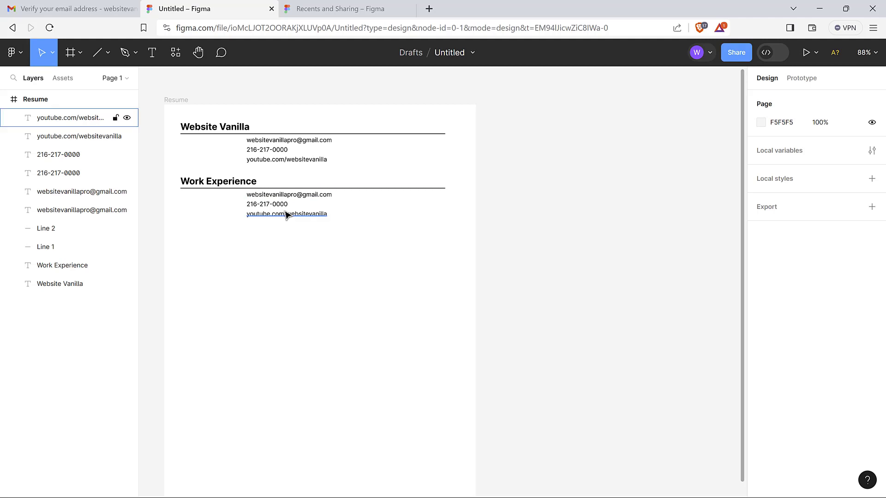
Retype the email line under Work Experience as 'Web Designer and Developer at Google, Mountain View, CA'
click(299, 196)
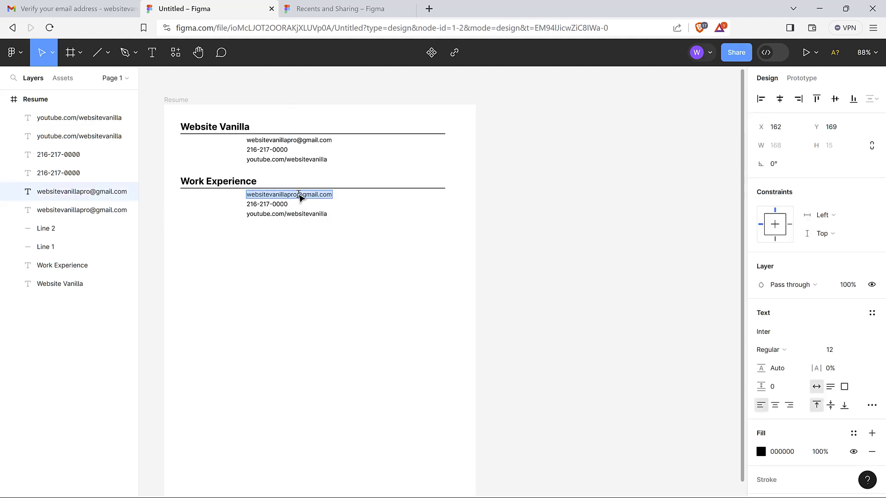
text(Web)
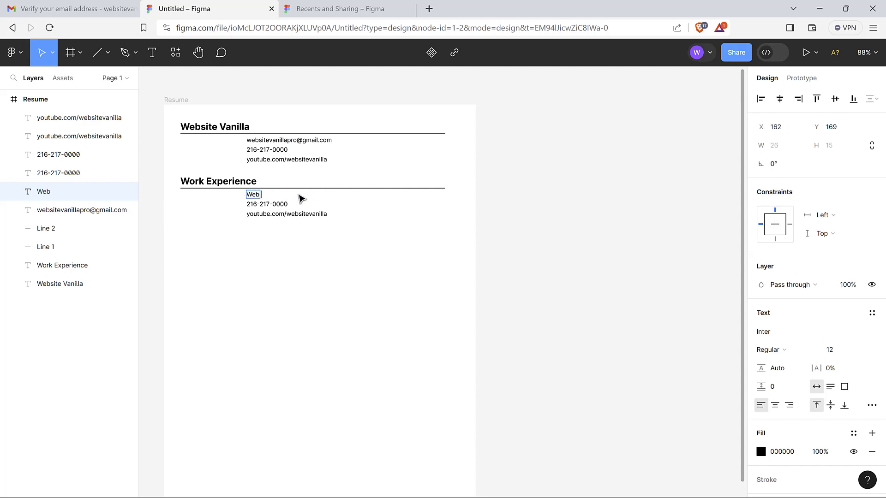
text(igner and Dev)
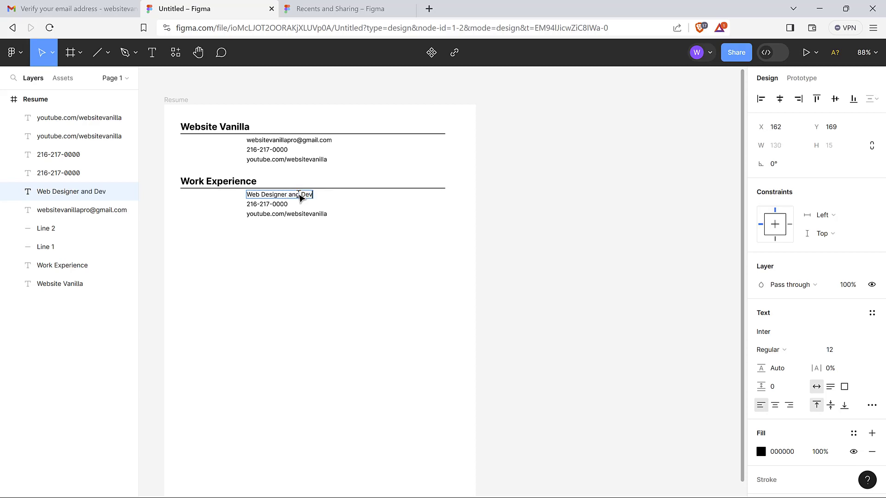
text(eloper at)
text(Google, Mountain)
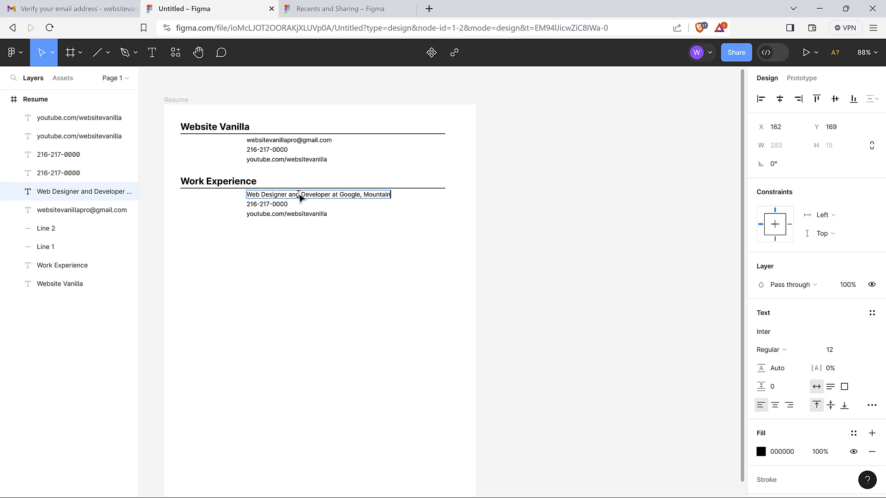
text(ew, CA)
key(Escape)
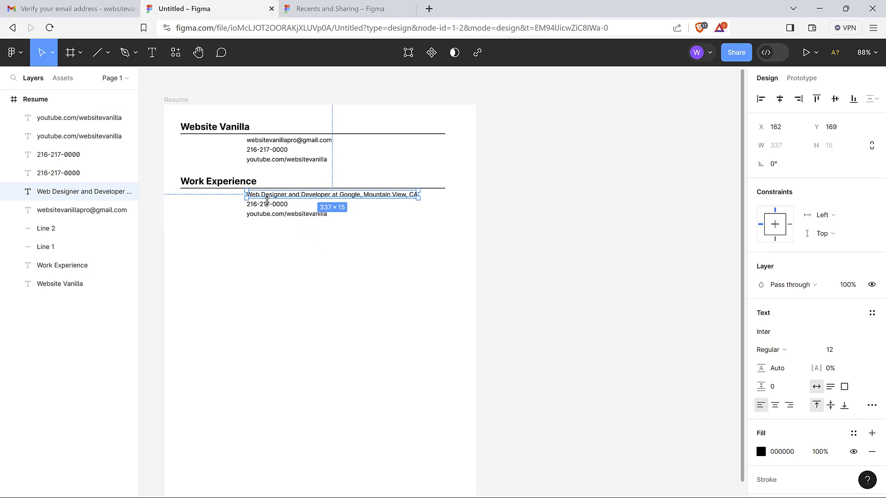
click(289, 213)
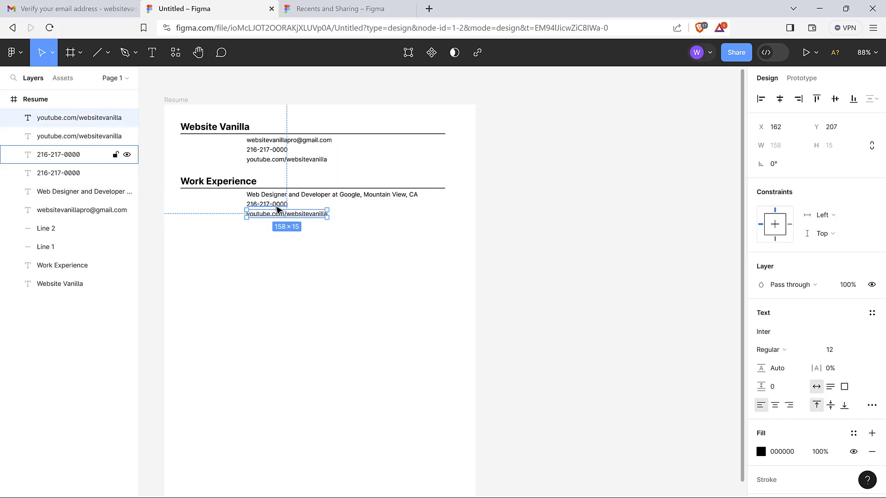
key(Escape)
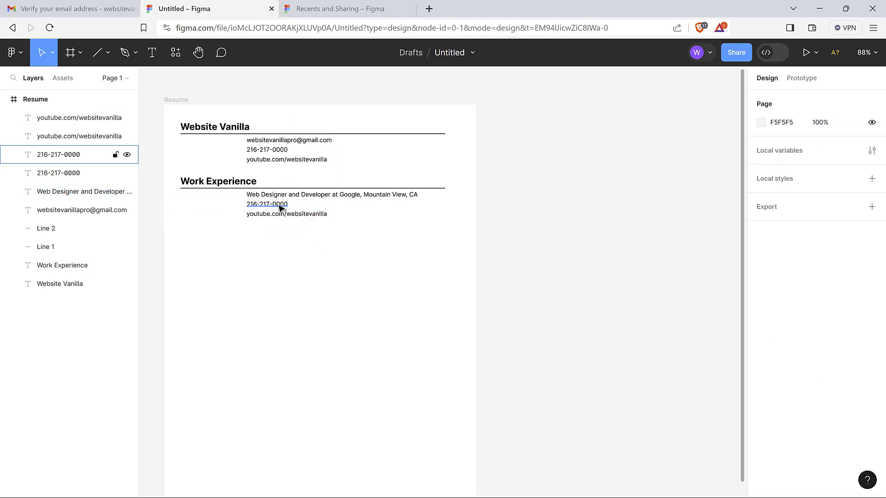
Retype the phone line as 'Designed and developed Google websites...'
click(280, 208)
text(Desg)
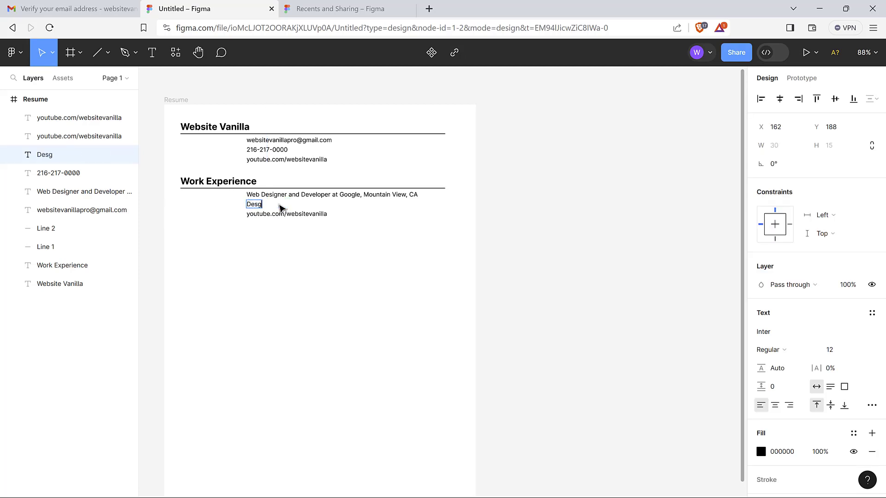
key(BackSpace)
text(igned and develo)
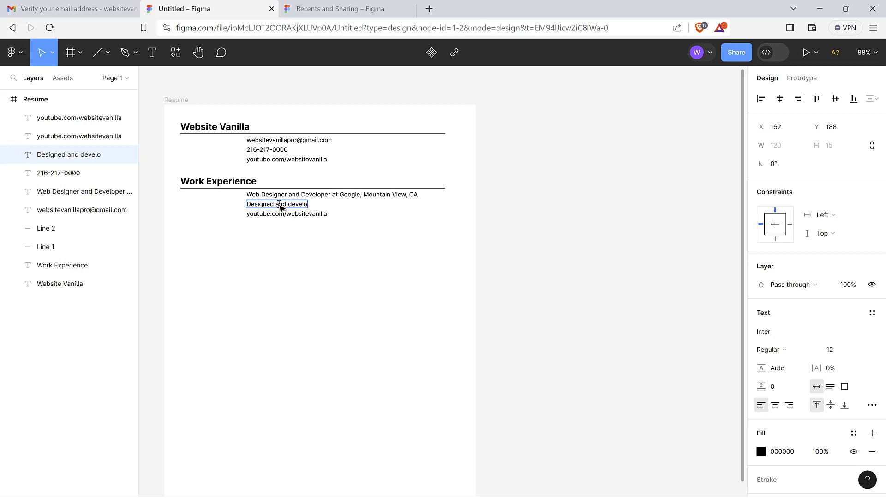
text(ped Google )
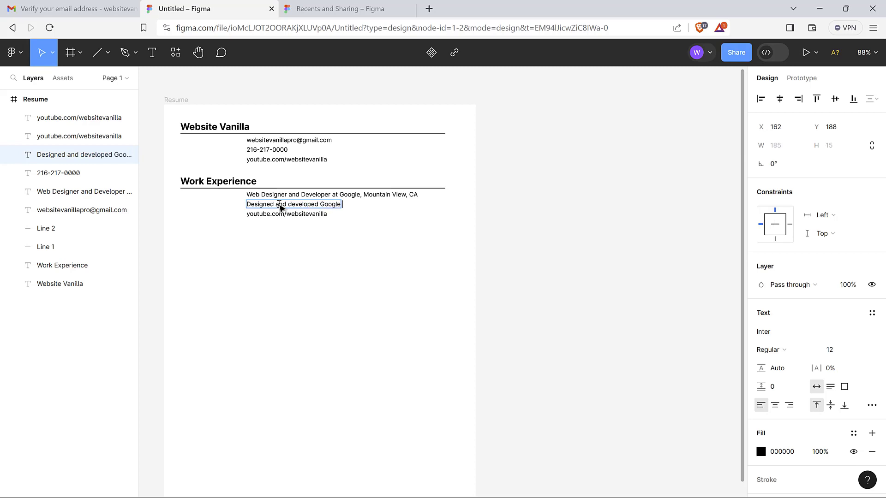
text(websites......)
key(Escape)
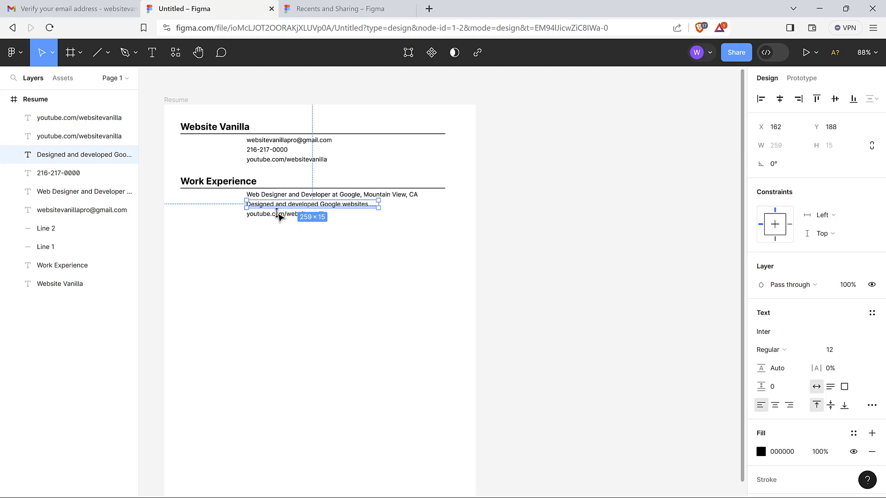
click(324, 241)
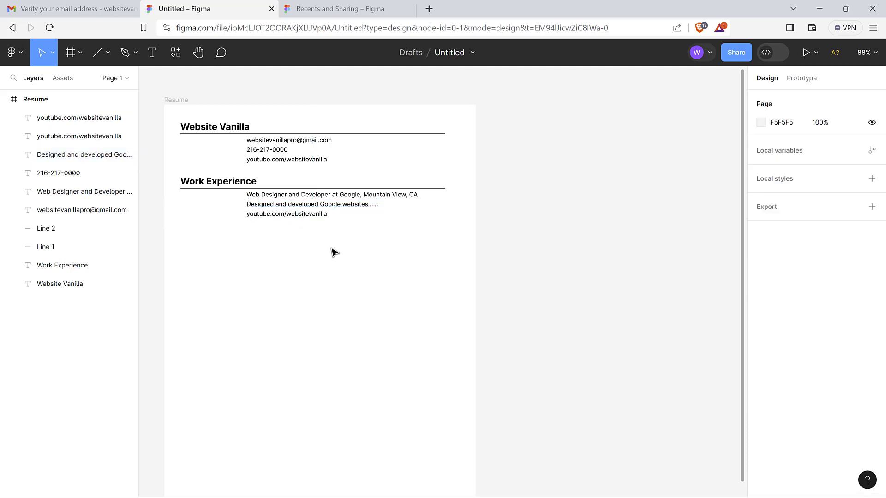
Replace the YouTube link line with the placeholder 'What else did you do'
click(289, 205)
click(283, 215)
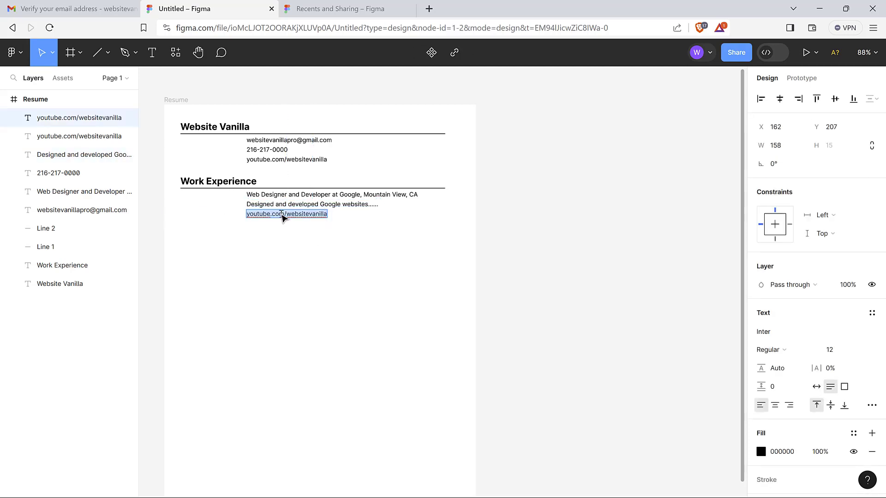
text(Wh)
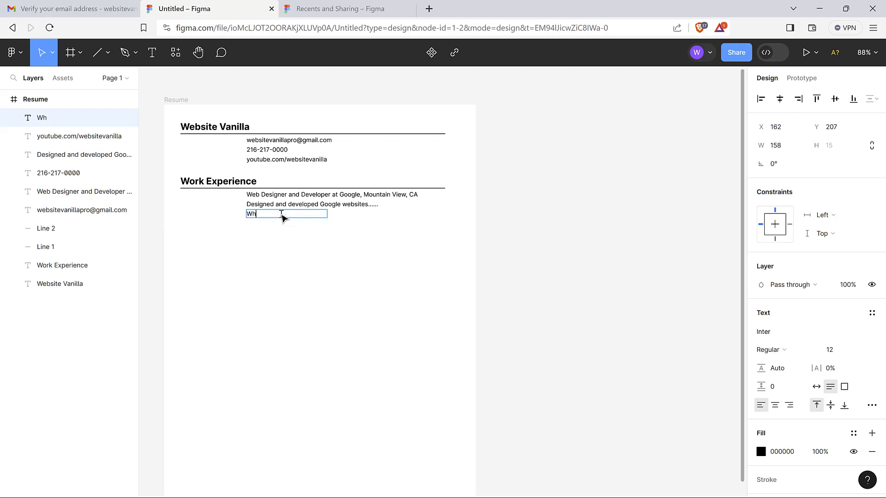
text(at else did you do)
key(Escape)
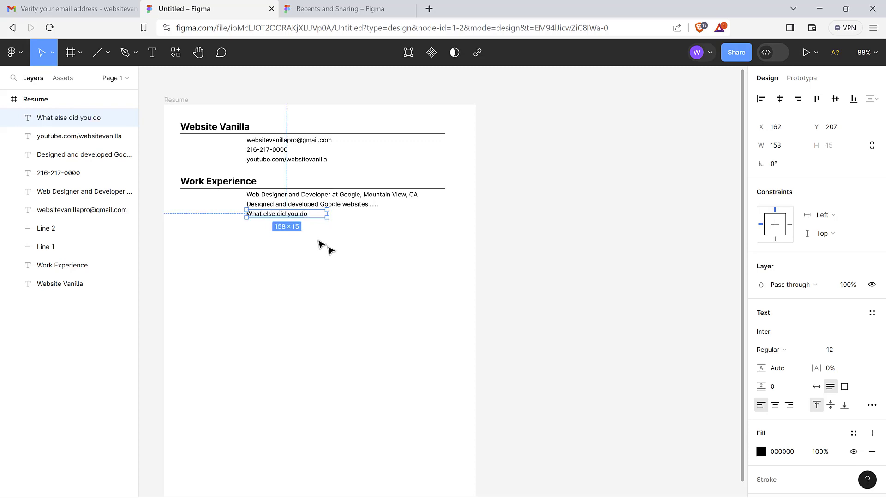
click(310, 258)
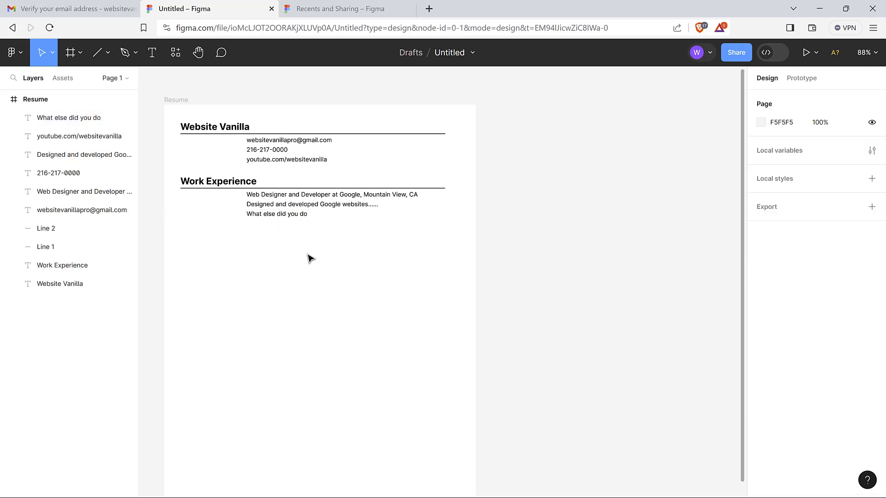
Bold only the words 'Web Designer and Developer' in the job title line
click(309, 197)
double_click(310, 197)
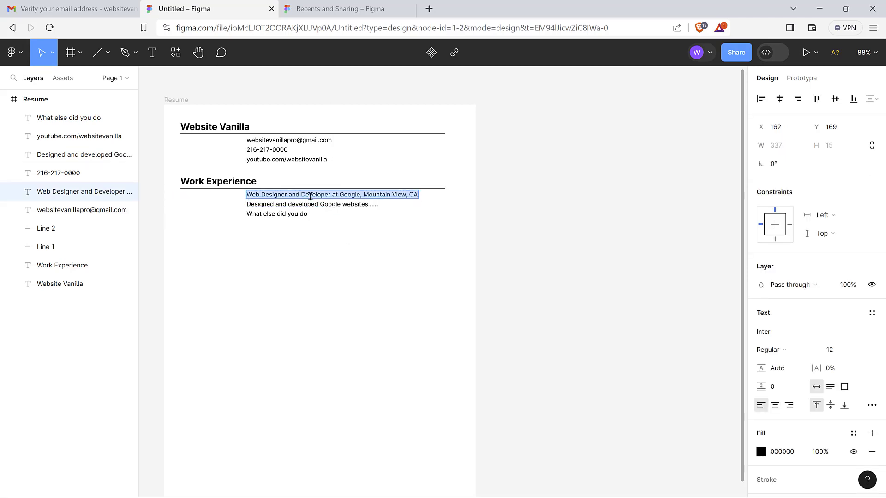
click(335, 197)
drag(333, 194, 252, 196)
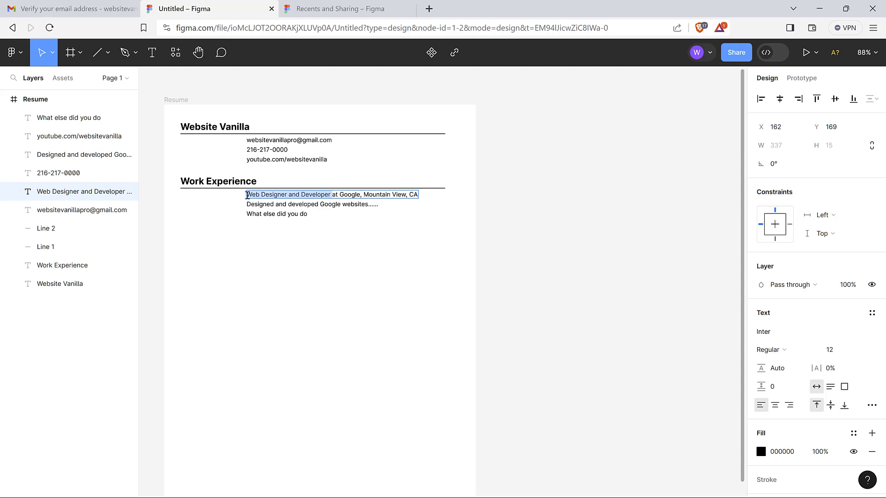
key(ctrl+b)
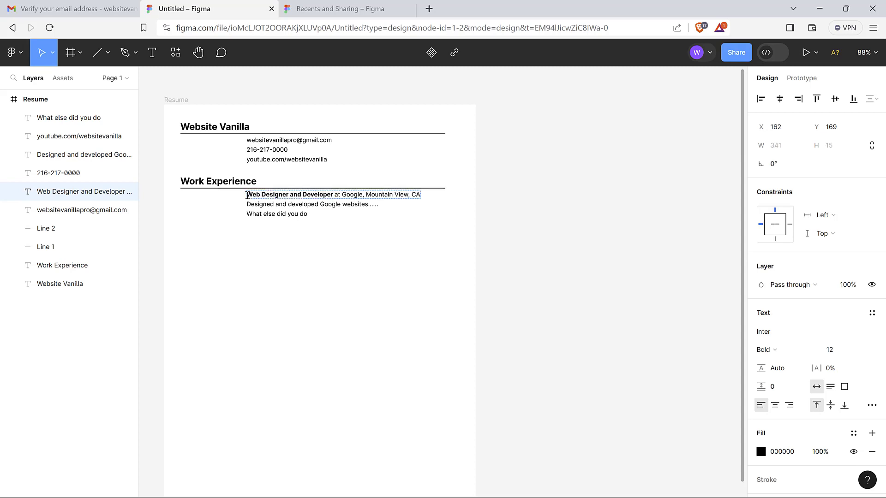
key(Escape)
click(344, 251)
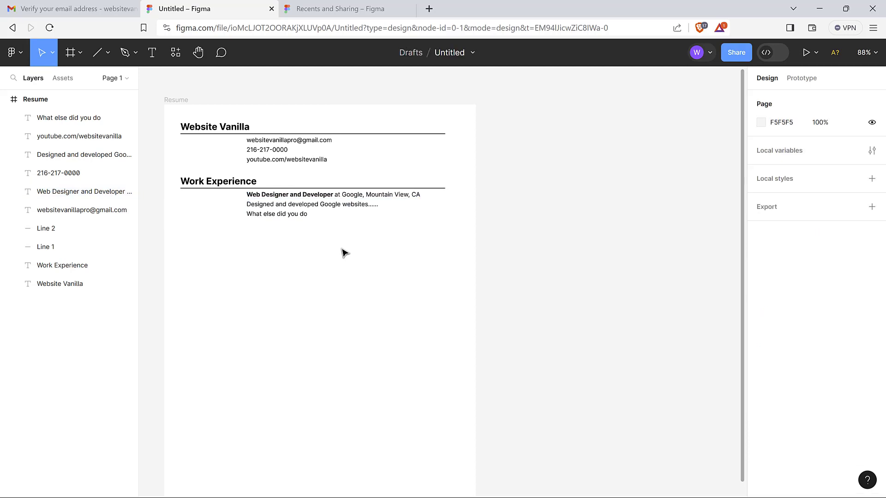
click(286, 216)
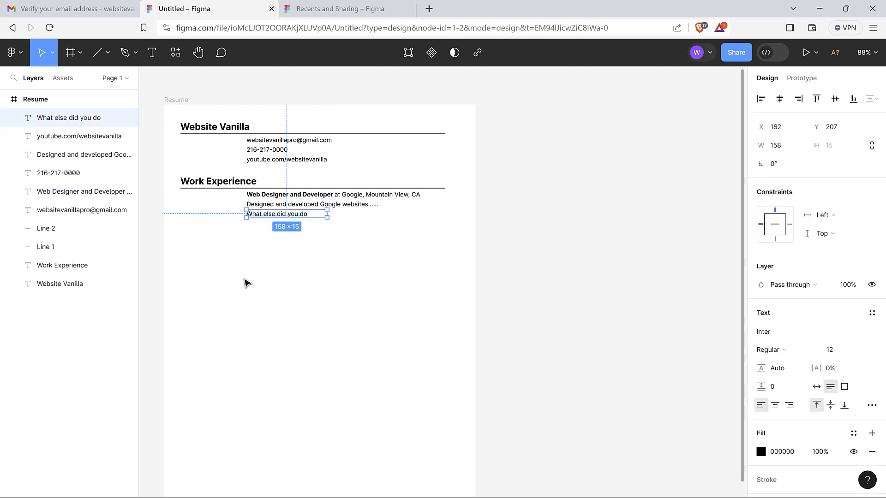
Duplicate the last Work Experience line and retype the copy as '2020 - Present'
key(ctrl+d)
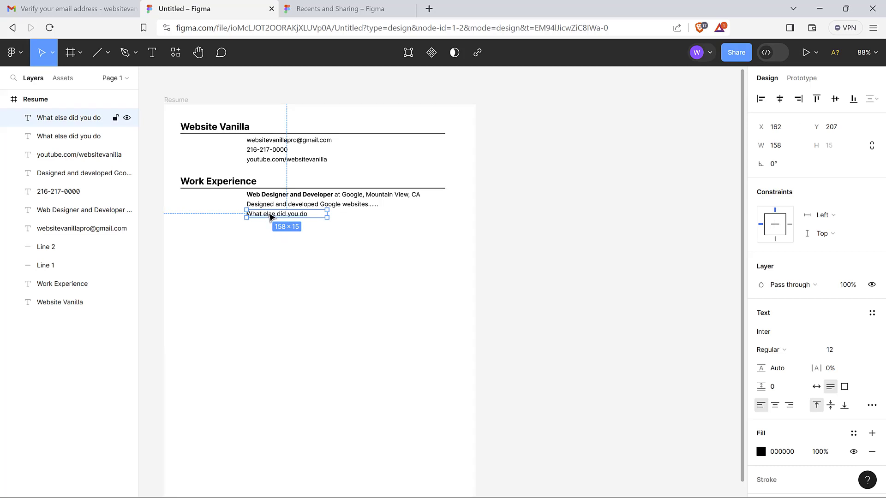
drag(271, 216, 263, 253)
double_click(263, 253)
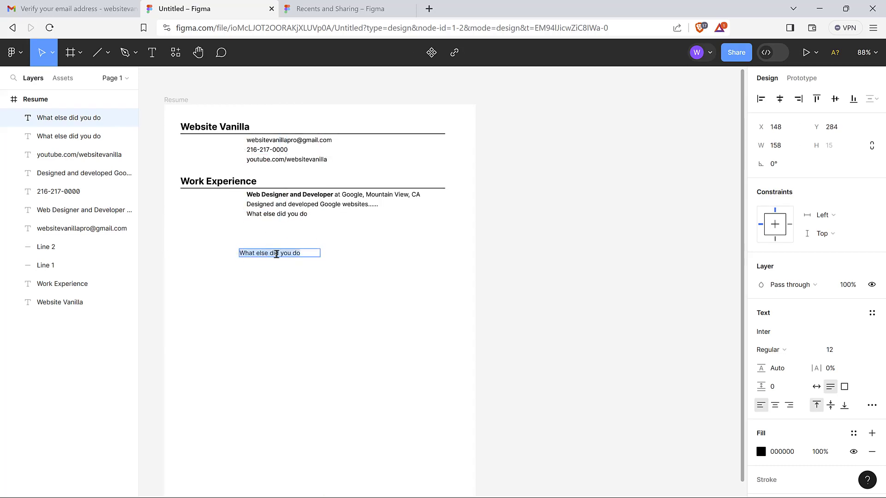
text(2020 - Present)
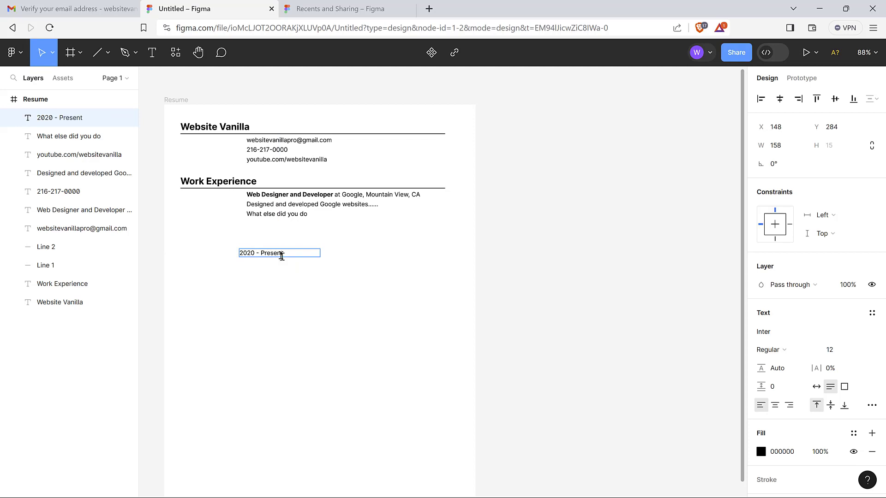
key(Escape)
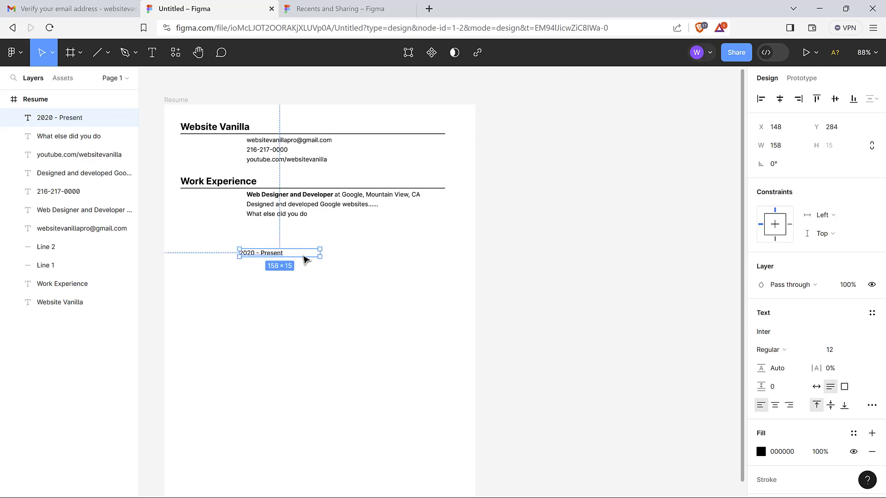
click(327, 283)
Move the '2020 - Present' date left of the job title, level with it
click(277, 253)
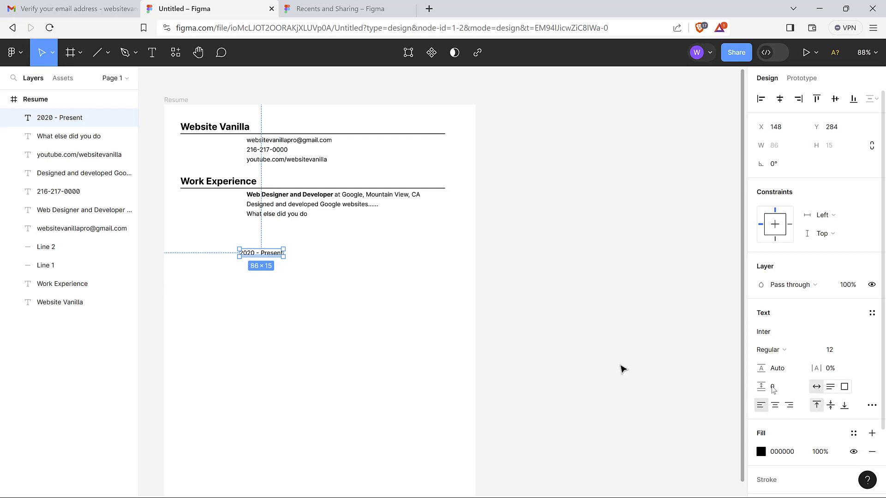
click(238, 315)
drag(267, 257, 205, 196)
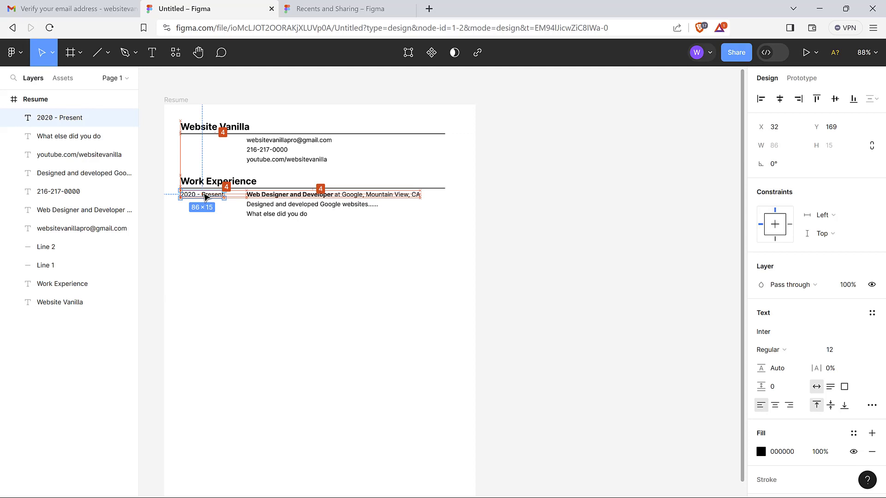
click(290, 252)
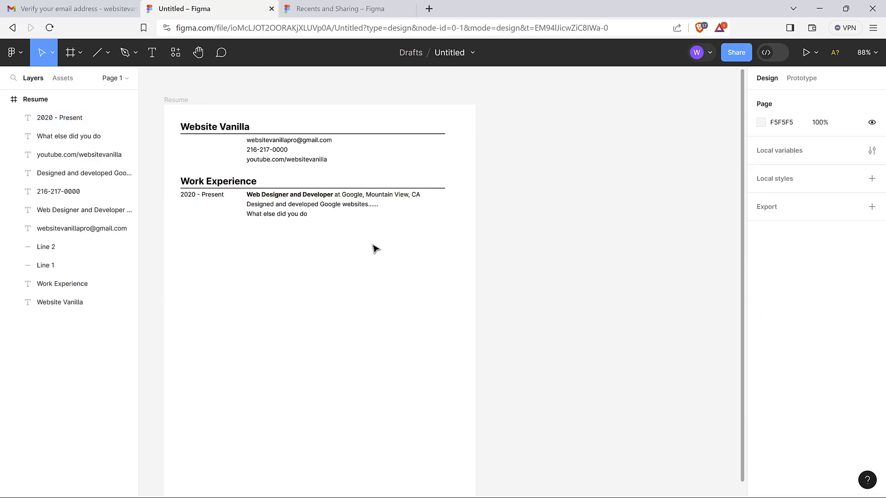
Retype the 'What else did you do' line as 'Also created content for YouTube'
click(291, 219)
click(298, 215)
text(Al)
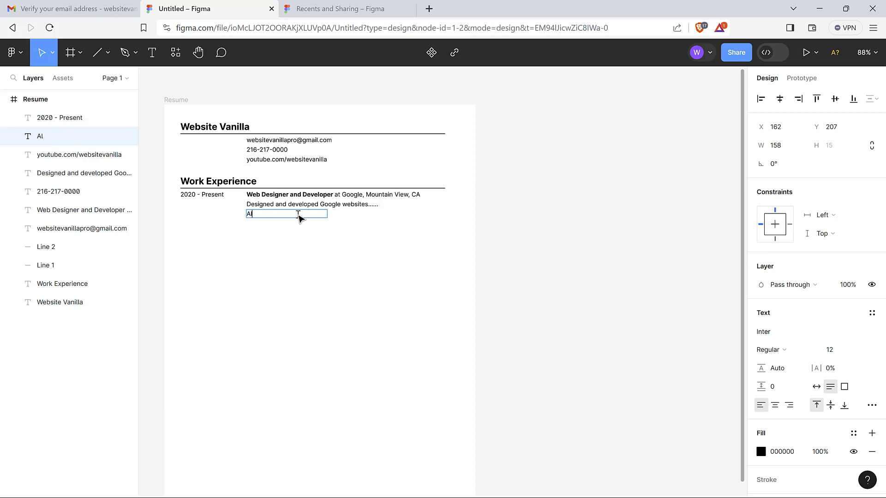
text(so created content for)
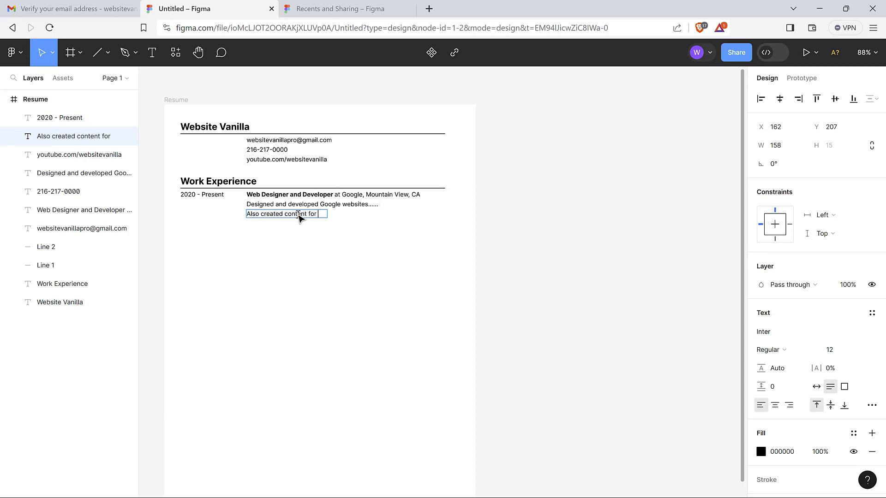
text( YouTube)
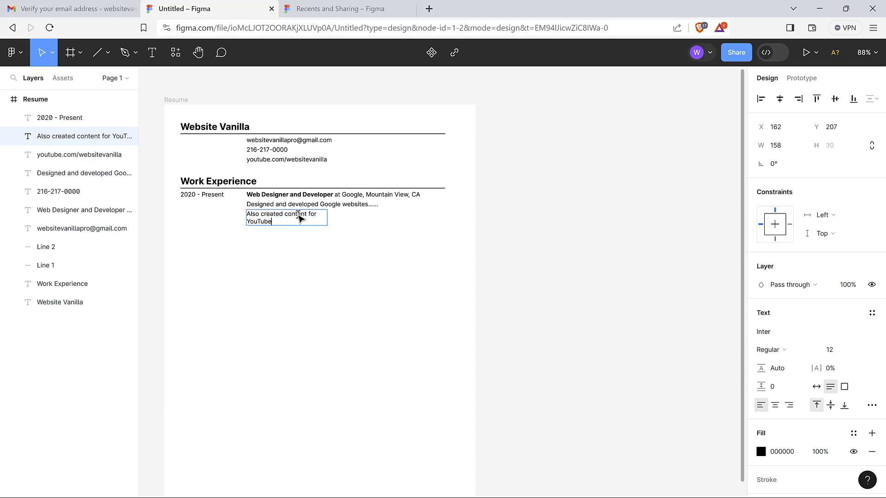
key(Escape)
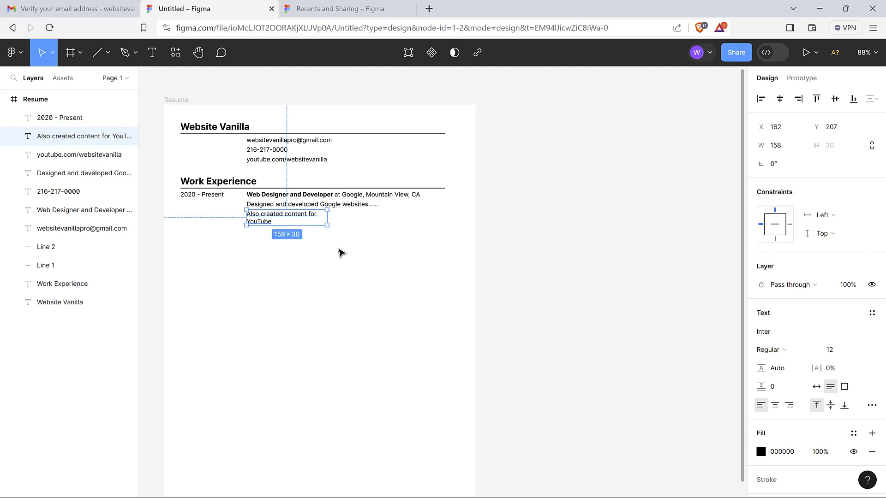
Set the YouTube line's width to 400 so it stays on one line
click(331, 223)
click(311, 223)
click(365, 264)
click(304, 221)
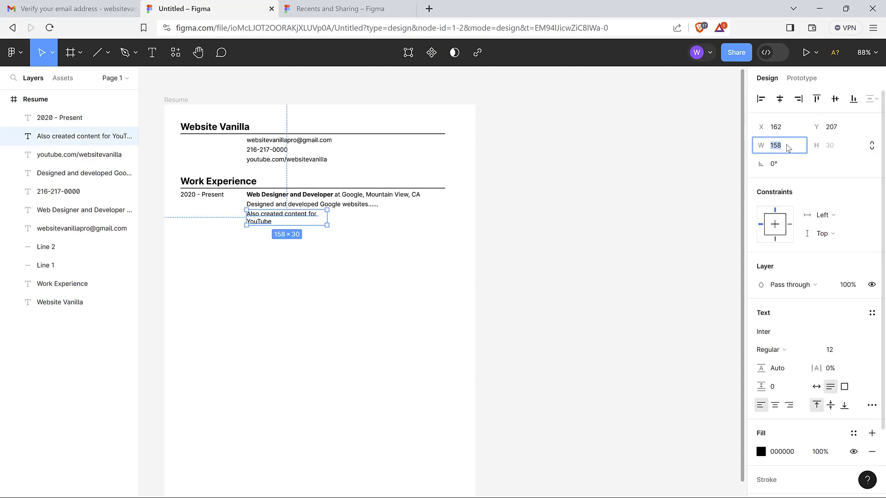
text(500)
key(Return)
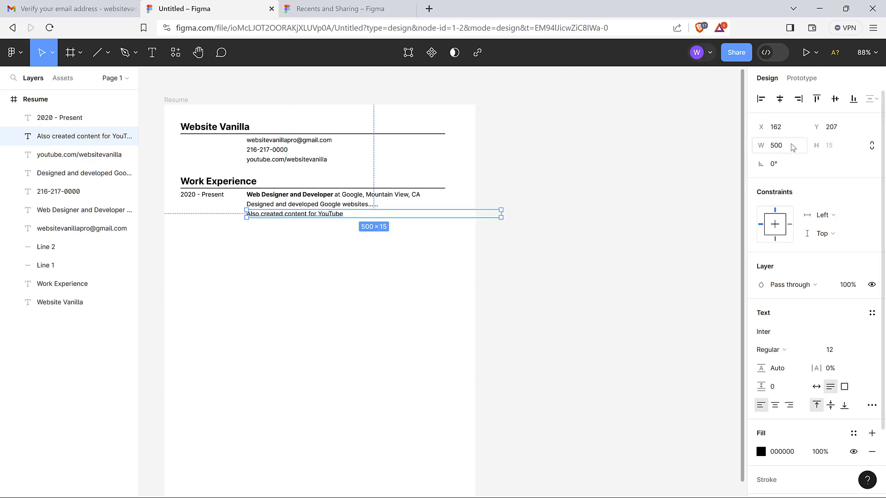
click(793, 147)
text(400)
key(Return)
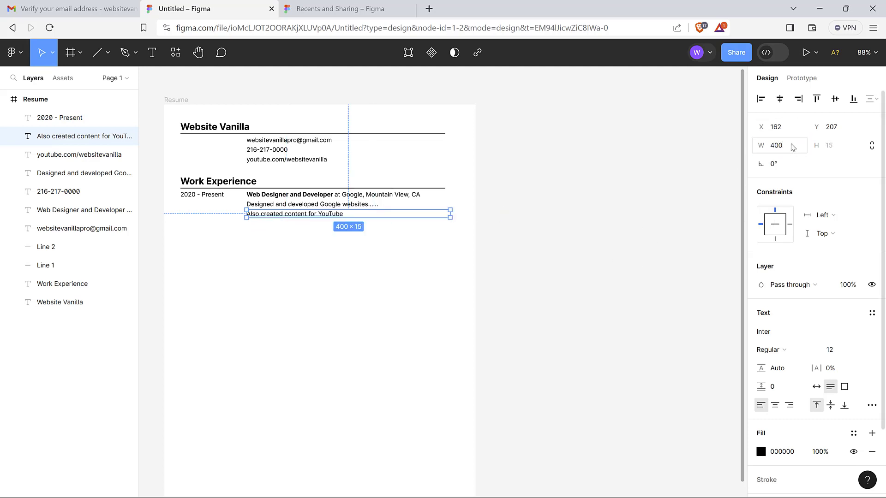
click(453, 247)
click(358, 208)
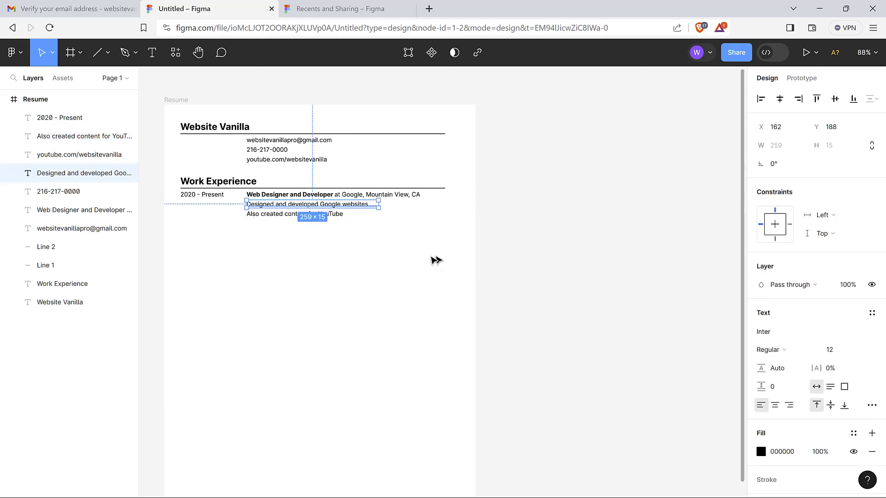
Append a row of dots to the end of the Google websites line
double_click(364, 206)
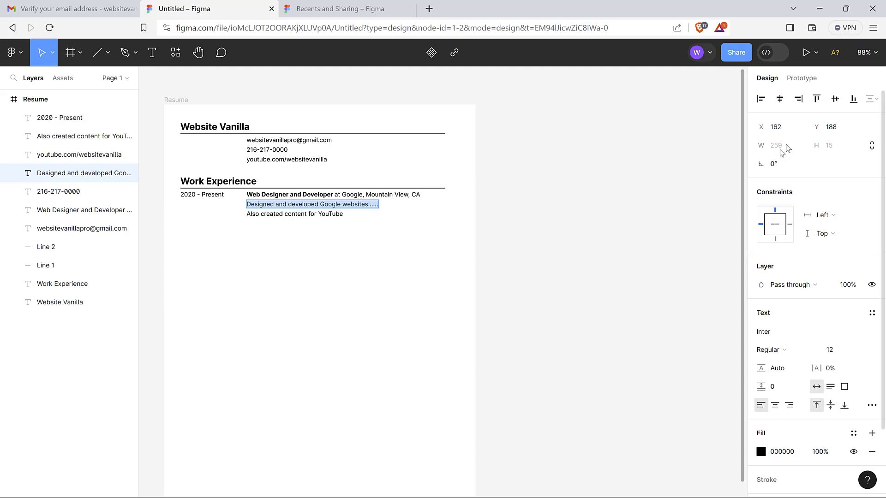
click(355, 205)
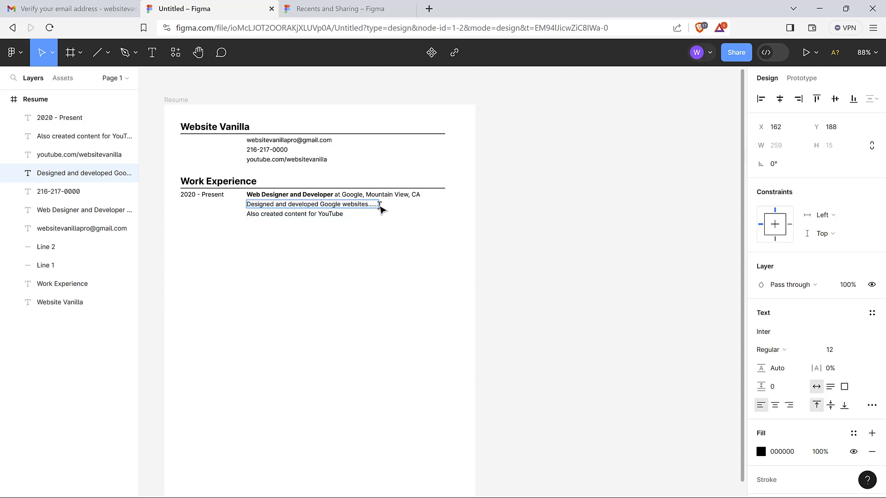
click(340, 215)
click(362, 203)
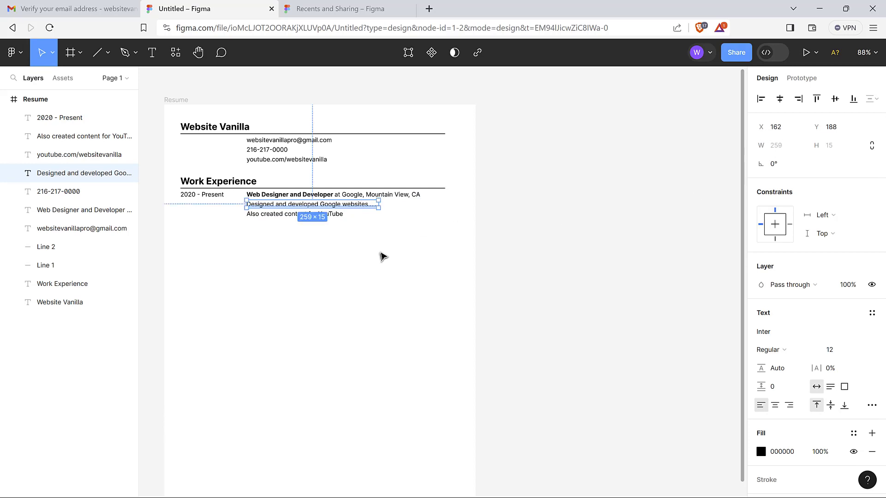
double_click(371, 205)
click(371, 204)
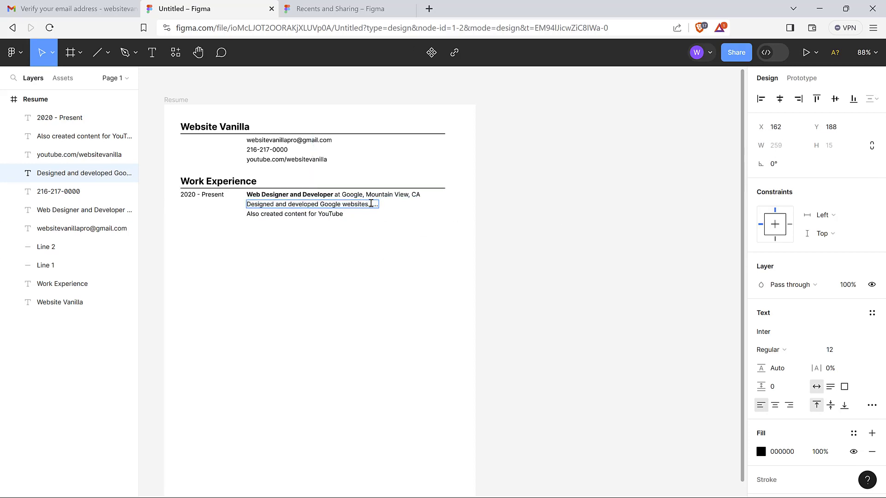
text(..............)
key(Escape)
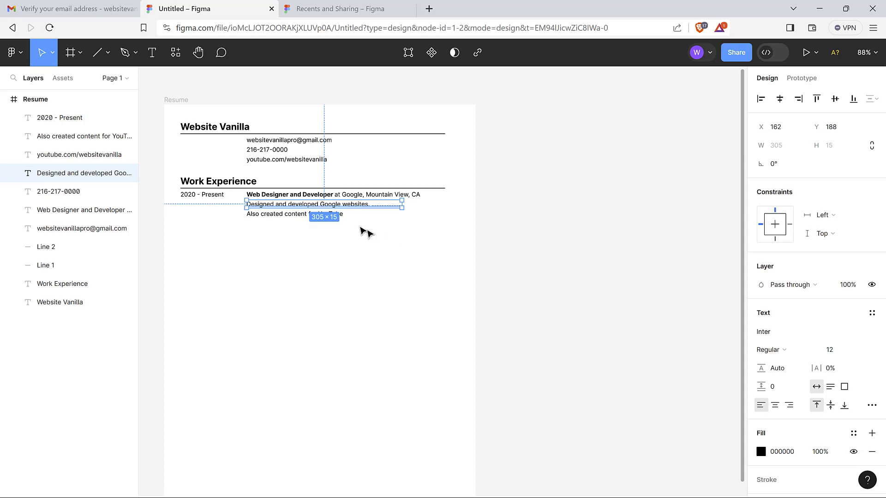
Give the Google websites text box a width of 400, matching the YouTube line
click(283, 217)
click(279, 228)
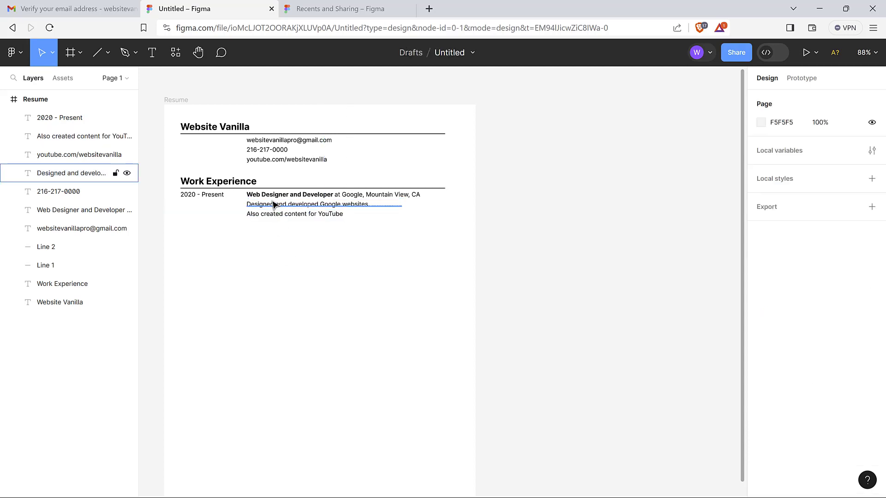
click(273, 205)
click(271, 245)
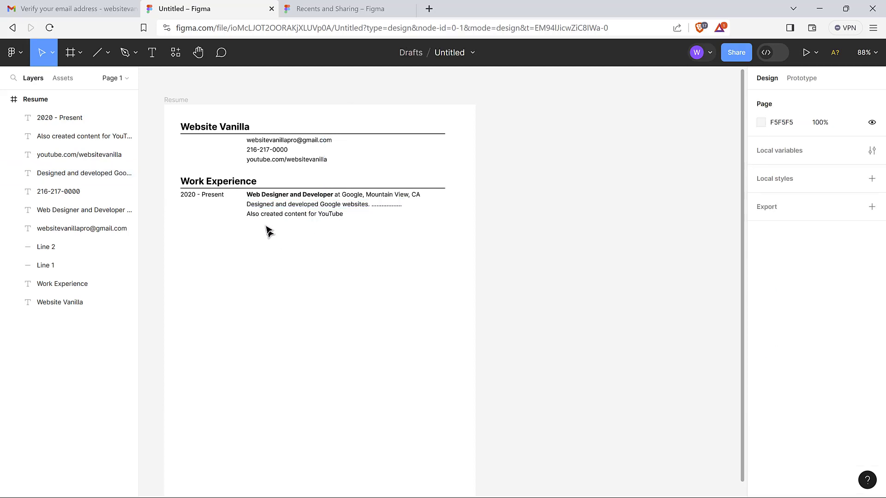
click(269, 206)
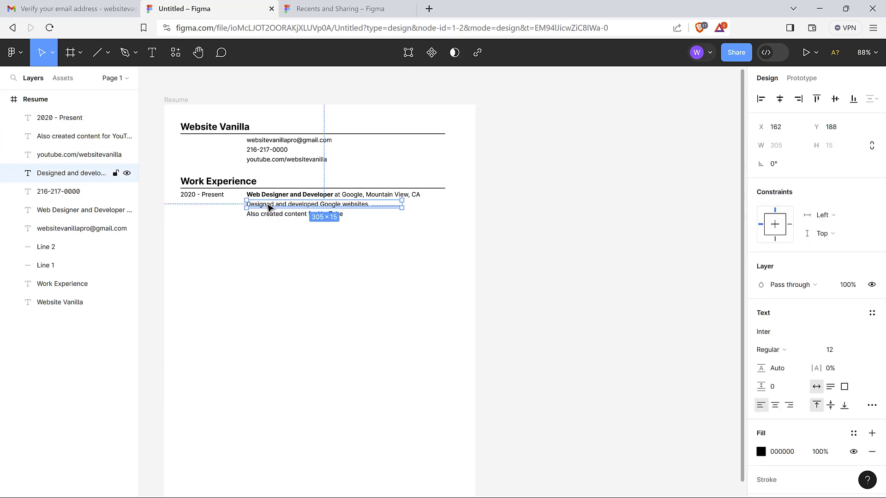
click(268, 217)
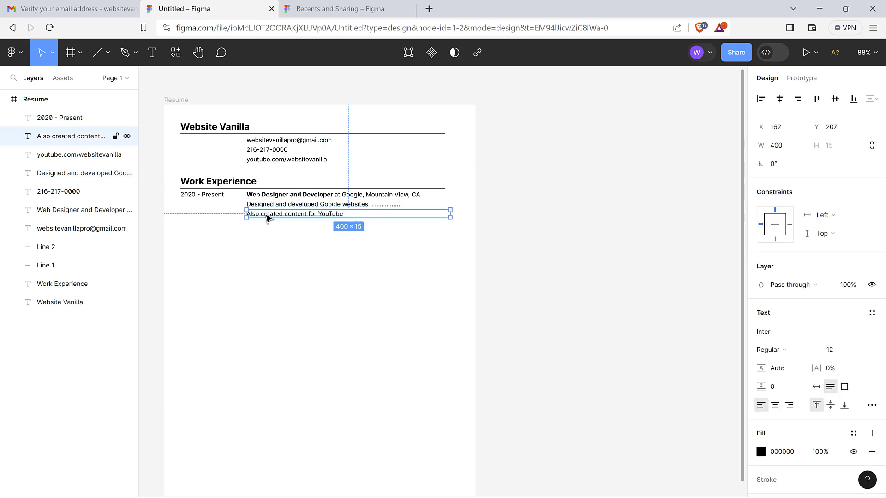
click(269, 237)
click(298, 208)
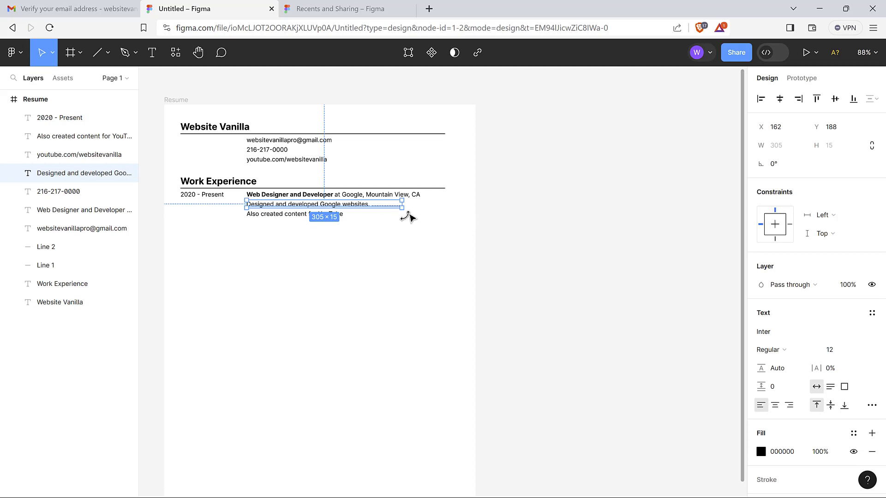
drag(404, 211, 417, 217)
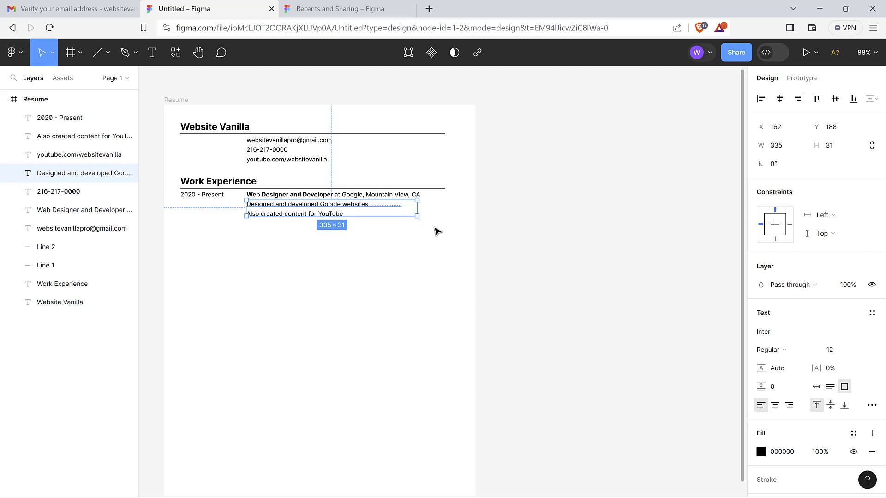
key(ctrl+z)
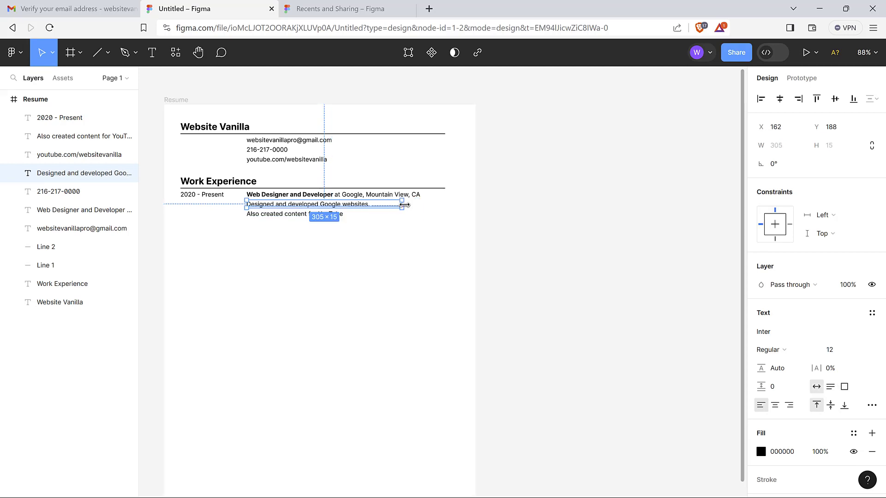
mouse_move(402, 204)
mouse_down()
mouse_move(420, 202)
mouse_move(412, 204)
mouse_up()
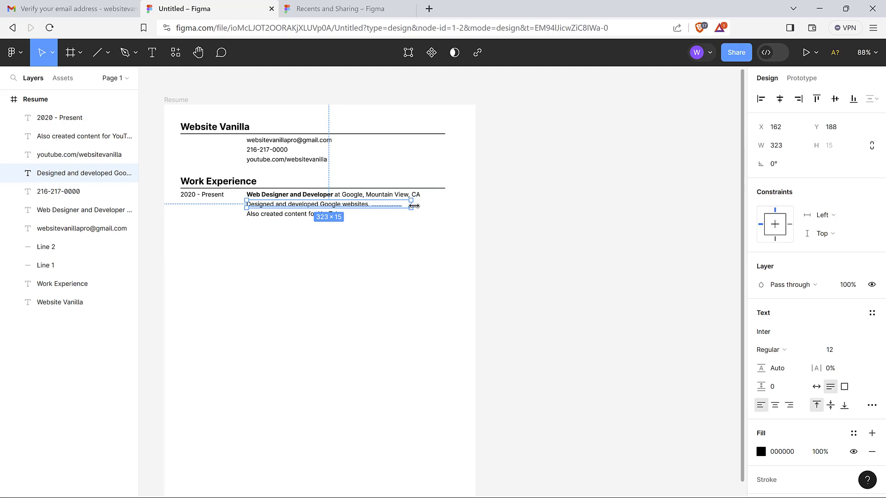
click(786, 146)
text(40)
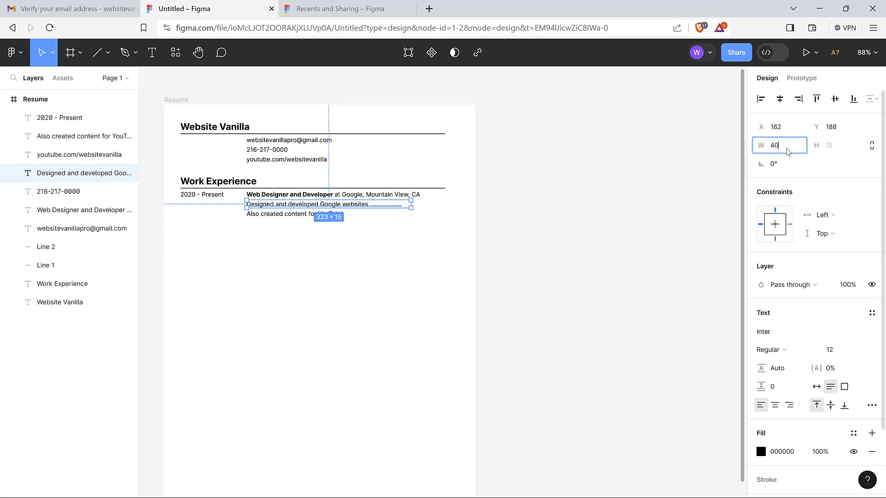
text(0)
key(Return)
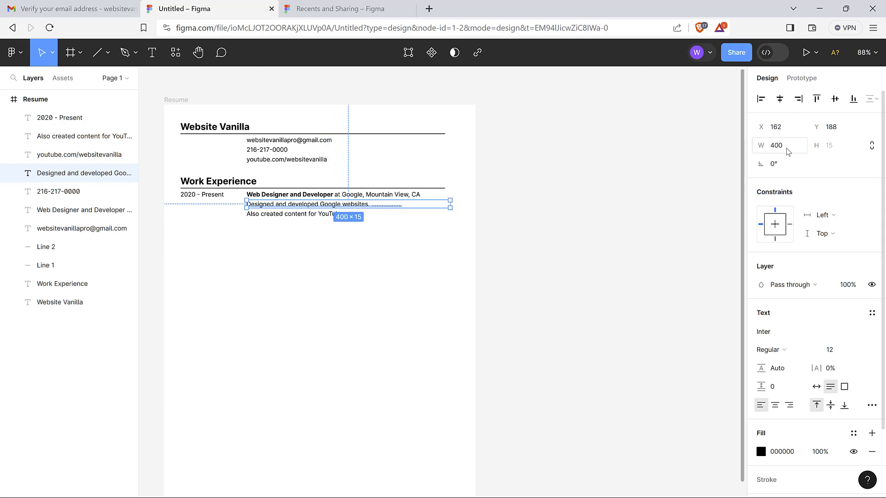
click(413, 247)
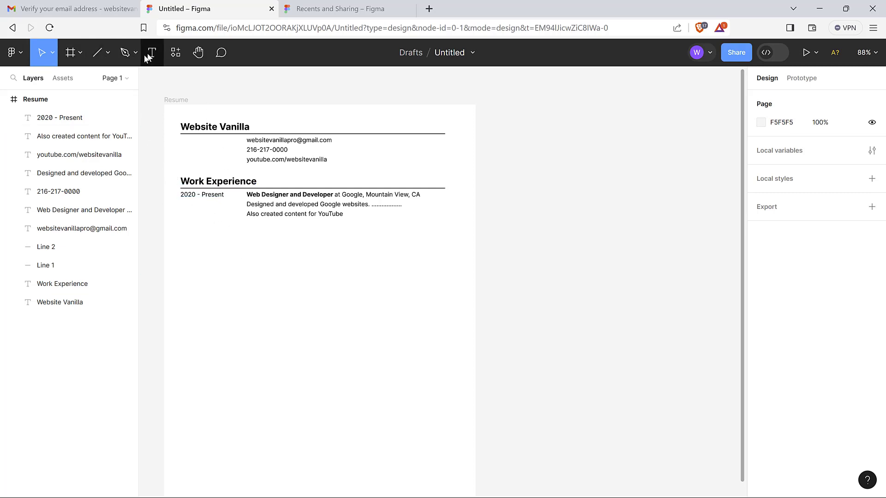
Draw a large ellipse below the Work Experience text and a small circle lower down
click(108, 53)
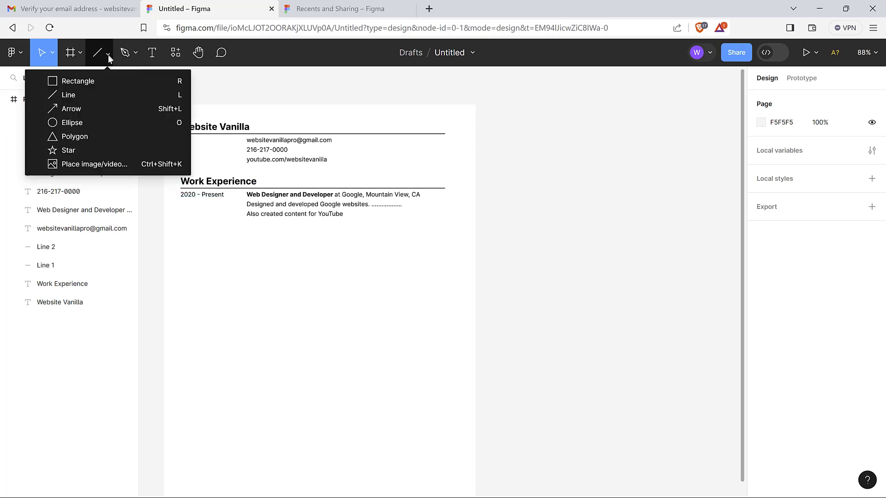
click(84, 121)
mouse_move(209, 256)
mouse_down()
mouse_move(267, 291)
mouse_move(253, 290)
mouse_move(241, 263)
mouse_move(340, 299)
mouse_up()
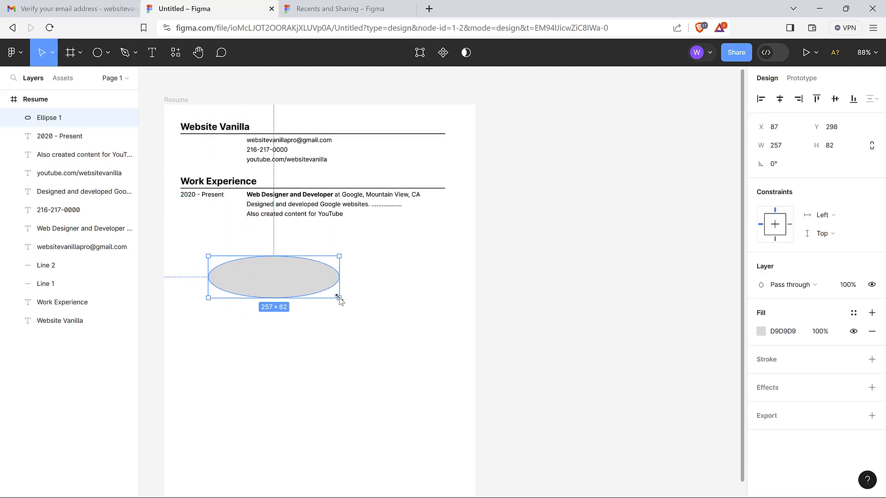
click(398, 335)
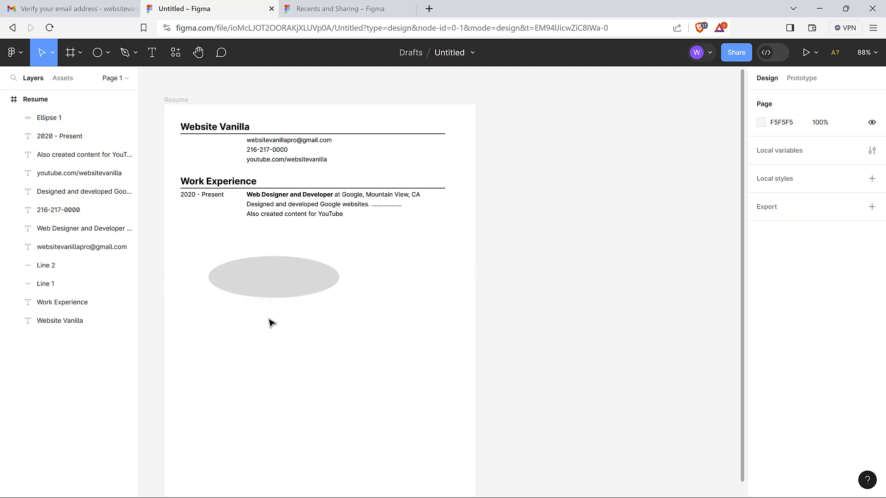
click(99, 63)
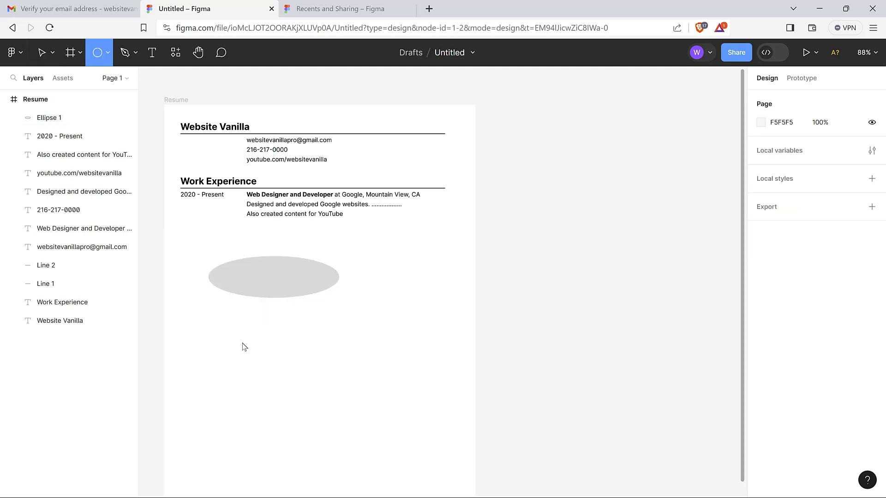
drag(230, 329, 245, 347)
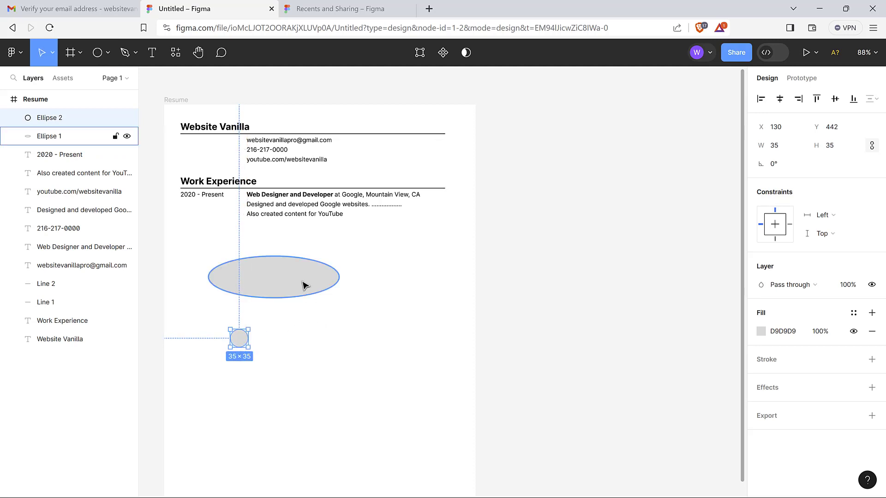
Shrink the large ellipse to a small dot, fill it black, and move it beside the Google websites line
click(304, 286)
click(789, 147)
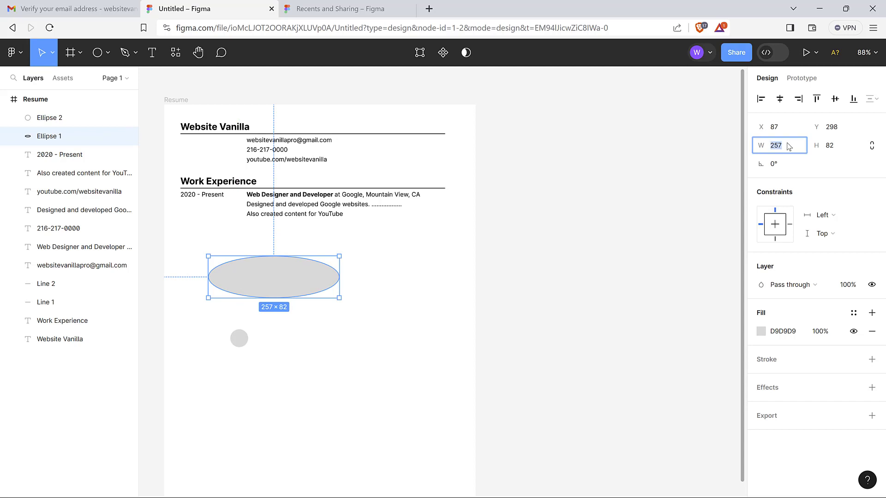
click(839, 147)
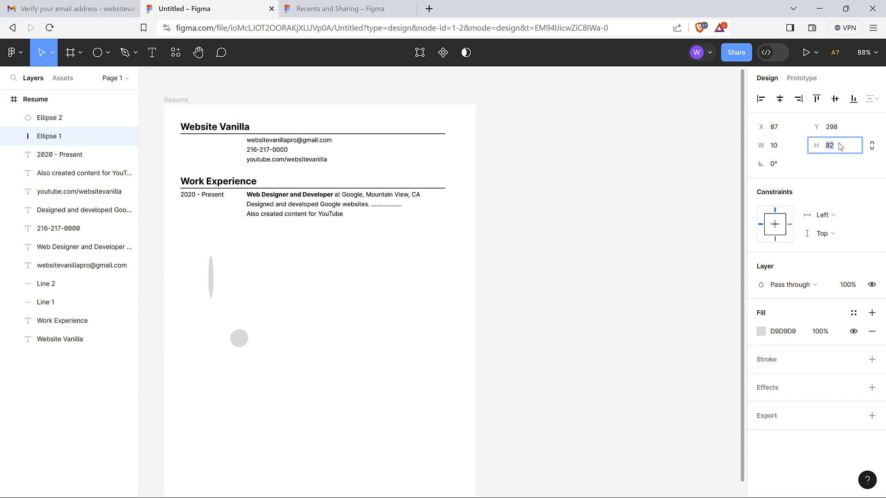
text(10)
key(Return)
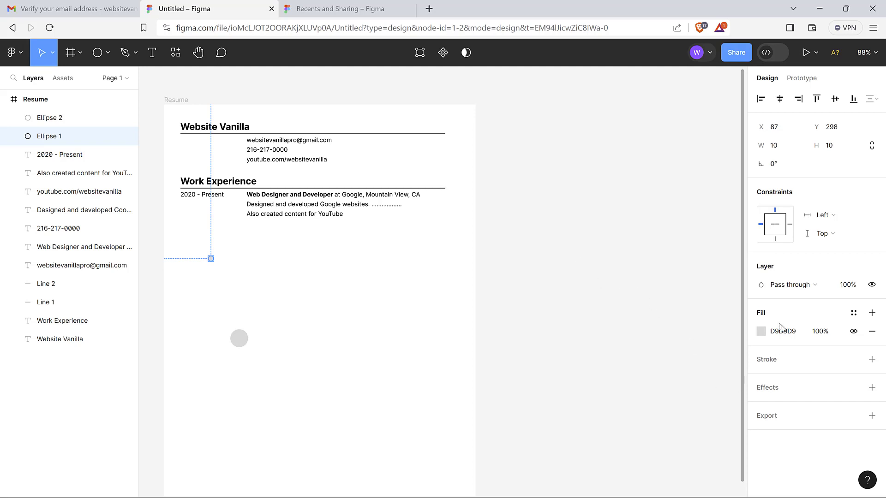
click(762, 335)
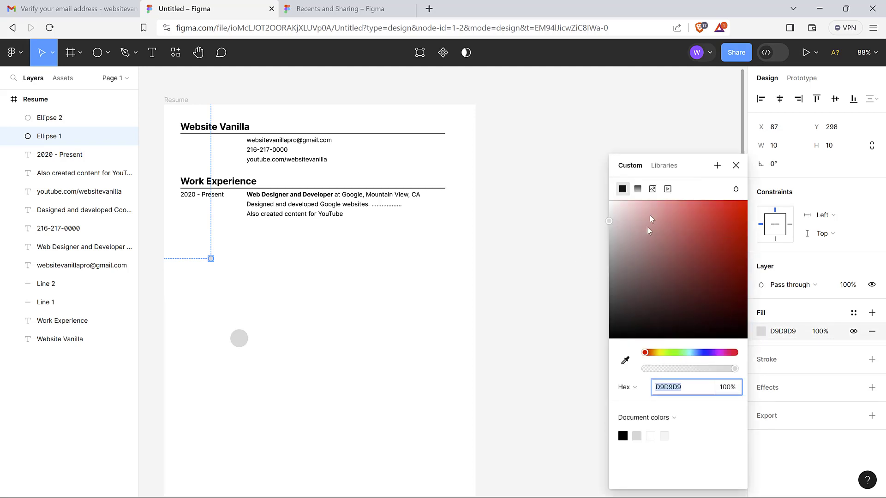
click(637, 437)
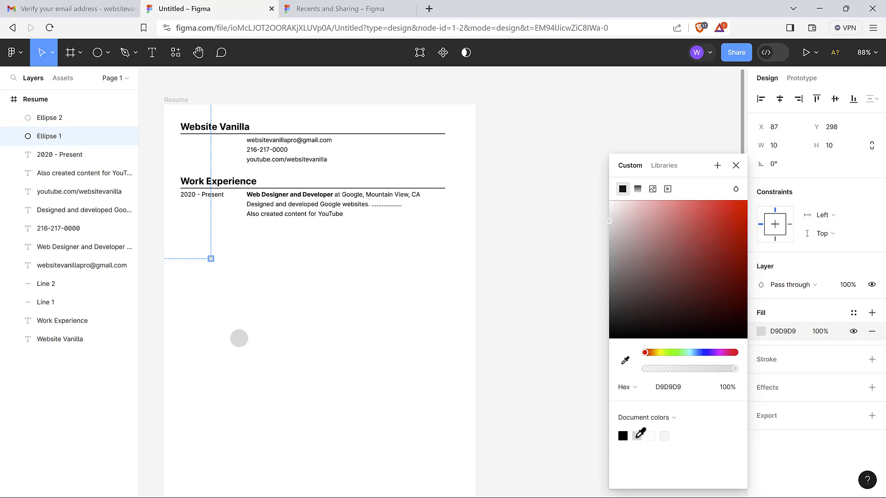
click(623, 436)
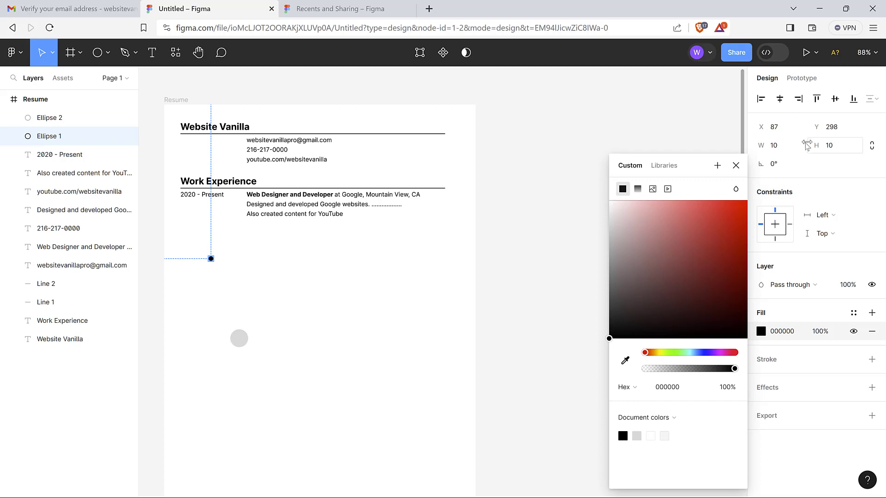
click(789, 151)
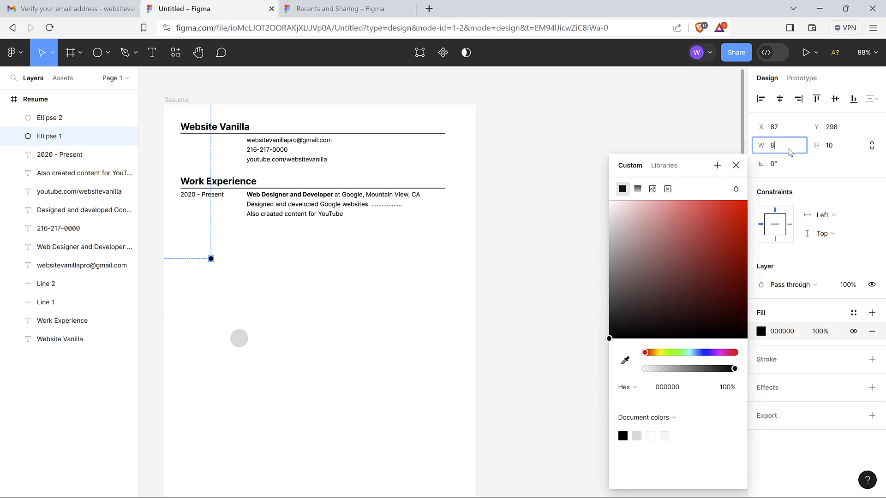
click(844, 145)
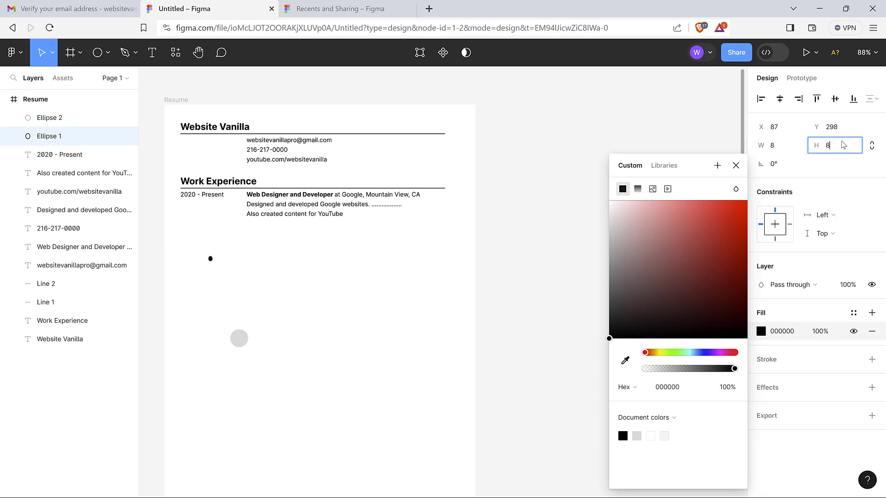
key(Return)
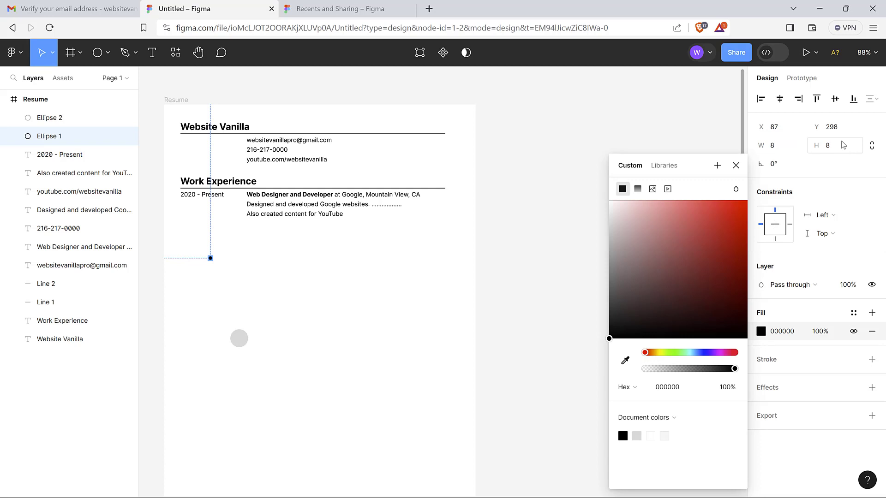
click(381, 281)
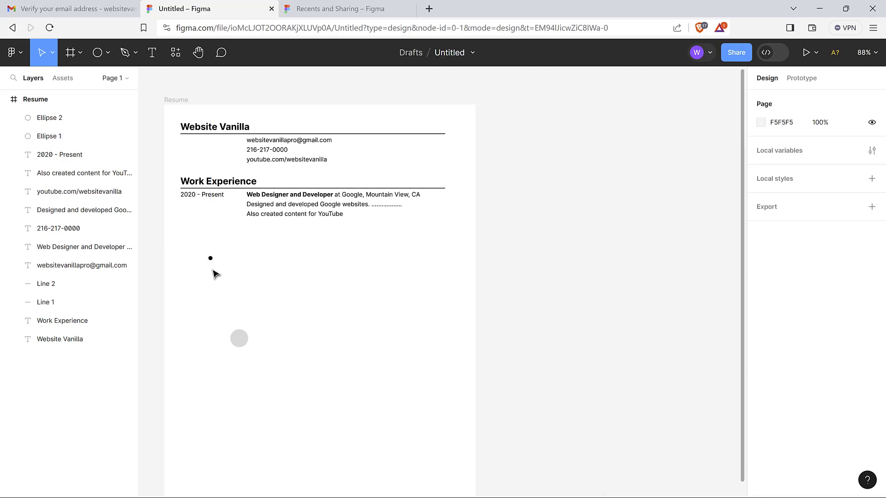
drag(210, 258, 240, 204)
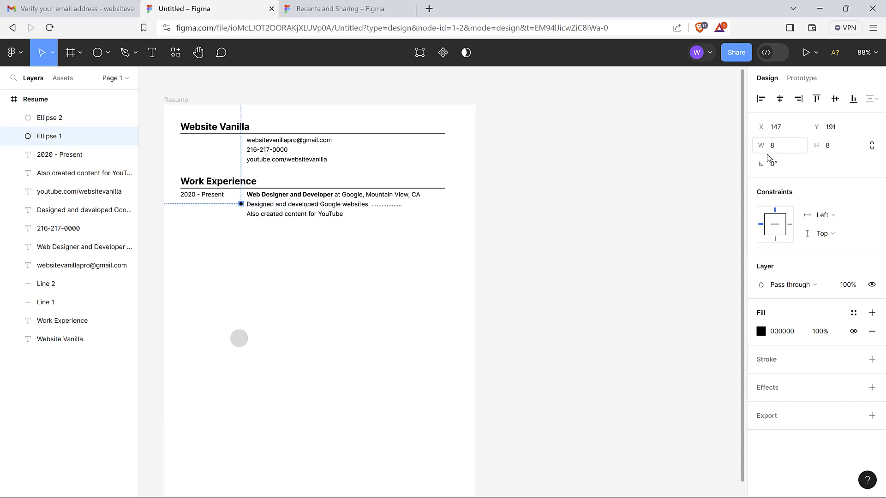
Set the bullet dot's size to 5×5
click(785, 146)
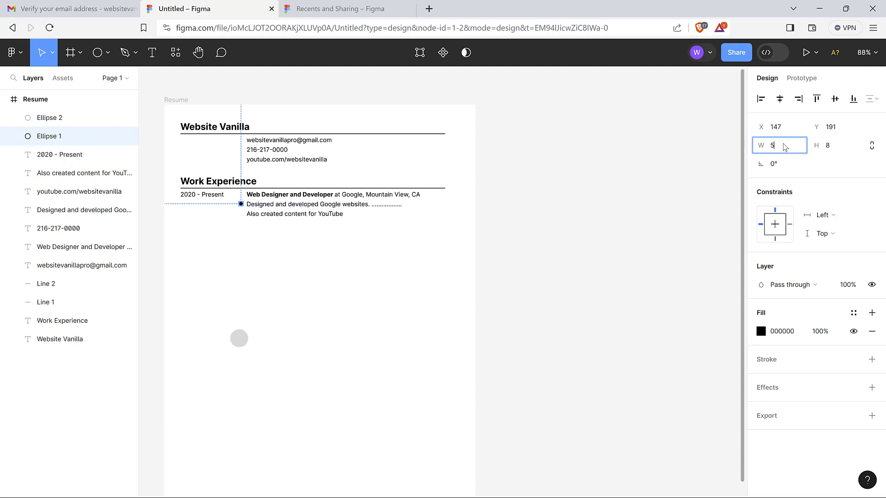
key(Tab)
click(844, 148)
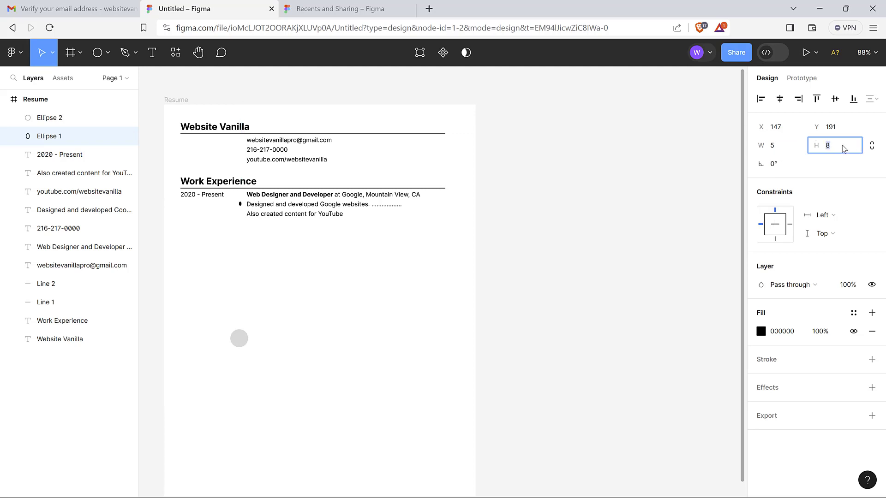
text(5)
key(Return)
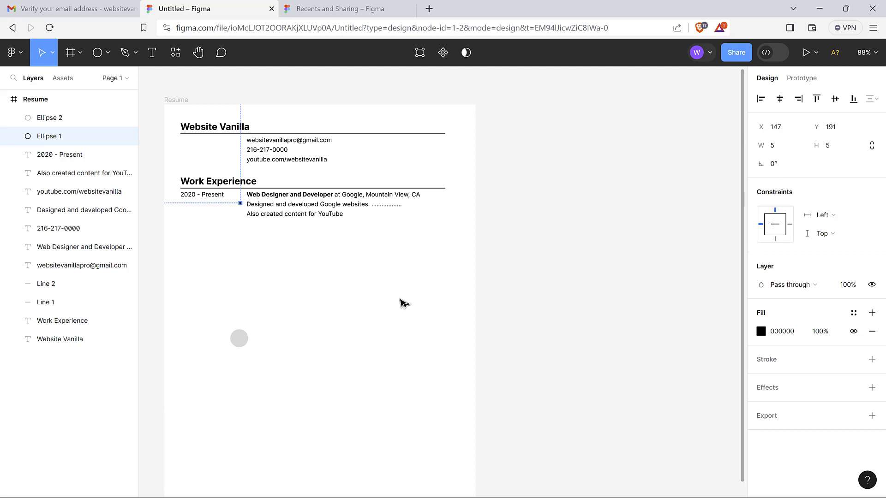
click(402, 304)
click(241, 204)
click(316, 277)
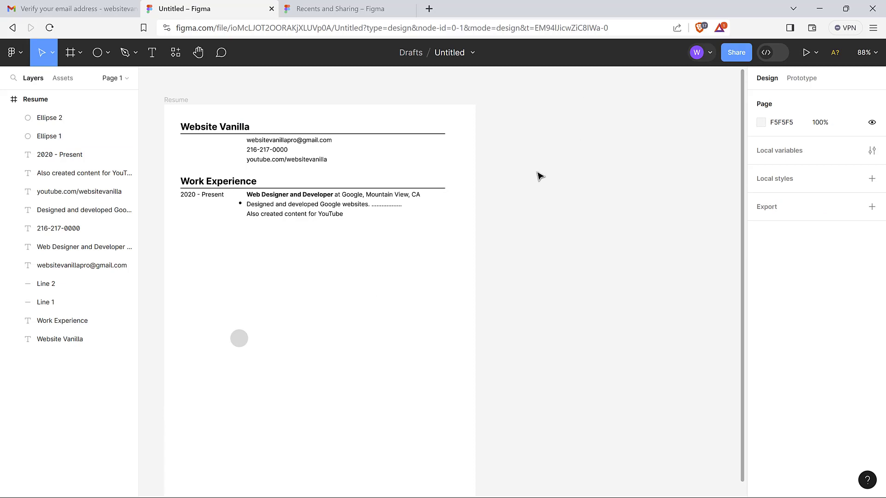
Zoom in and nudge the bullet a few pixels right and down to X 150, Y 193
scroll(538, 173, up, 3)
scroll(537, 173, down, 4)
scroll(538, 173, up, 2)
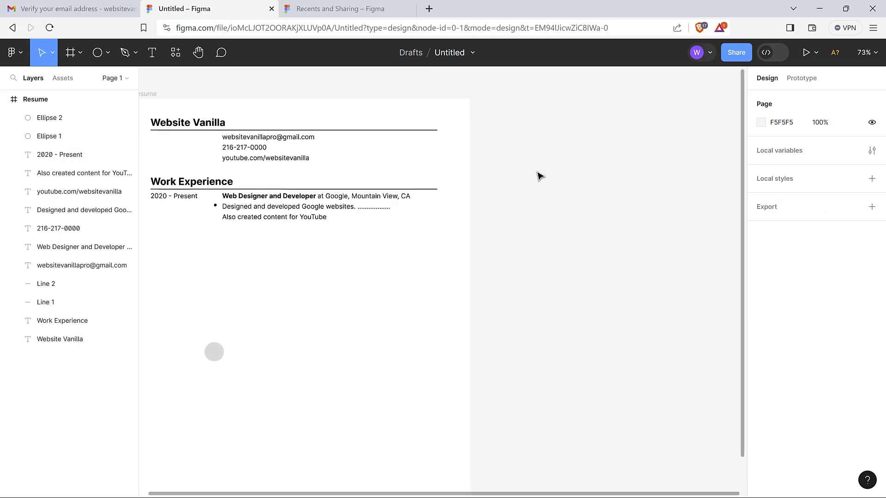
scroll(538, 173, down, 2)
scroll(537, 173, up, 3)
scroll(538, 173, down, 3)
scroll(538, 173, up, 3)
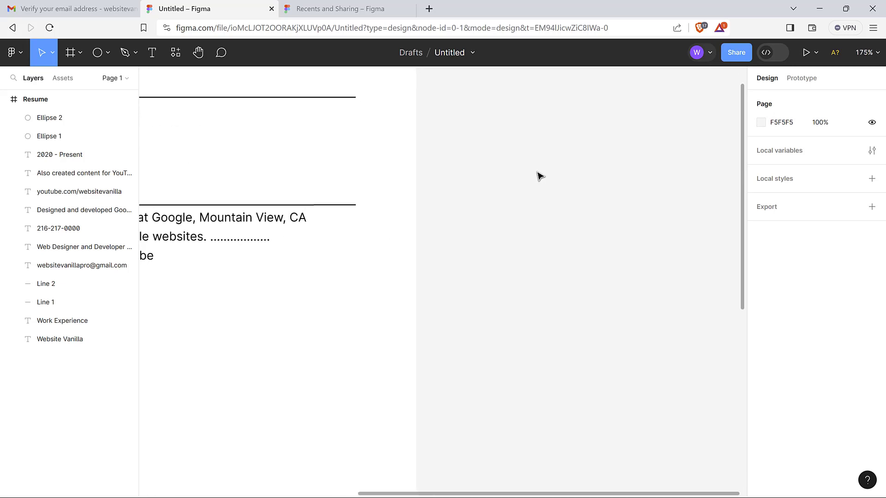
scroll(485, 366, right, 6)
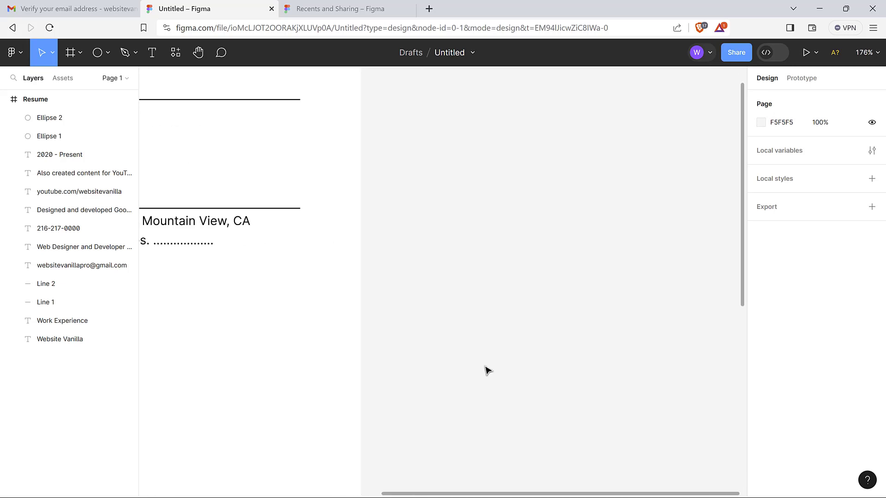
scroll(485, 366, left, 6)
scroll(485, 366, down, 1)
scroll(485, 368, left, 8)
scroll(485, 368, right, 4)
scroll(485, 367, up, 3)
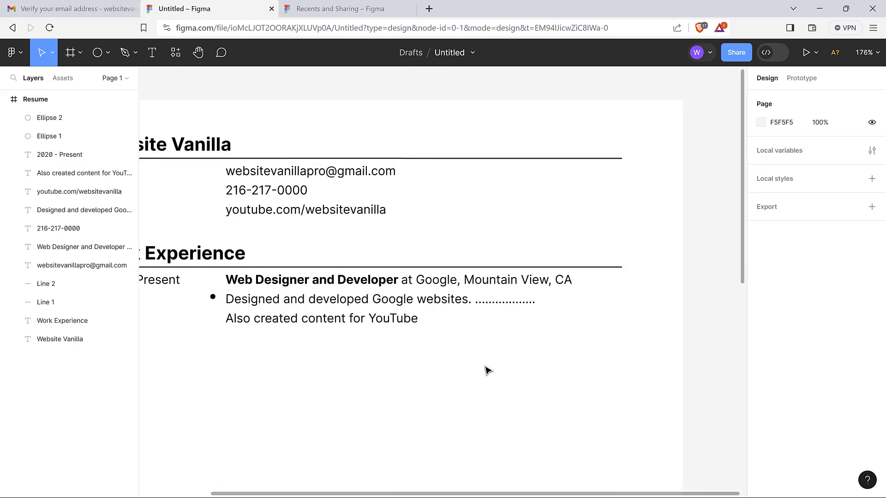
scroll(485, 368, left, 1)
scroll(488, 370, down, 1)
scroll(488, 371, left, 1)
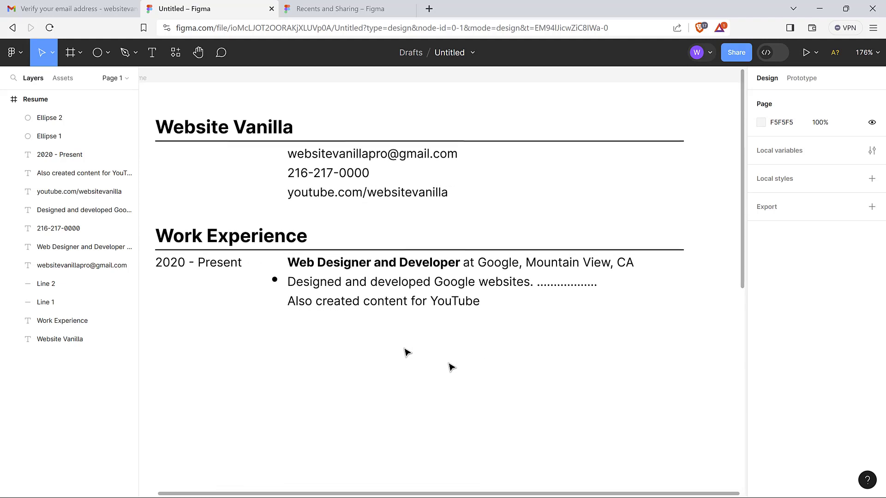
click(275, 279)
drag(276, 280, 279, 283)
click(352, 330)
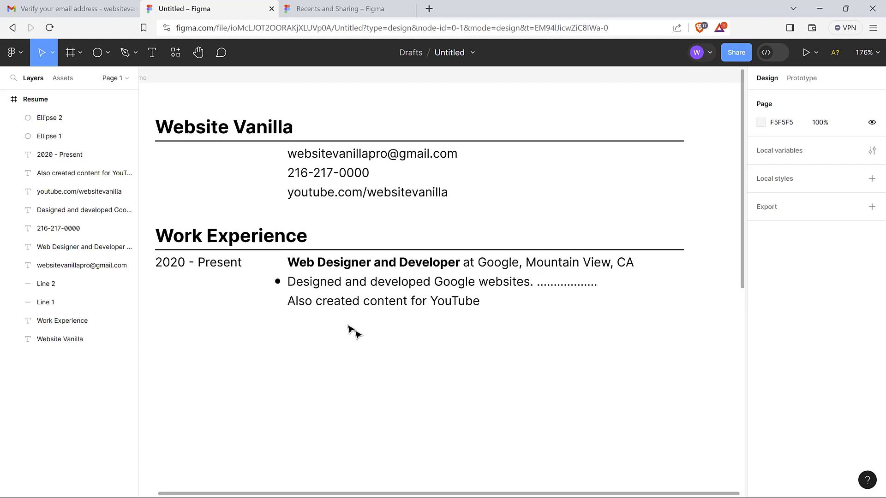
click(279, 283)
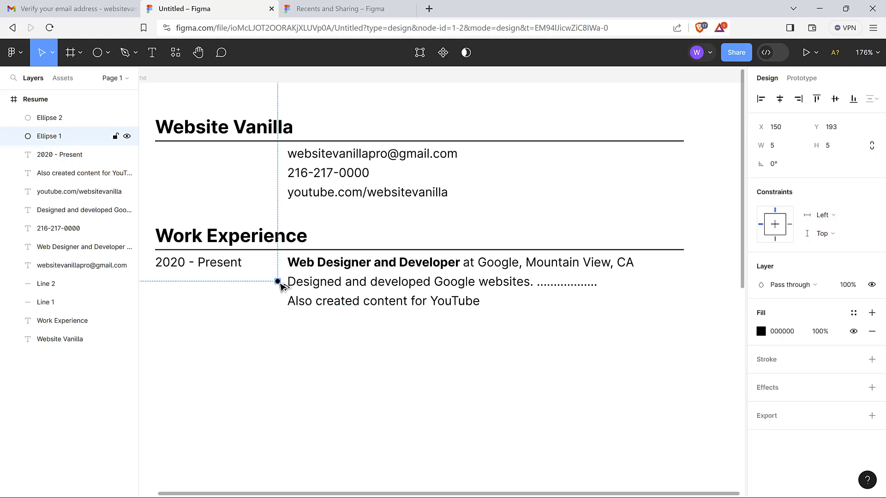
Copy the bullet dot beside the 'Also created content for YouTube' line, aligned under the first dot
alt+drag(279, 283, 281, 302)
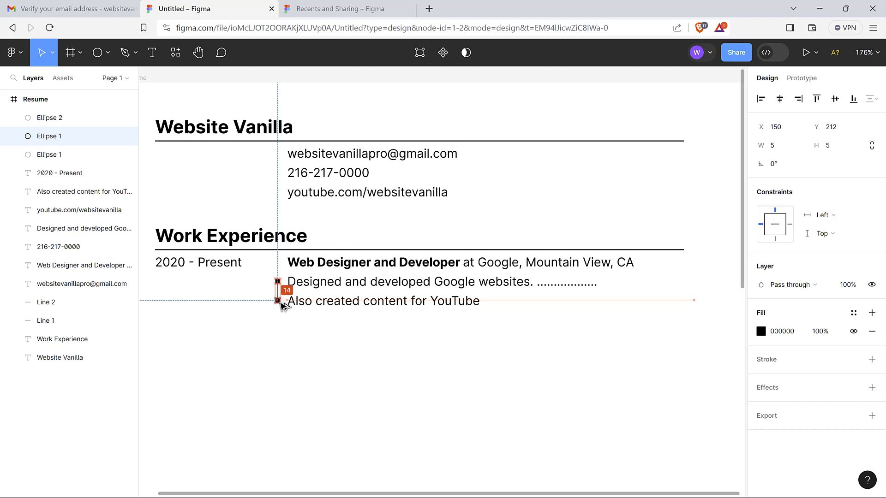
alt+drag(280, 302, 280, 304)
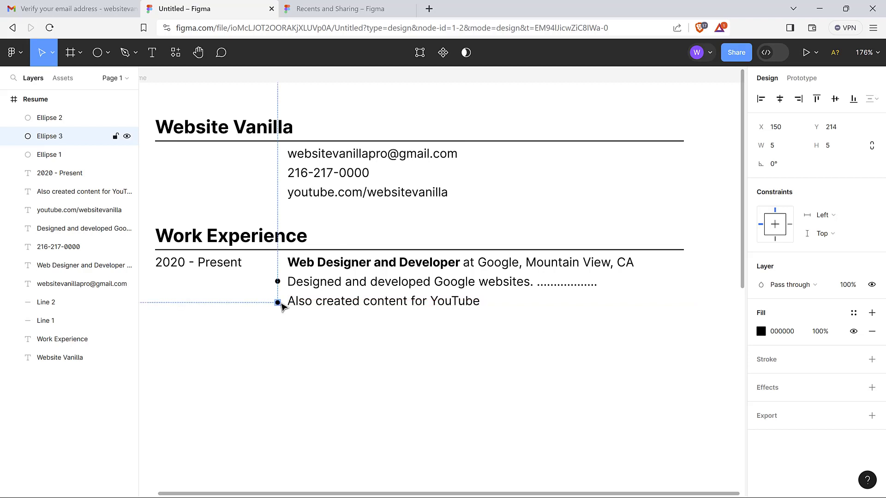
click(285, 314)
click(278, 303)
drag(277, 305, 278, 304)
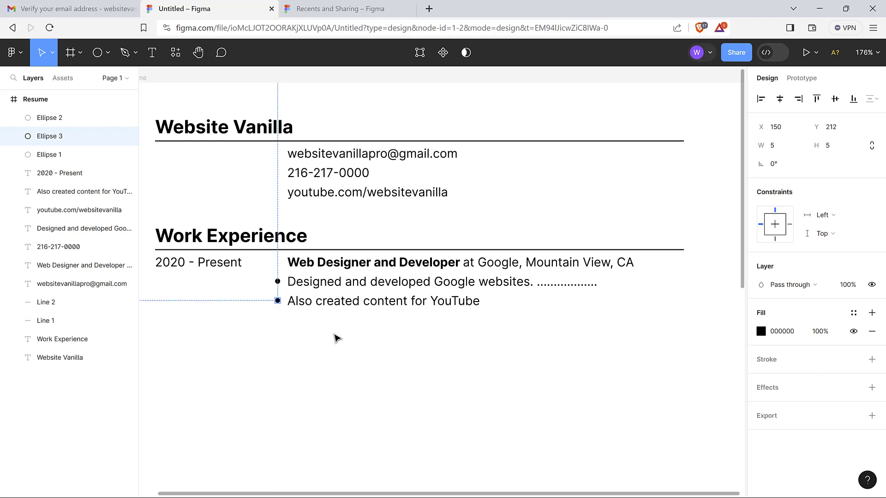
click(356, 346)
Zoom out to view the whole resume frame
scroll(356, 346, down, 3)
scroll(355, 346, up, 1)
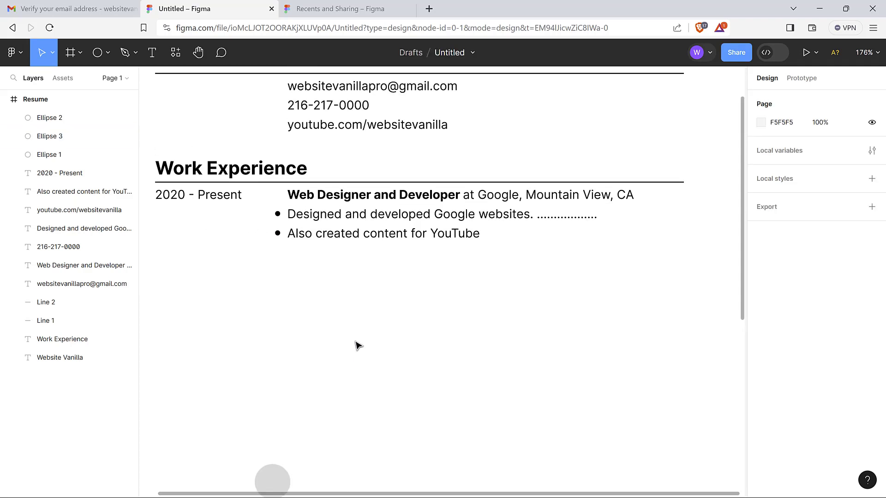
scroll(358, 345, up, 3)
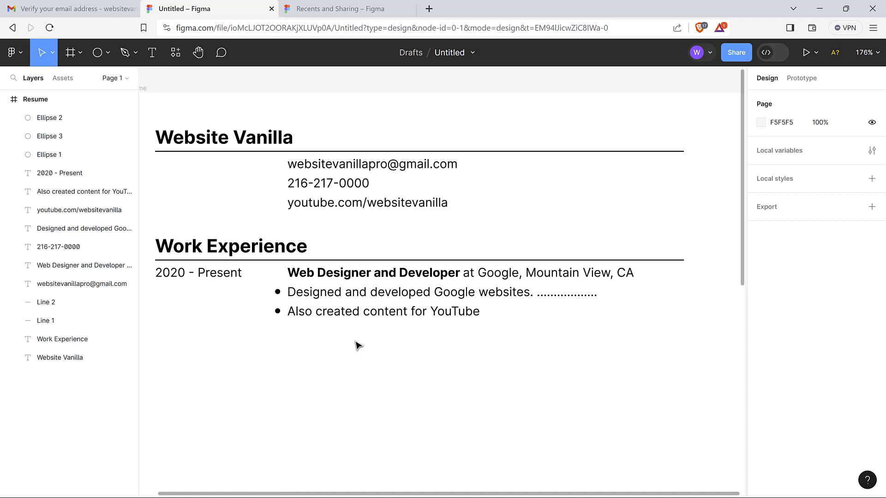
scroll(358, 345, down, 1)
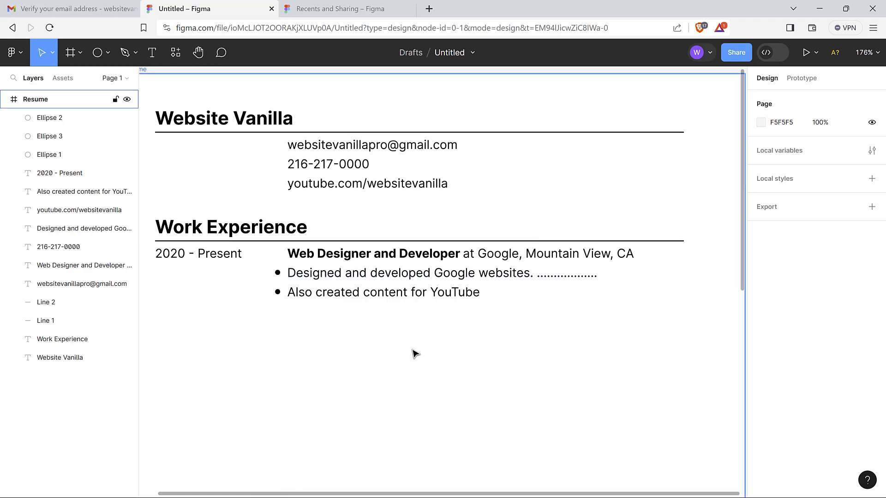
key(ctrl+0)
scroll(465, 348, down, 3)
scroll(465, 348, right, 3)
scroll(465, 348, left, 2)
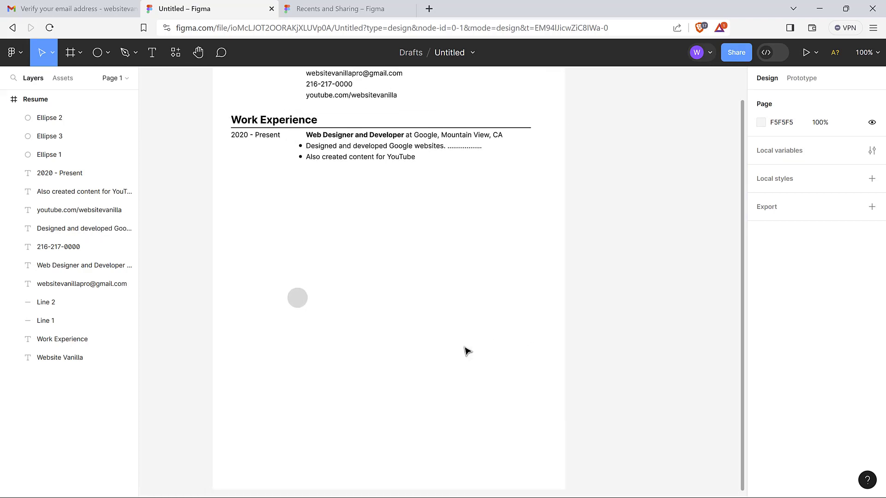
scroll(465, 350, up, 4)
scroll(465, 349, left, 1)
scroll(644, 255, up, 1)
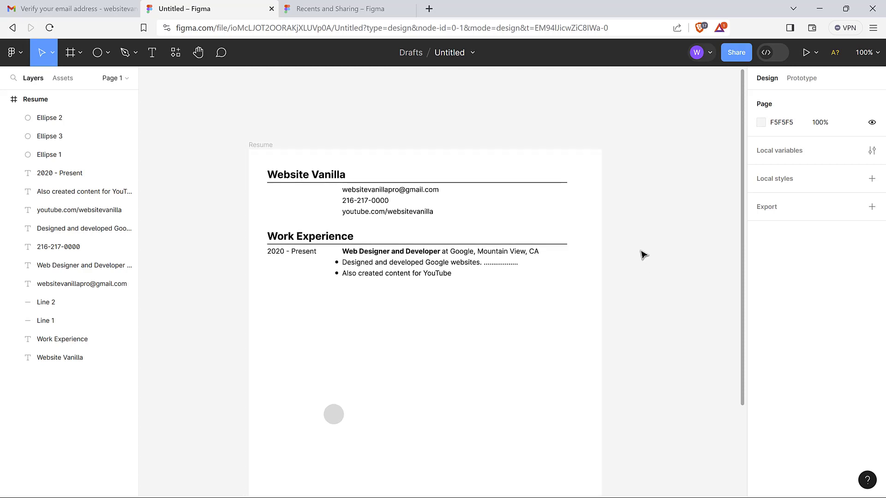
scroll(644, 254, up, 3)
scroll(644, 255, left, 1)
scroll(643, 255, up, 3)
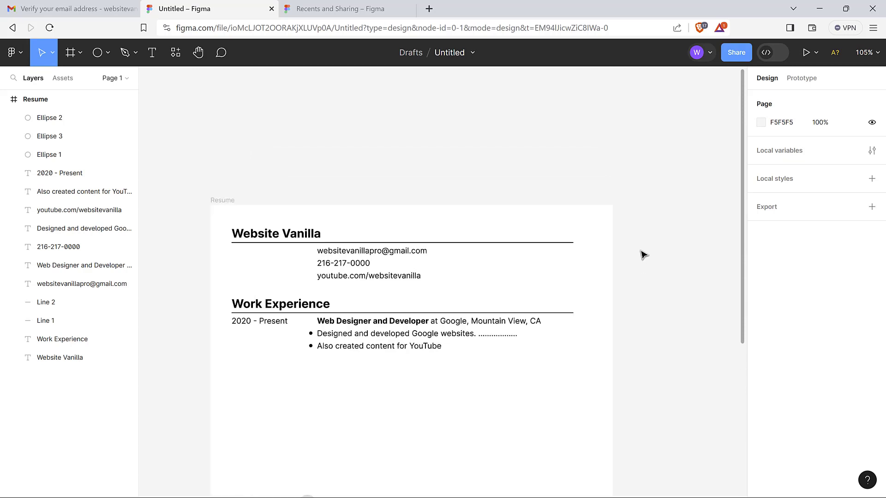
scroll(562, 311, down, 6)
scroll(521, 333, down, 2)
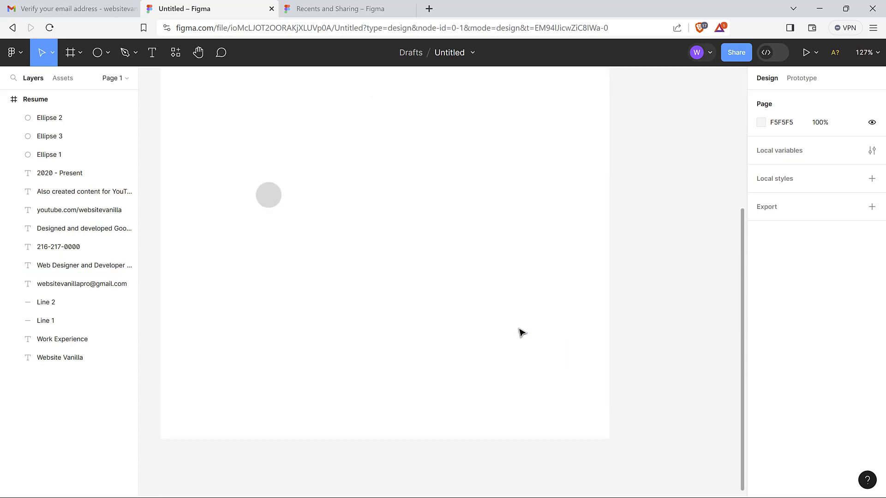
scroll(522, 333, up, 5)
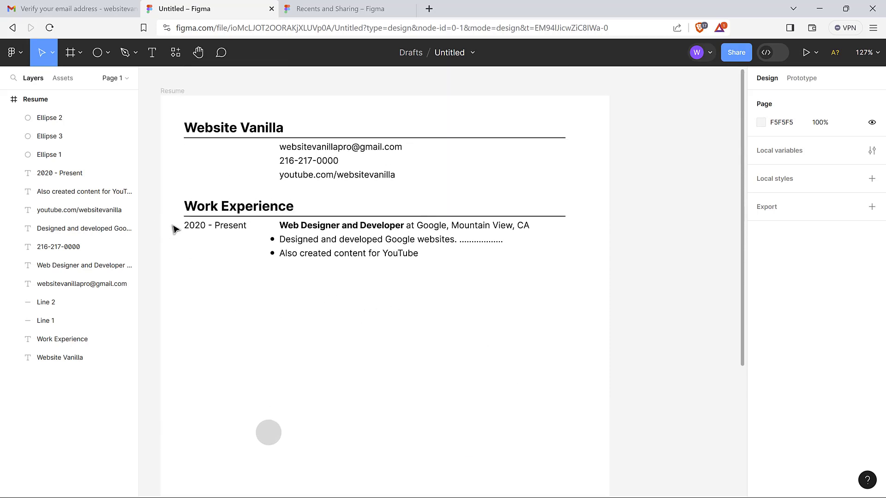
Copy the work entry's date, job title and both bulleted lines below the original
drag(174, 226, 425, 279)
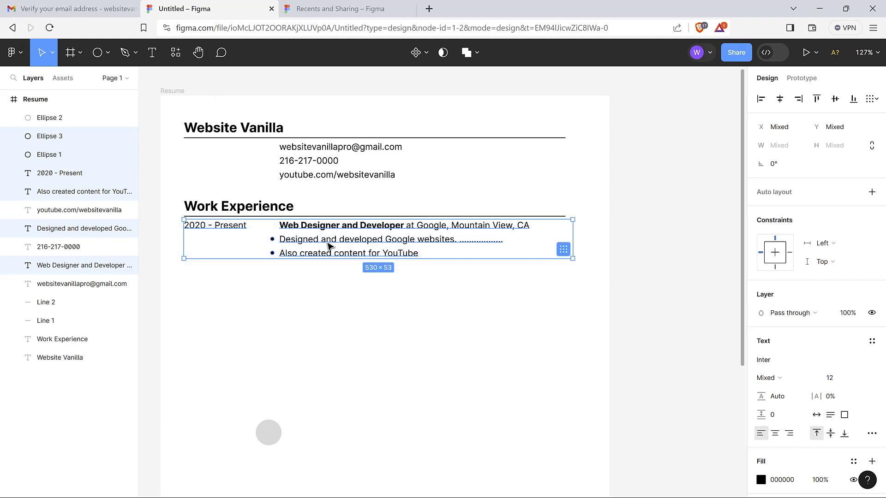
drag(329, 245, 329, 296)
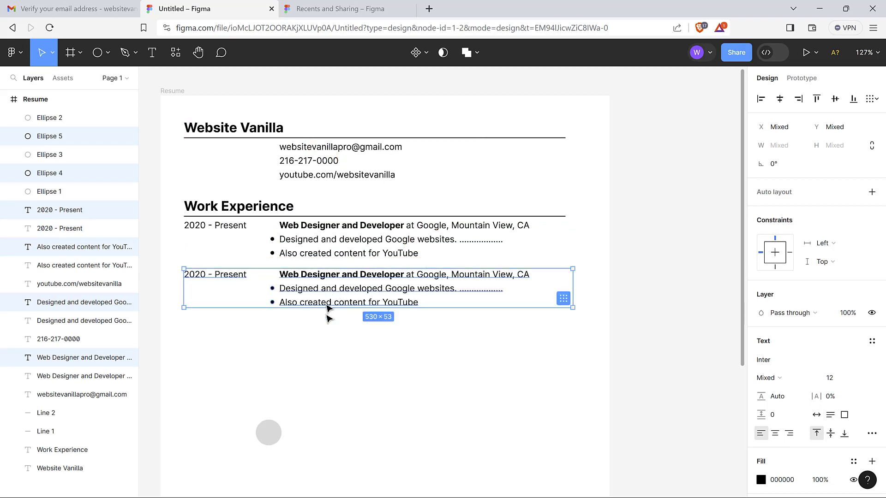
click(317, 345)
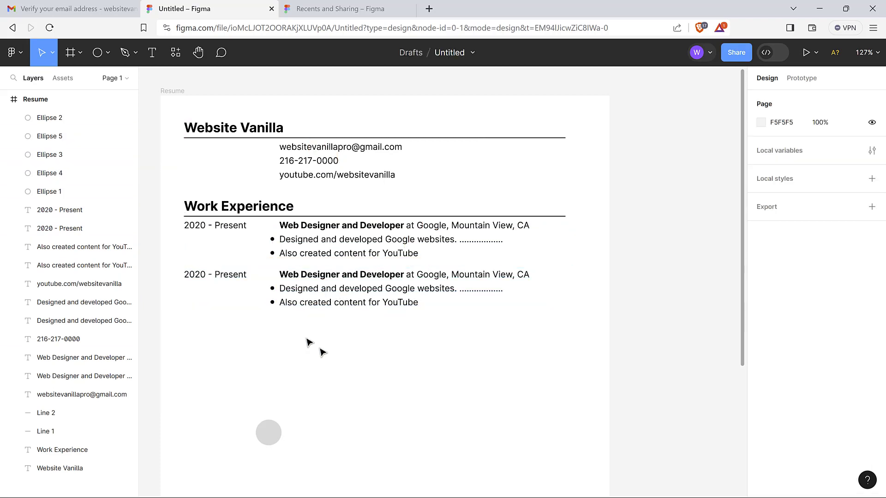
Change the copied entry's date to 2016 - 2020
click(202, 278)
double_click(224, 276)
click(228, 275)
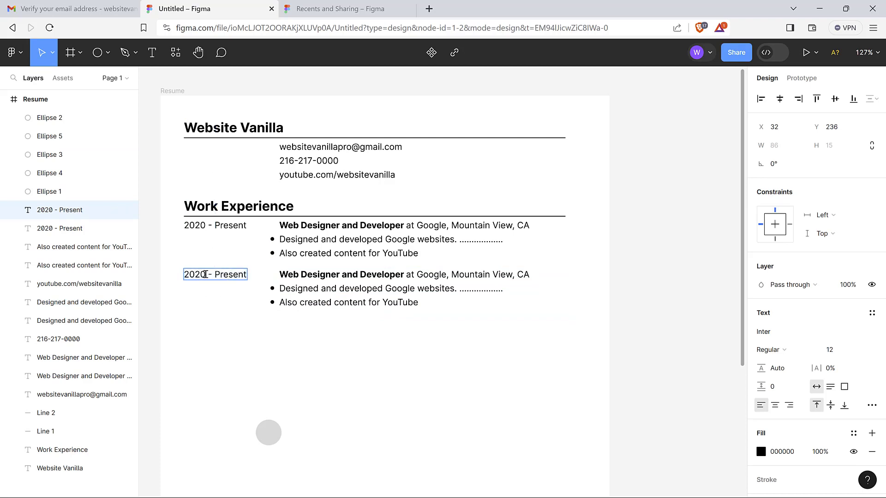
key(BackSpace)
text(16)
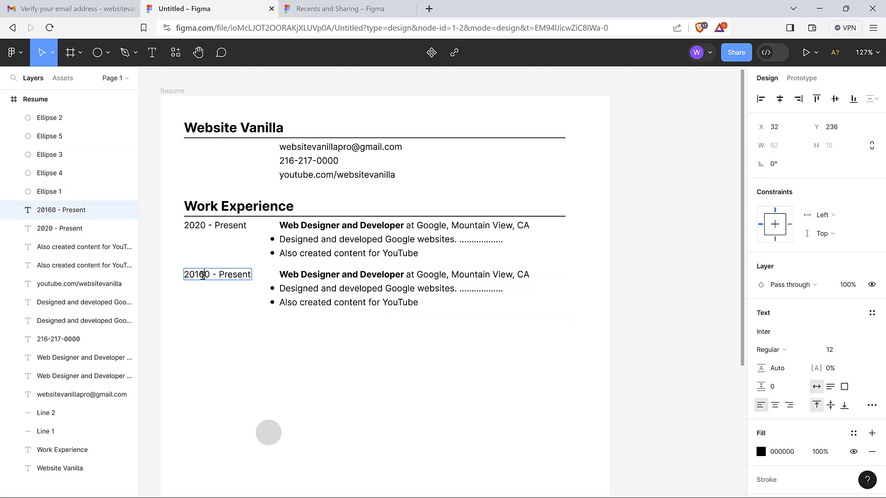
key(Delete)
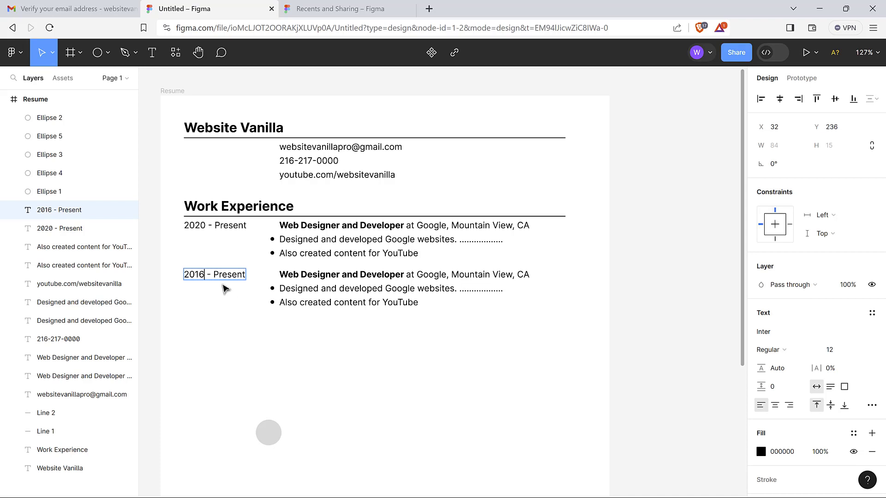
key(Delete)
key(Delete)
key(Delete)
key(Delete)
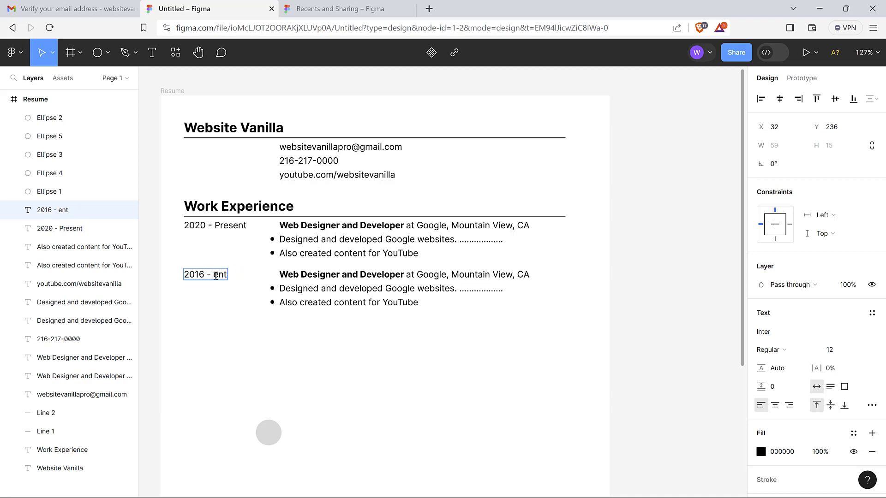
key(Delete)
text(2020)
click(311, 328)
click(368, 335)
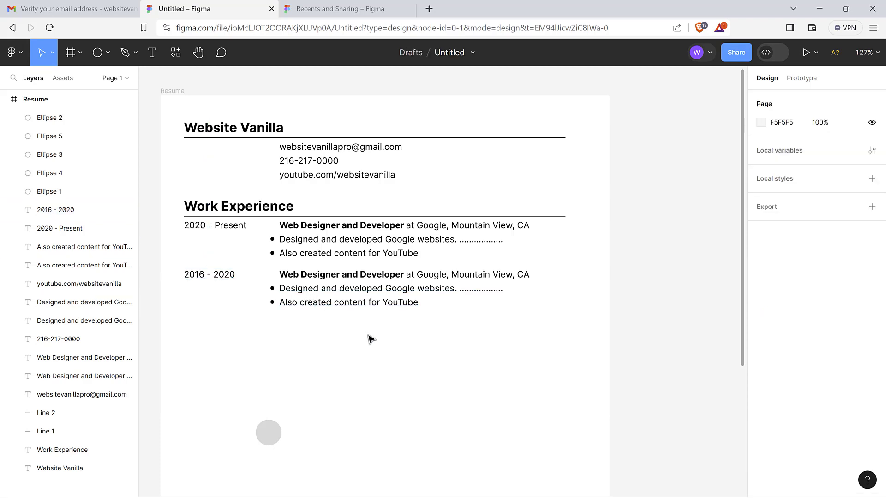
Retitle the copied job line as Design Intern at Small Company, Reno
double_click(328, 276)
click(378, 276)
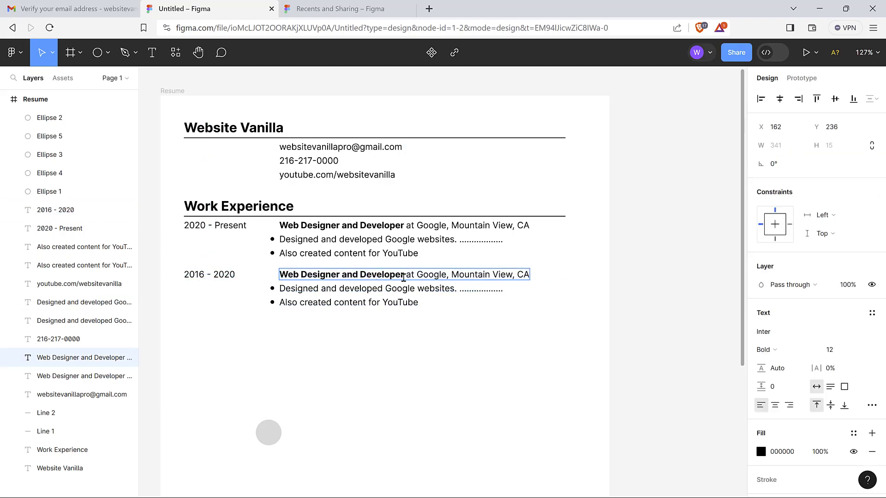
drag(404, 275, 286, 276)
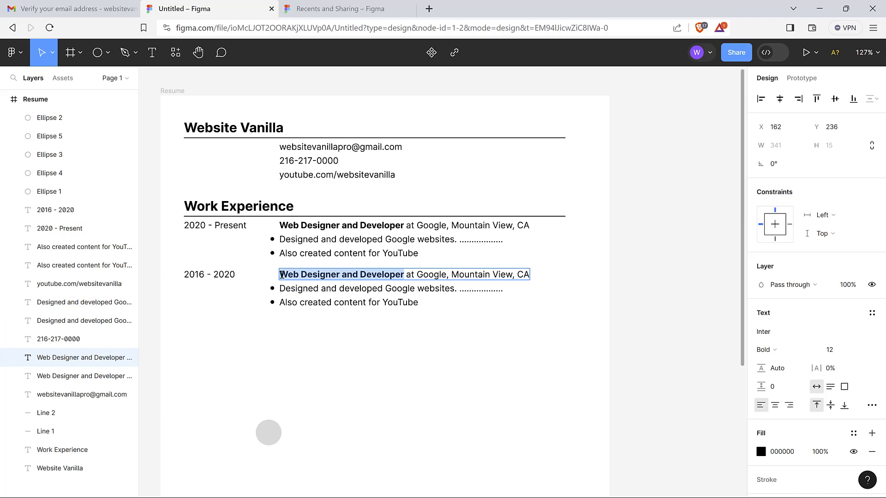
text(Design)
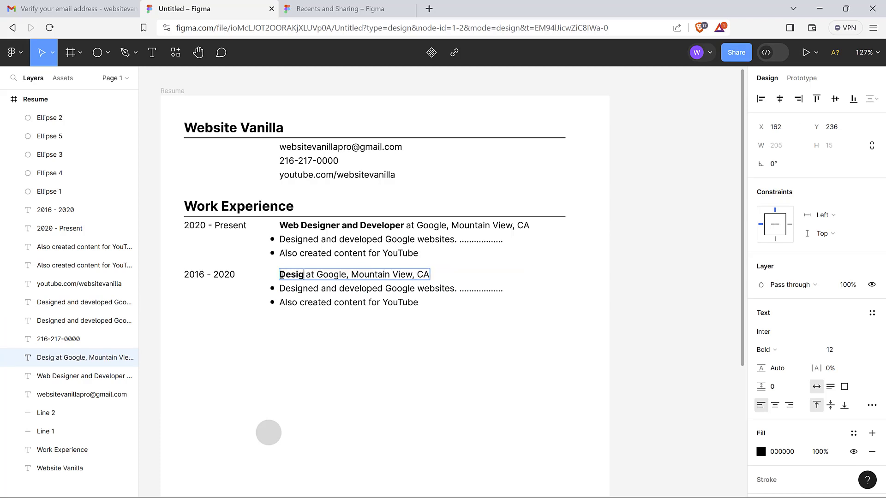
text( Intern)
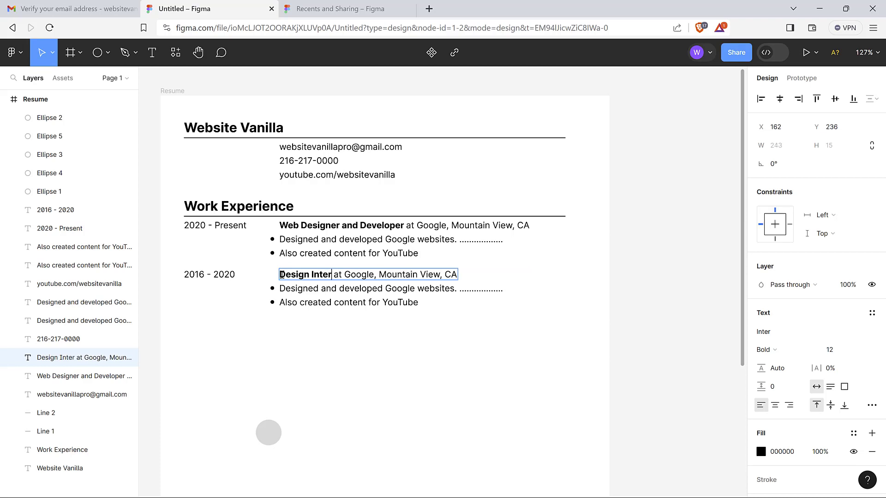
double_click(368, 276)
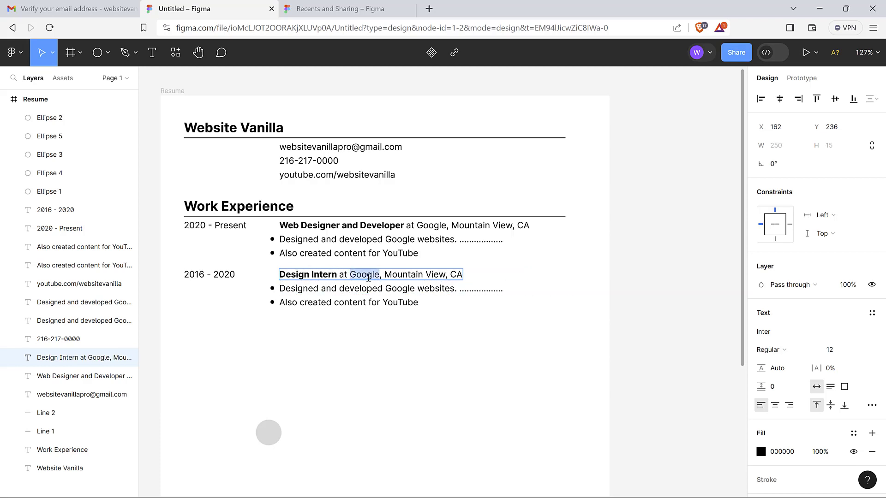
text(Small Co)
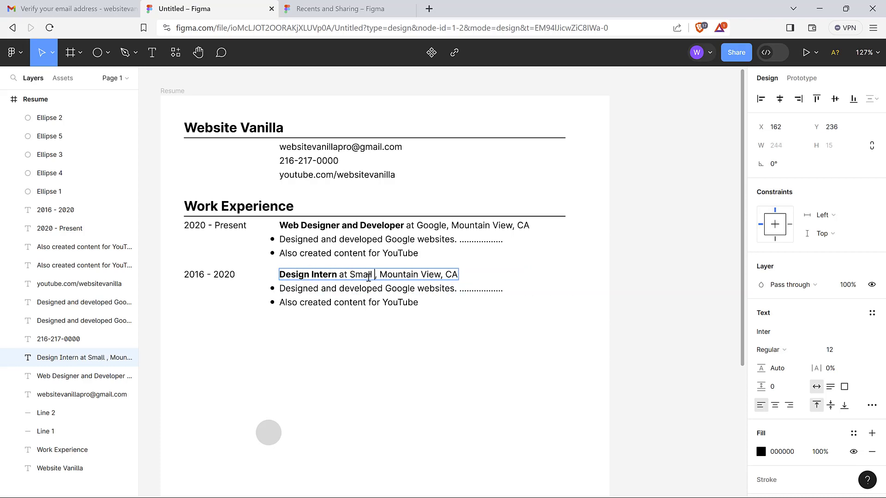
text(mpany)
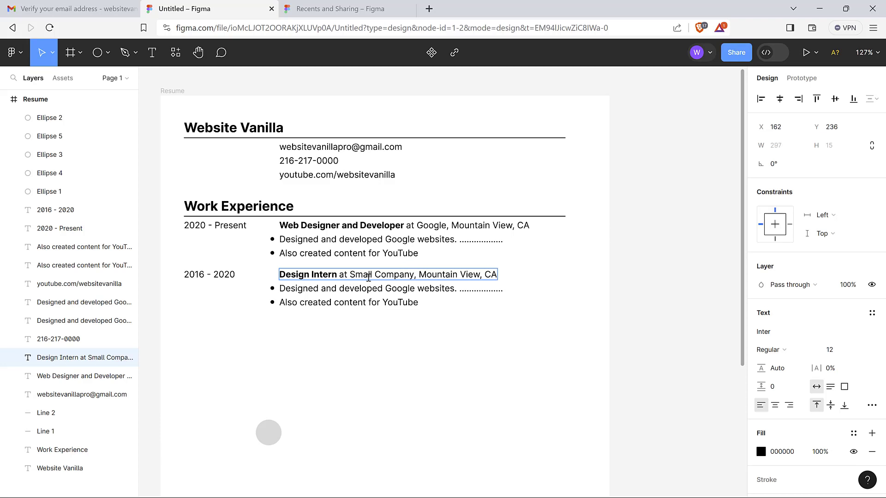
drag(421, 276, 477, 276)
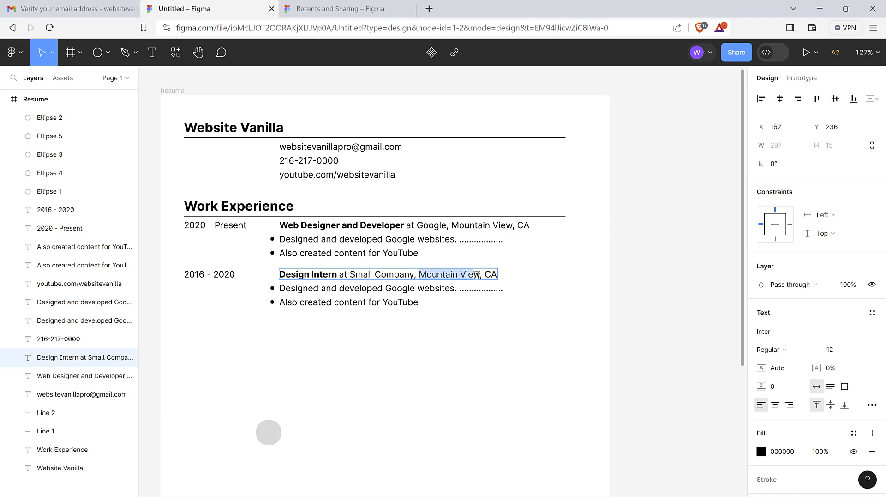
text(Reno)
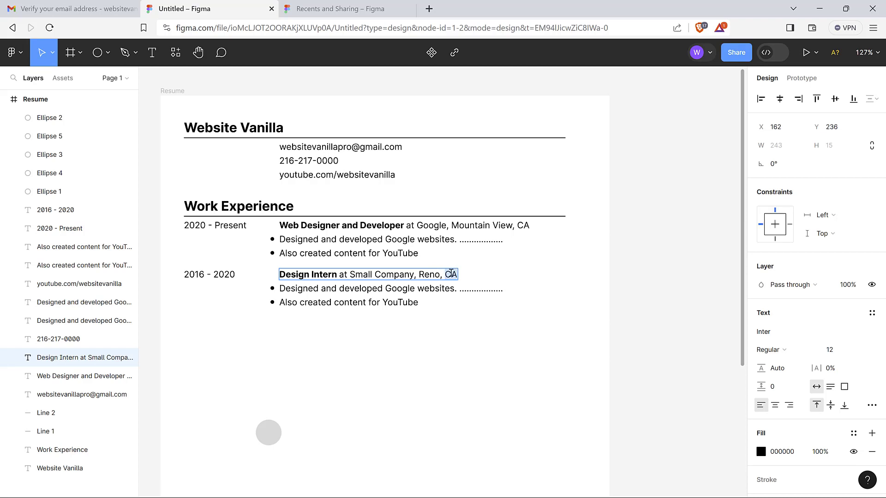
click(409, 356)
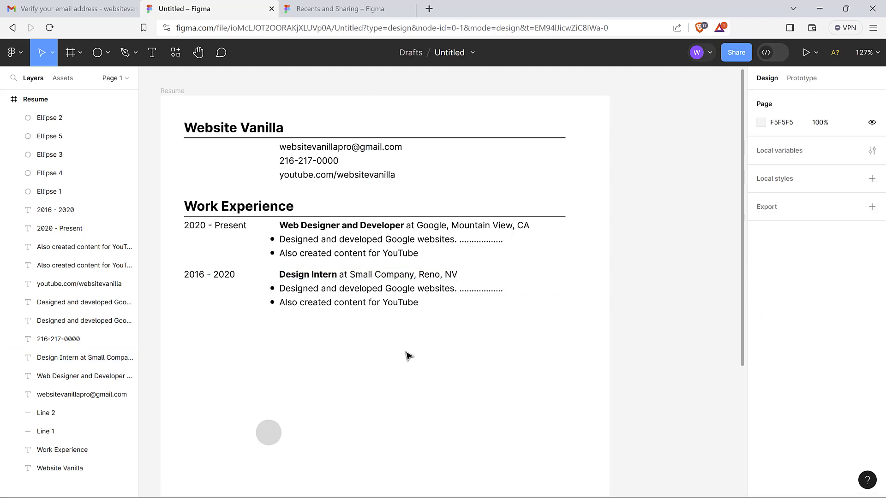
Edit the first bullet to read 'Designed and developed small websites.'
click(406, 295)
double_click(406, 291)
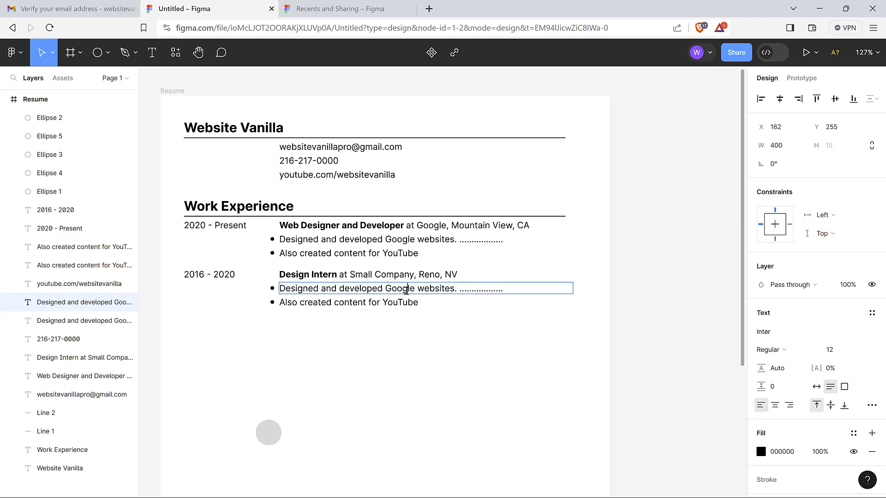
double_click(406, 290)
text(small)
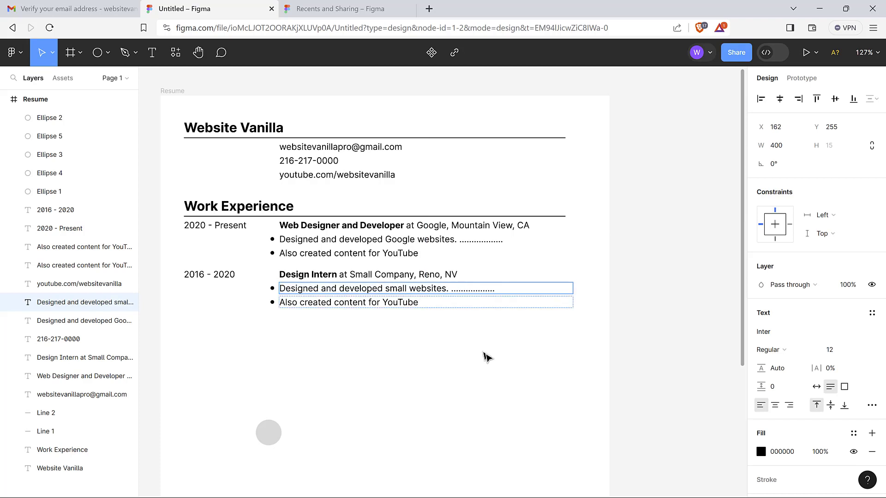
key(Escape)
click(540, 324)
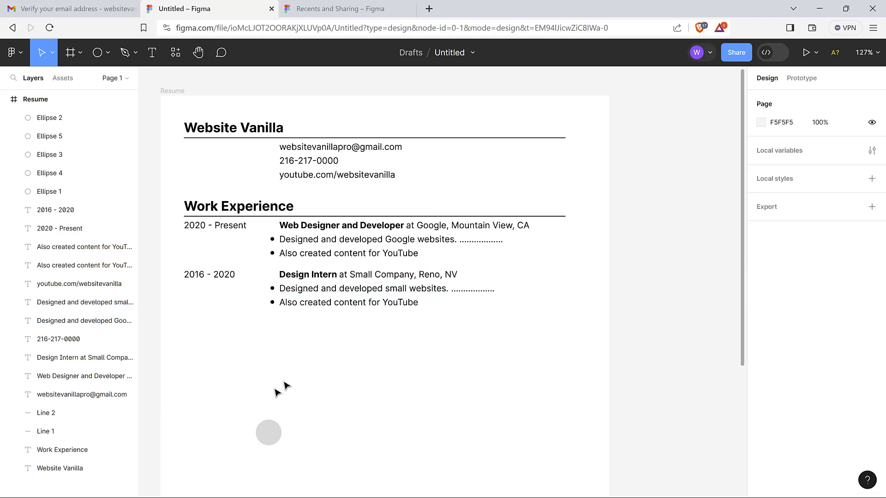
scroll(351, 407, down, 1)
scroll(351, 407, down, 2)
scroll(351, 407, up, 4)
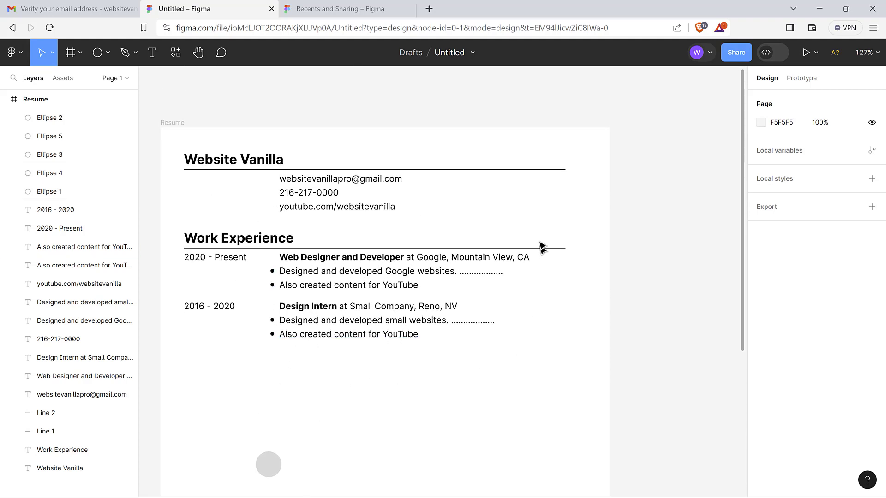
click(177, 129)
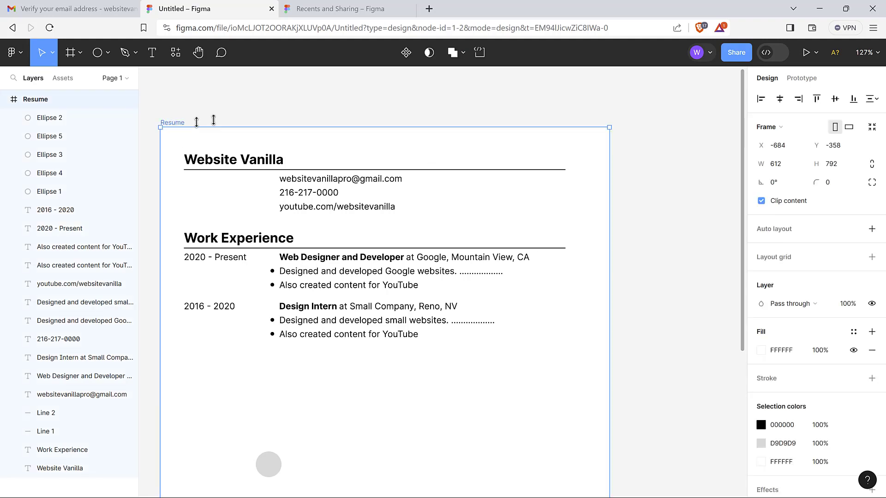
right_click(281, 110)
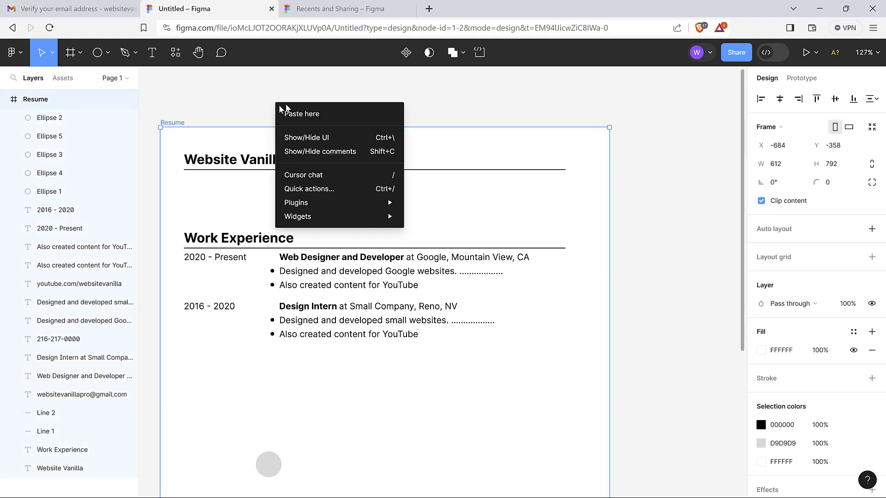
click(462, 100)
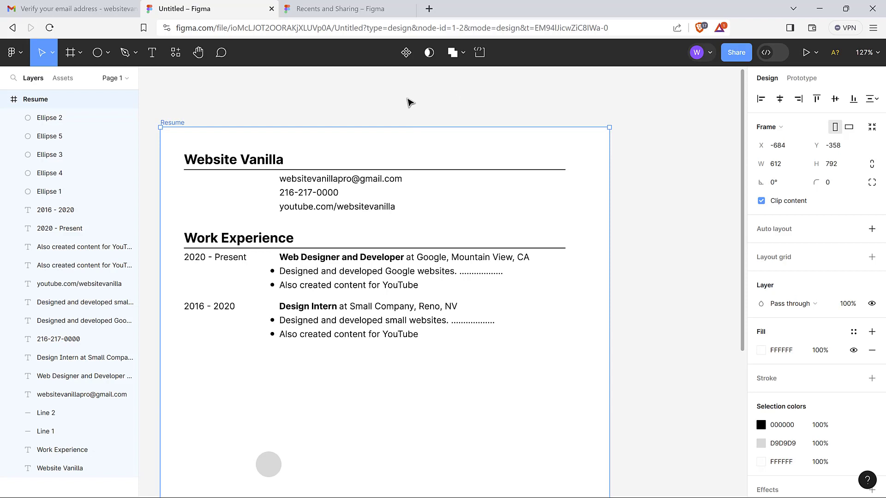
click(411, 102)
scroll(408, 115, up, 2)
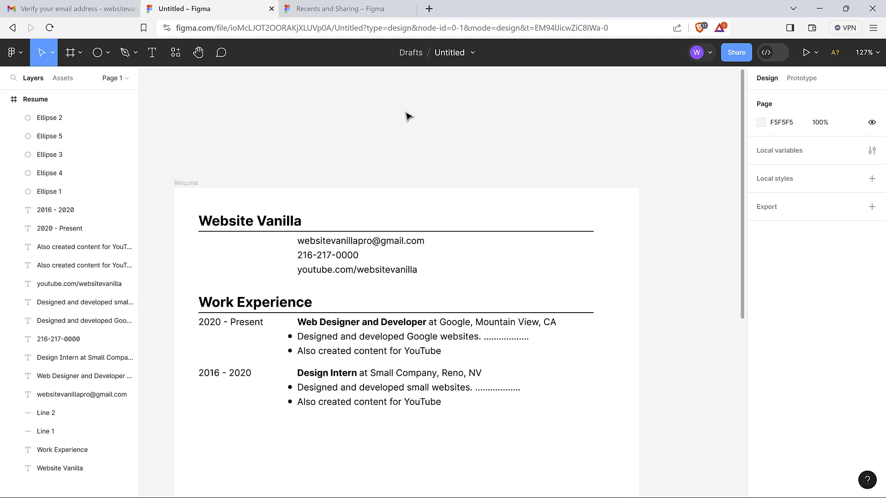
scroll(409, 115, up, 5)
scroll(408, 116, down, 7)
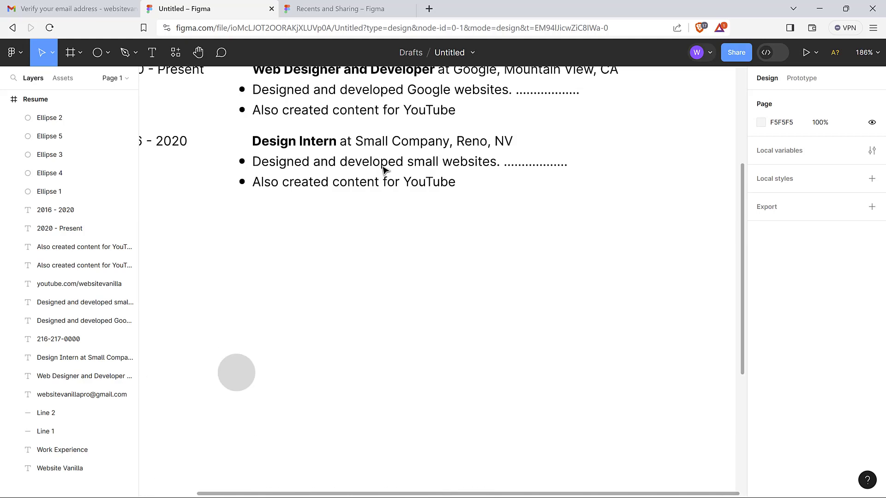
Give all four work bullet dots a 60% opacity black fill
scroll(382, 171, up, 3)
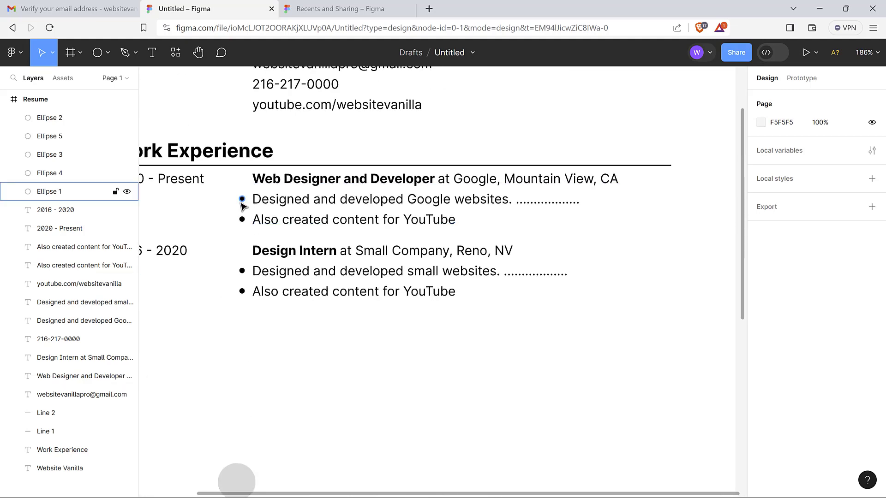
click(242, 199)
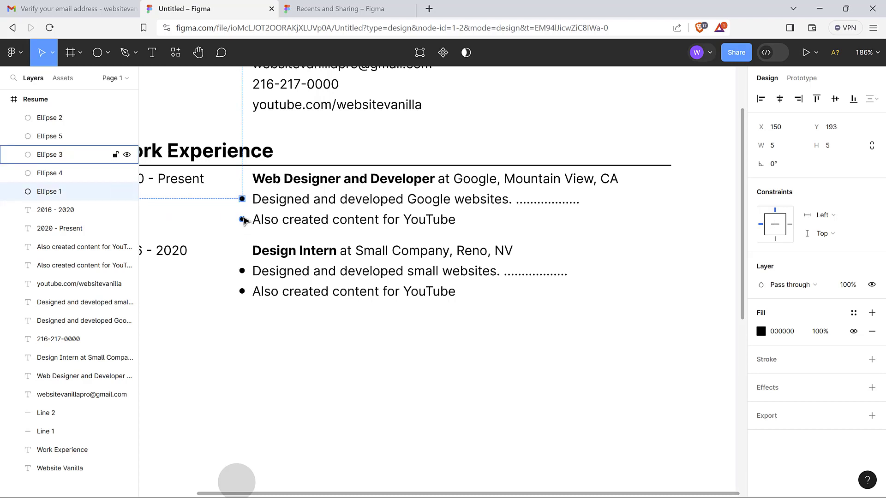
shift+click(241, 219)
shift+click(242, 273)
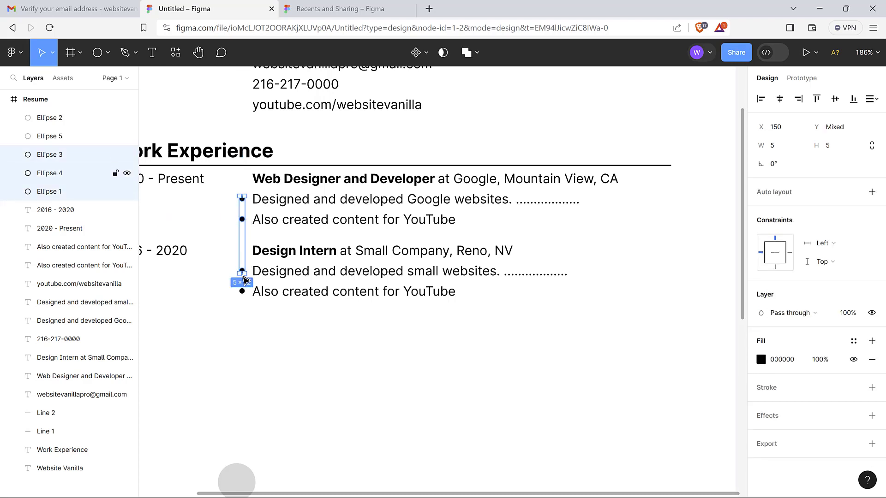
shift+click(242, 292)
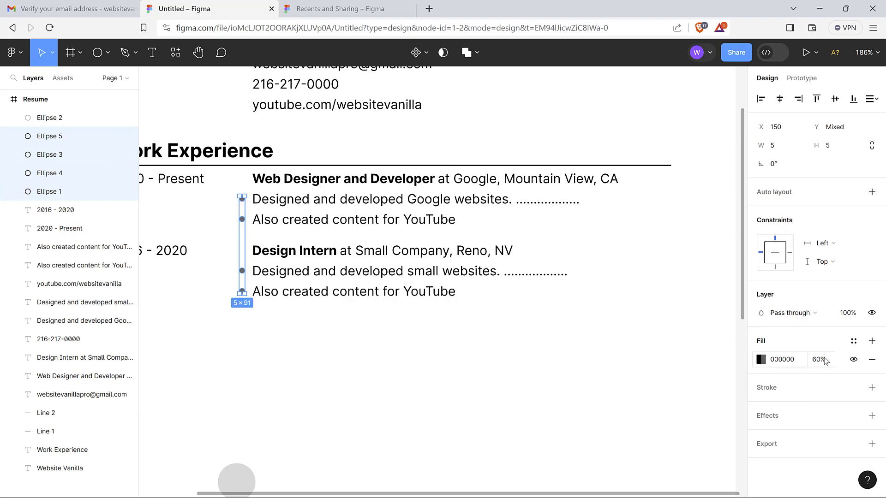
click(534, 424)
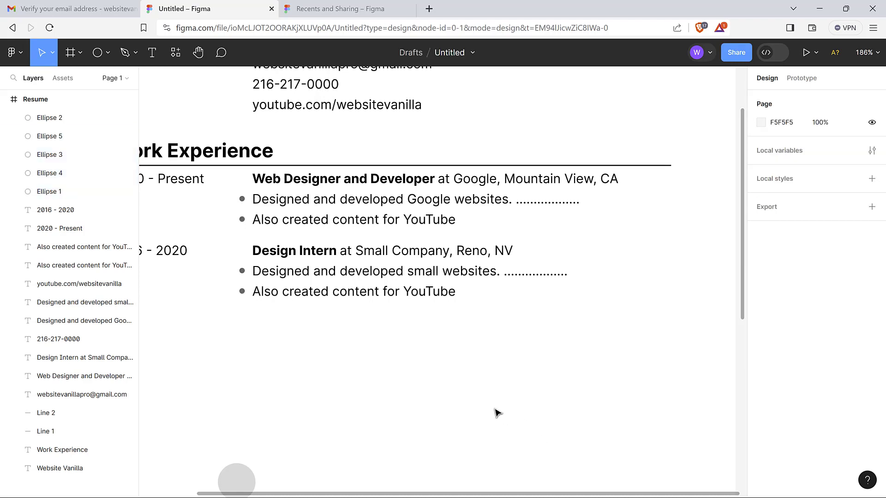
Zoom to 100% and check a bullet dot's softened opacity
scroll(497, 413, down, 1)
key(shift+0)
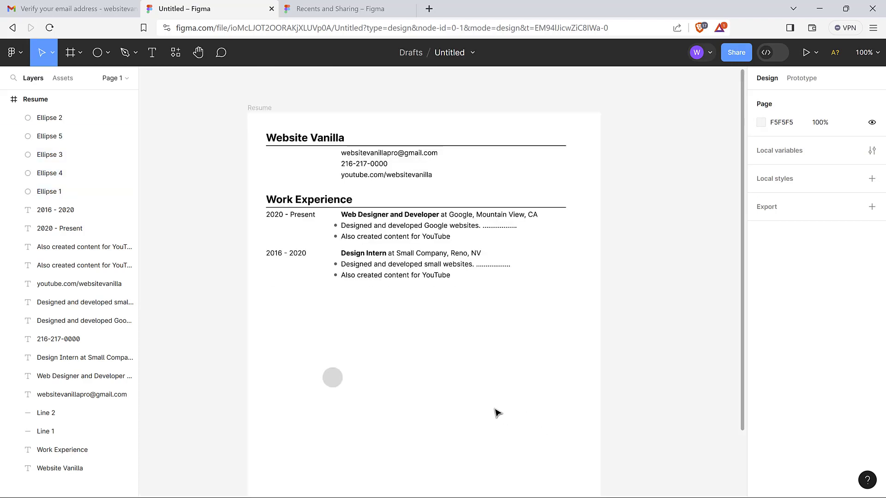
click(335, 265)
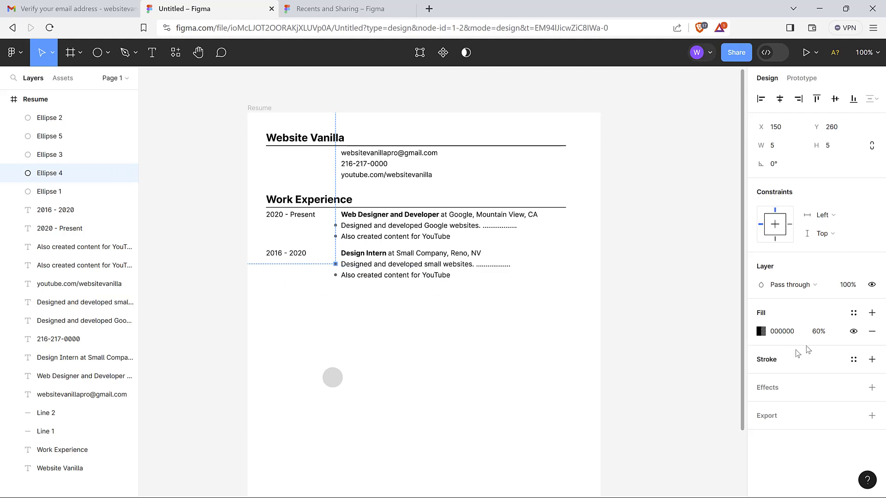
click(531, 367)
scroll(466, 359, down, 1)
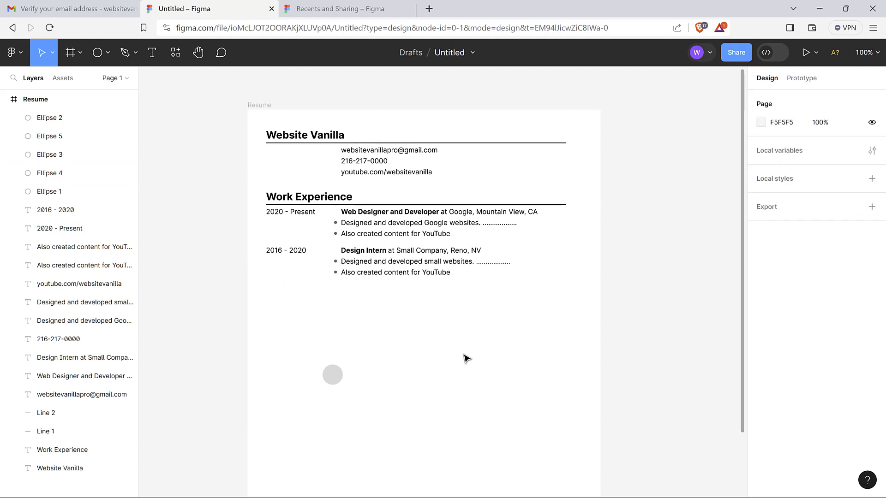
Delete the stray grey circle and copy the 2016 - 2020 Design Intern entry below the original
click(337, 360)
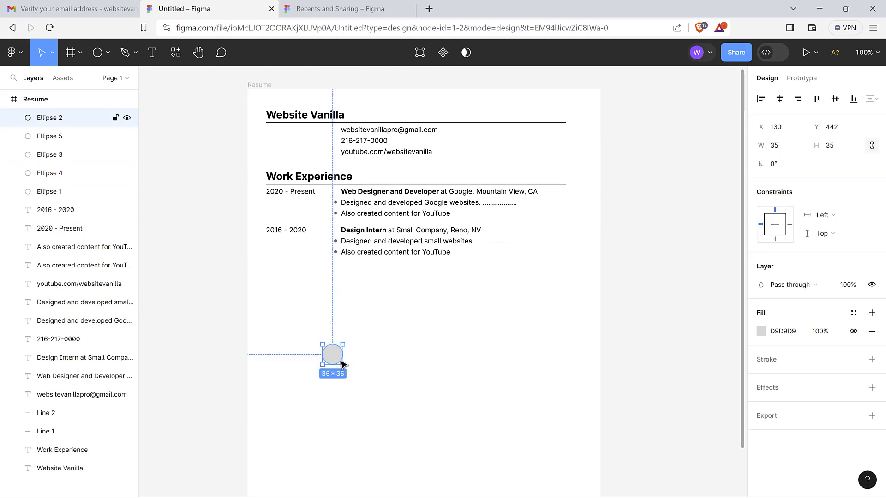
key(Delete)
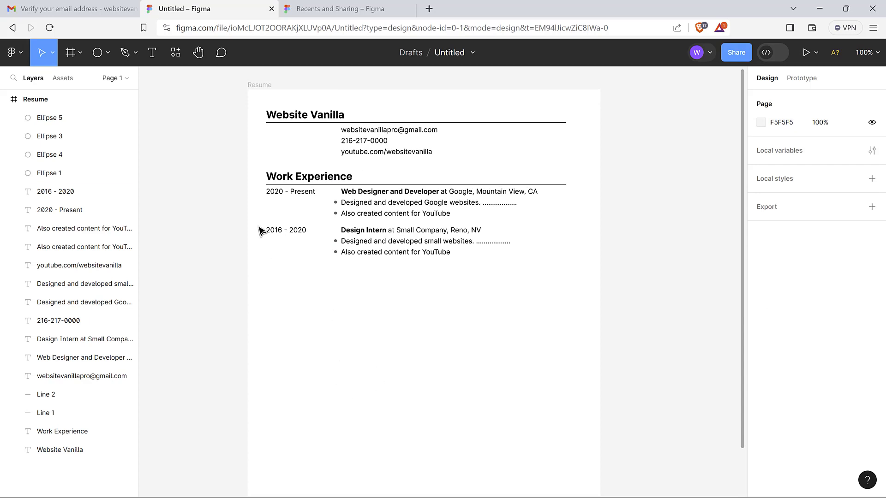
drag(263, 227, 441, 285)
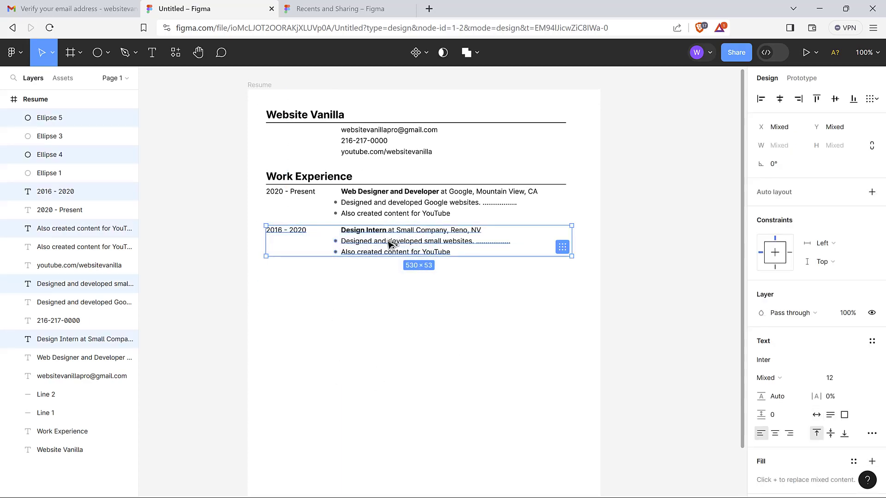
drag(389, 240, 390, 280)
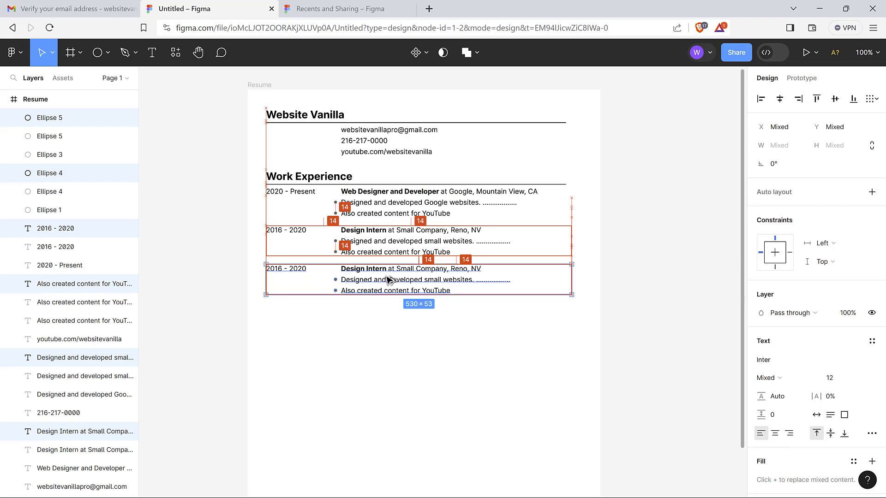
click(399, 366)
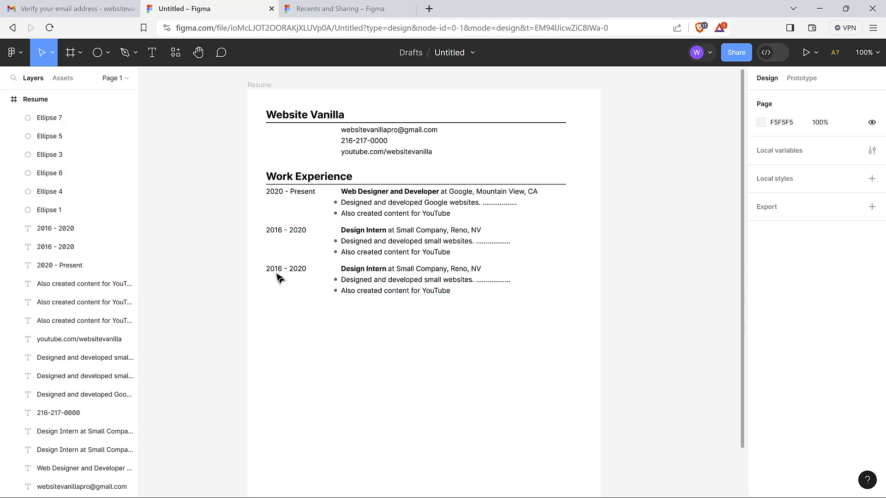
scroll(396, 372, down, 2)
scroll(395, 372, up, 3)
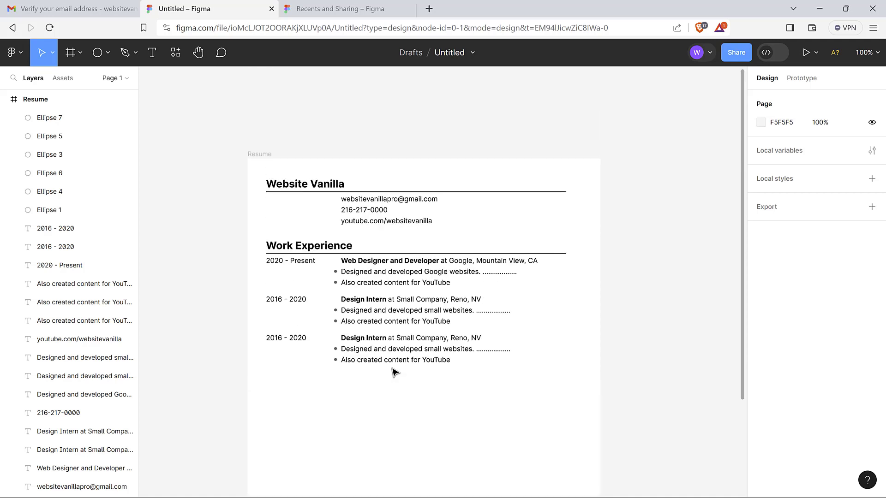
scroll(393, 372, down, 4)
scroll(392, 374, up, 4)
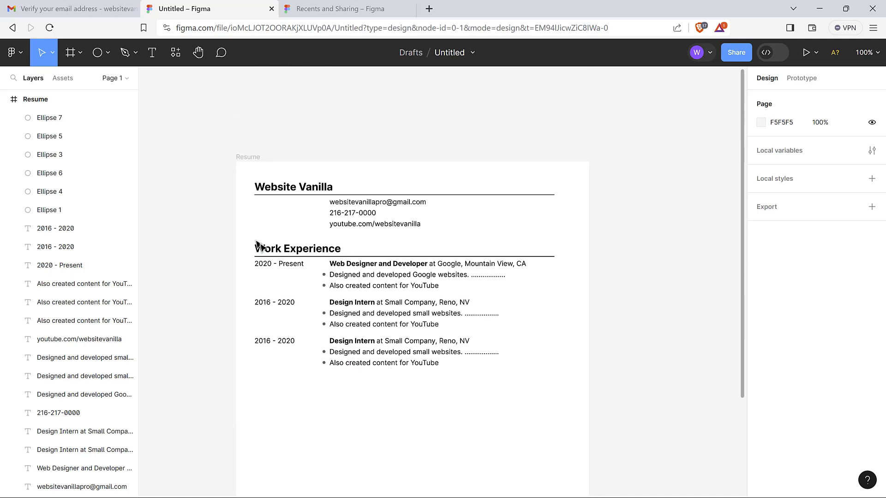
Copy the Work Experience heading and its underline below the third entry, nudged slightly up
drag(248, 236, 307, 264)
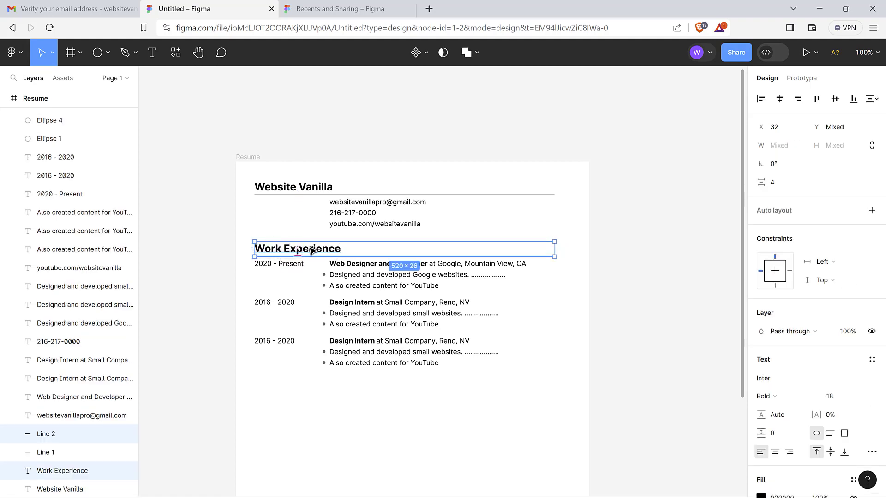
drag(313, 253, 310, 392)
click(319, 249)
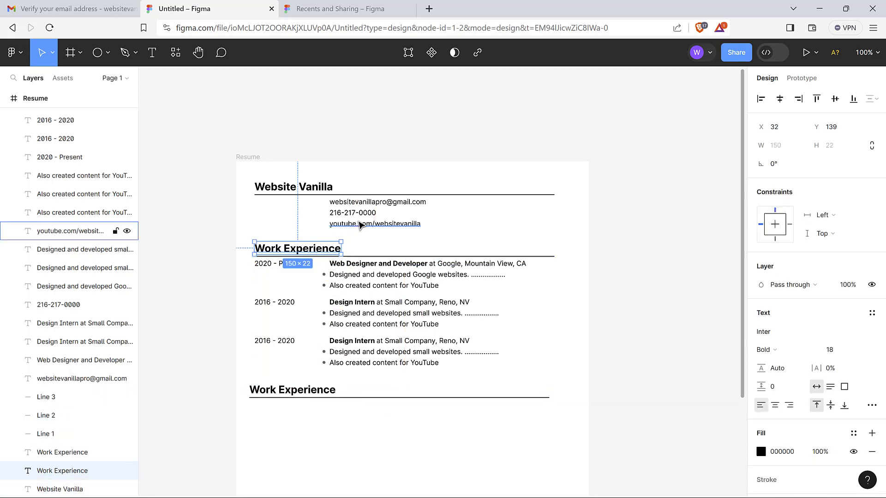
click(335, 392)
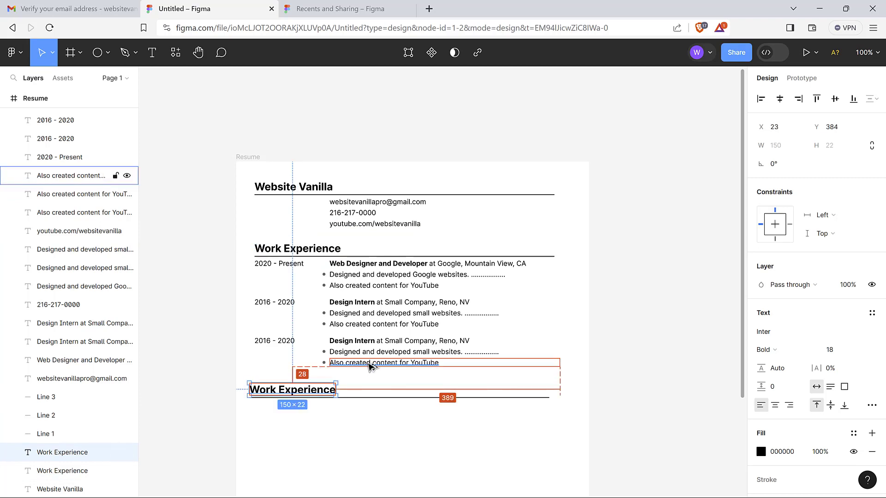
click(358, 443)
drag(245, 377, 328, 429)
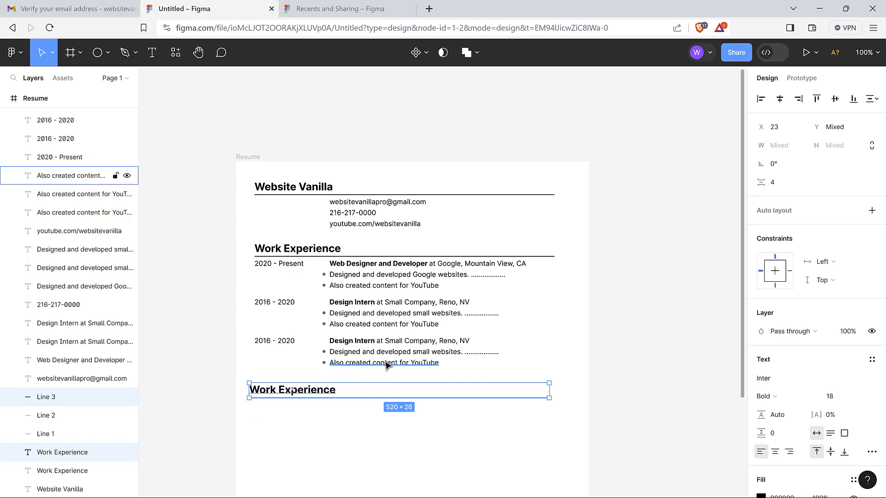
key(alt+Up)
key(alt+Up)
key(alt+Up)
key(alt+Up)
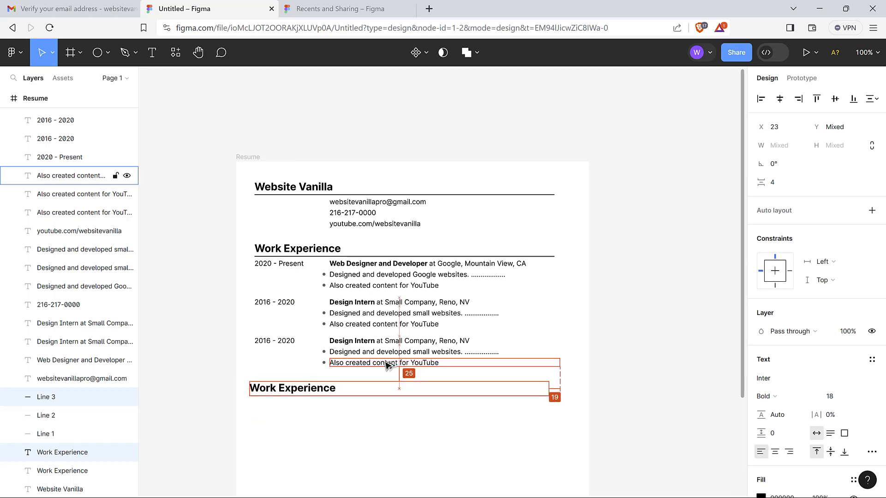
click(449, 436)
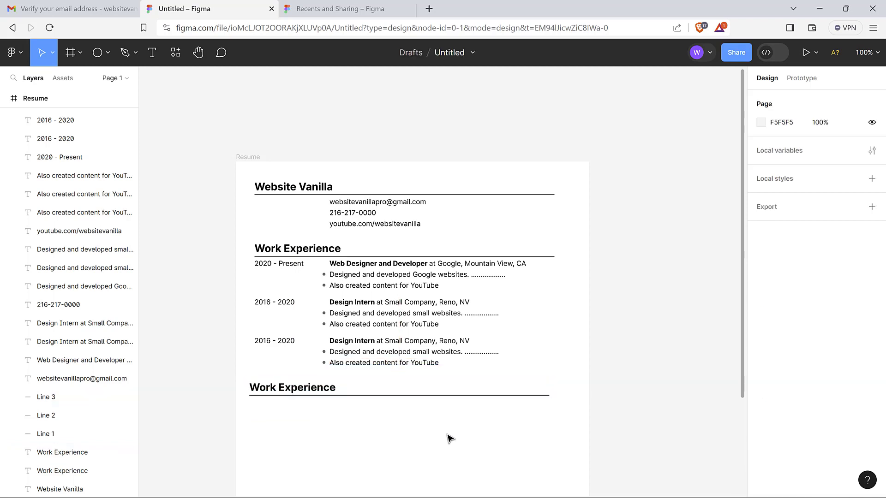
scroll(449, 437, down, 3)
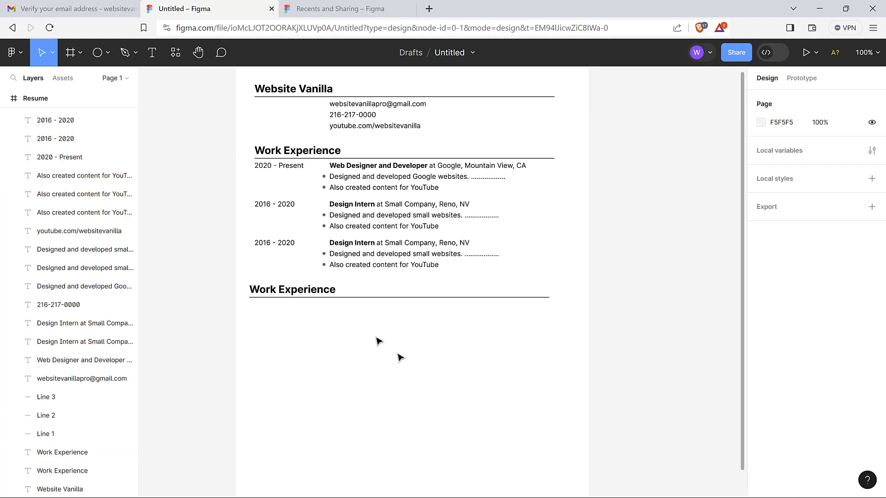
Rename the copied lower heading to 'Skills'
scroll(330, 329, down, 1)
scroll(332, 329, down, 3)
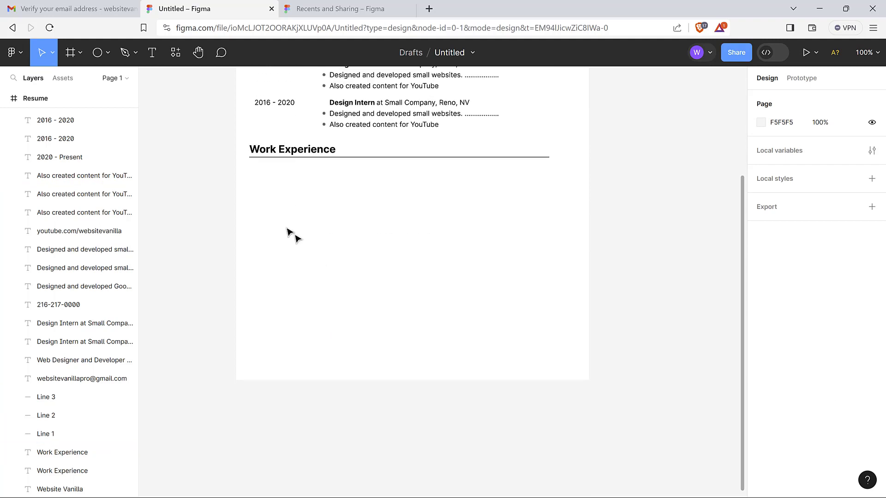
click(291, 151)
text(Skills)
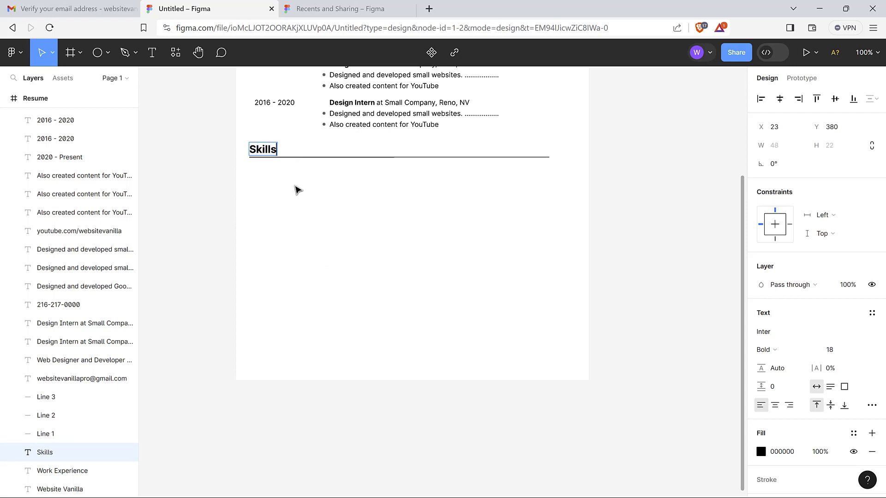
key(Escape)
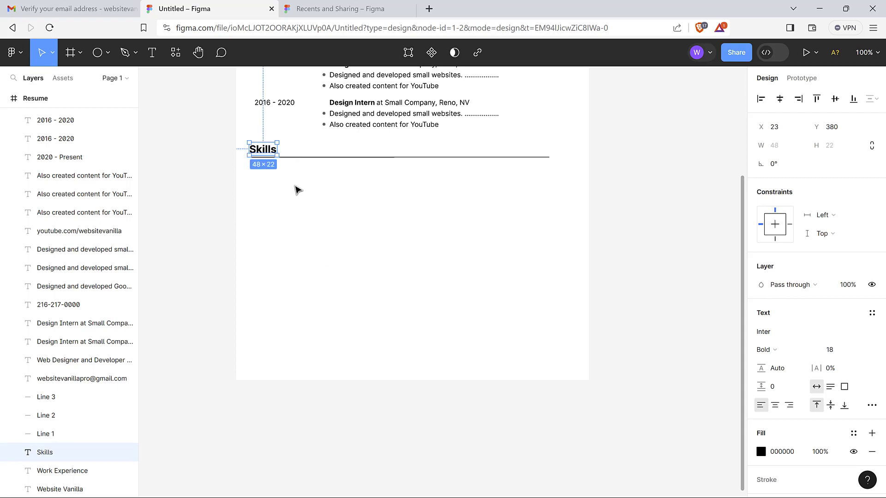
scroll(295, 189, up, 5)
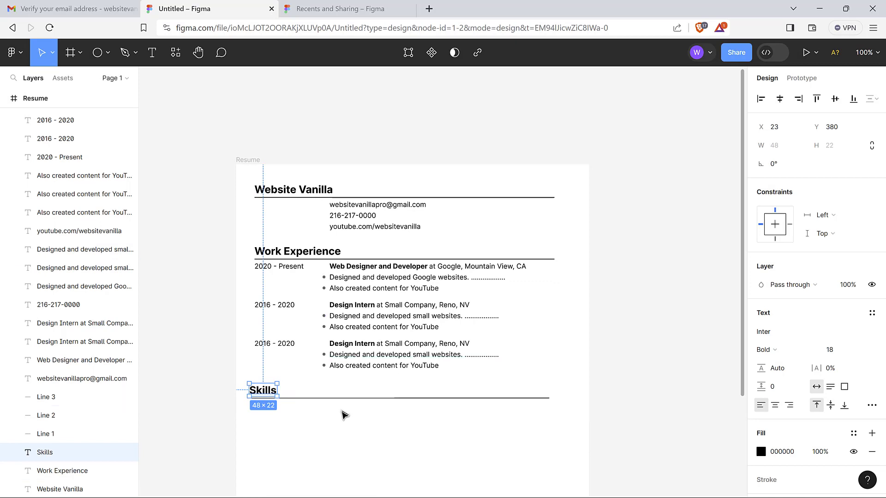
click(337, 425)
scroll(337, 425, down, 3)
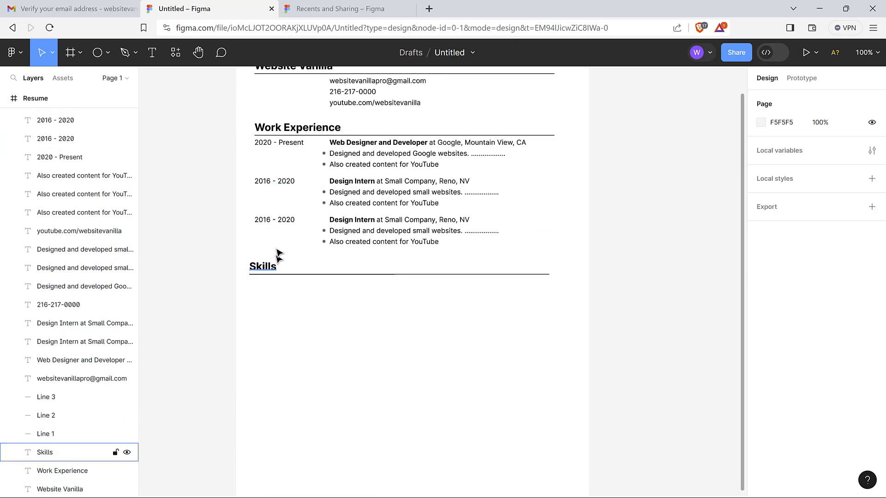
scroll(281, 177, up, 4)
scroll(289, 278, down, 4)
scroll(287, 277, down, 3)
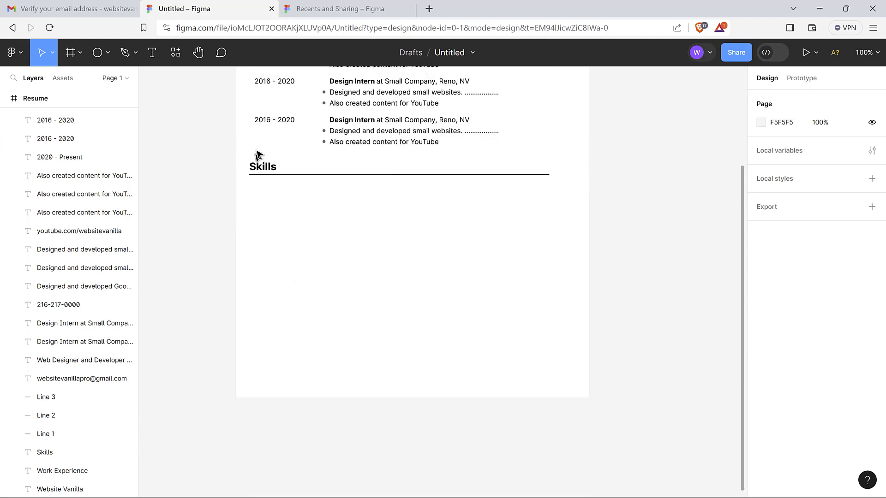
scroll(258, 158, up, 2)
Nudge the Skills heading and Line 3 up toward the last entry, then select that entry's two bullet lines
drag(289, 256, 315, 243)
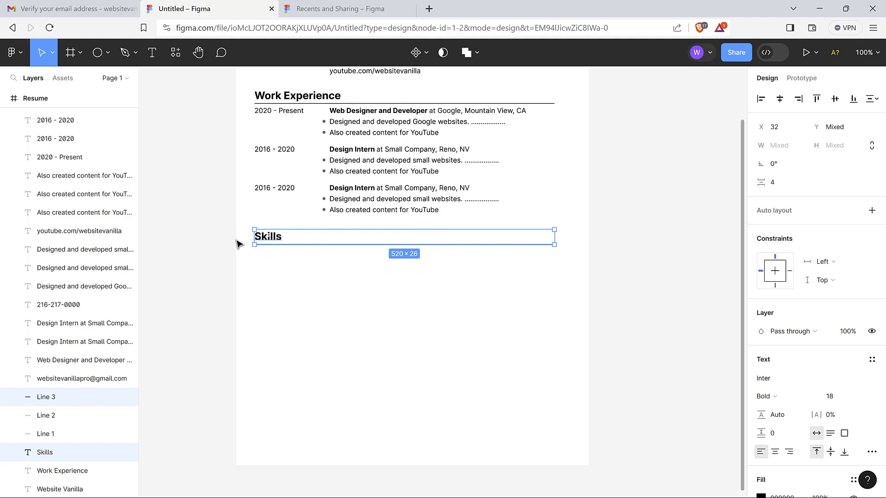
key(alt)
mouse_move(409, 220)
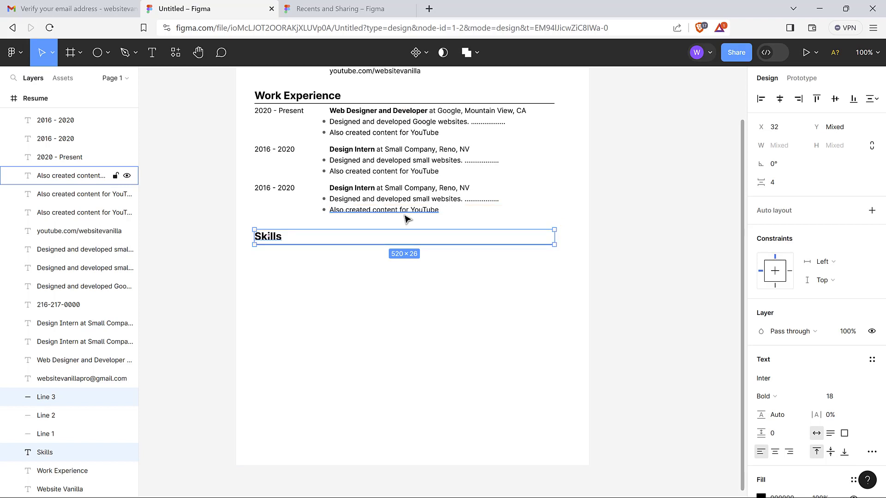
key(alt+Up)
key(alt+Up)
key(alt+Up)
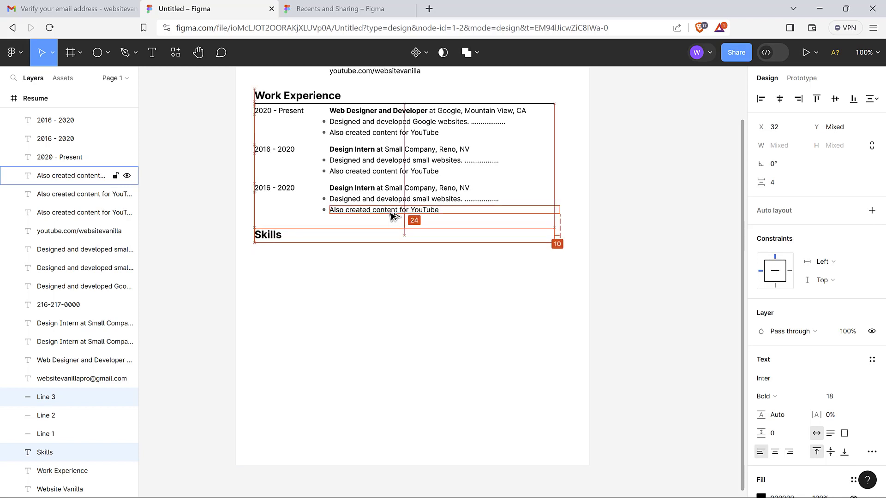
click(419, 333)
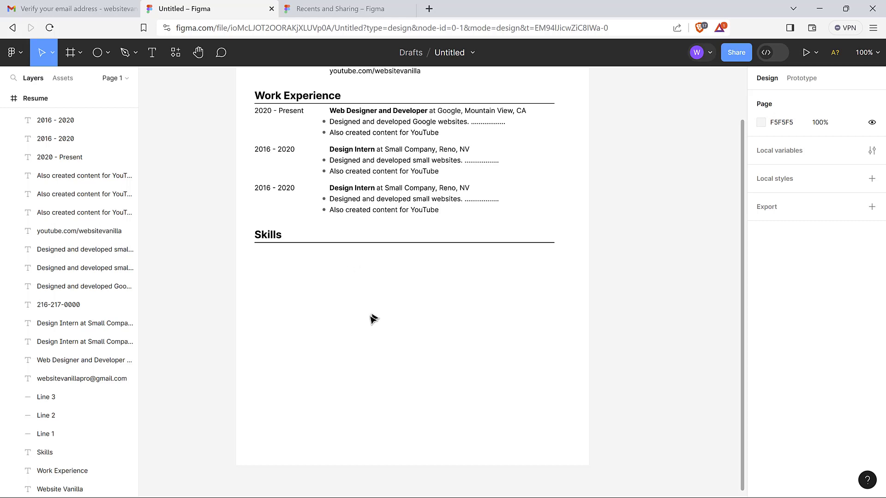
drag(322, 200, 375, 253)
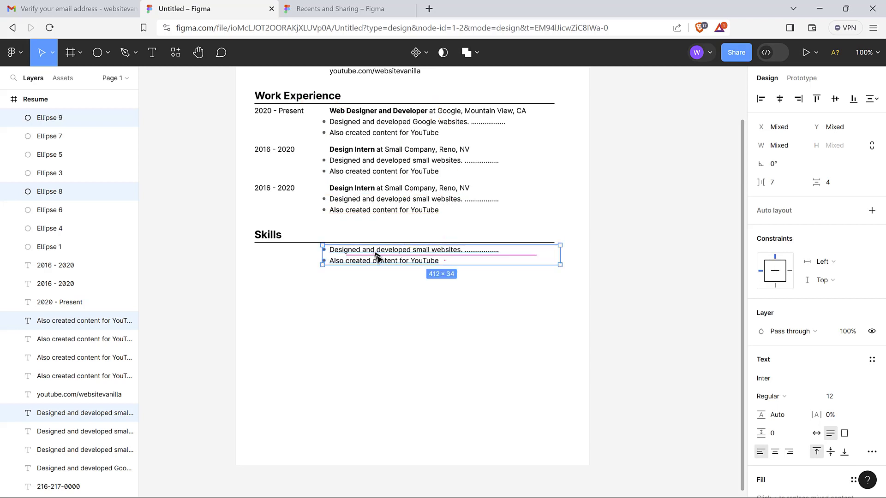
Retype the copied bullets as 'Design: Canva, Figma, Adobe' and 'Programming: HTML, CSS, JS, PHP'
click(369, 289)
double_click(376, 251)
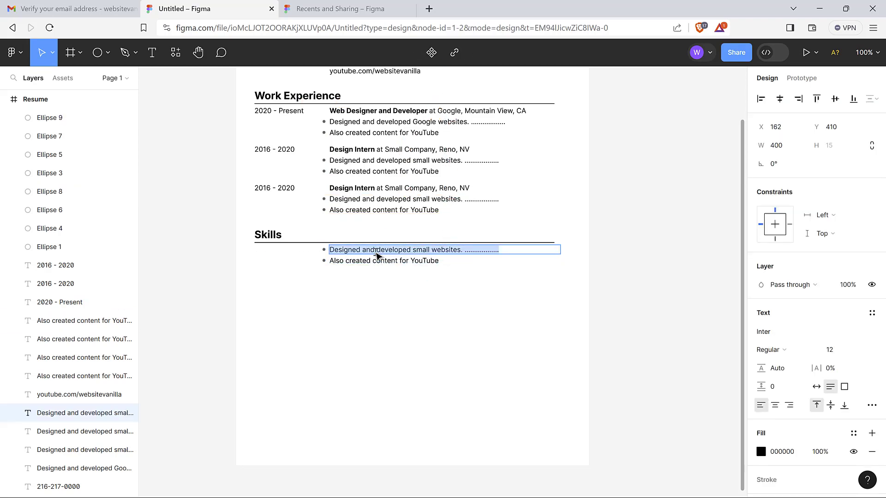
text(Design: Canva, Figma, Adobe)
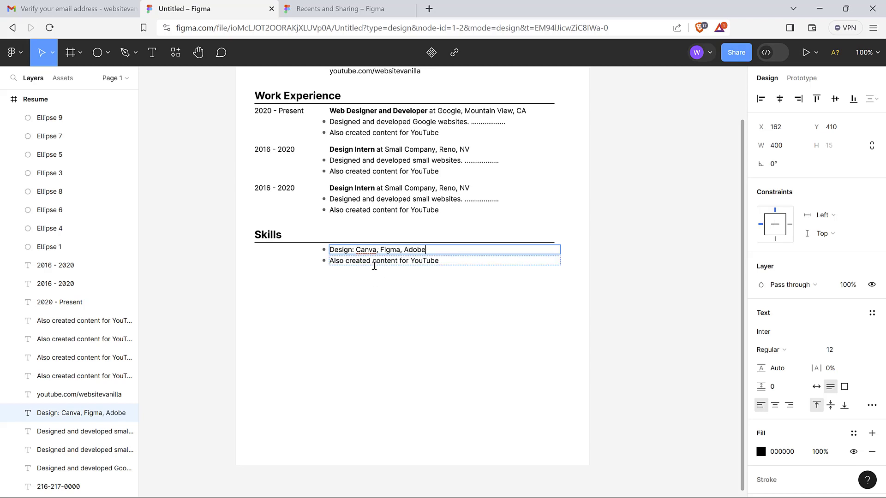
click(376, 263)
double_click(376, 261)
double_click(370, 261)
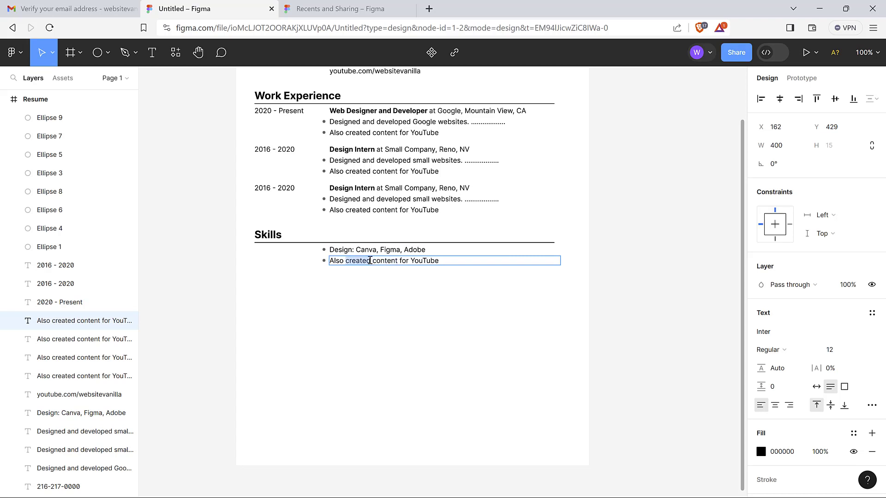
key(ctrl+a)
text(Pr)
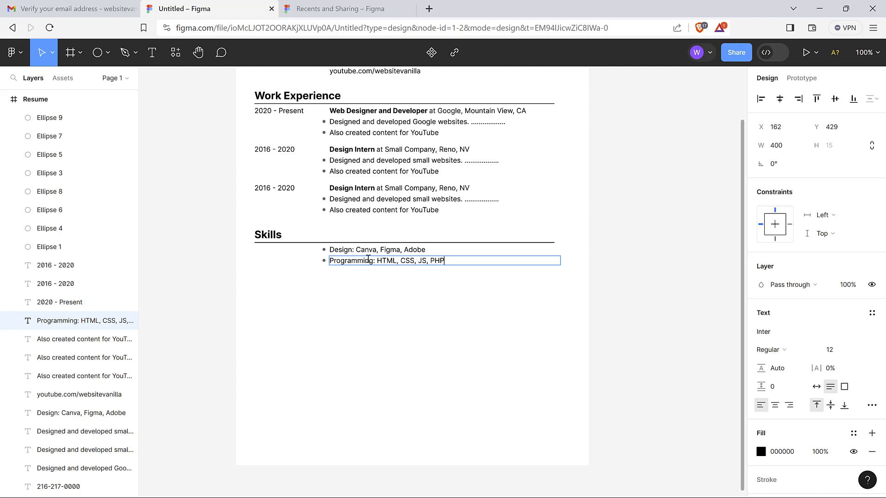
Make the 'Design:' label bold
click(356, 250)
double_click(359, 252)
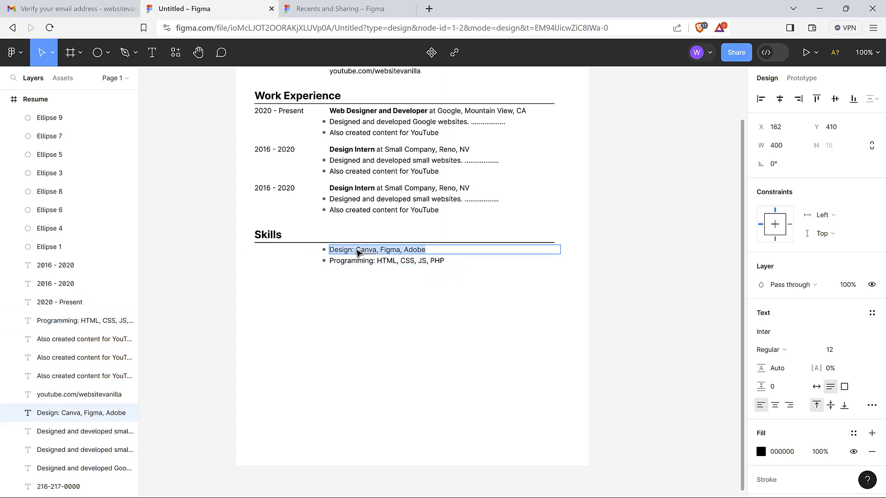
click(353, 251)
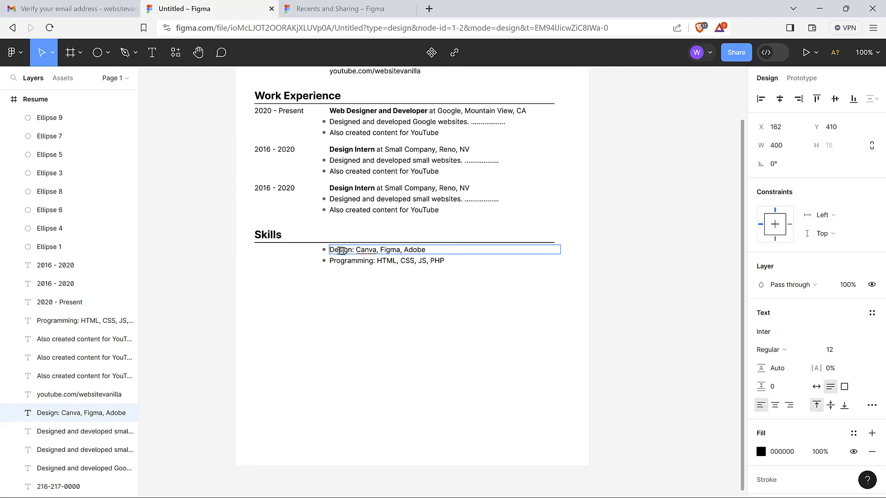
drag(341, 251, 333, 251)
key(ctrl+b)
key(Escape)
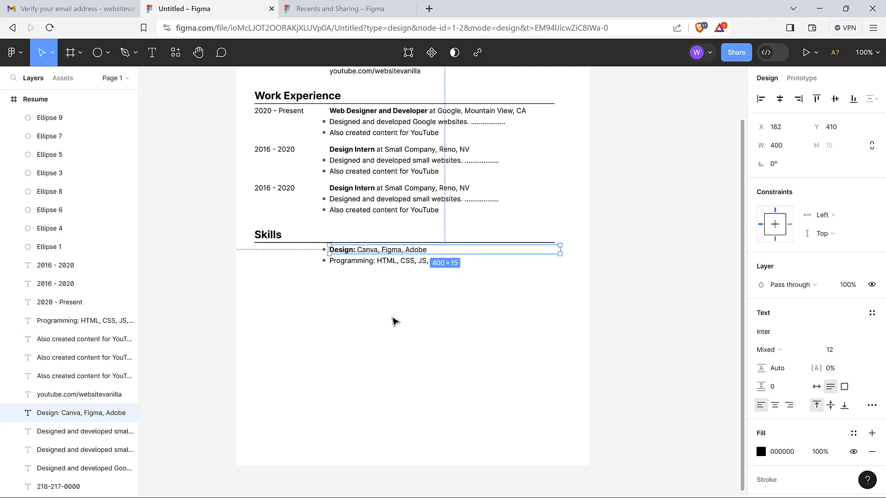
Set the 'Programming:' label to Bold from the font weight list
click(374, 265)
double_click(374, 265)
click(376, 261)
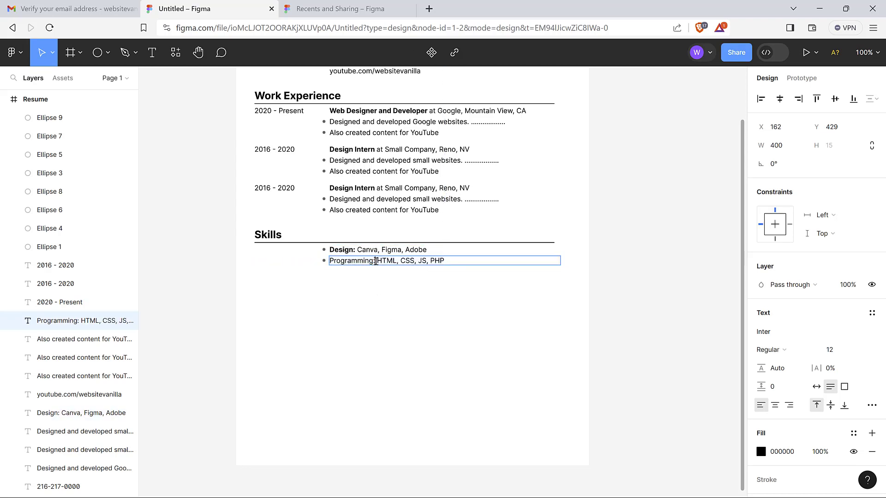
drag(376, 261, 338, 265)
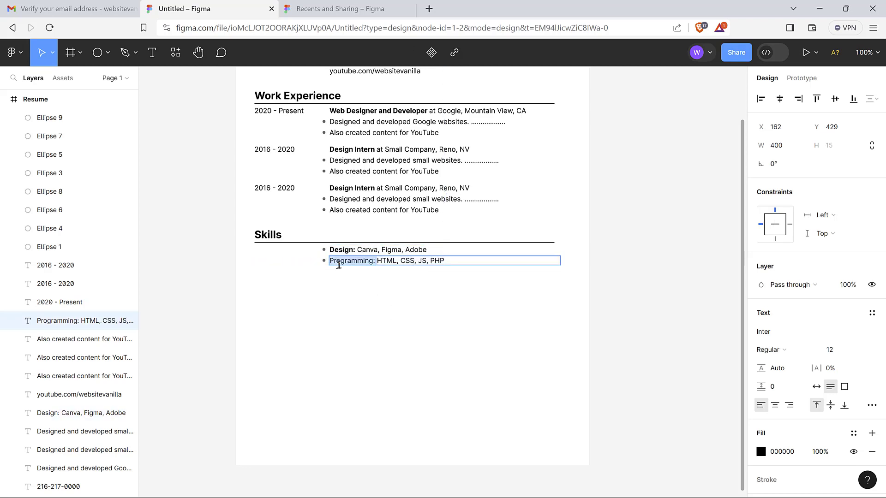
click(798, 350)
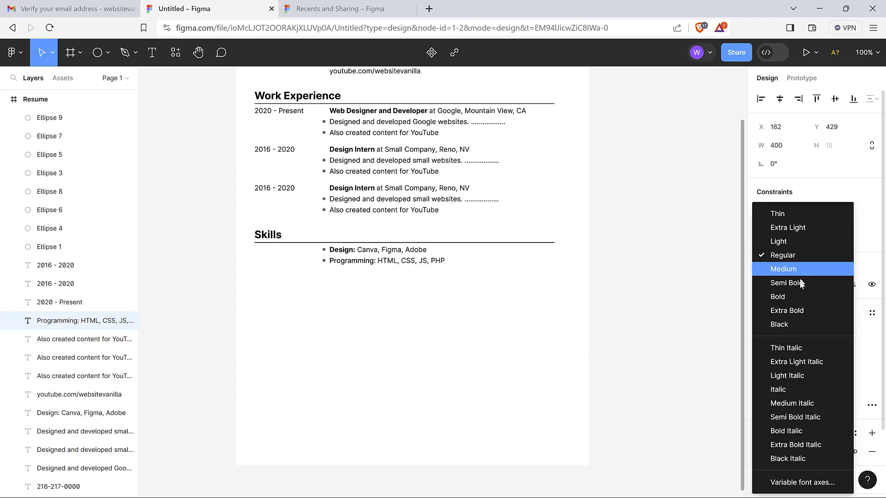
click(797, 296)
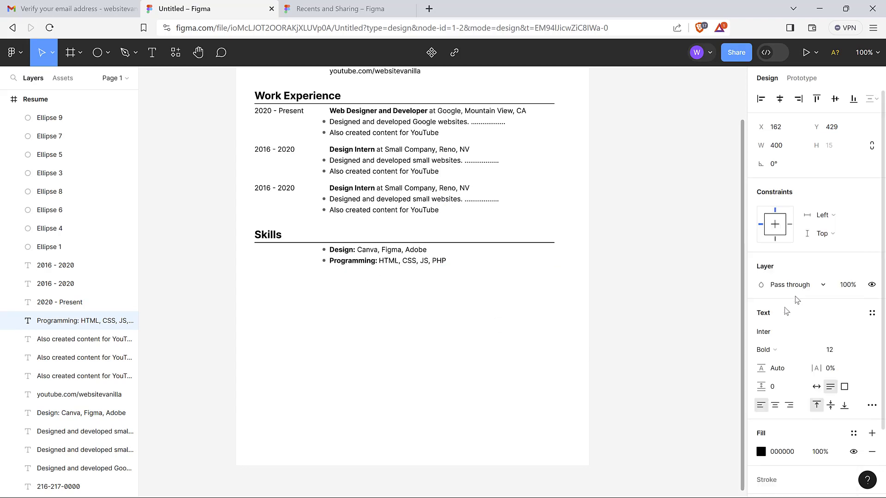
key(Escape)
click(477, 363)
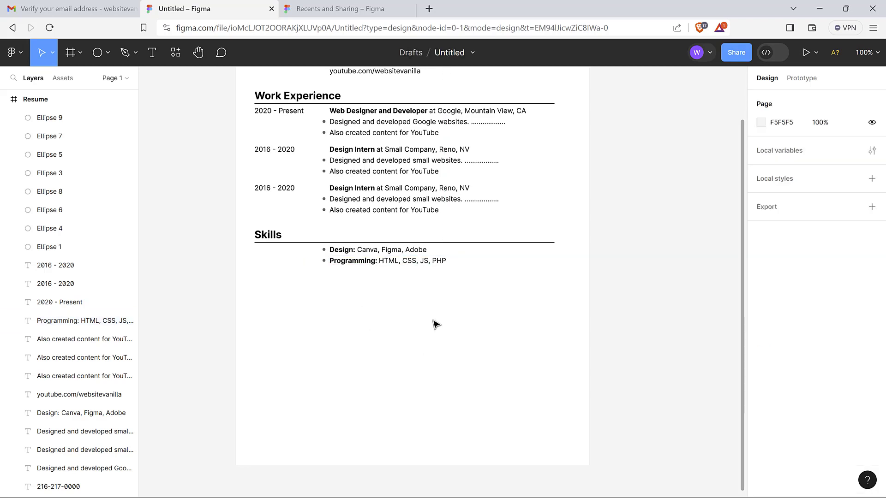
Copy the Design and Programming lines below themselves, nudging the copy to a 4 gap
drag(311, 249, 386, 285)
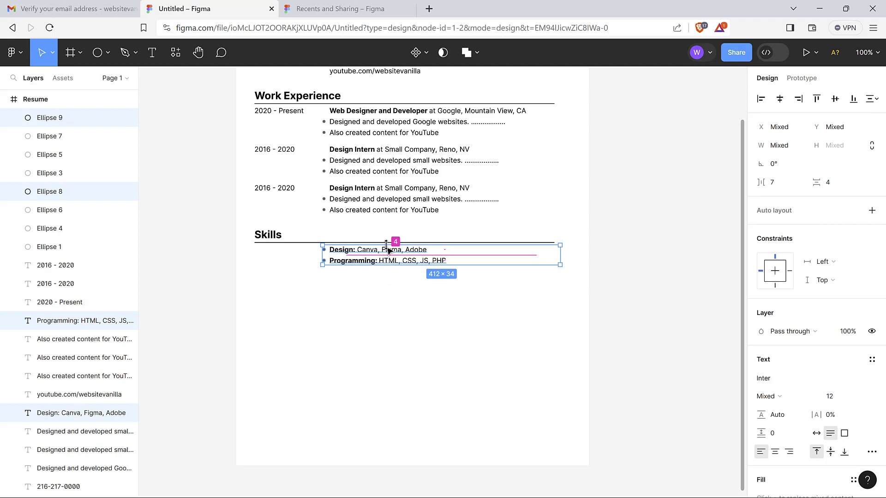
drag(396, 264, 397, 291)
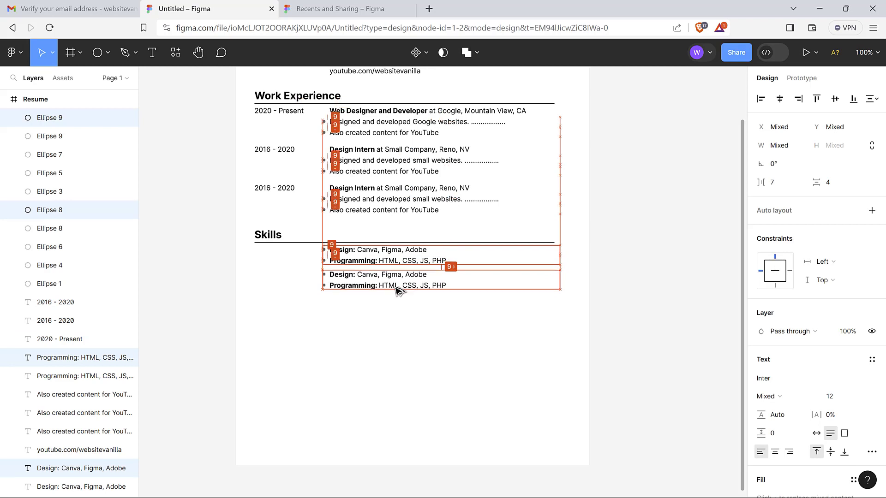
click(405, 329)
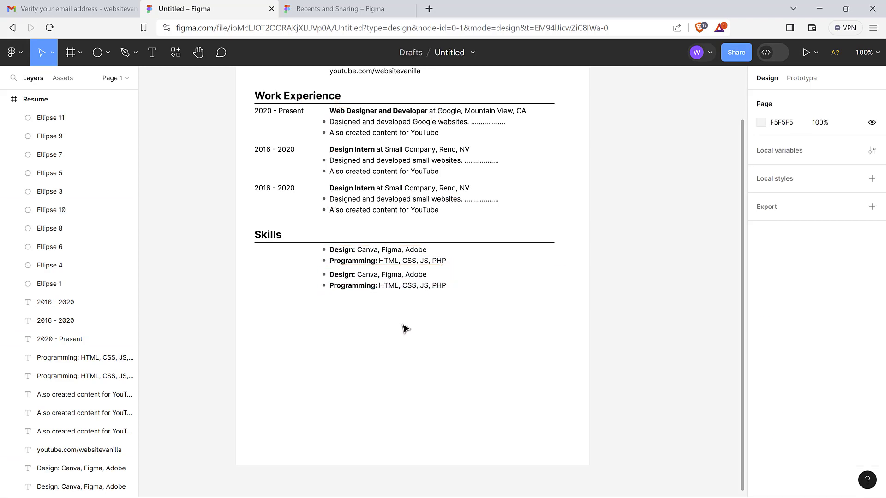
click(403, 252)
key(alt)
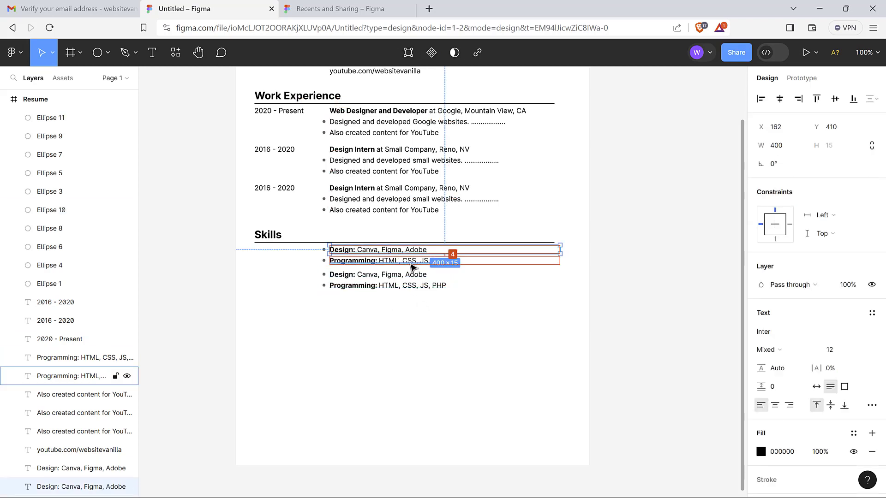
click(404, 275)
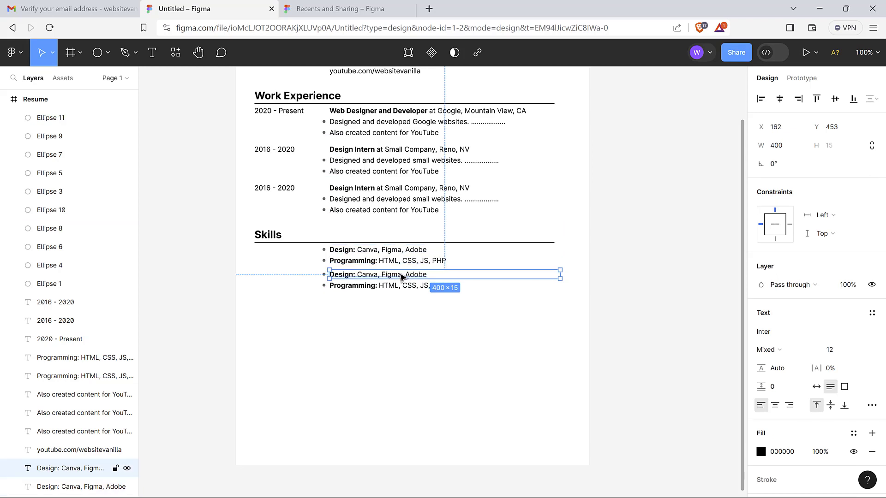
click(313, 286)
drag(313, 275, 376, 306)
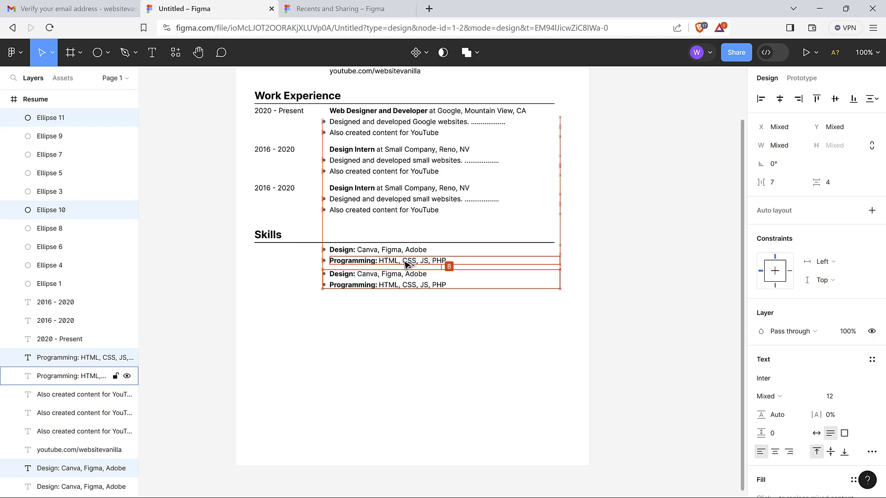
key(Up)
key(Up)
key(Up)
key(Up)
key(Up)
key(Up)
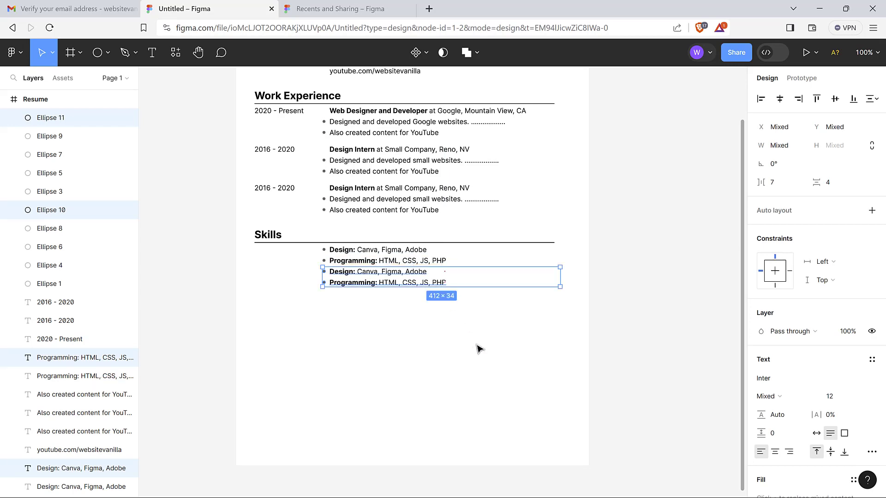
click(477, 348)
scroll(478, 348, up, 5)
scroll(478, 349, down, 3)
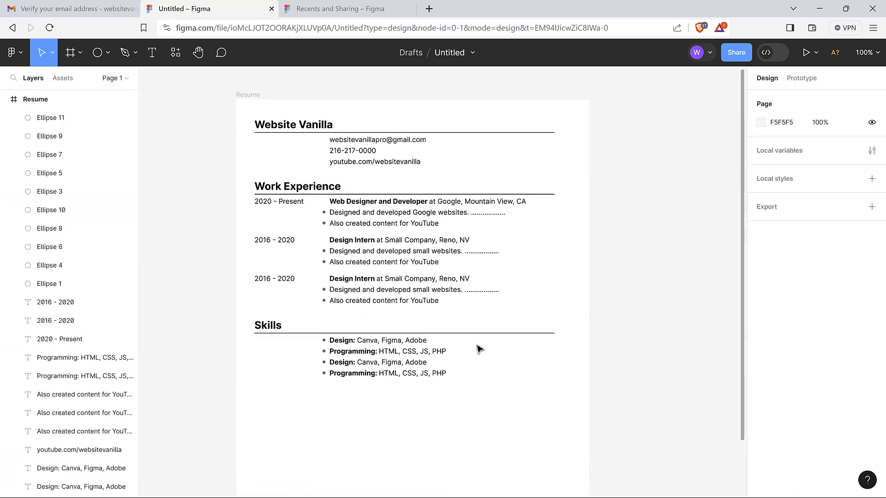
Duplicate the Skills section and all its items directly below the original
scroll(478, 349, down, 2)
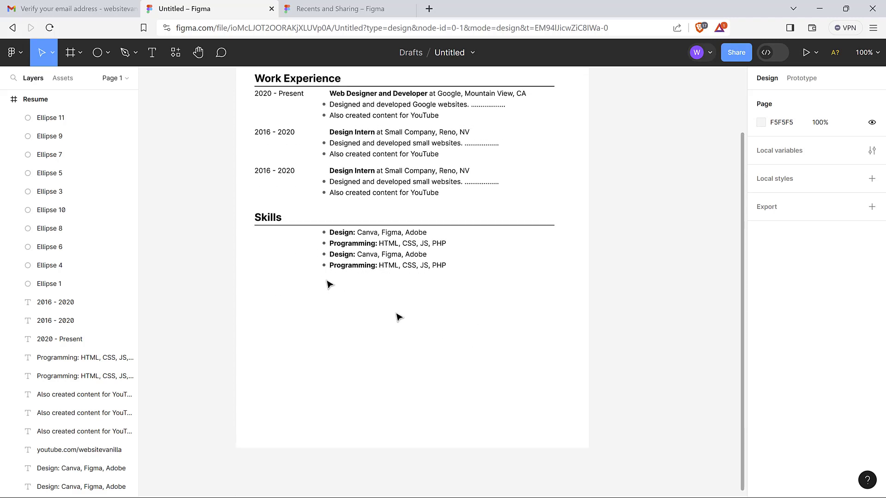
drag(248, 206, 375, 264)
drag(413, 292, 434, 308)
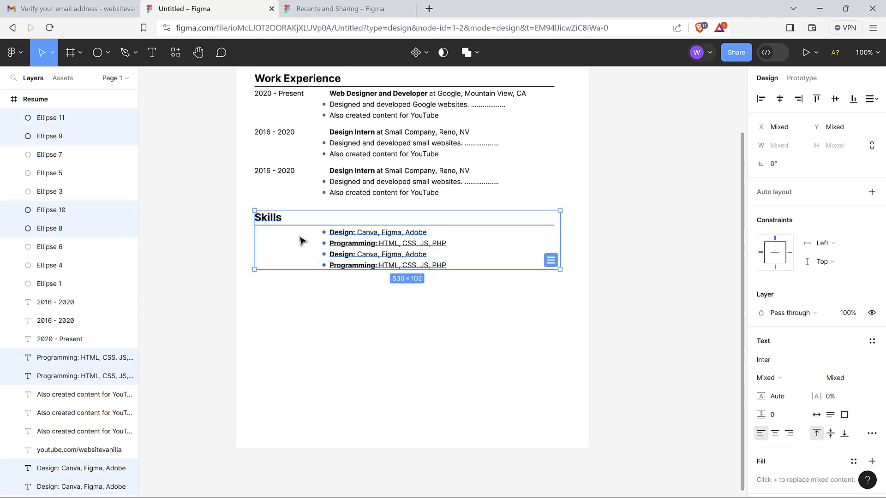
key(alt)
drag(303, 244, 302, 319)
click(302, 319)
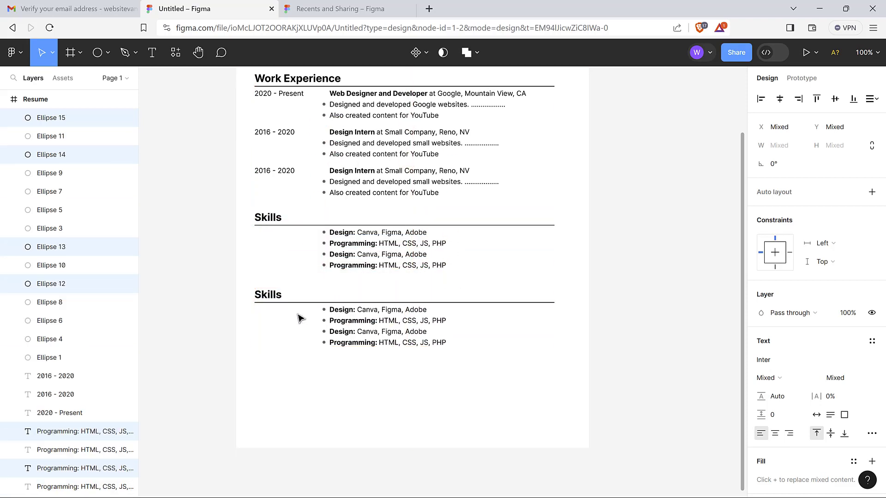
Retitle the copied section 'Projects' and change its first bullet to 'Youtube Channel'
click(270, 295)
text(Proje)
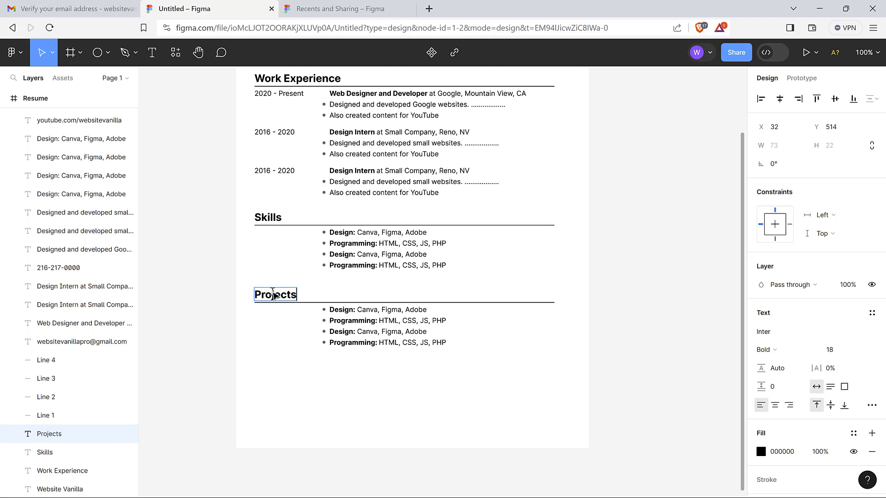
text(cts)
key(Escape)
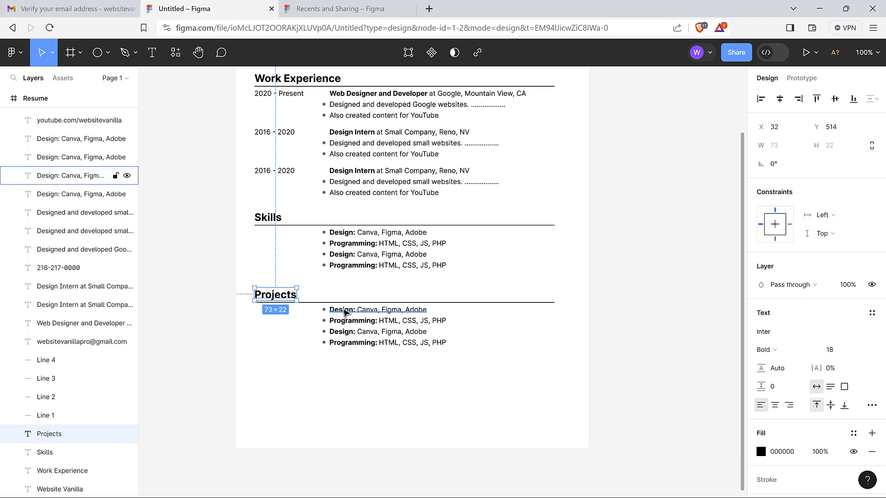
double_click(344, 310)
text(Youtube)
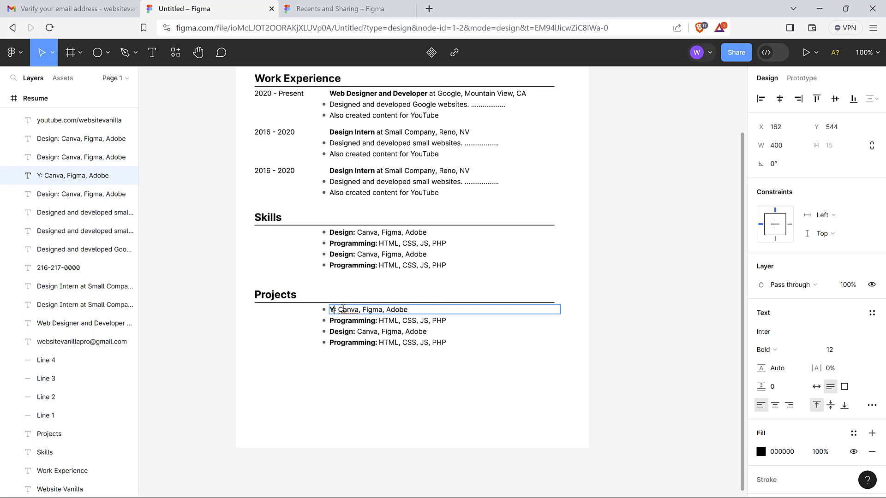
text( Channel)
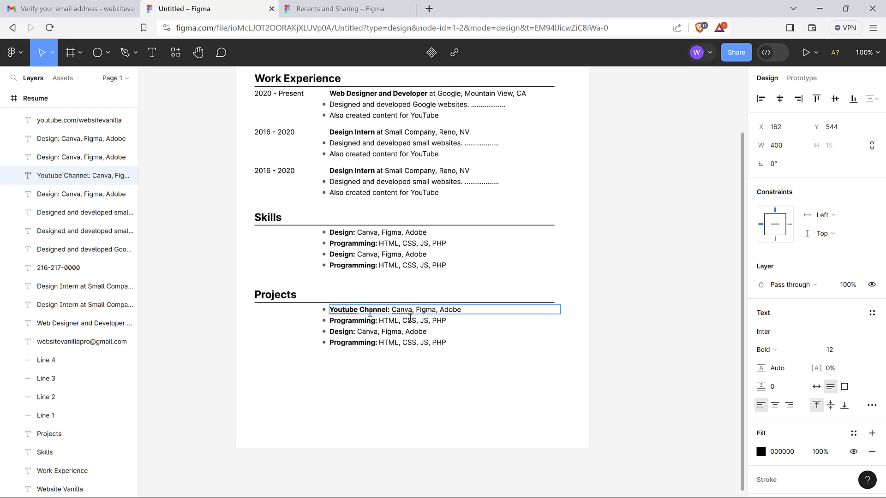
click(480, 317)
click(473, 315)
double_click(451, 311)
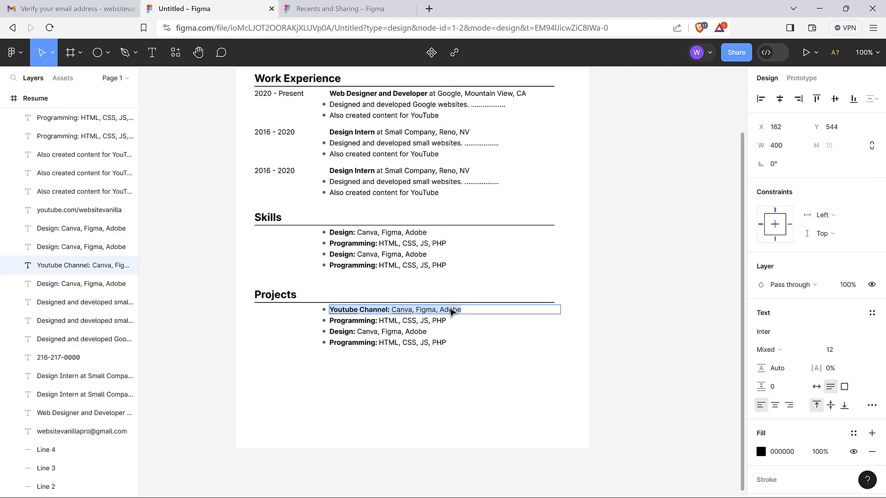
key(Escape)
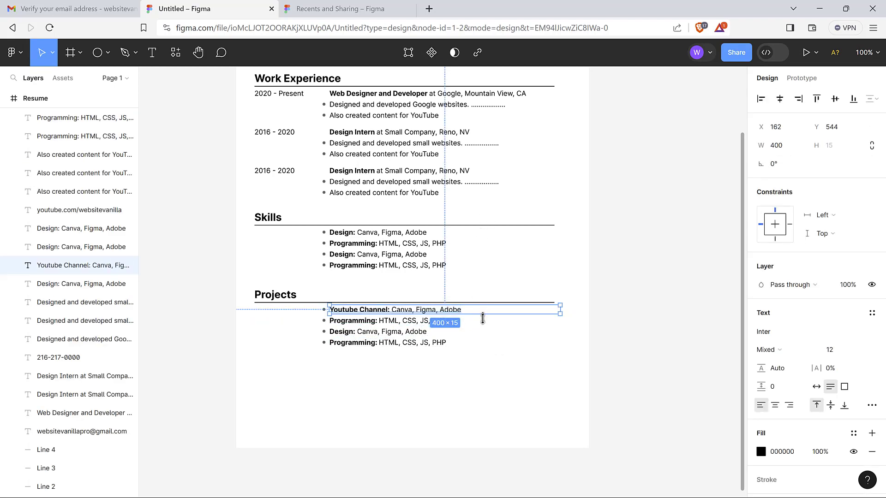
click(430, 9)
text(youtube.com)
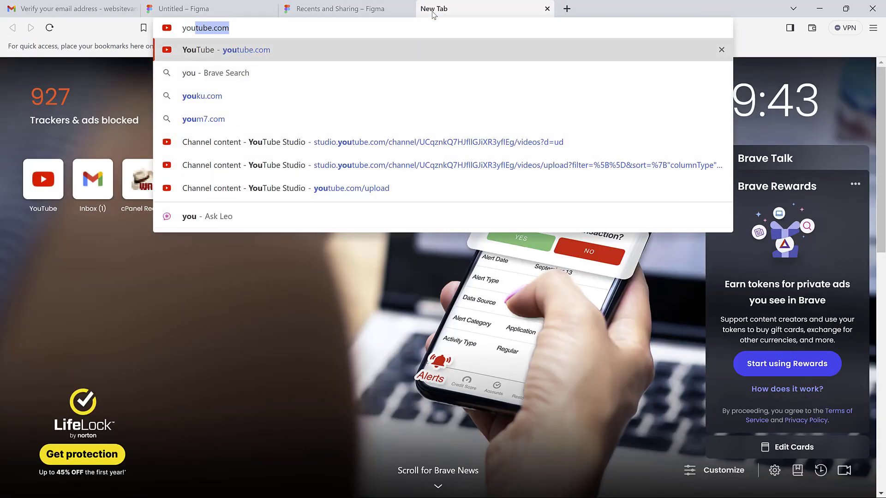
text(/)
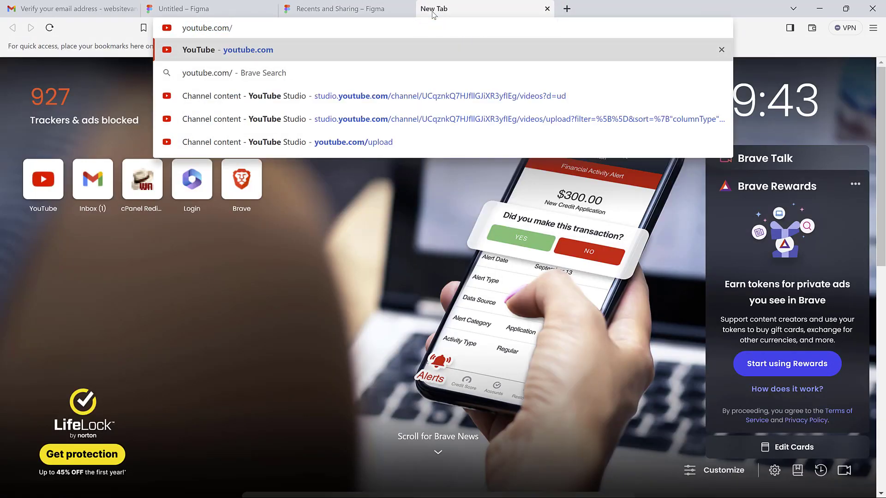
text(@websit)
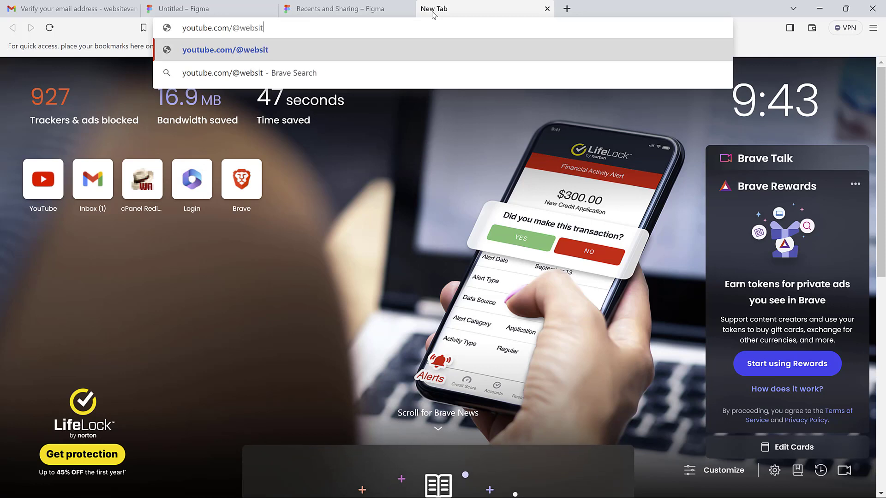
text(evanilla)
key(Return)
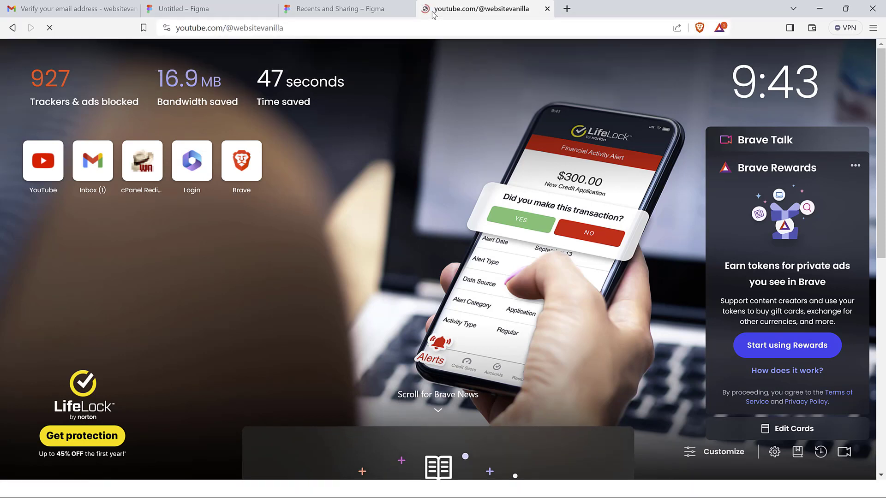
click(296, 28)
key(ctrl+c)
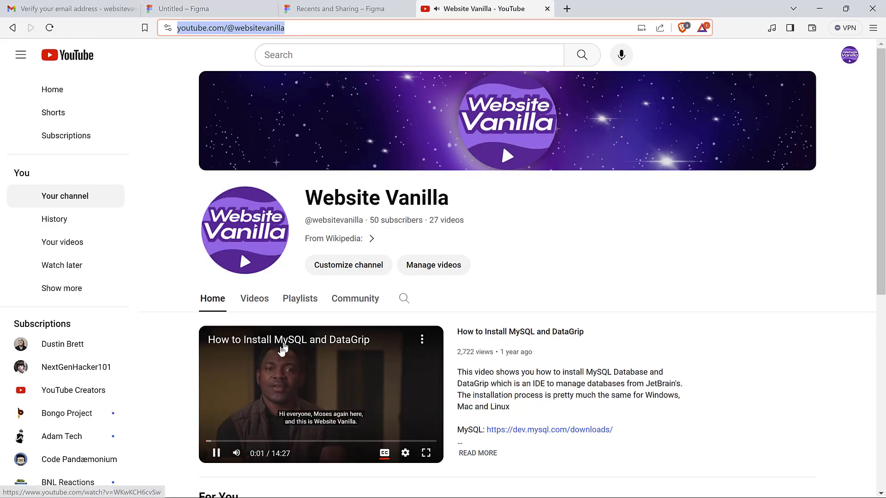
click(282, 384)
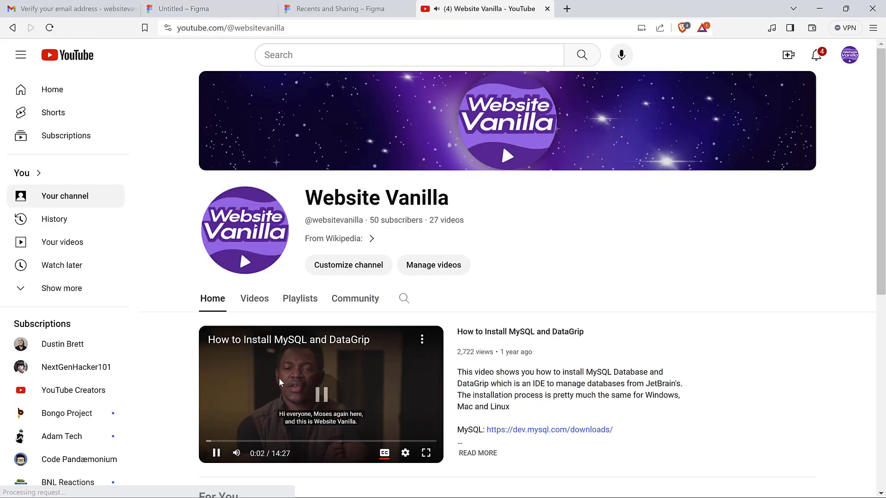
Try linking part of the Youtube Channel line, then undo the unwanted link
click(203, 9)
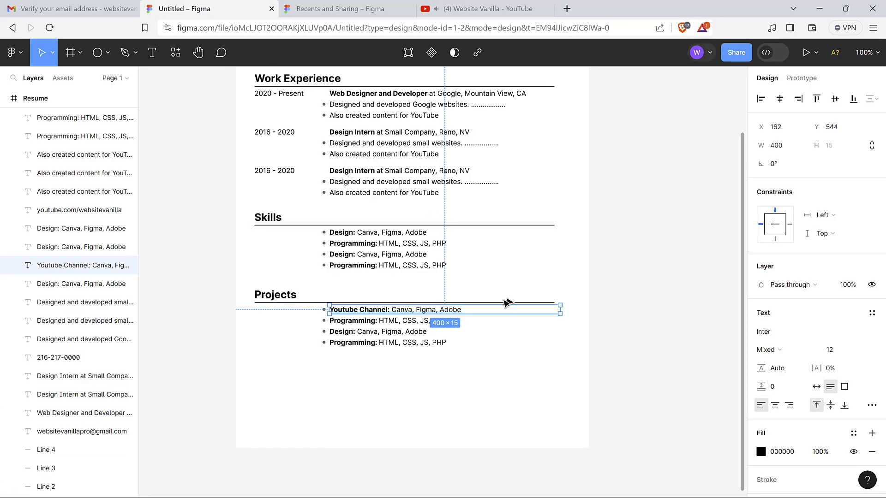
click(494, 348)
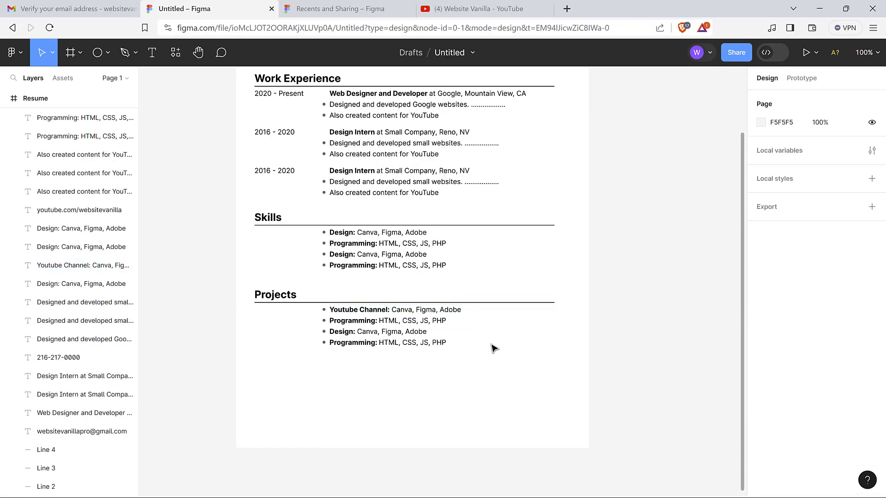
click(456, 311)
click(475, 313)
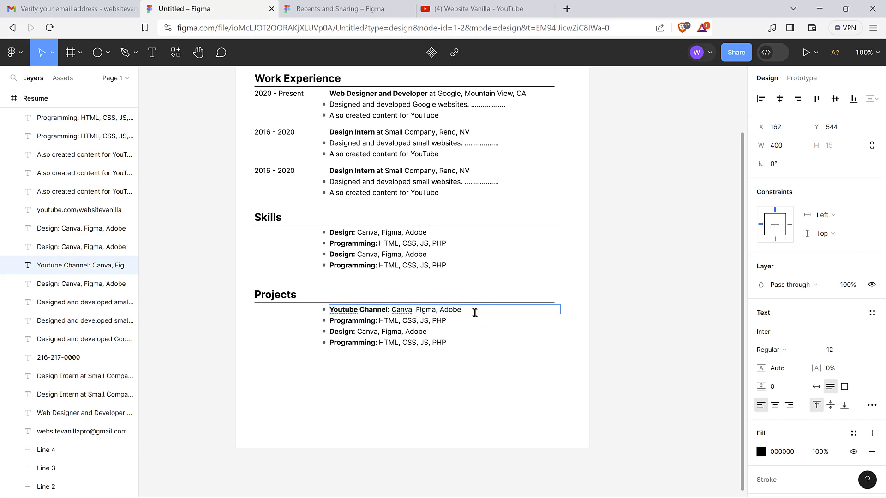
drag(467, 310, 408, 308)
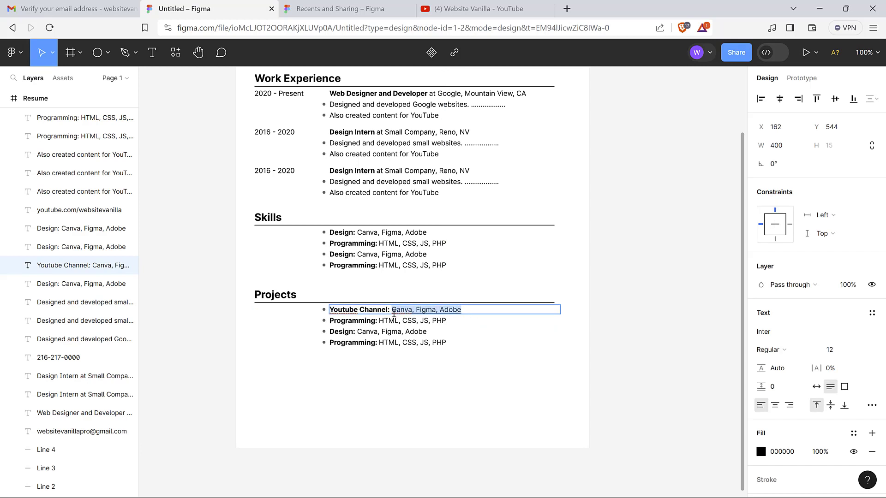
key(ctrl+v)
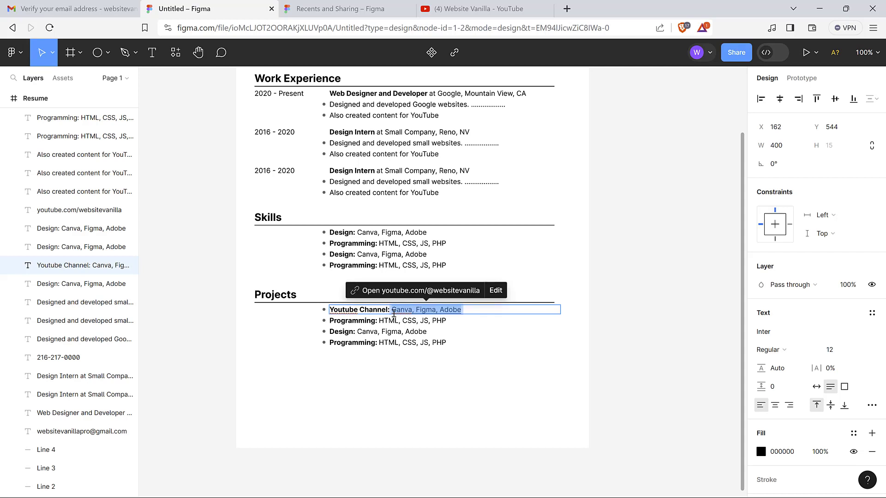
click(495, 290)
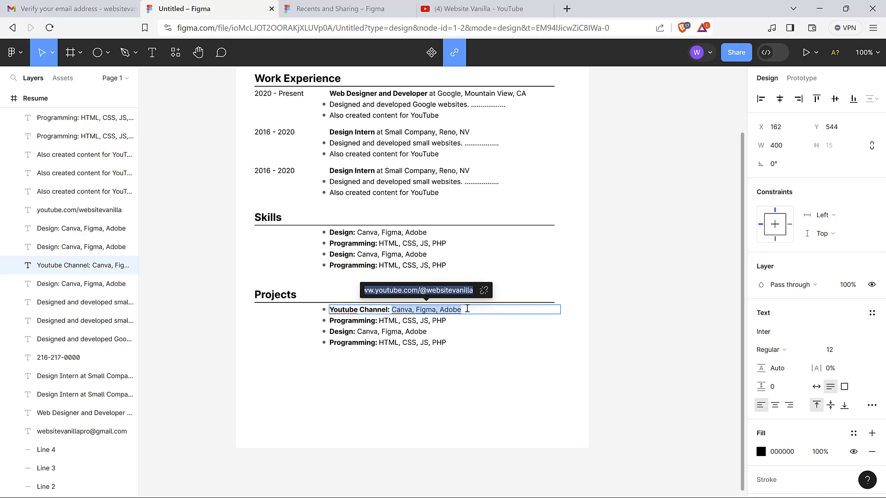
text(Y)
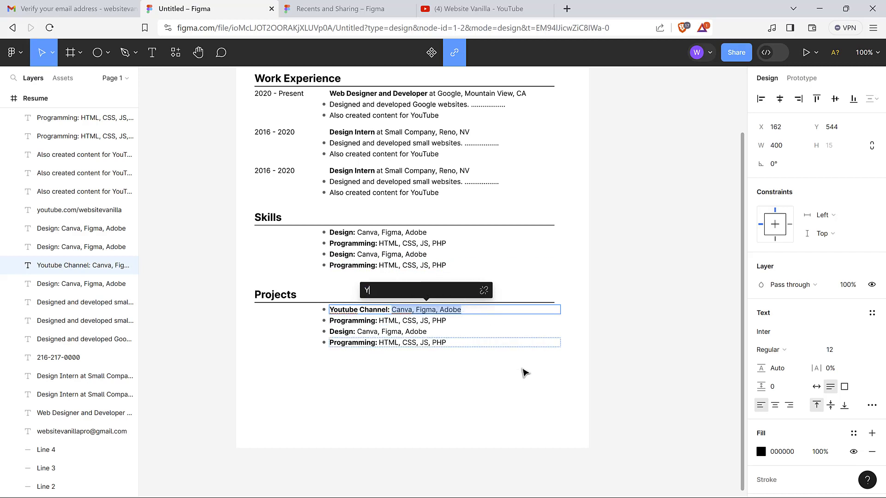
key(BackSpace)
key(Escape)
key(ctrl+z)
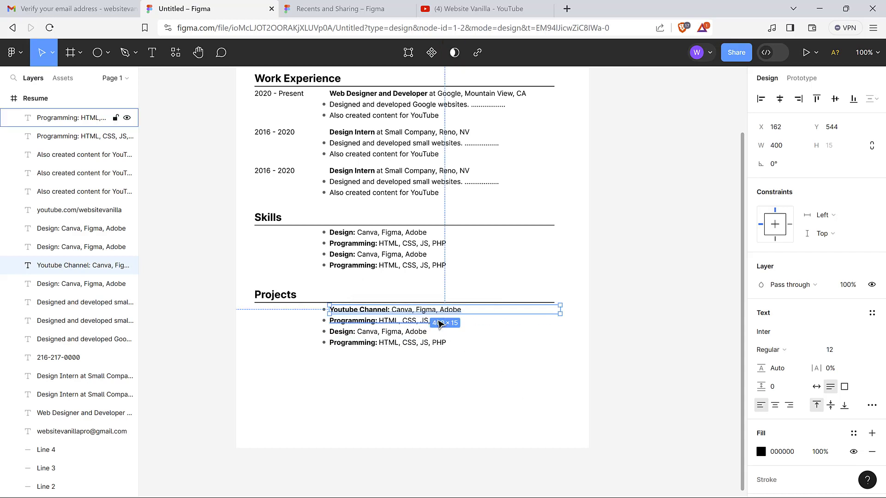
Replace the tool list after 'Youtube Channel:' with 'Website Vanilla Channel' in regular weight
double_click(444, 312)
click(462, 312)
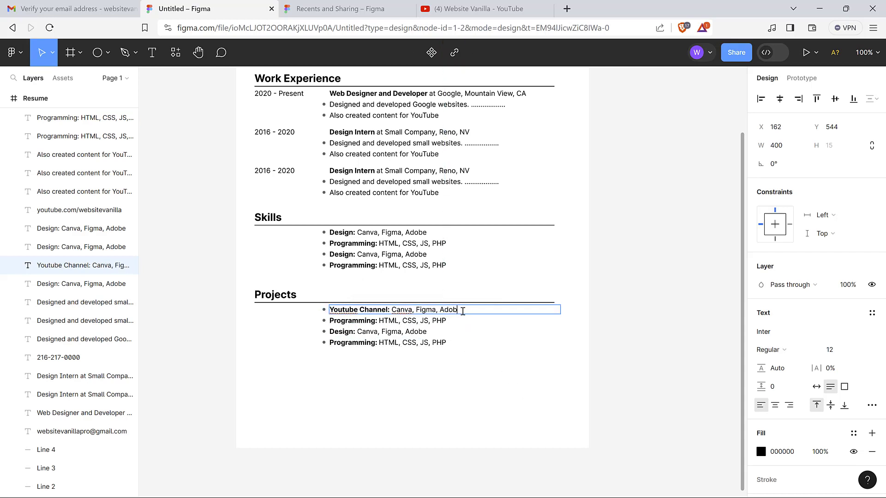
key(BackSpace)
key(BackSpace)
key(BackSpace)
key(BackSpace)
key(BackSpace)
key(BackSpace)
key(BackSpace)
key(BackSpace)
key(BackSpace)
key(BackSpace)
key(BackSpace)
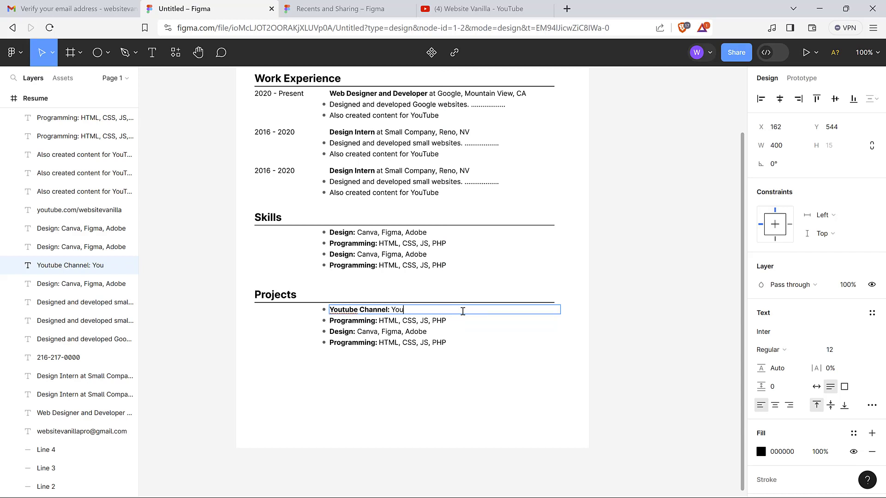
key(BackSpace)
key(BackSpace)
text(Website Vanilla Channel)
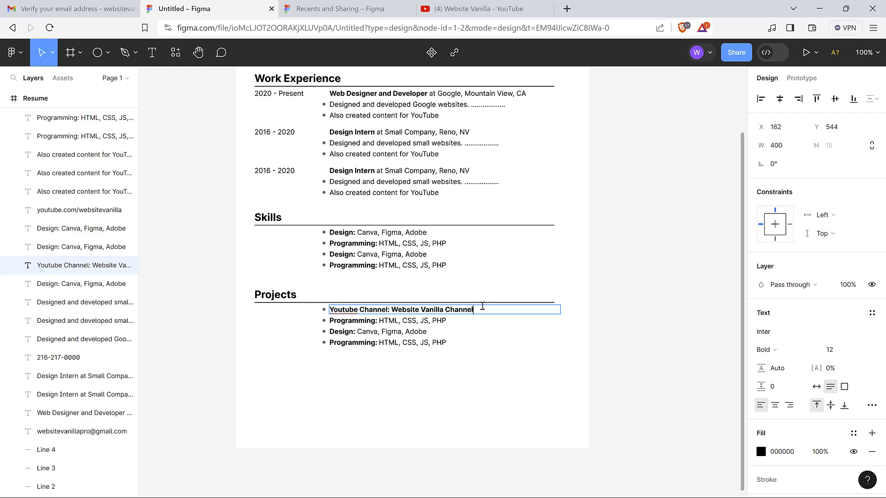
drag(482, 309, 396, 311)
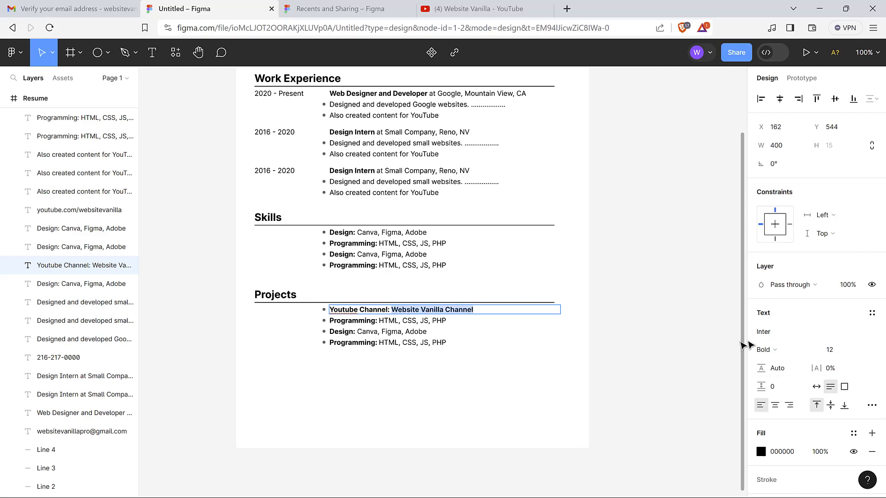
key(ctrl+b)
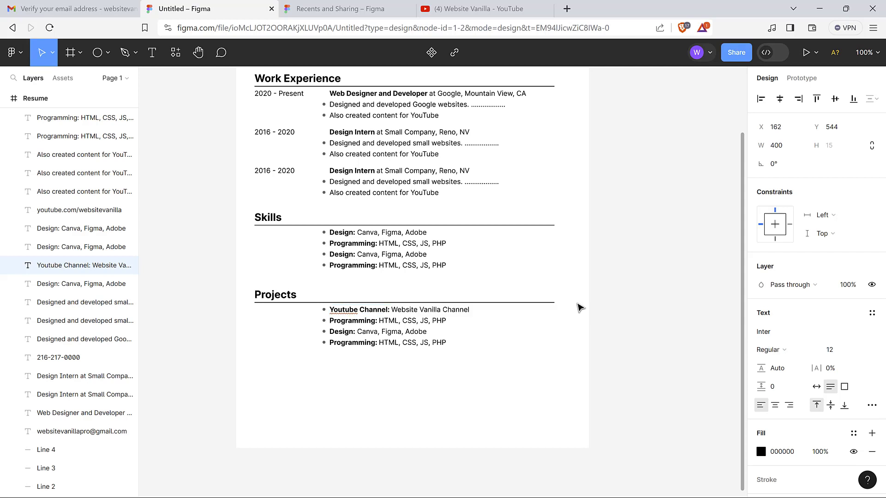
click(417, 309)
drag(395, 310, 483, 311)
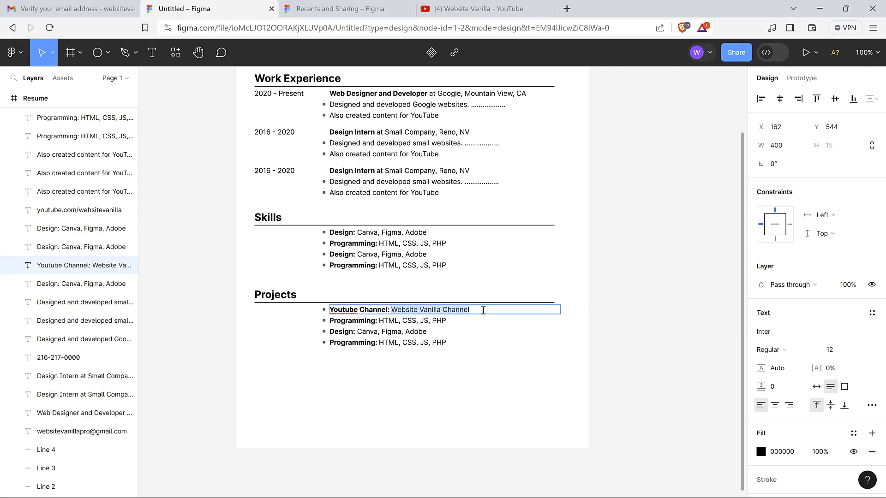
click(453, 53)
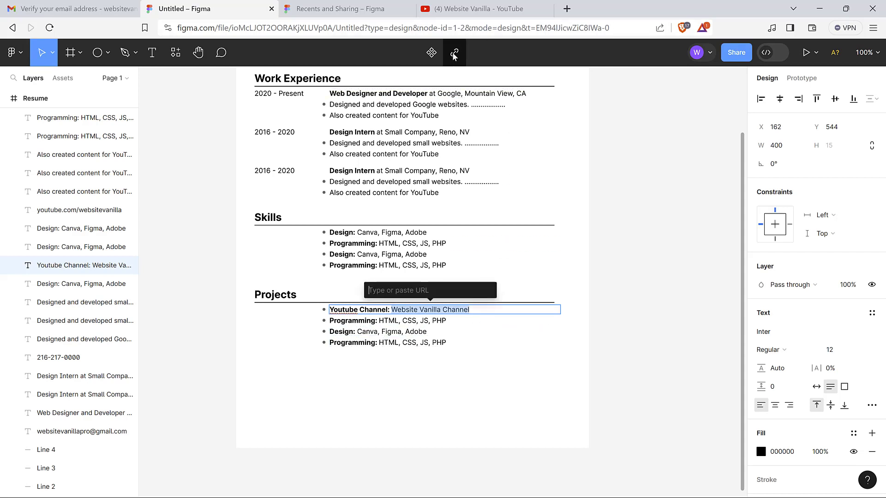
key(ctrl+v)
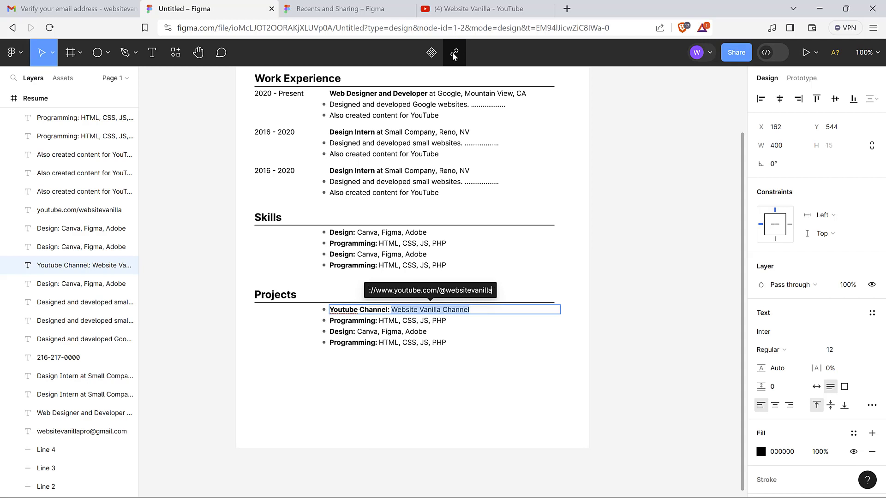
key(Return)
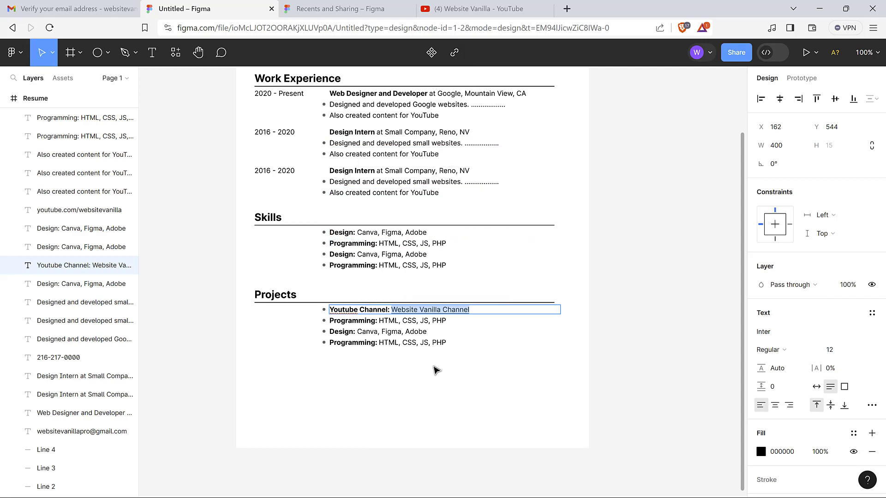
key(Escape)
click(402, 412)
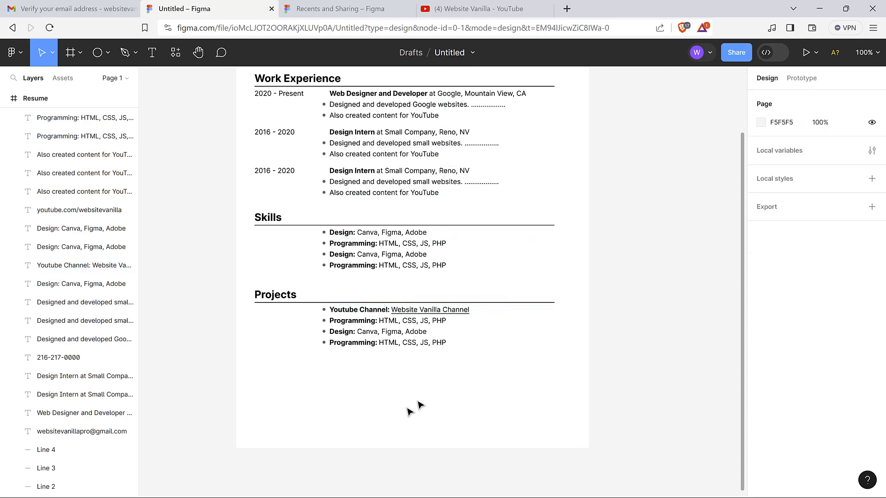
click(451, 314)
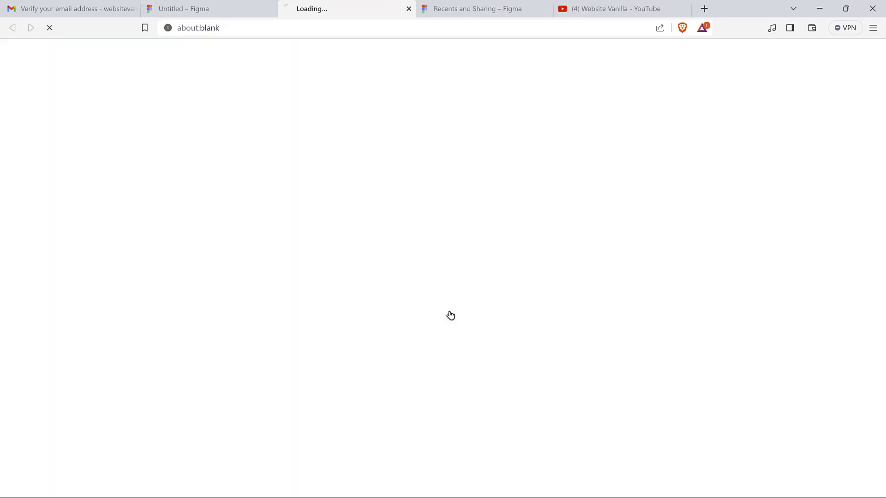
click(214, 9)
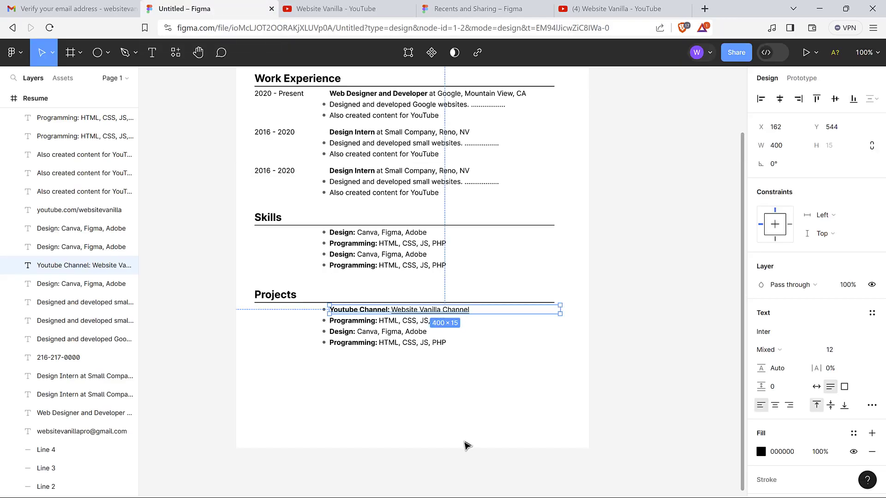
click(445, 390)
Rename the second Projects label to 'CSS Framework' and replace 'HTML, CSS, JS, PHP' with Amigo CSS
click(358, 323)
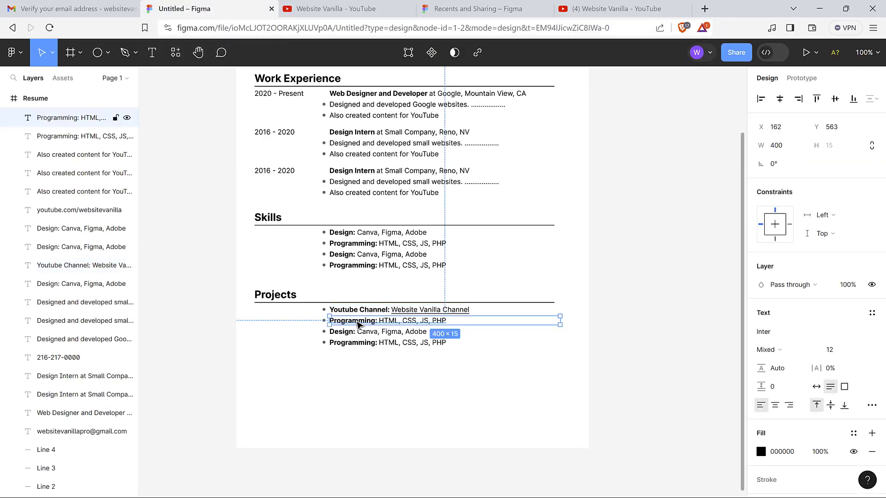
click(356, 321)
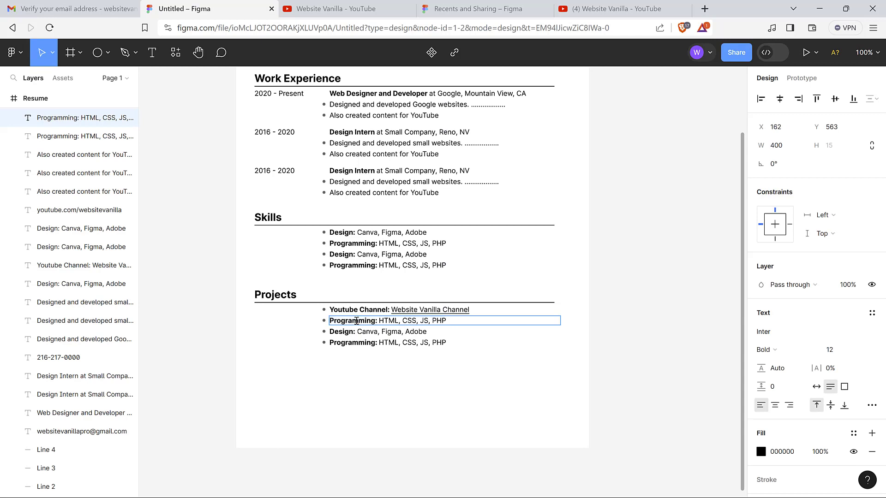
drag(377, 322, 333, 322)
text(CSS Fra)
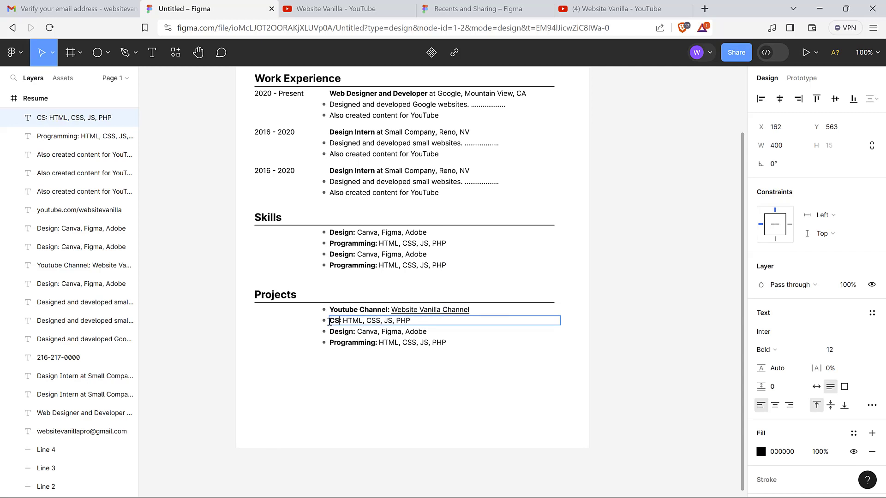
text(mework)
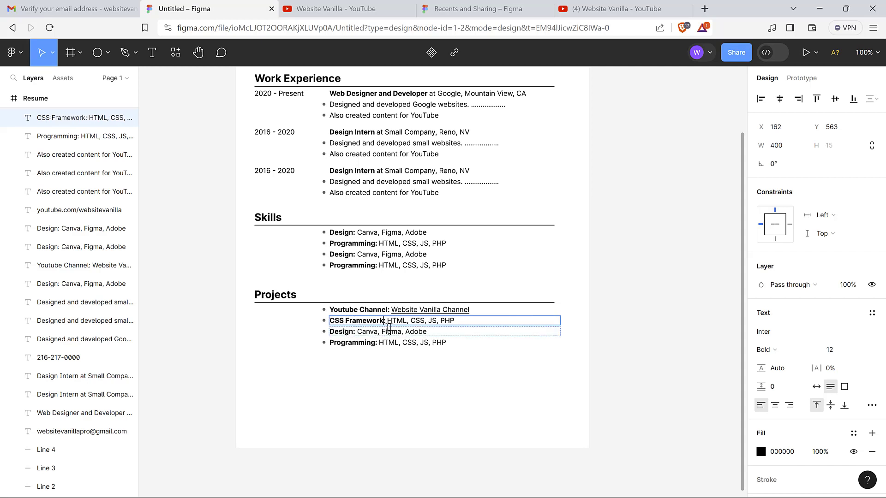
click(411, 322)
drag(390, 322, 450, 321)
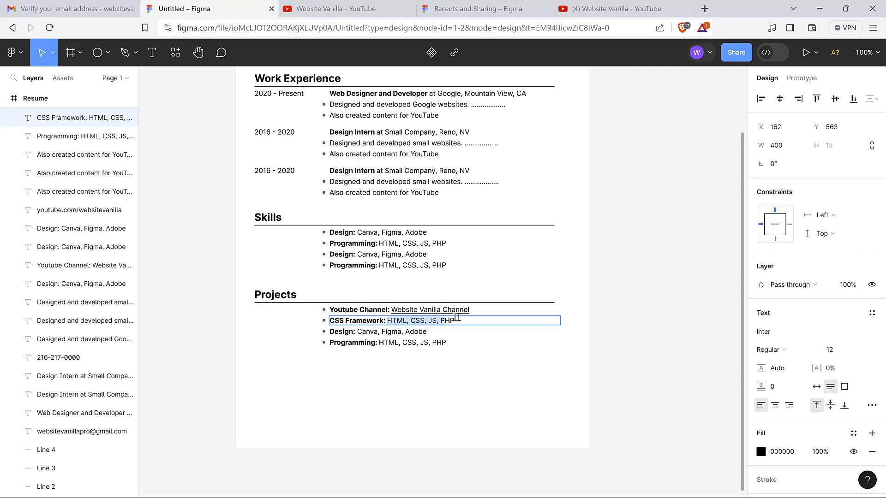
text(Amigo)
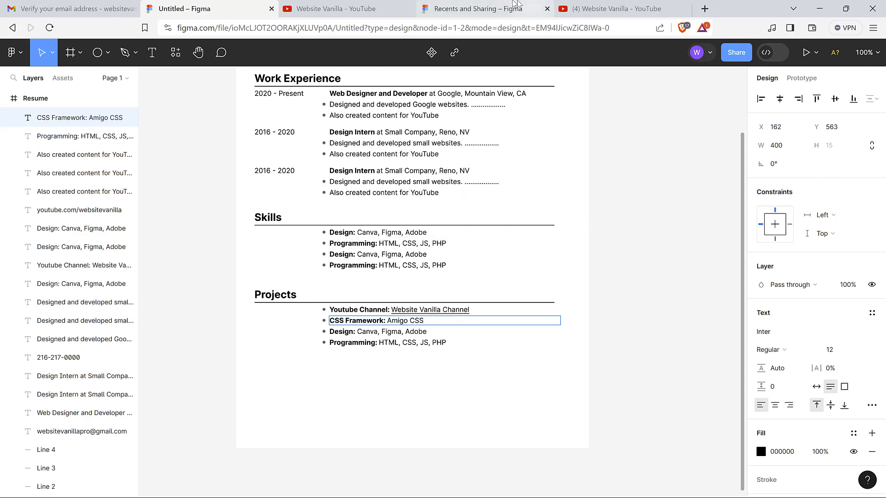
Load amigocss.com in a new browser tab and select its address for copying
click(702, 9)
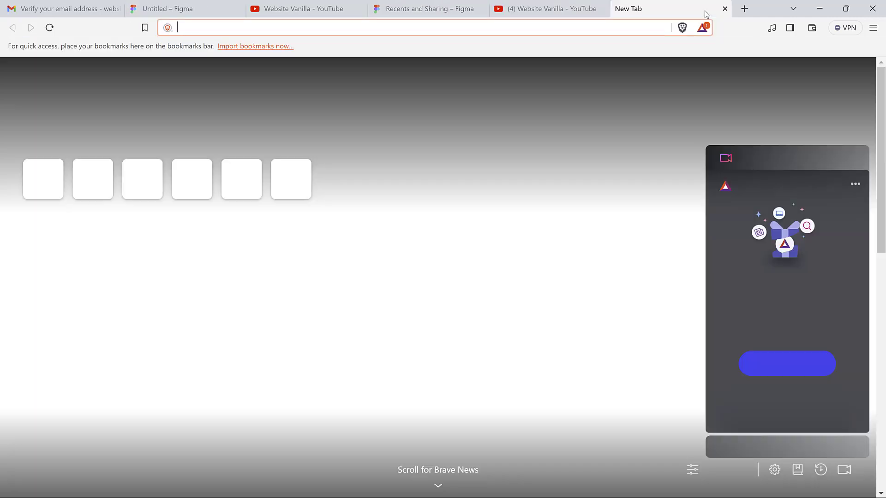
text(amig)
text(ocss.co)
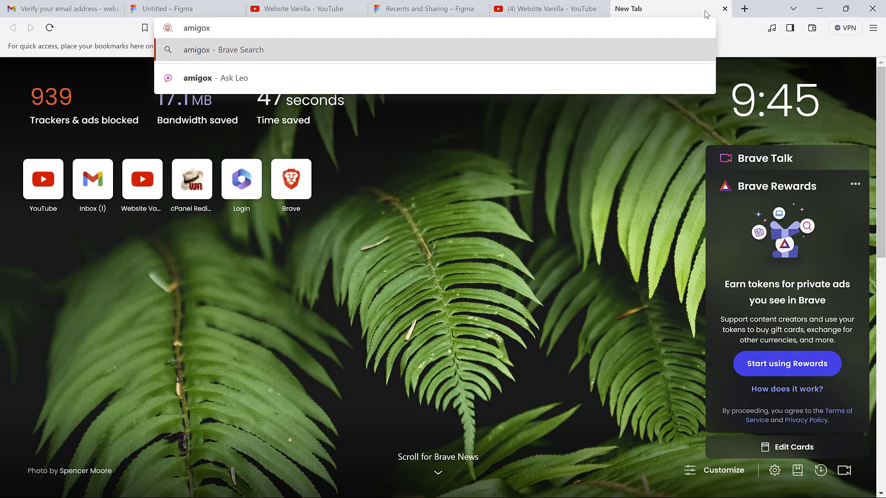
text(m)
key(Return)
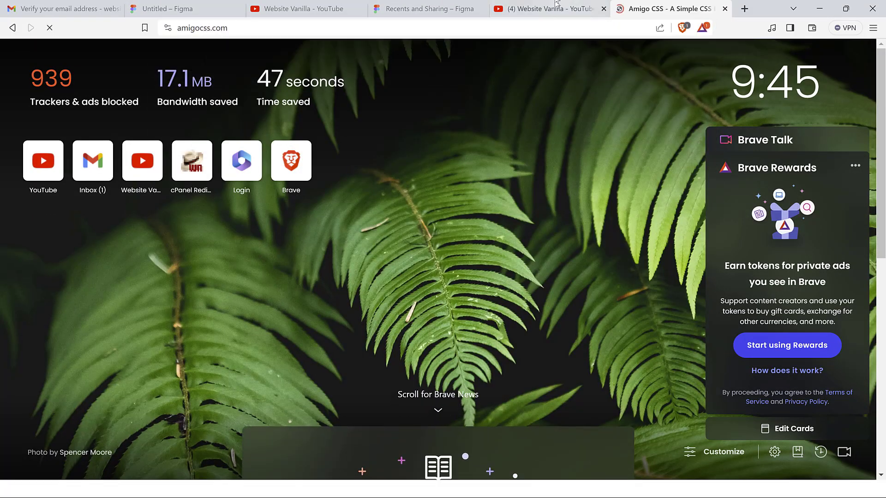
click(236, 27)
key(ctrl+c)
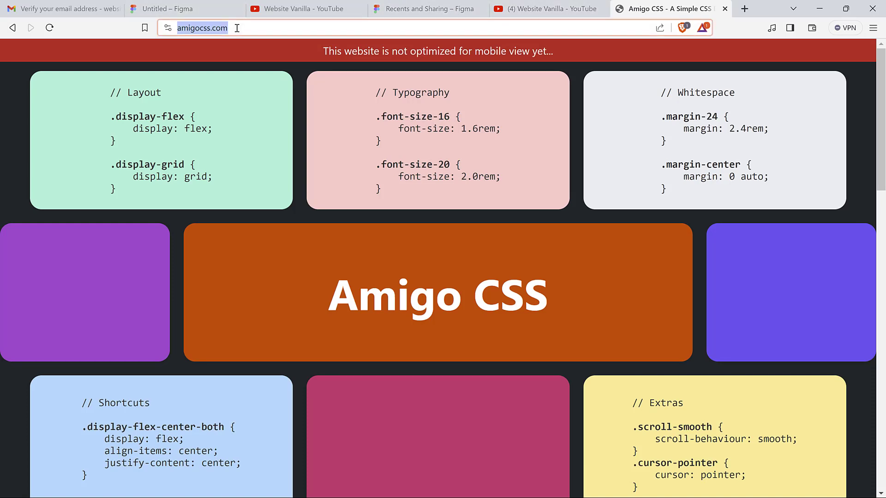
click(175, 8)
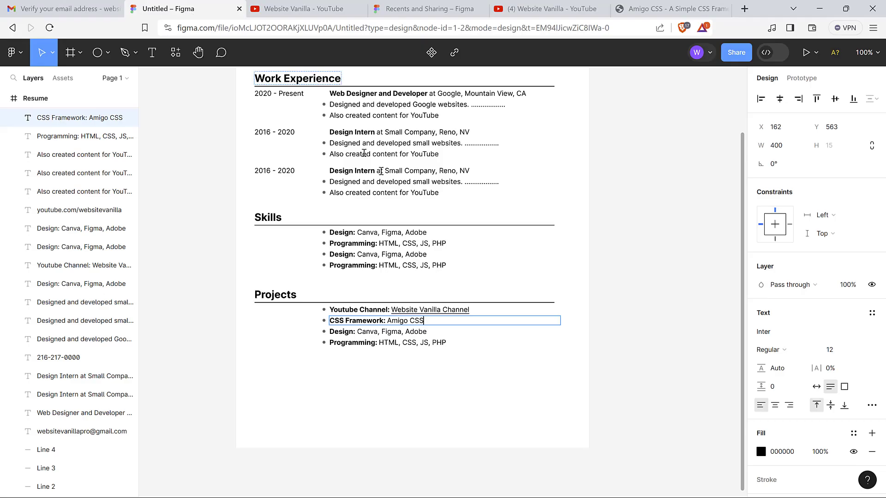
Link 'Amigo CSS' to the copied amigocss.com address
drag(431, 317, 387, 320)
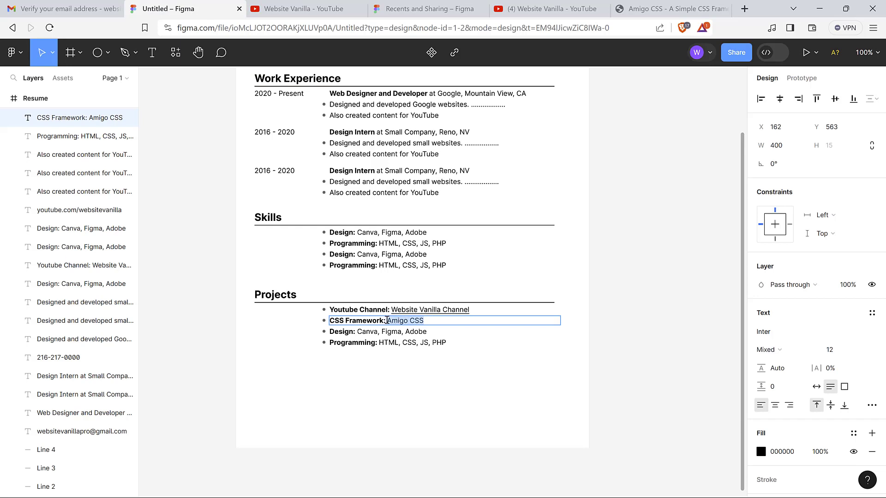
click(455, 53)
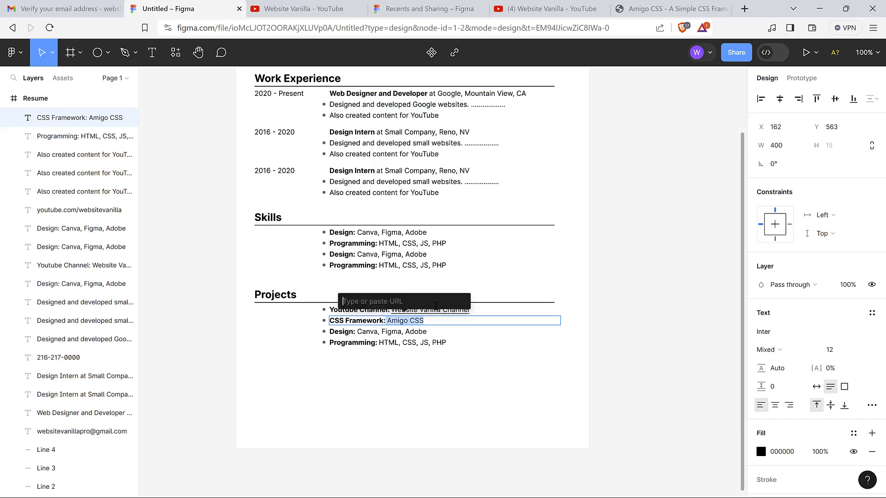
key(ctrl+v)
key(Return)
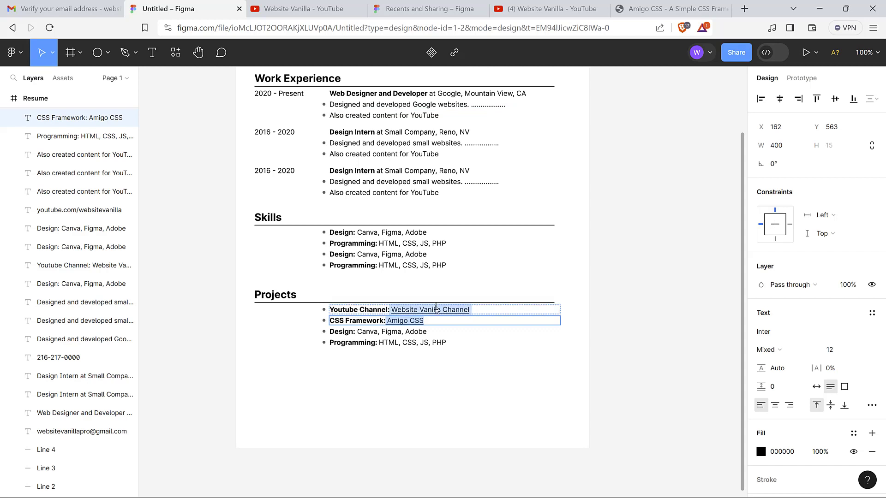
Delete the leftover Design and Programming lines under Projects, leaving two bullets
click(445, 343)
click(484, 391)
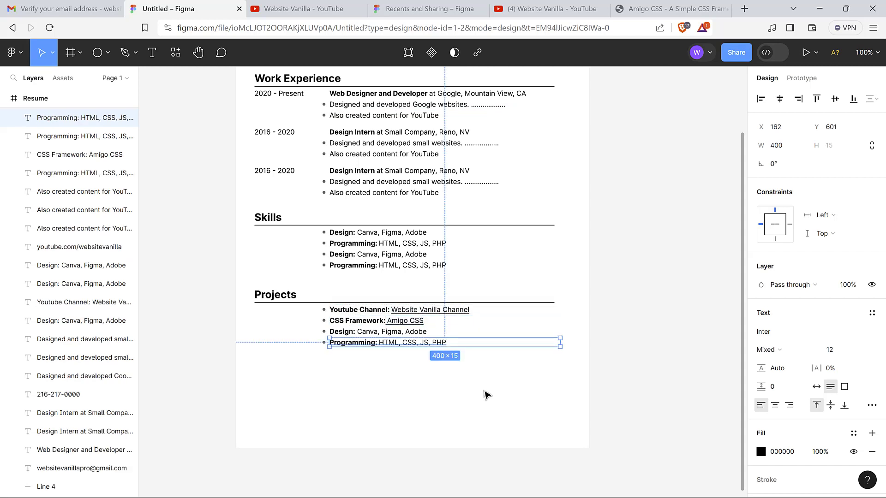
click(484, 395)
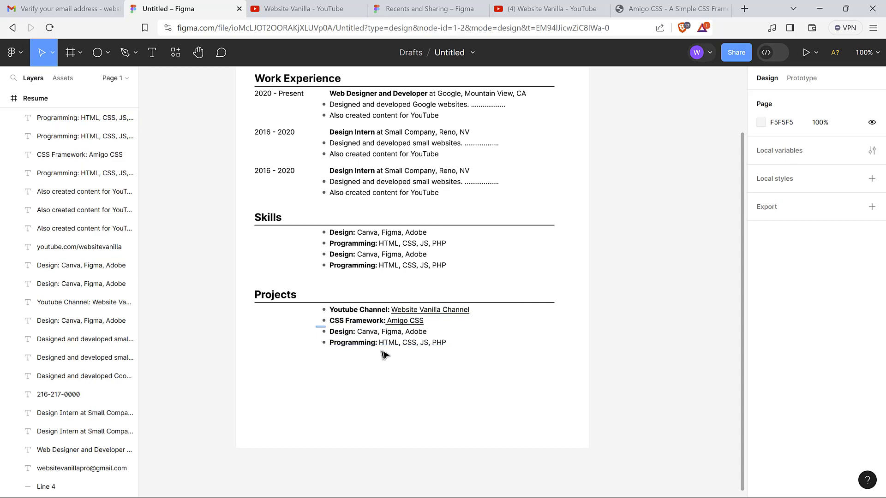
drag(319, 326, 409, 366)
key(Delete)
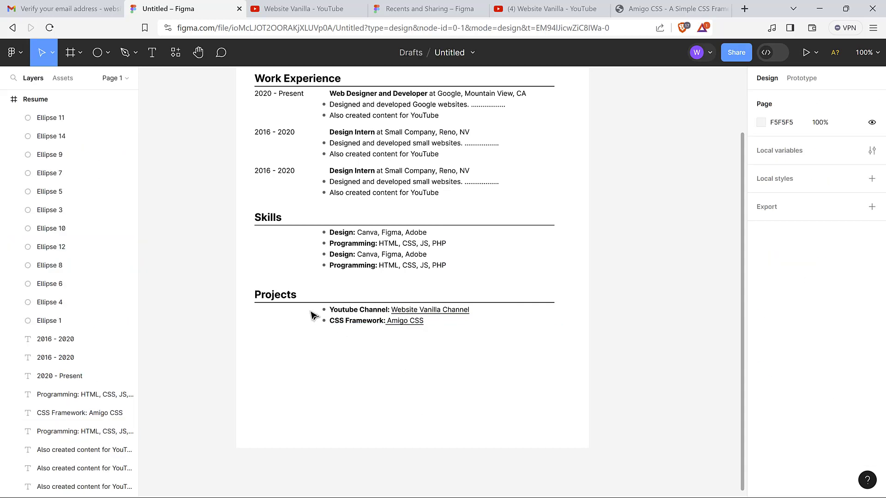
drag(313, 304, 374, 328)
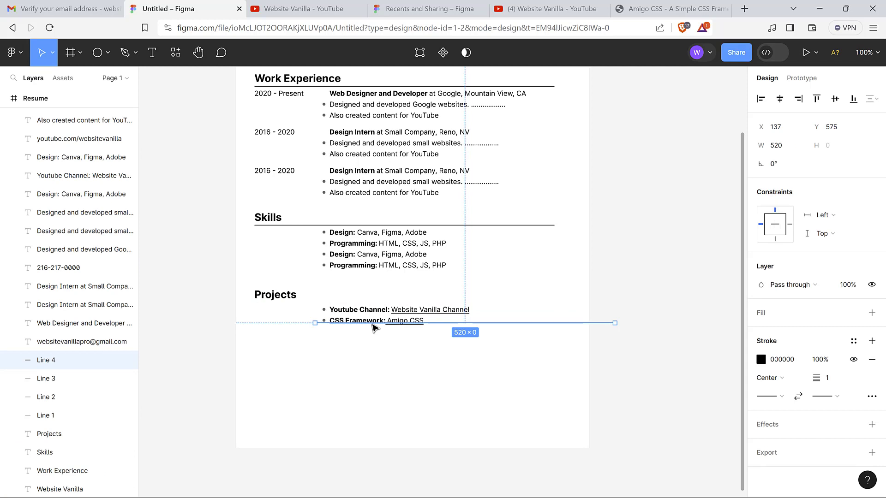
key(ctrl+z)
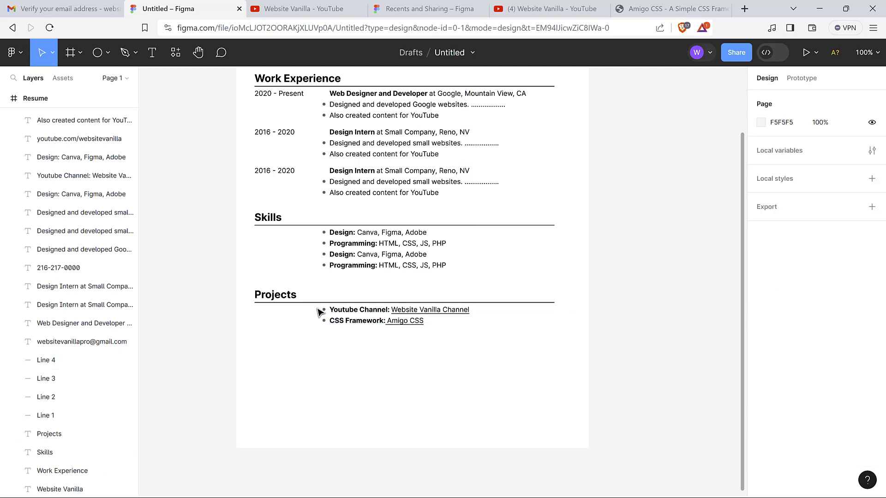
drag(310, 307, 562, 332)
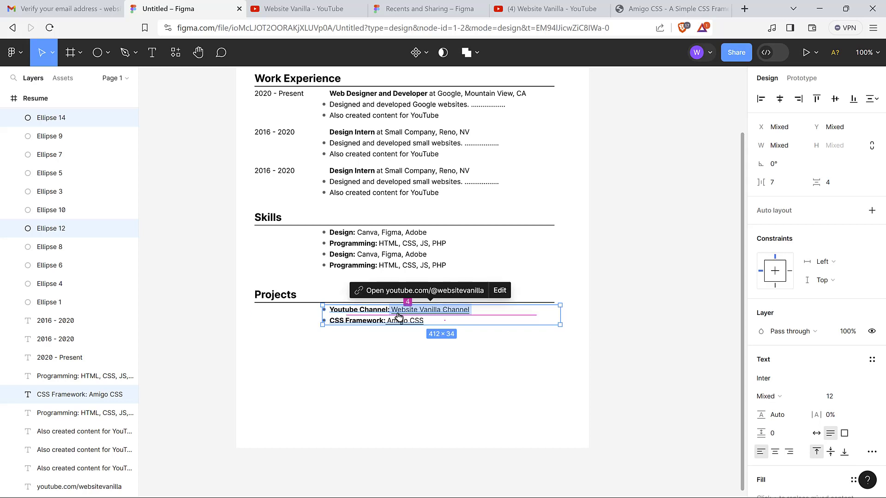
Copy both Projects bullets directly beneath the originals and nudge the copies up for even spacing
drag(342, 320, 340, 345)
key(Up)
key(Up)
key(Up)
key(Up)
key(Up)
key(Up)
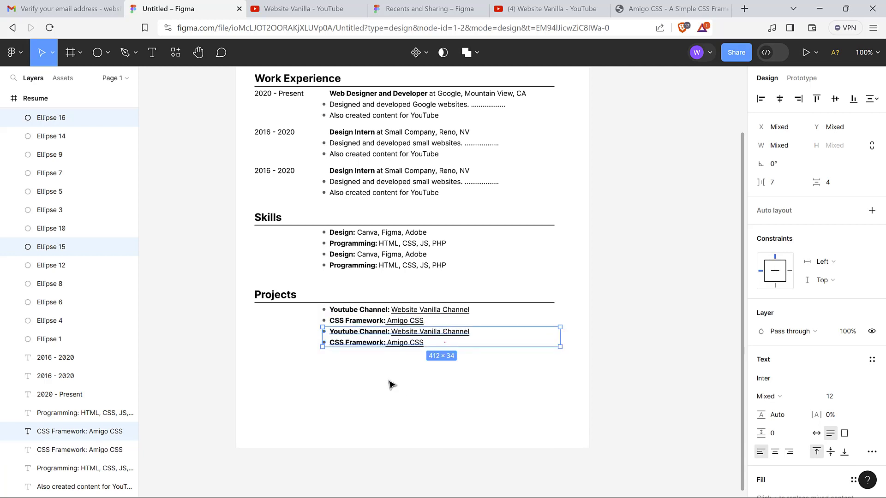
click(360, 407)
drag(246, 278, 436, 379)
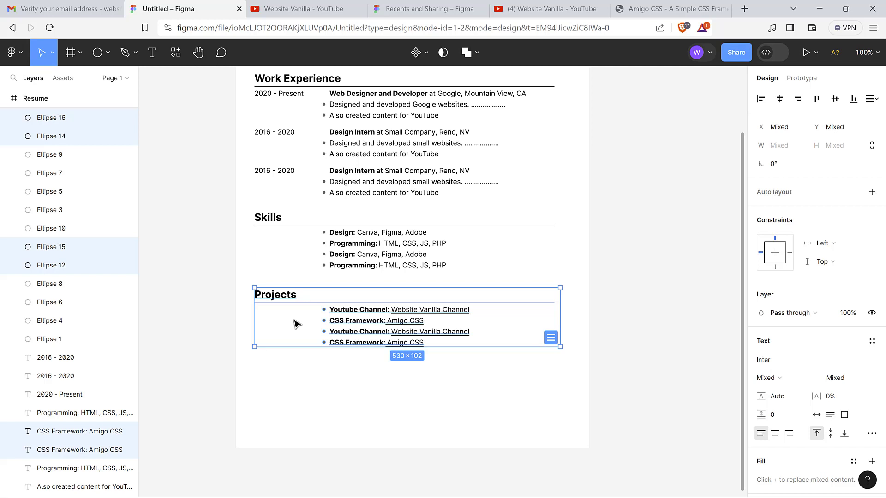
Copy the Projects section to just below the original and rename the copy's heading to 'Education'
key(ctrl+d)
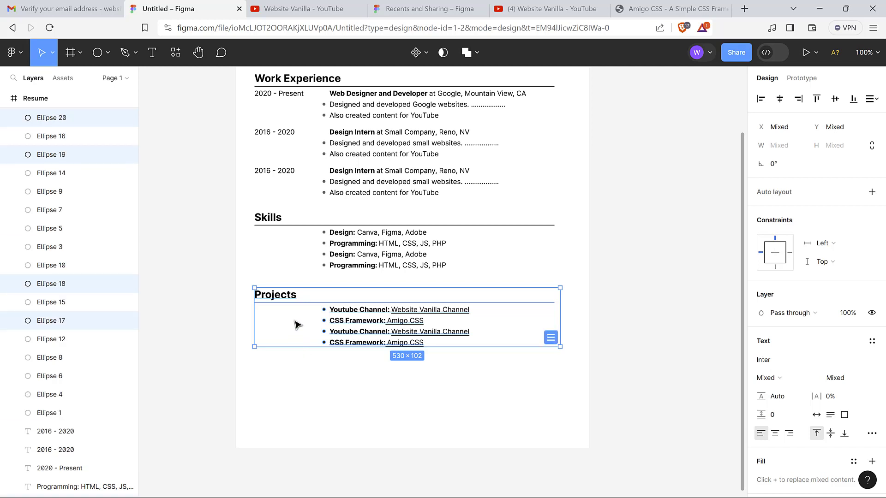
drag(296, 322, 293, 390)
click(279, 364)
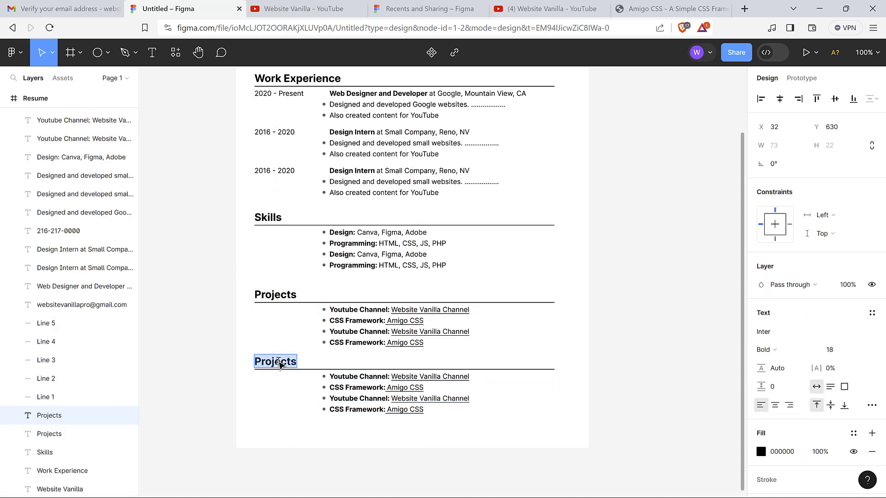
text(Educat)
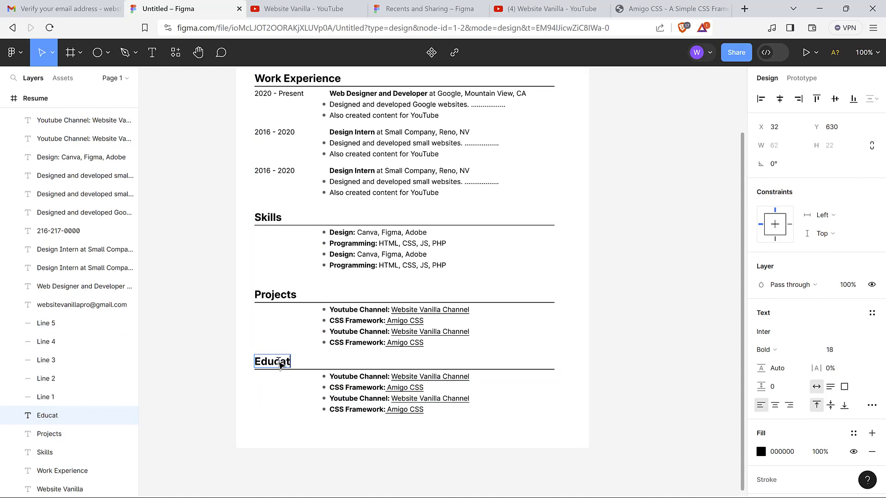
text(ion)
key(Escape)
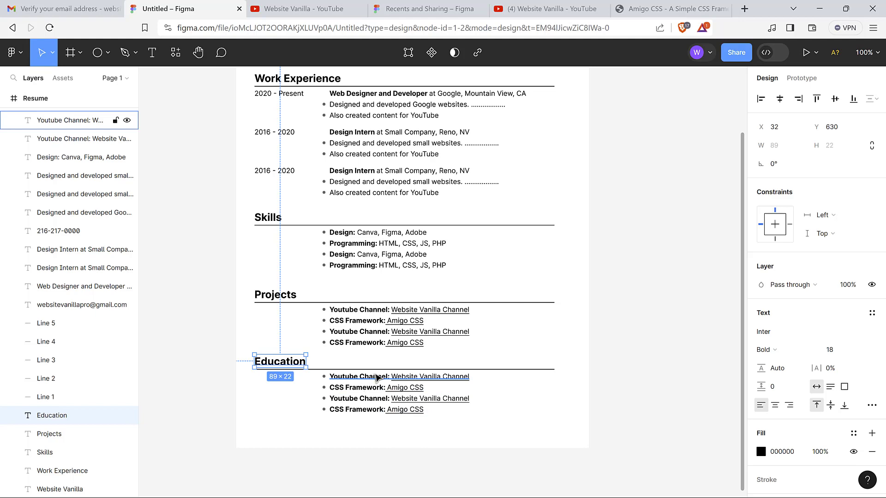
click(644, 283)
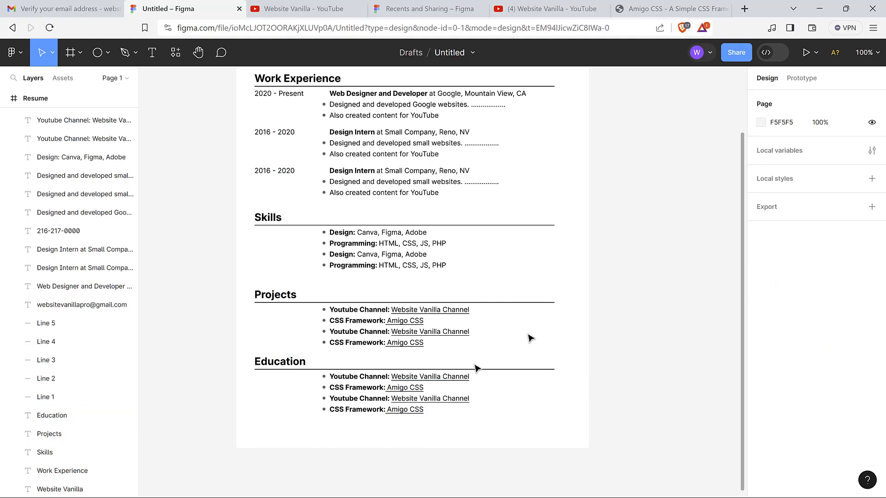
Change the first Education line to 'Masters in Entrepreneurship: Youtube University, 2023', with school and year in regular weight
scroll(409, 391, up, 7)
scroll(410, 391, down, 10)
scroll(397, 350, up, 2)
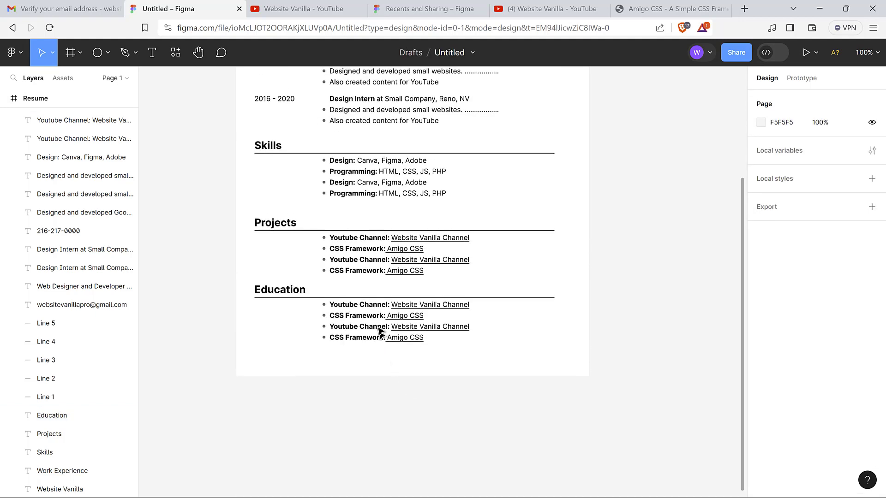
double_click(370, 305)
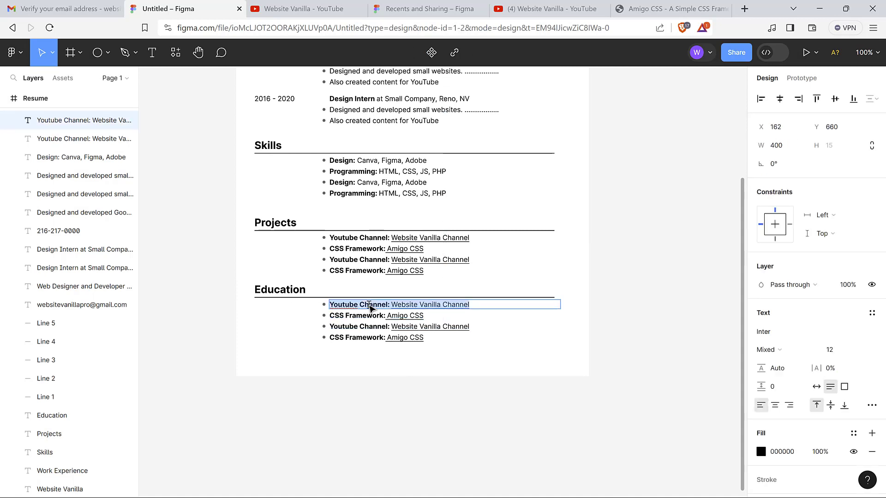
drag(472, 305, 330, 305)
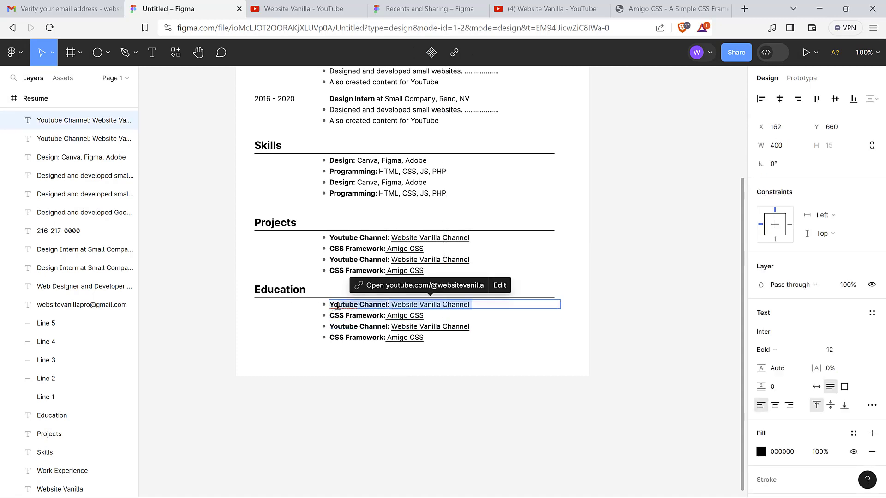
text(Masters in )
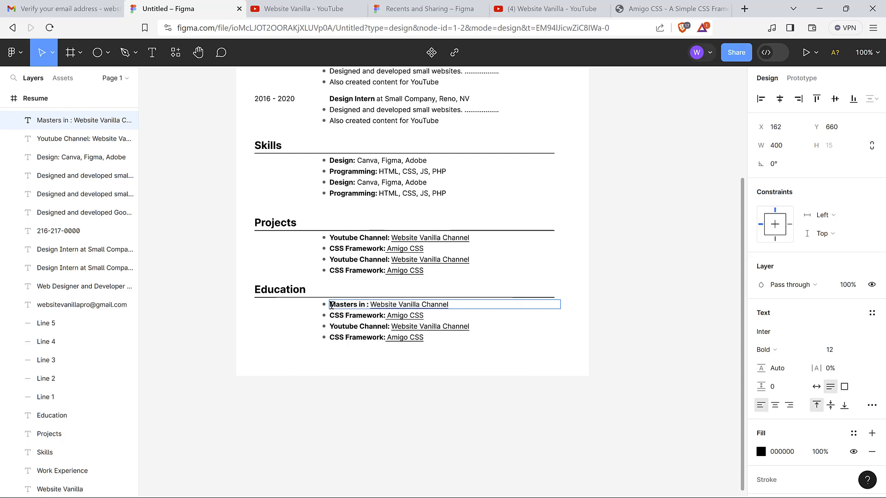
text(Entreprene)
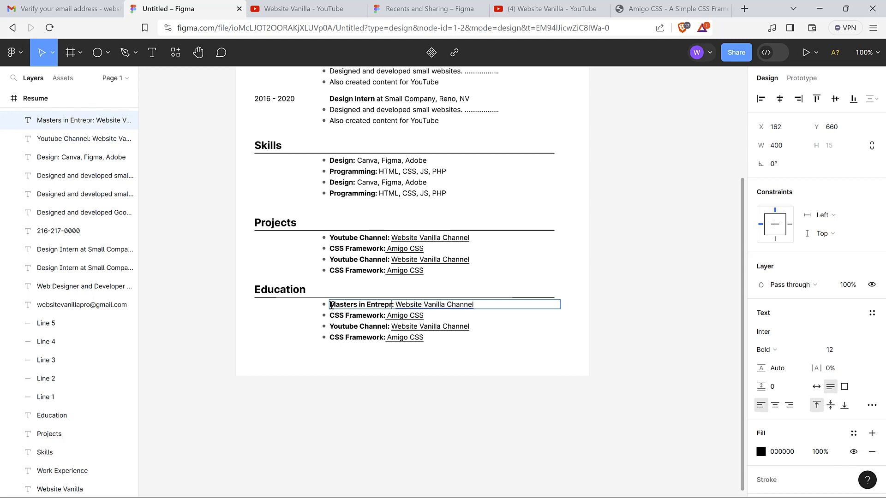
text(urship)
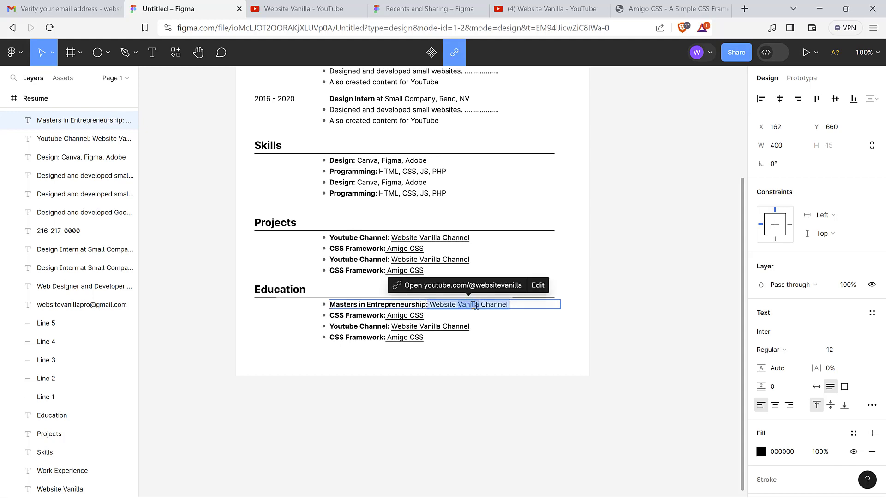
click(520, 307)
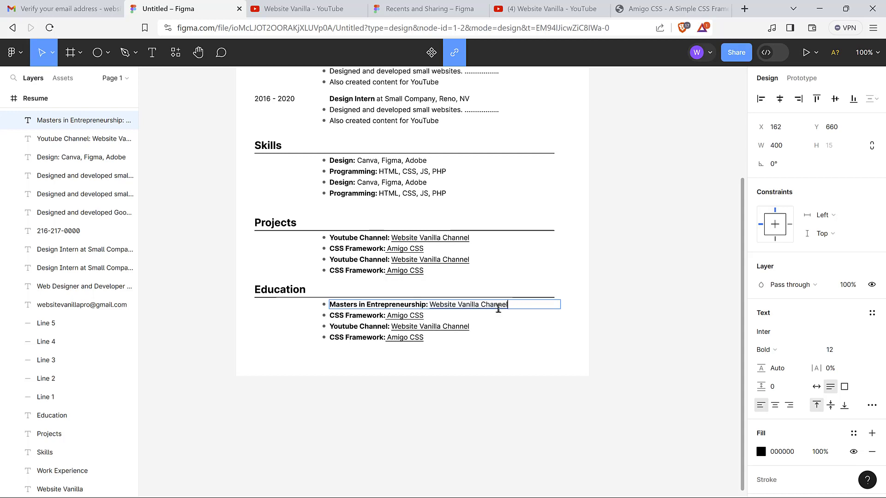
key(BackSpace)
key(BackSpace)
key(BackSpace)
key(BackSpace)
key(BackSpace)
key(BackSpace)
key(BackSpace)
key(BackSpace)
key(BackSpace)
key(BackSpace)
key(BackSpace)
key(BackSpace)
key(BackSpace)
key(BackSpace)
key(BackSpace)
key(BackSpace)
key(BackSpace)
key(BackSpace)
key(BackSpace)
key(BackSpace)
key(BackSpace)
key(BackSpace)
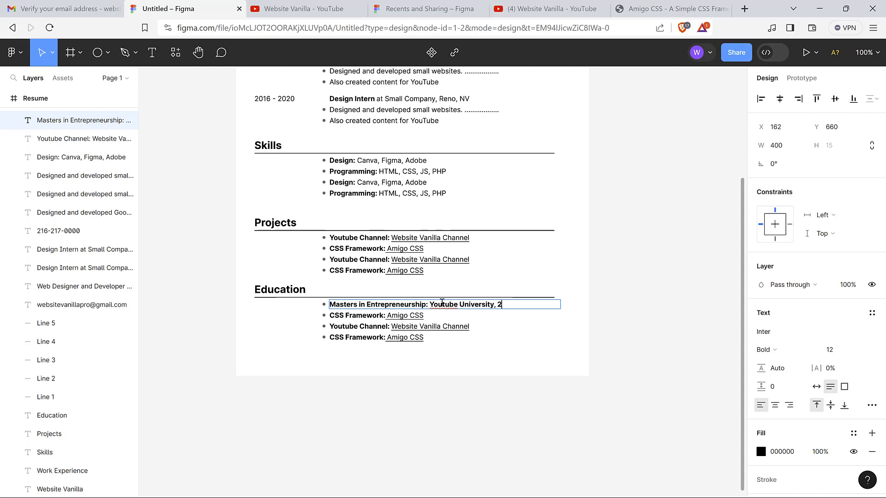
text(023)
drag(528, 304, 430, 304)
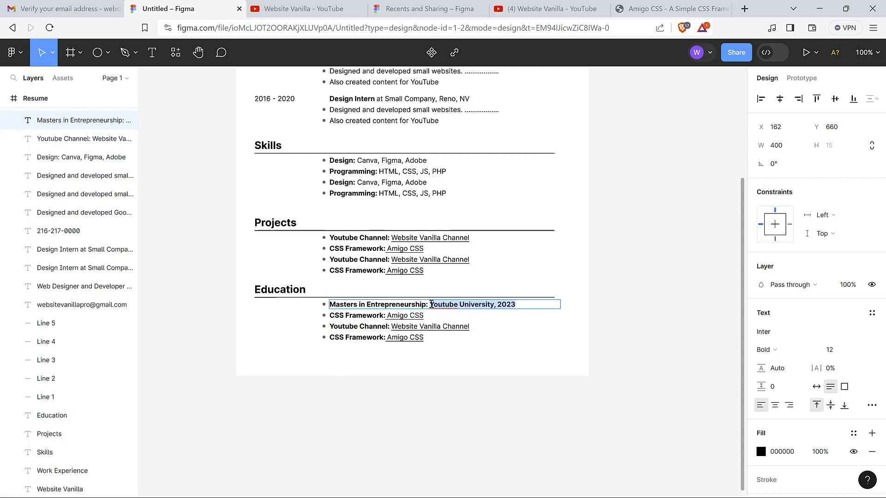
key(ctrl+b)
key(Escape)
Delete the two leftover lines at the bottom of the Education section
click(386, 370)
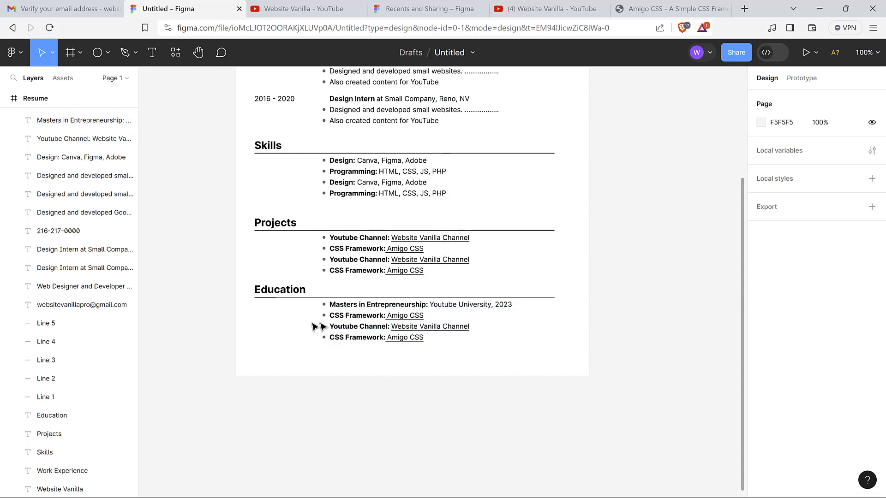
drag(319, 326, 405, 356)
key(Delete)
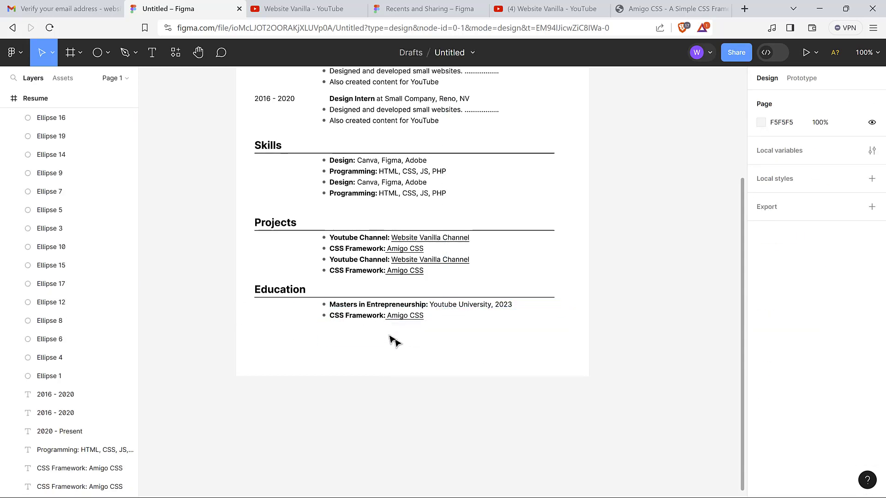
Rewrite the second Education bullet's label to 'Bachelor in Programming'
click(385, 318)
double_click(386, 317)
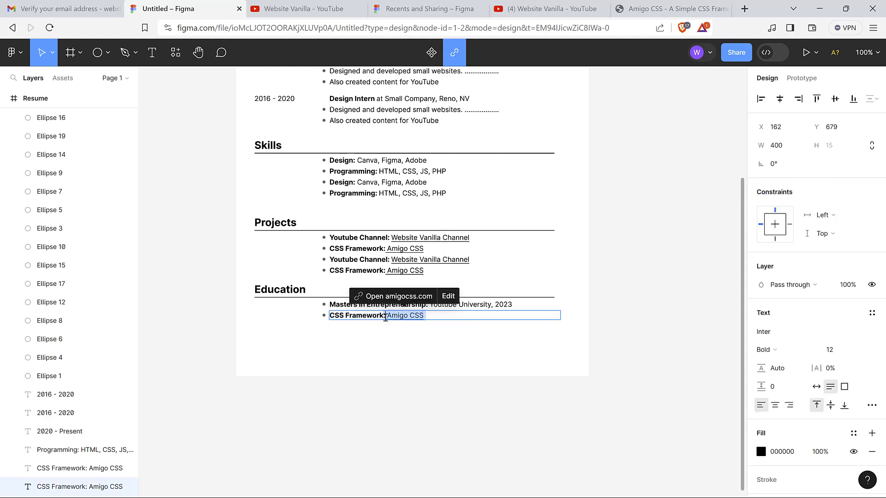
click(385, 317)
key(BackSpace)
key(BackSpace)
key(BackSpace)
key(BackSpace)
key(BackSpace)
key(BackSpace)
key(BackSpace)
key(BackSpace)
key(BackSpace)
key(BackSpace)
key(BackSpace)
key(BackSpace)
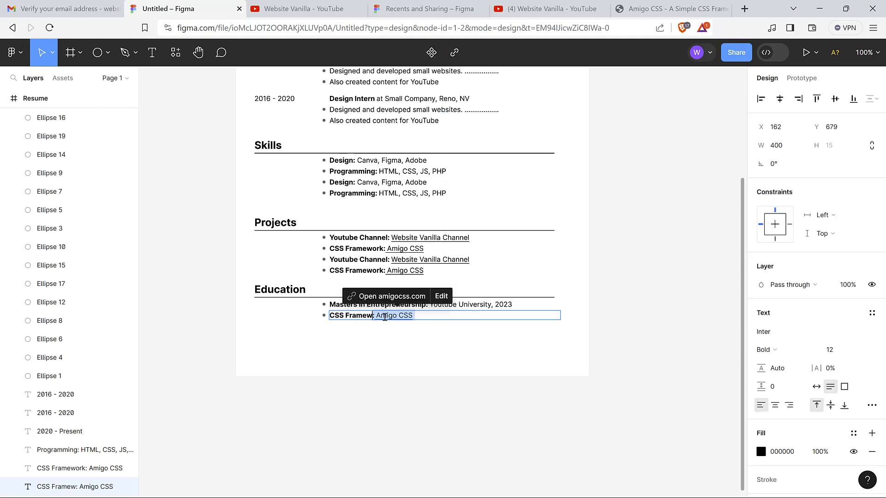
key(BackSpace)
text(Bace)
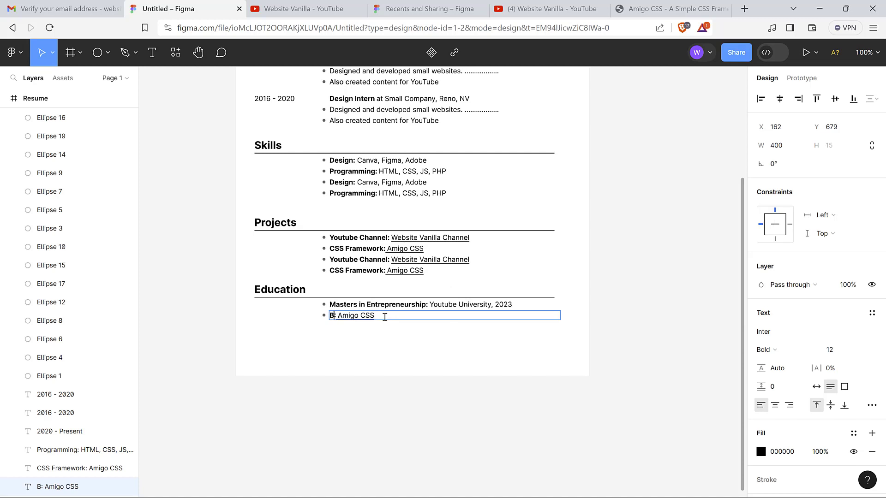
key(BackSpace)
text(hel)
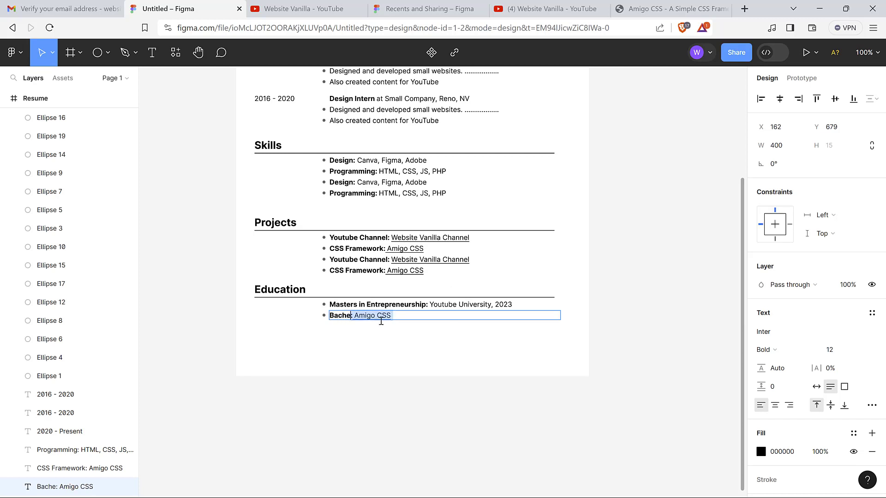
text(or in Com)
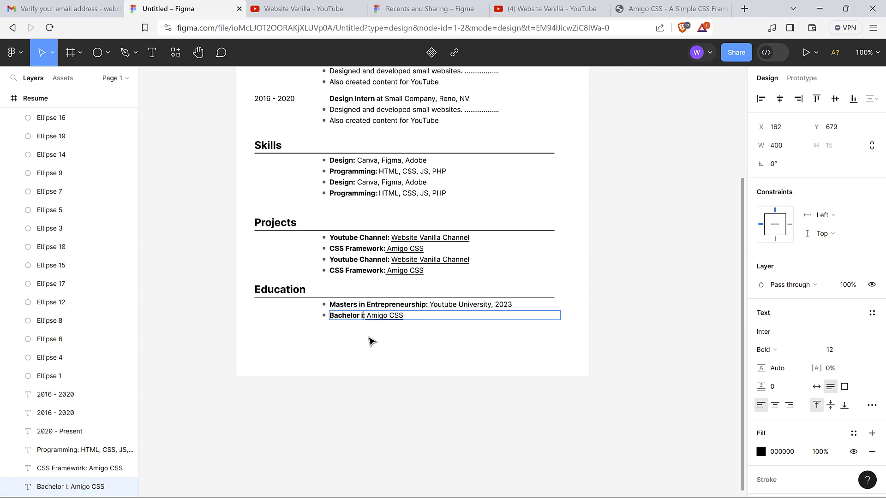
text(puter)
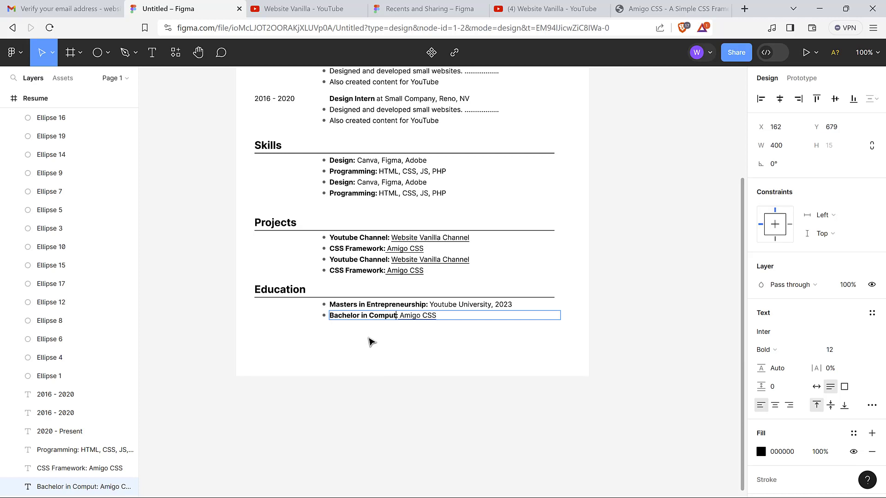
key(BackSpace)
key(BackSpace)
key(BackSpace)
key(BackSpace)
key(BackSpace)
key(BackSpace)
key(BackSpace)
key(BackSpace)
key(BackSpace)
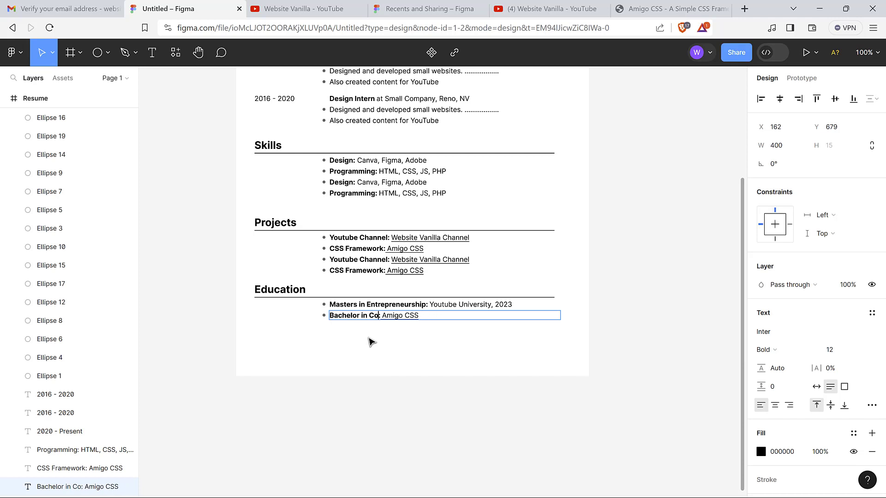
text(Programming)
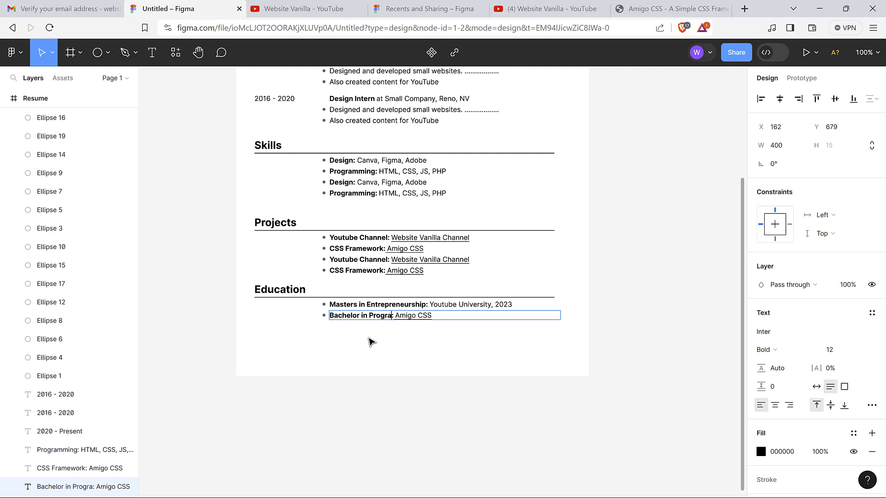
key(Escape)
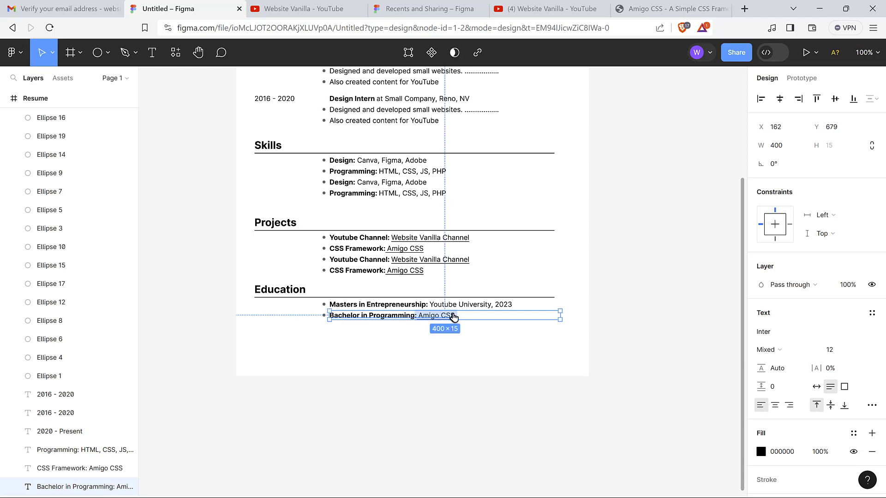
key(Escape)
Replace the old Amigo CSS text after the colon with 'YouTube University, 2020'
click(406, 317)
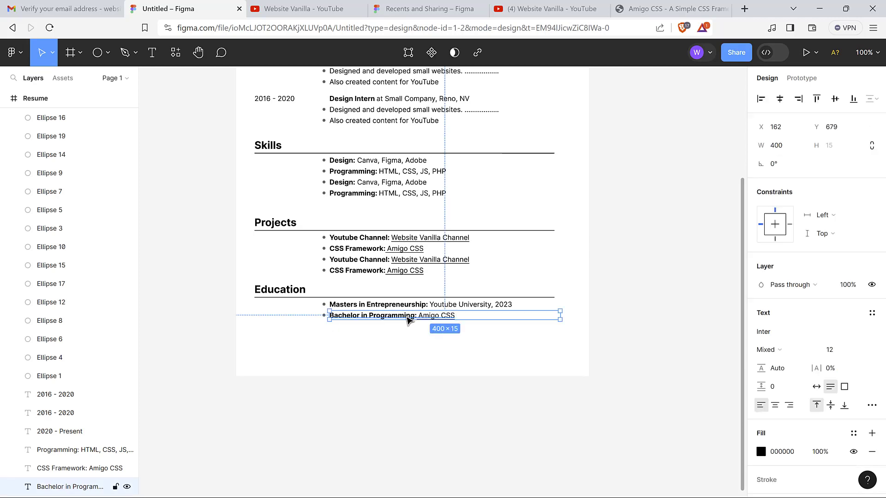
double_click(406, 316)
click(405, 316)
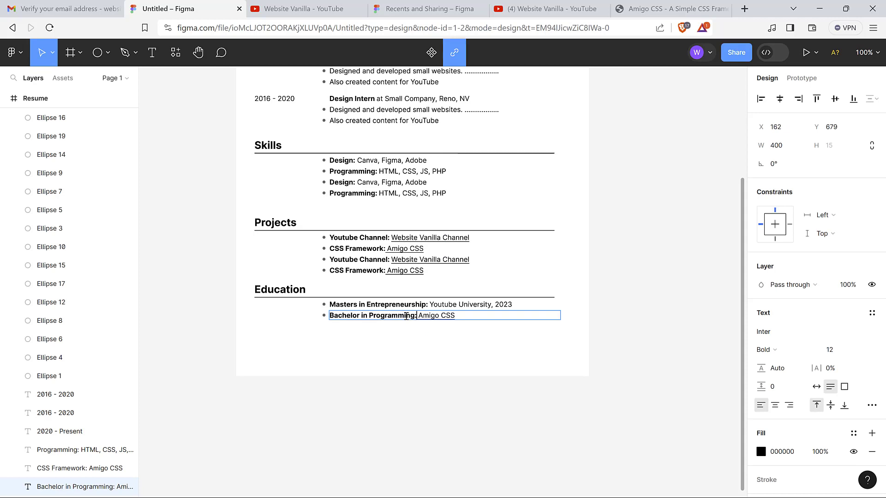
key(Delete)
key(Delete)
key(Delete)
key(Delete)
key(Delete)
key(Delete)
key(Delete)
key(Delete)
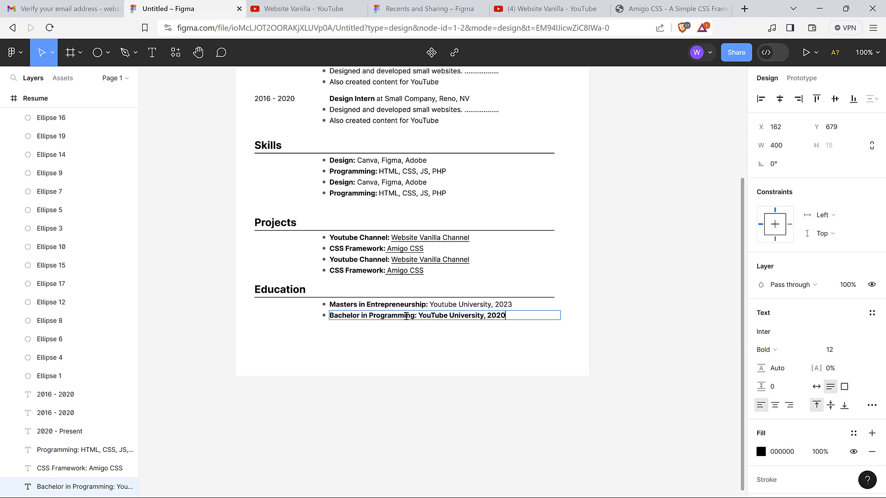
key(Escape)
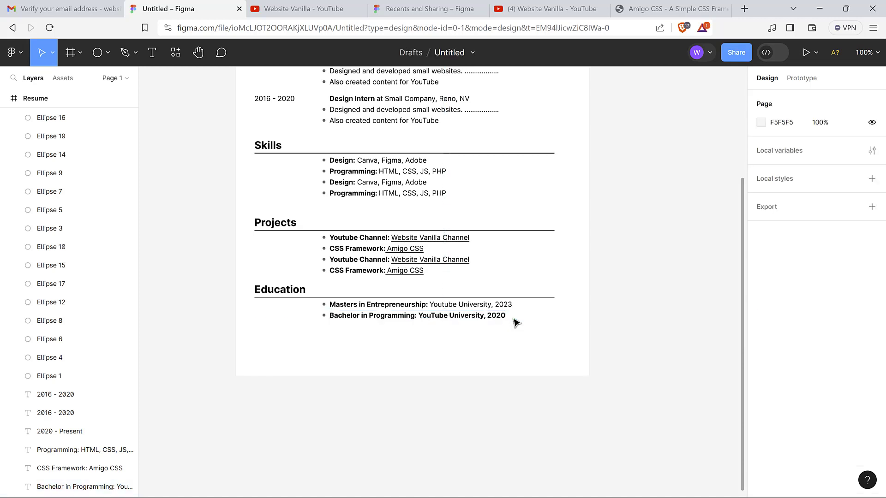
key(Escape)
Make 'YouTube University, 2020' regular weight so only the degree part stays bold
click(507, 319)
double_click(505, 320)
click(511, 315)
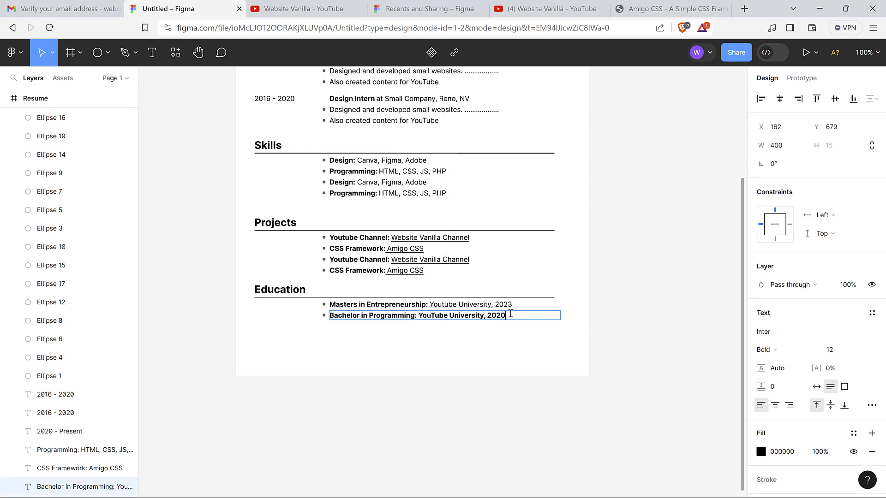
drag(510, 314, 430, 315)
key(ctrl+b)
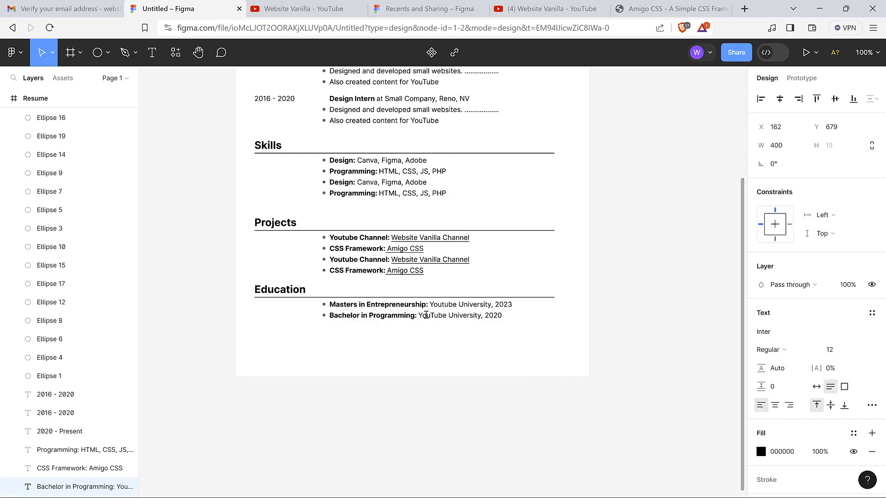
key(Escape)
click(642, 283)
scroll(642, 283, up, 10)
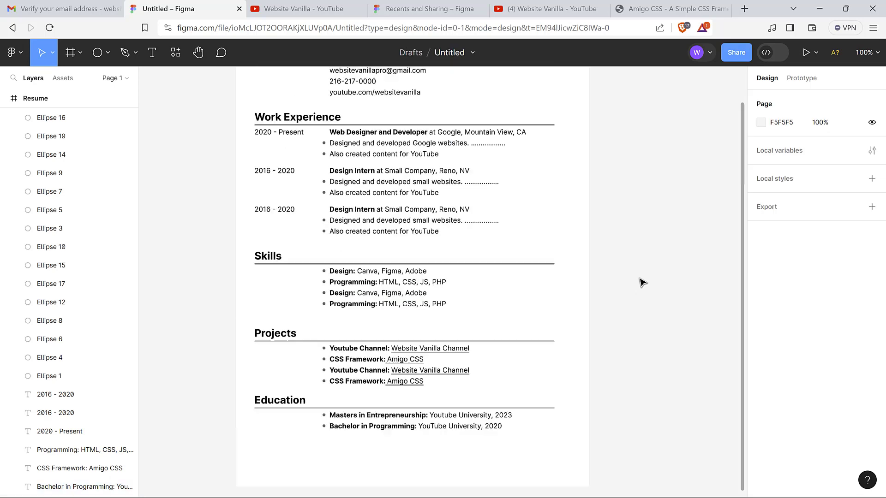
scroll(641, 283, down, 8)
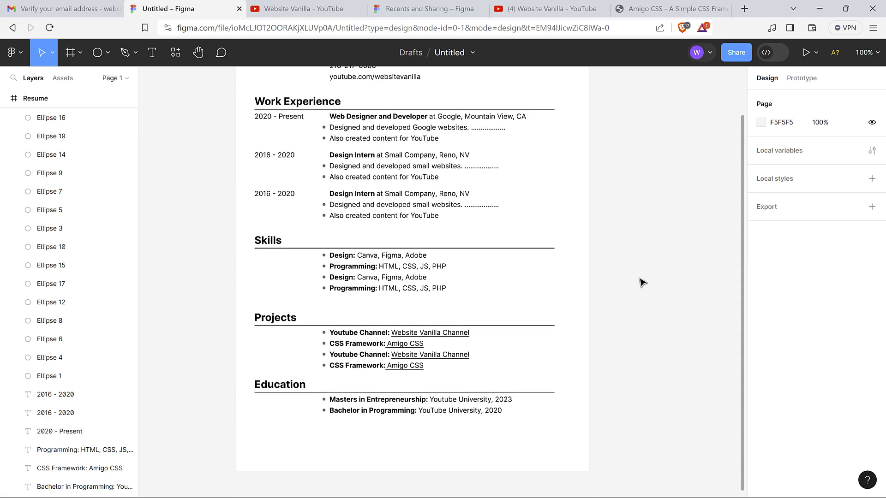
Add a PDF export setting to the Resume frame and export it
scroll(642, 283, up, 2)
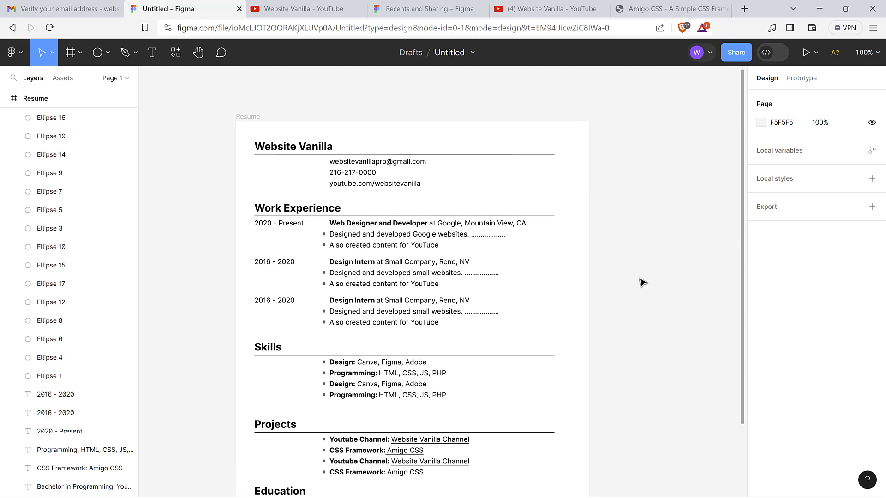
click(250, 122)
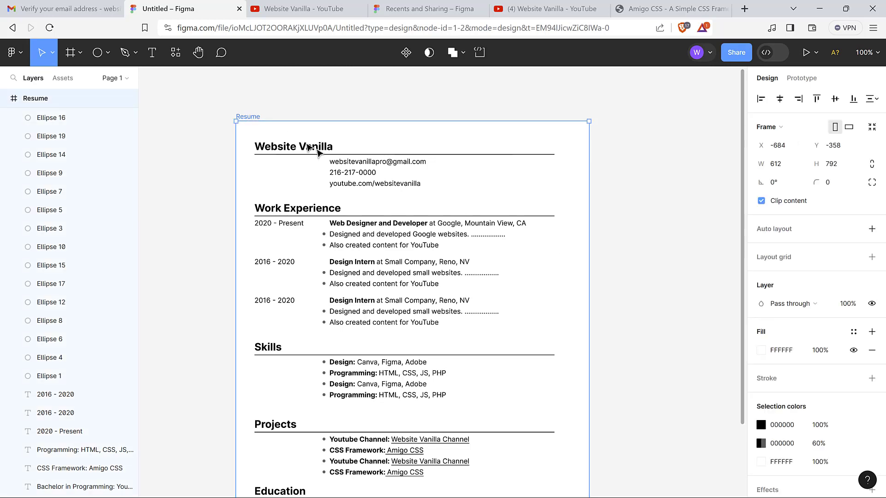
scroll(703, 317, down, 1)
scroll(706, 318, down, 3)
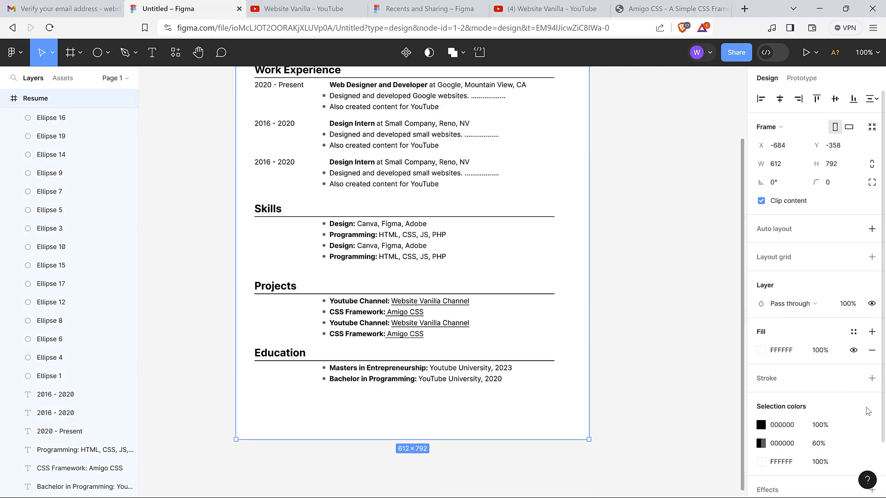
scroll(866, 412, down, 2)
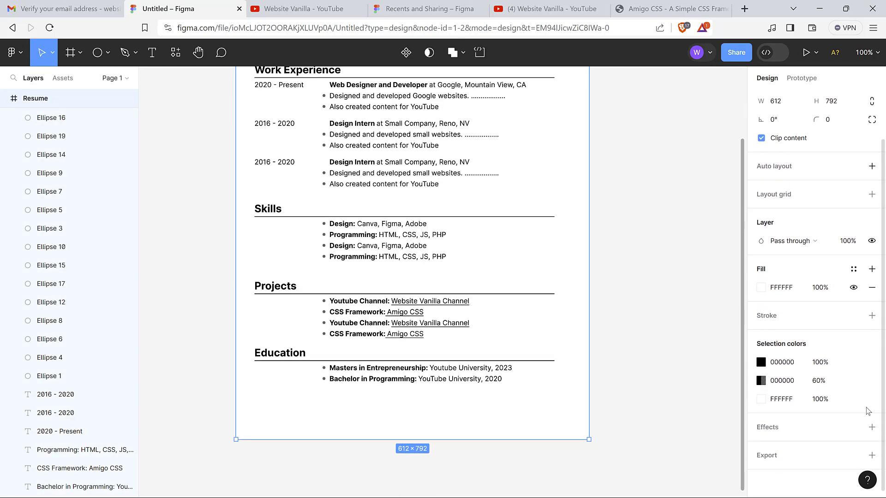
click(871, 455)
scroll(861, 454, down, 3)
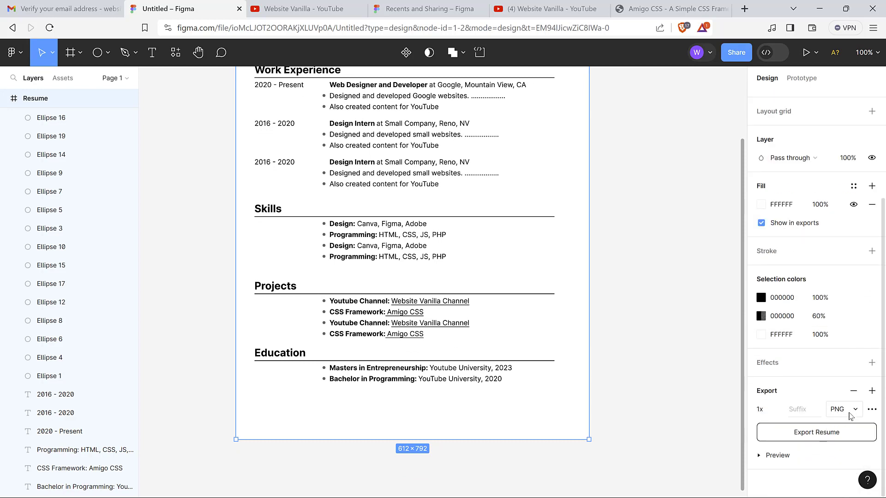
click(852, 412)
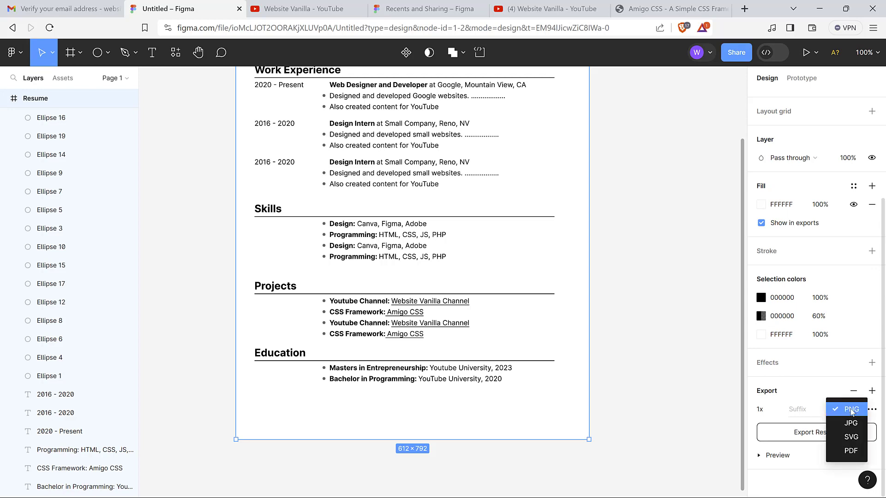
click(852, 451)
click(824, 433)
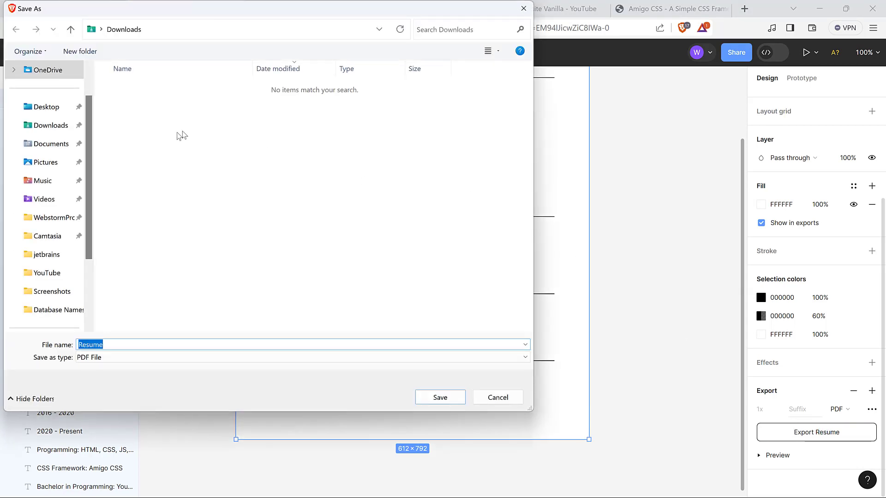
Save the export as 'Figma Resume.pdf' in Downloads and open it in the browser
click(117, 345)
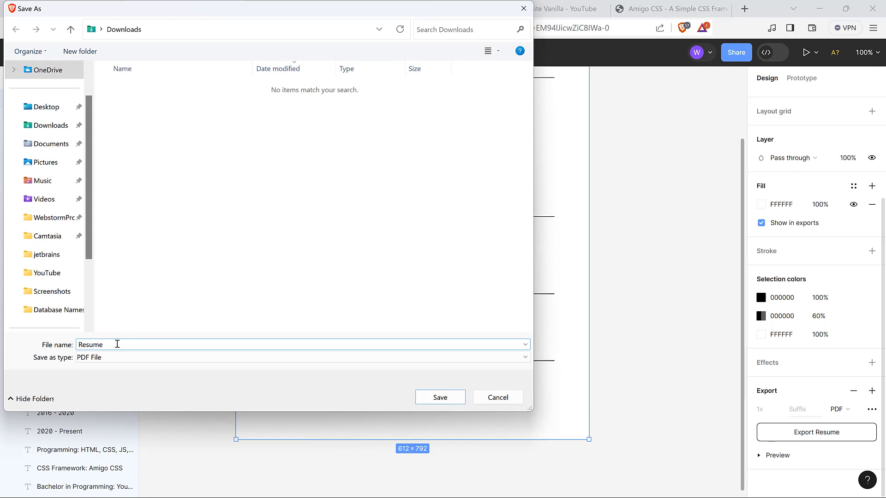
text(ma)
click(441, 398)
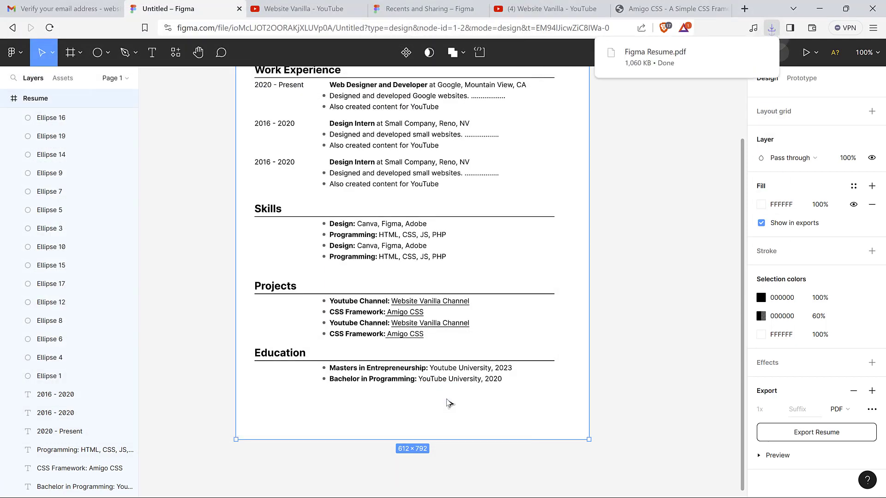
click(672, 60)
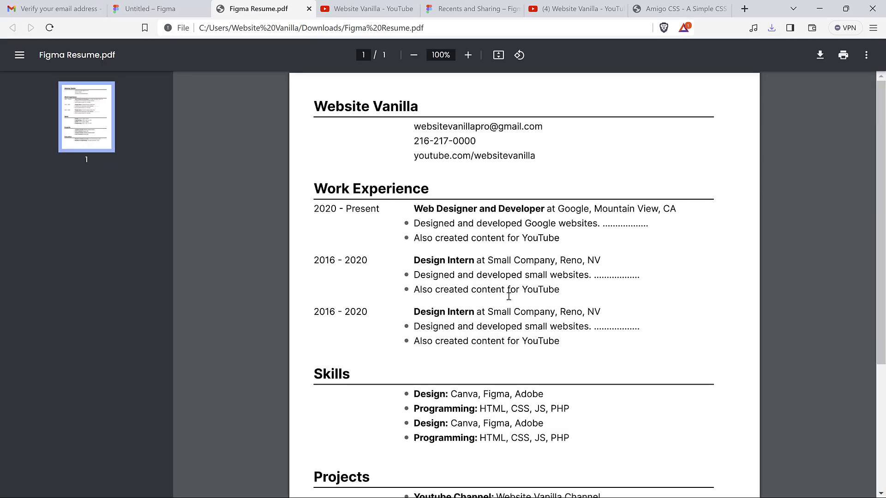
Scroll through the exported resume PDF, then return to the Figma tab
scroll(509, 295, down, 4)
scroll(509, 296, up, 4)
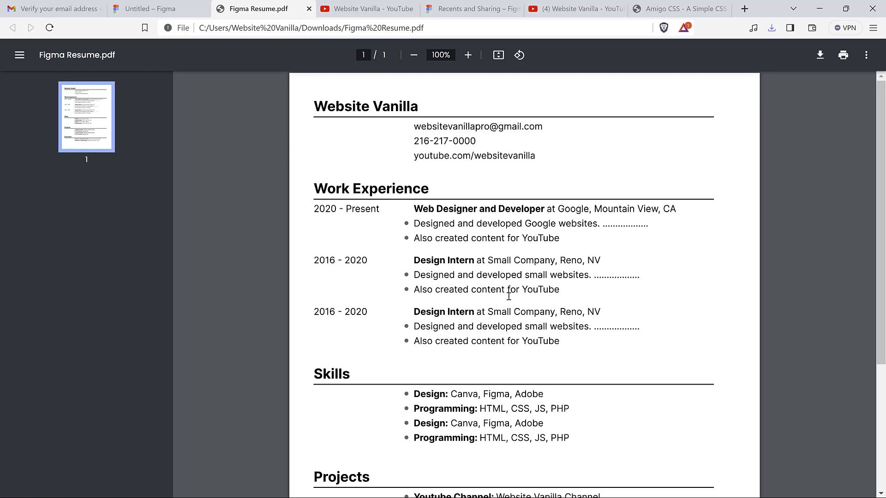
click(152, 9)
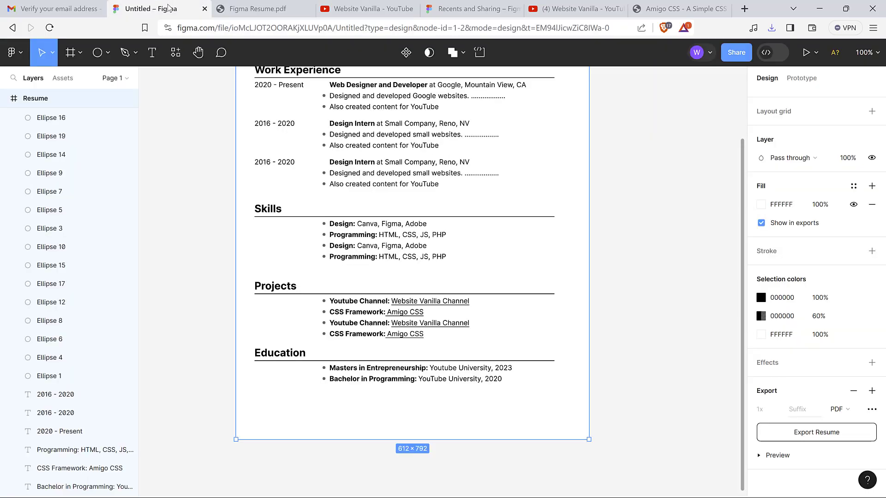
Deselect the frame and scroll around the canvas to review the finished resume
click(198, 165)
scroll(197, 165, up, 5)
scroll(197, 165, down, 4)
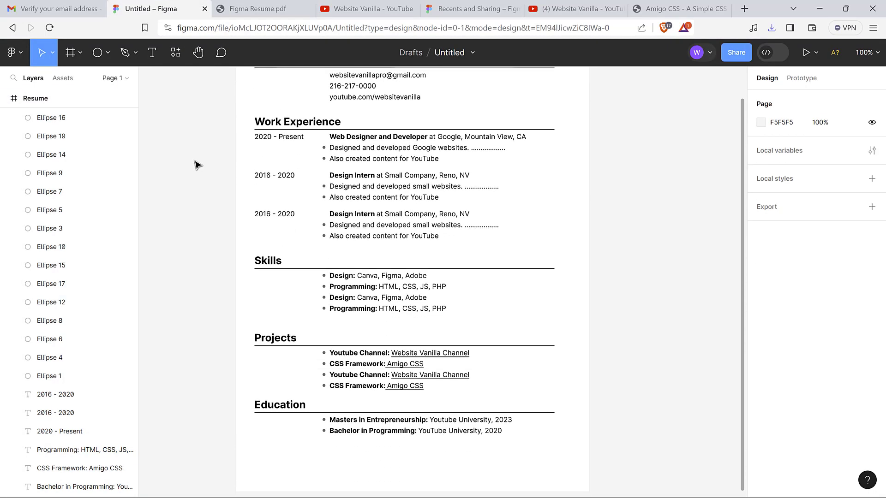
scroll(197, 165, up, 3)
scroll(197, 165, down, 3)
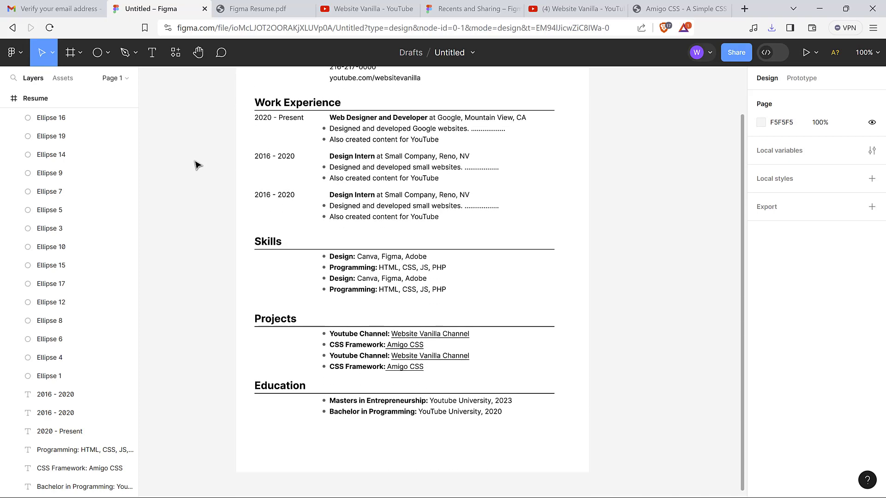
scroll(197, 166, up, 1)
scroll(198, 166, down, 2)
scroll(198, 162, up, 3)
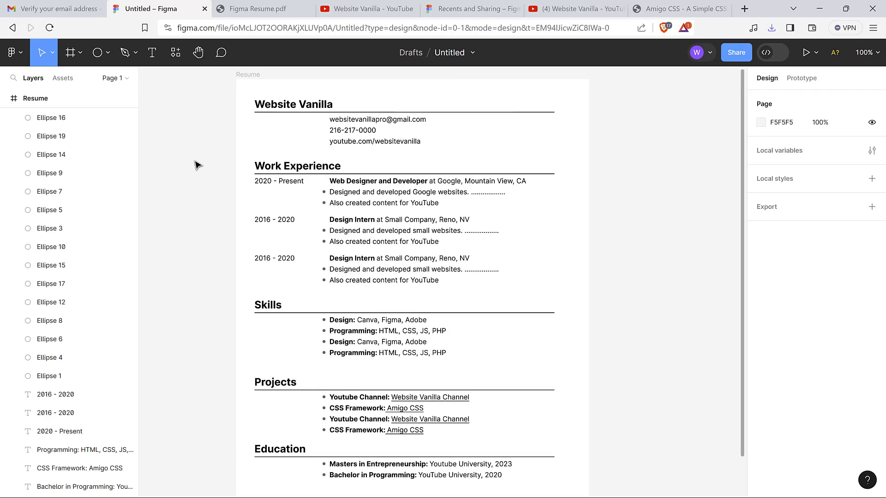
scroll(364, 309, down, 3)
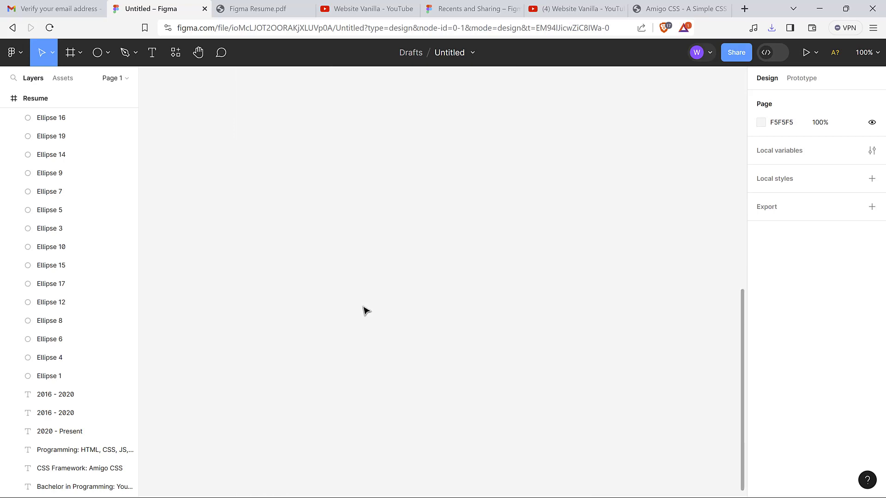
scroll(69, 189, up, 1)
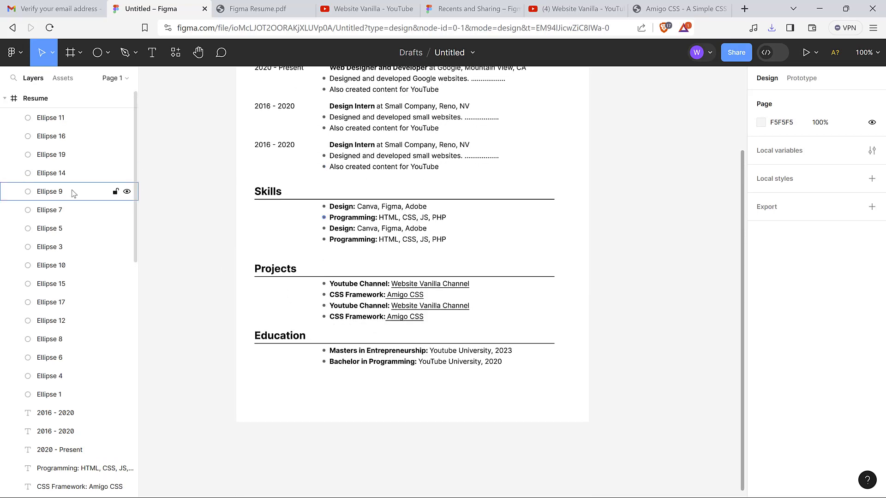
scroll(205, 172, up, 8)
scroll(205, 172, down, 5)
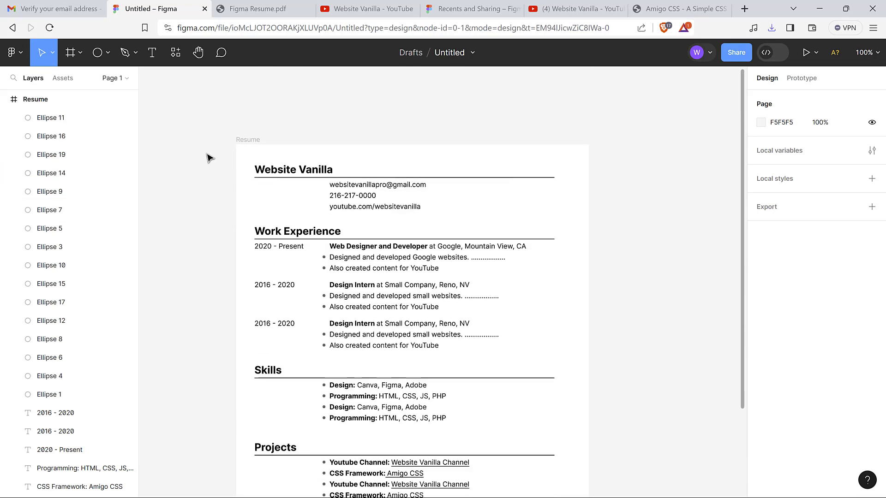
Collapse the Resume frame's child layers in the Layers panel
click(248, 142)
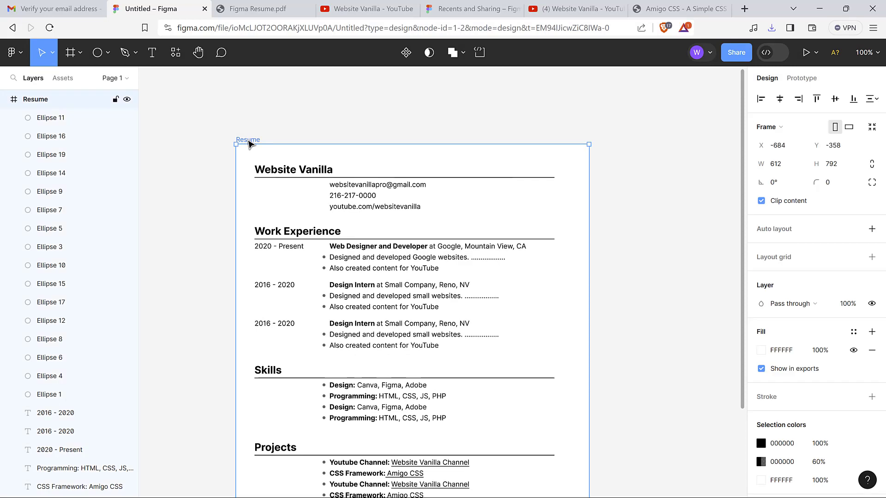
click(5, 99)
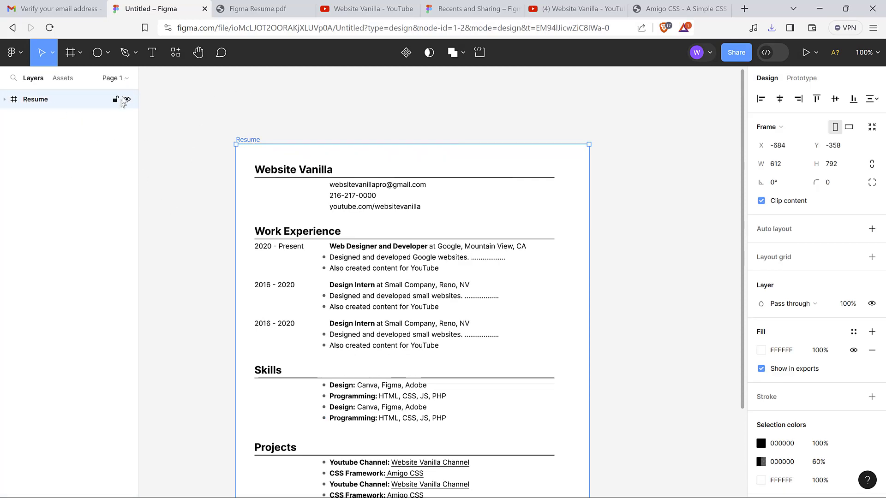
scroll(180, 150, up, 1)
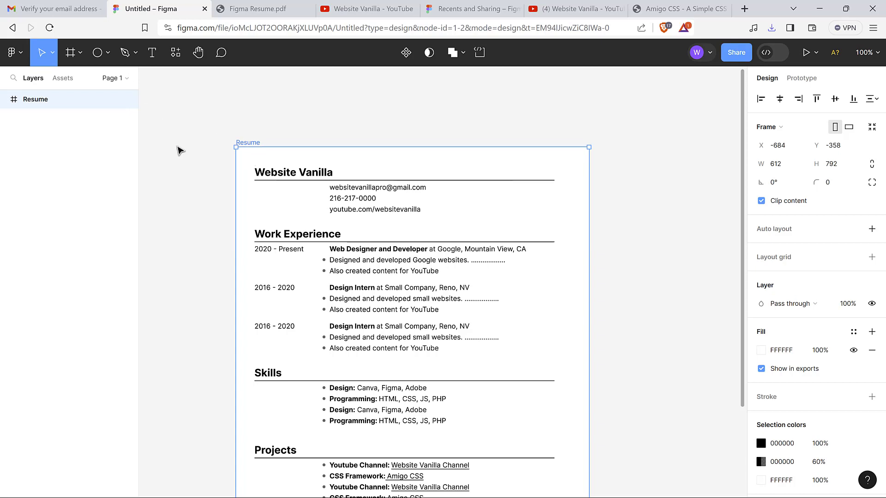
scroll(180, 151, up, 2)
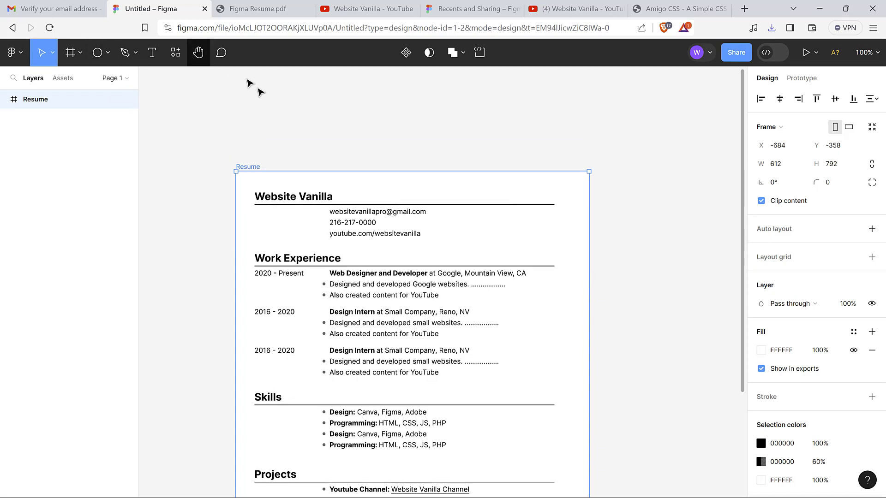
scroll(298, 153, up, 5)
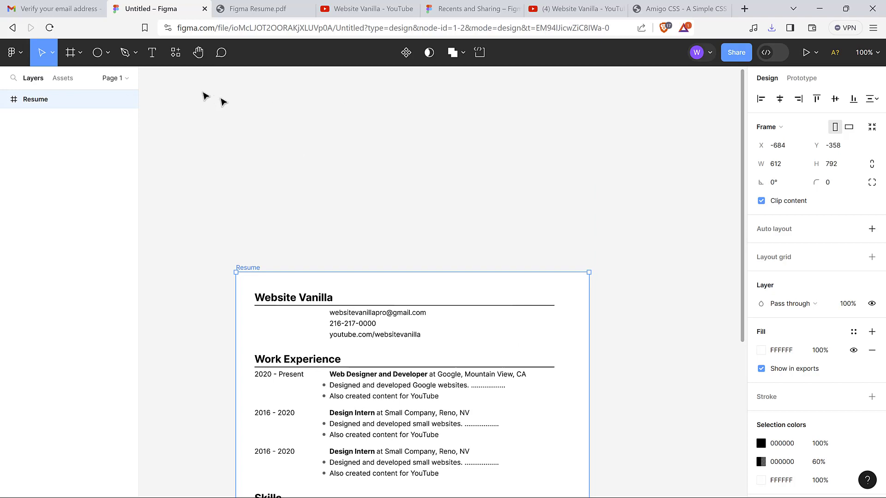
click(109, 54)
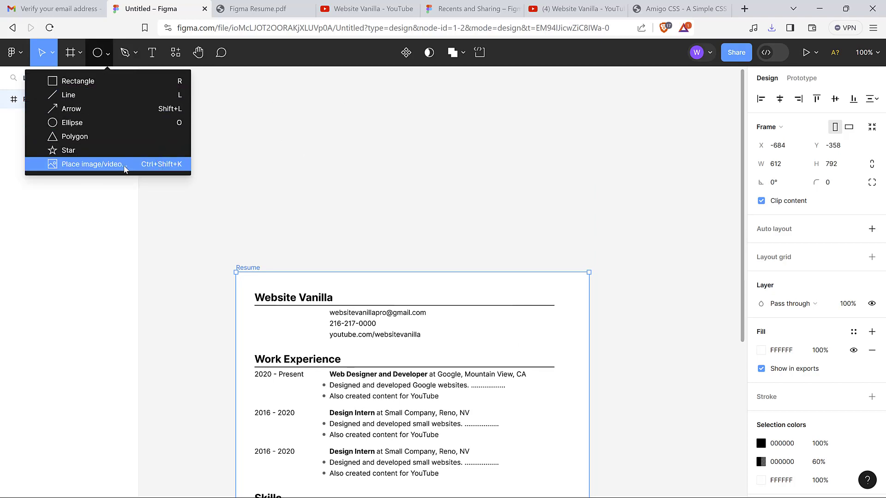
click(359, 150)
scroll(360, 148, down, 10)
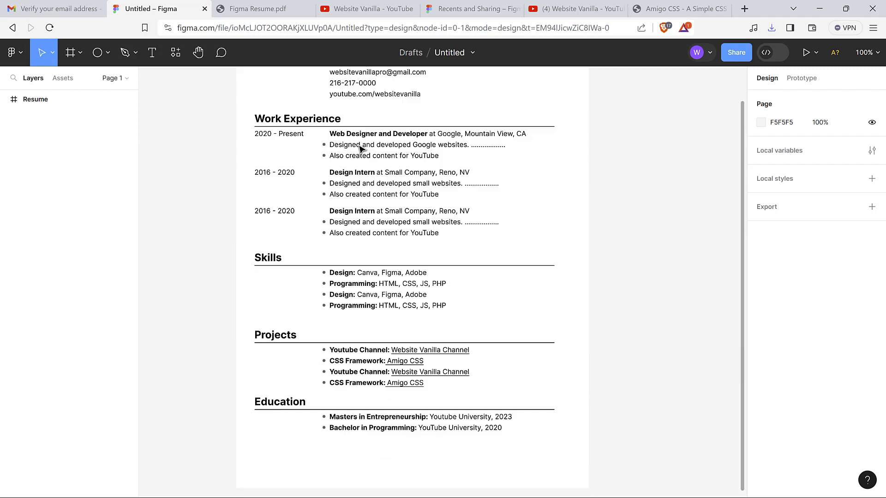
scroll(360, 149, up, 3)
scroll(402, 300, down, 13)
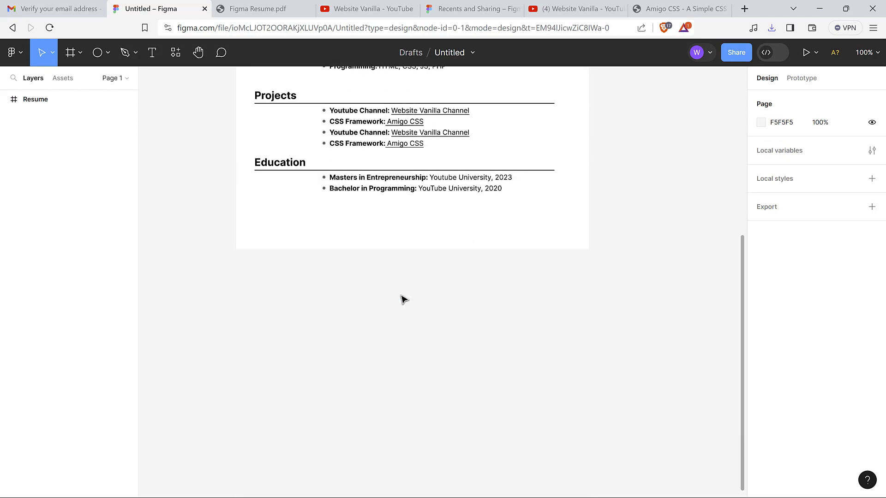
scroll(402, 300, up, 9)
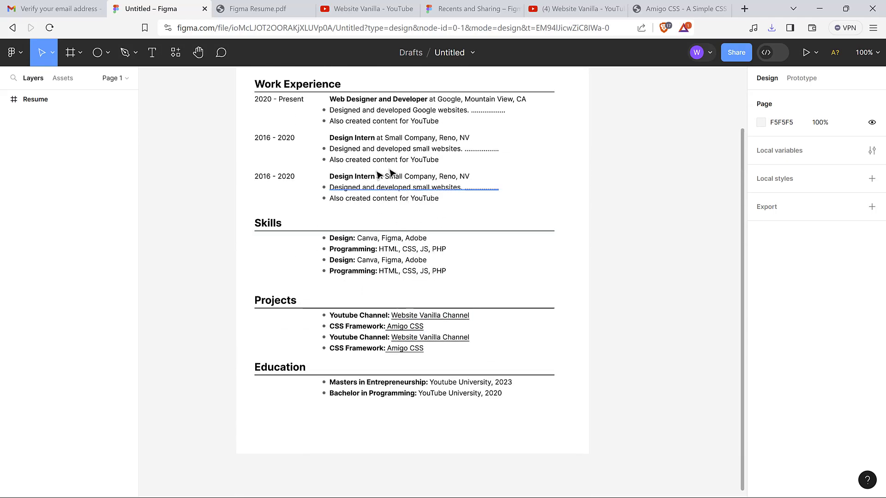
scroll(463, 237, up, 7)
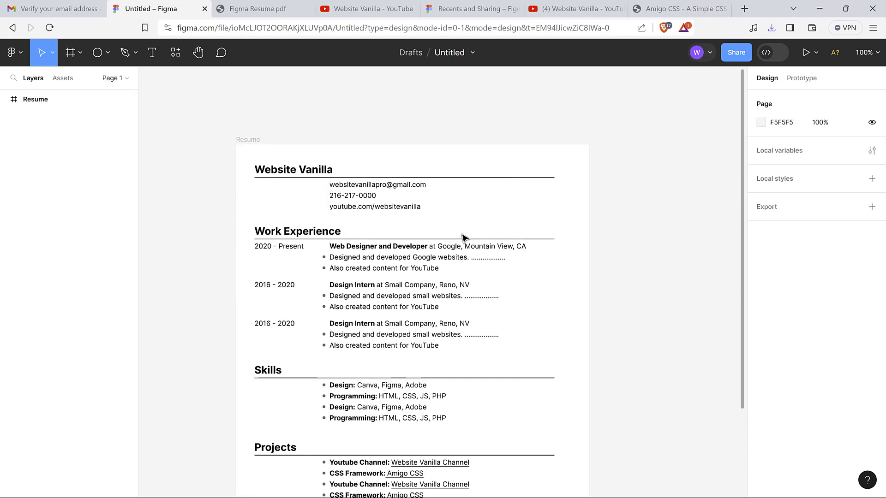
scroll(464, 237, down, 5)
scroll(464, 237, up, 4)
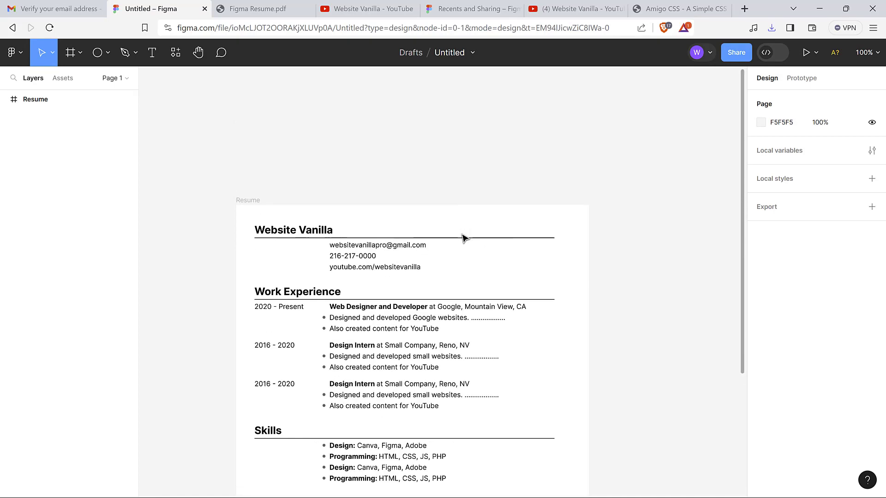
scroll(464, 237, down, 5)
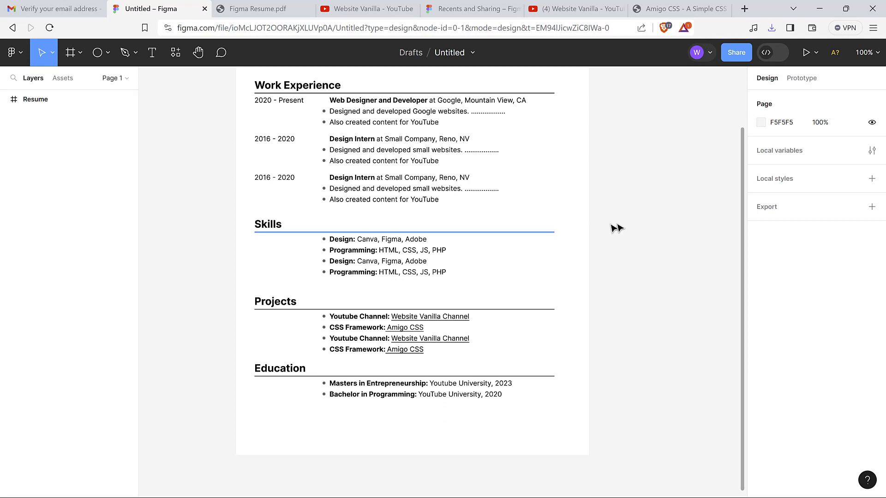
mouse_move(519, 497)
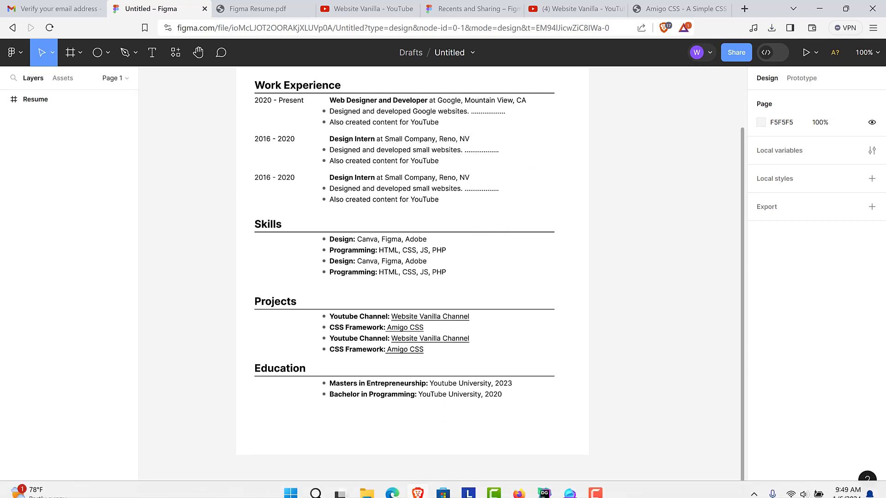